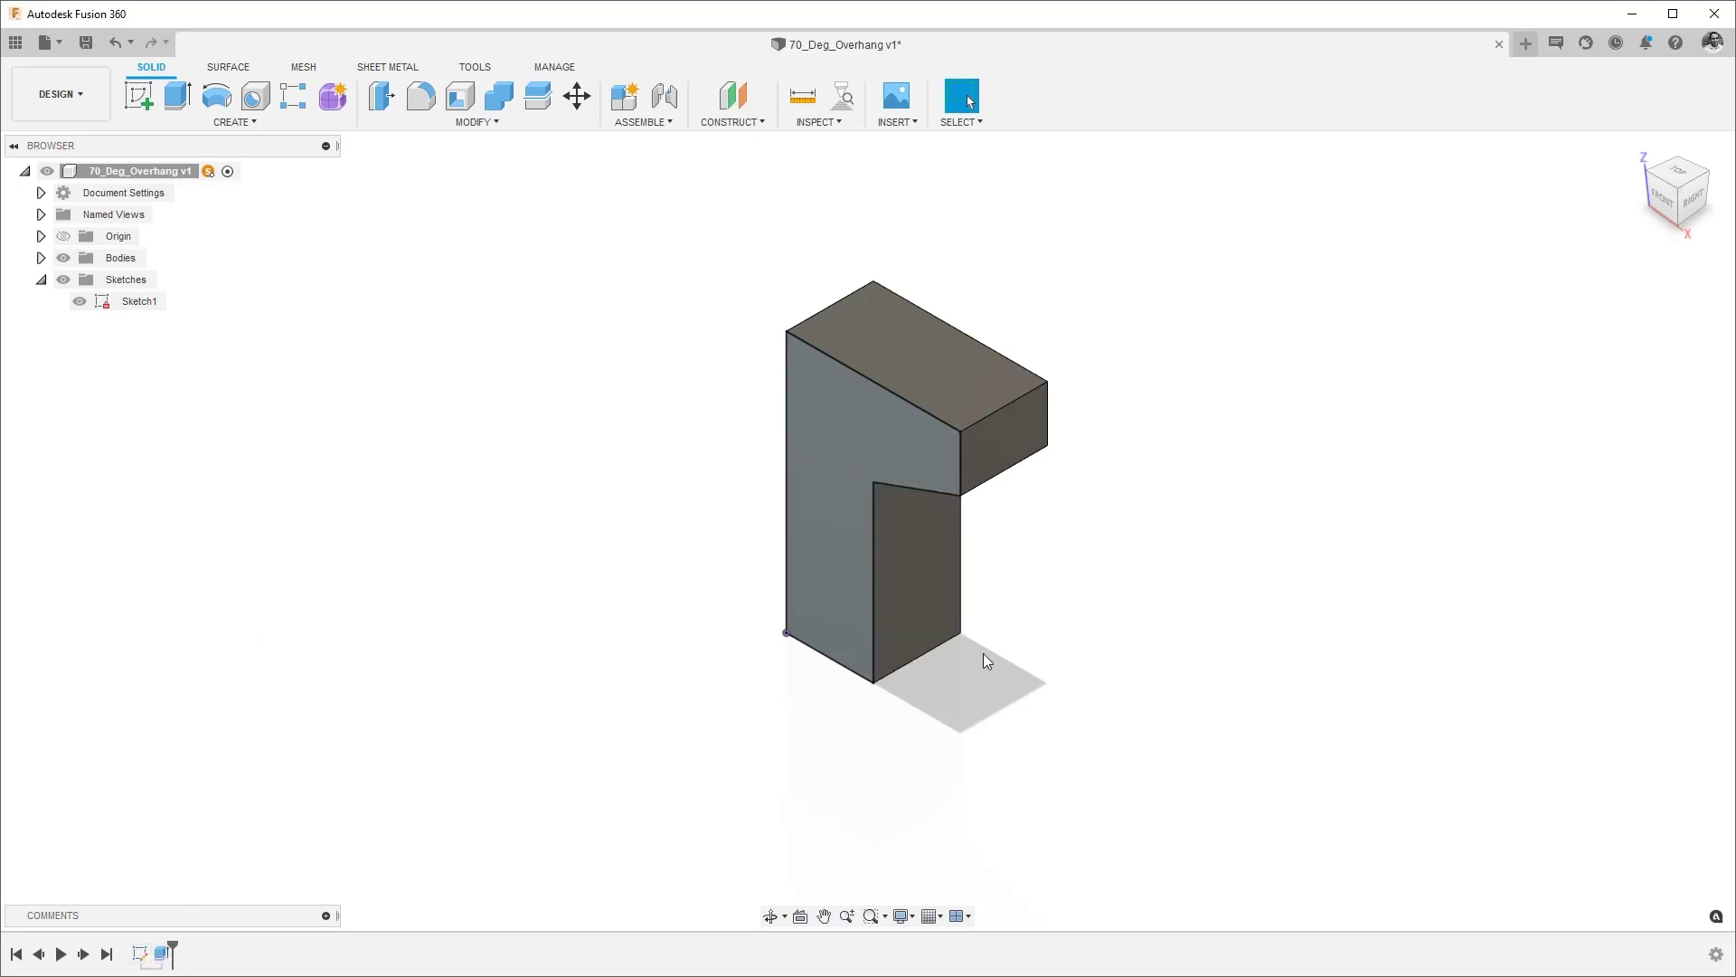
# Review Sketch1's profile dimensions on the overhang block, then return to the solid
pyautogui.keyDown('shift'); pyautogui.moveTo(987, 661); pyautogui.dragTo(940, 652, button='middle'); pyautogui.keyUp('shift')
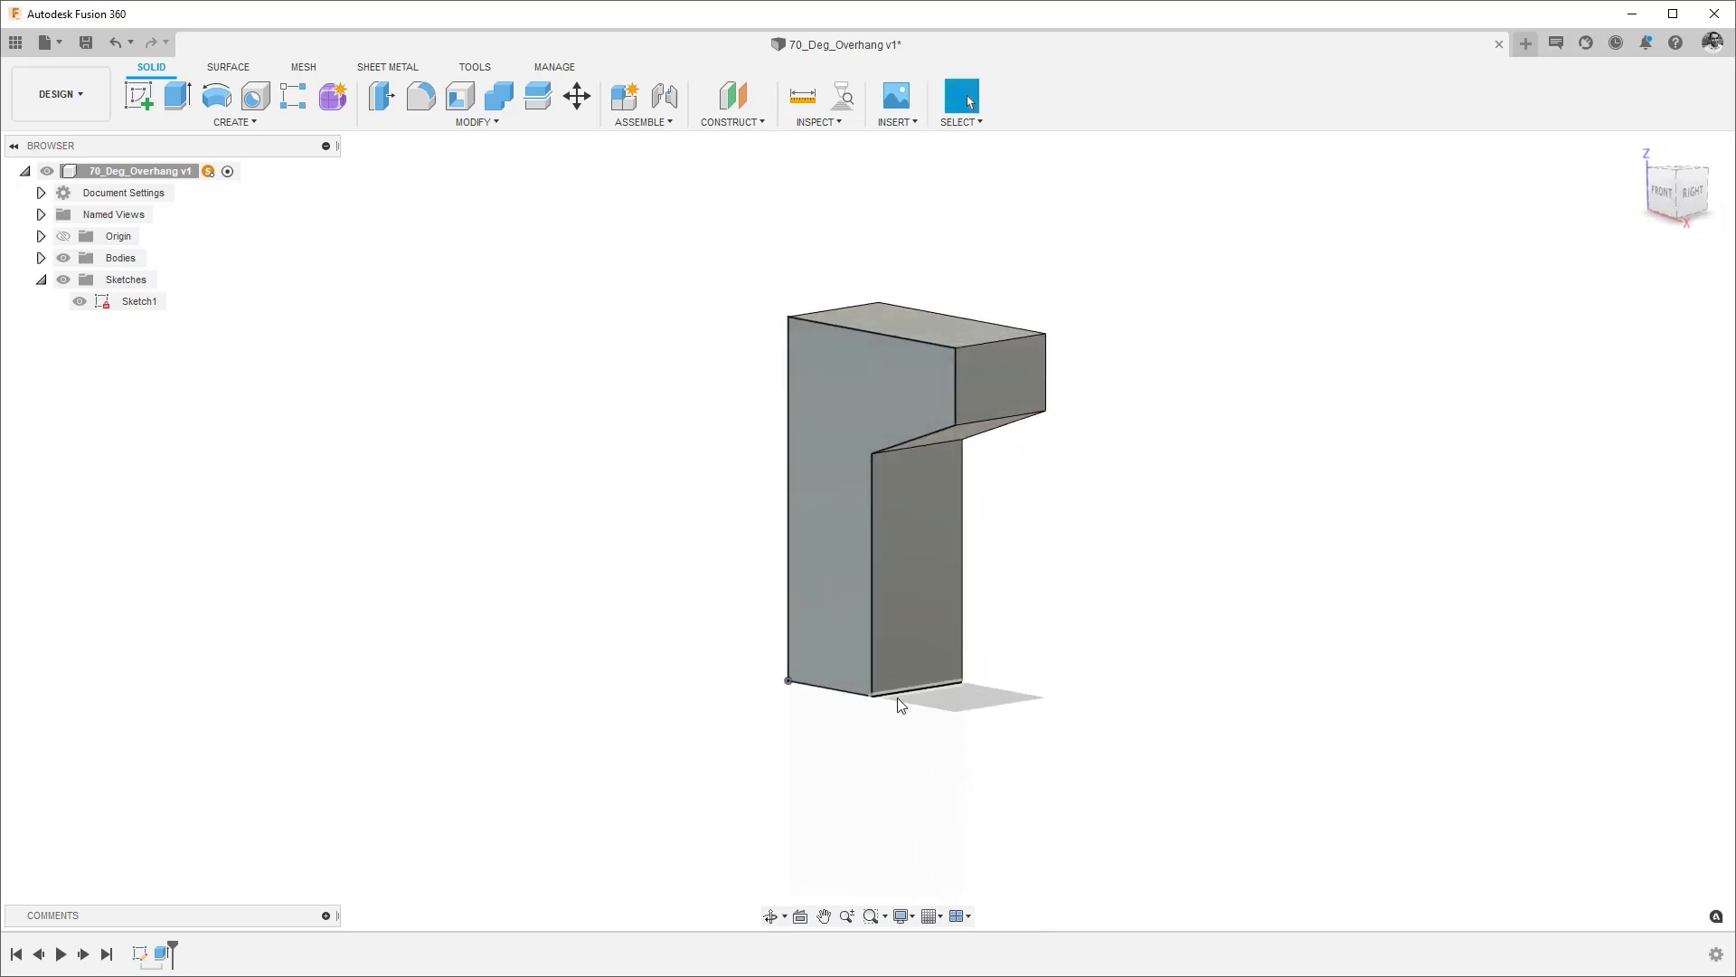
pyautogui.doubleClick(139, 953)
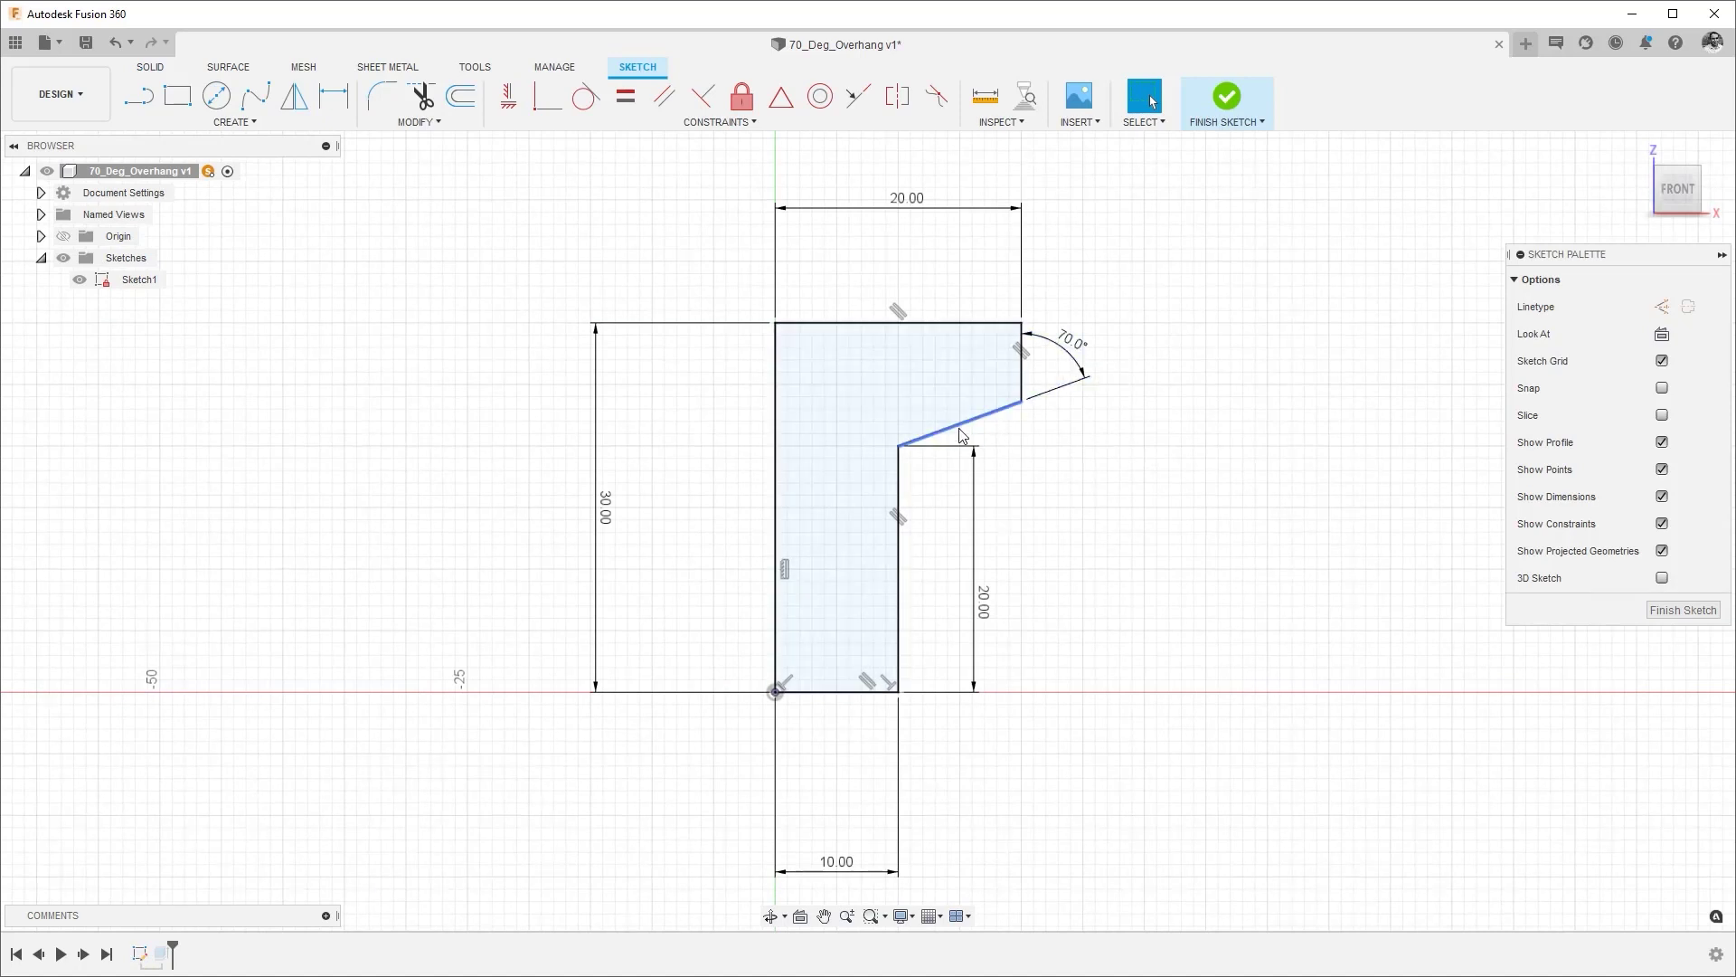
pyautogui.click(1227, 97)
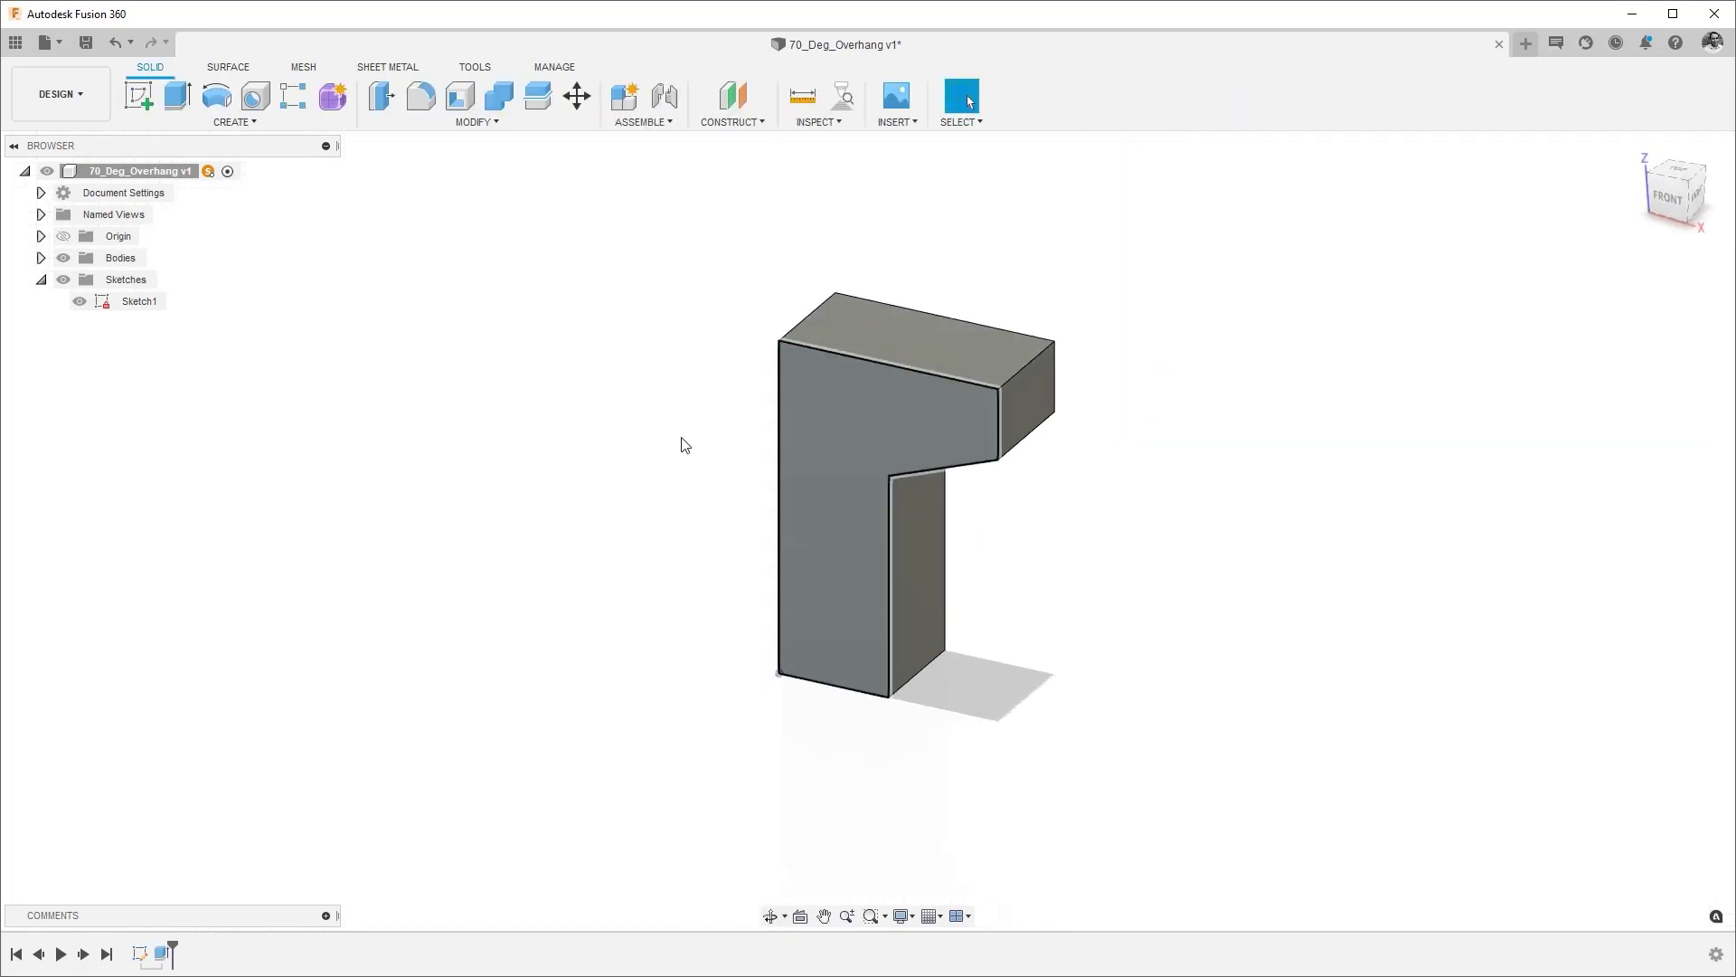
# Switch to the Manufacture workspace and frame the part on the SLM Solutions 125HL plate
pyautogui.click(60, 93)
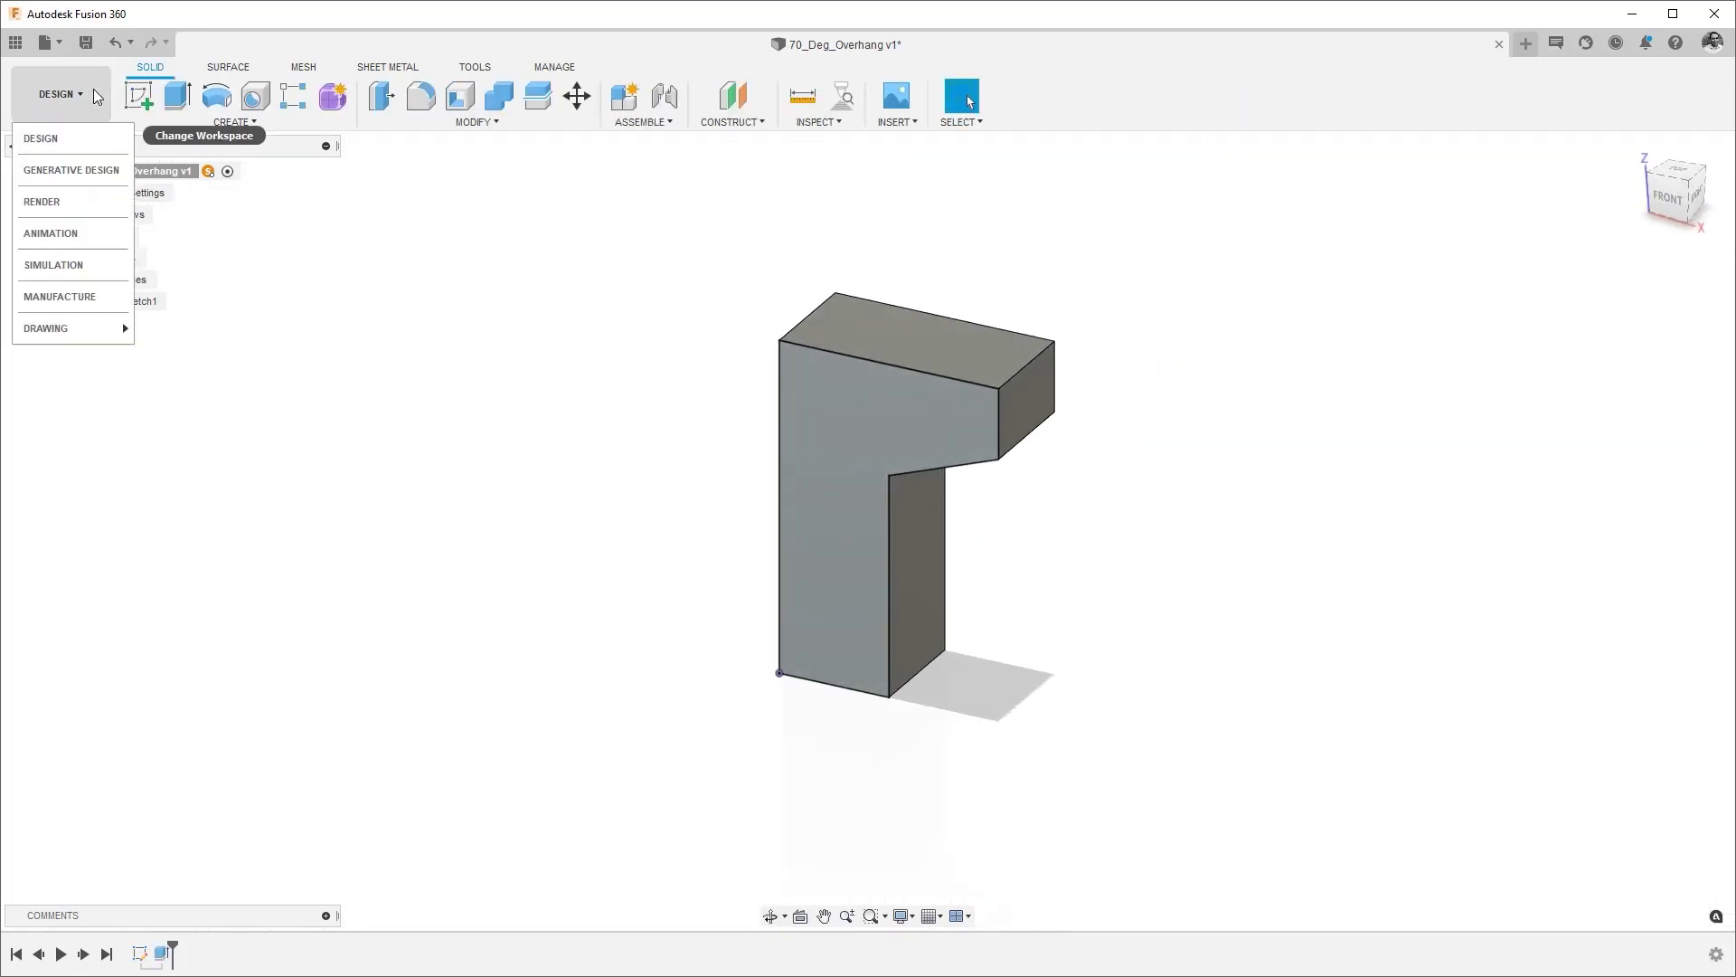
pyautogui.click(74, 296)
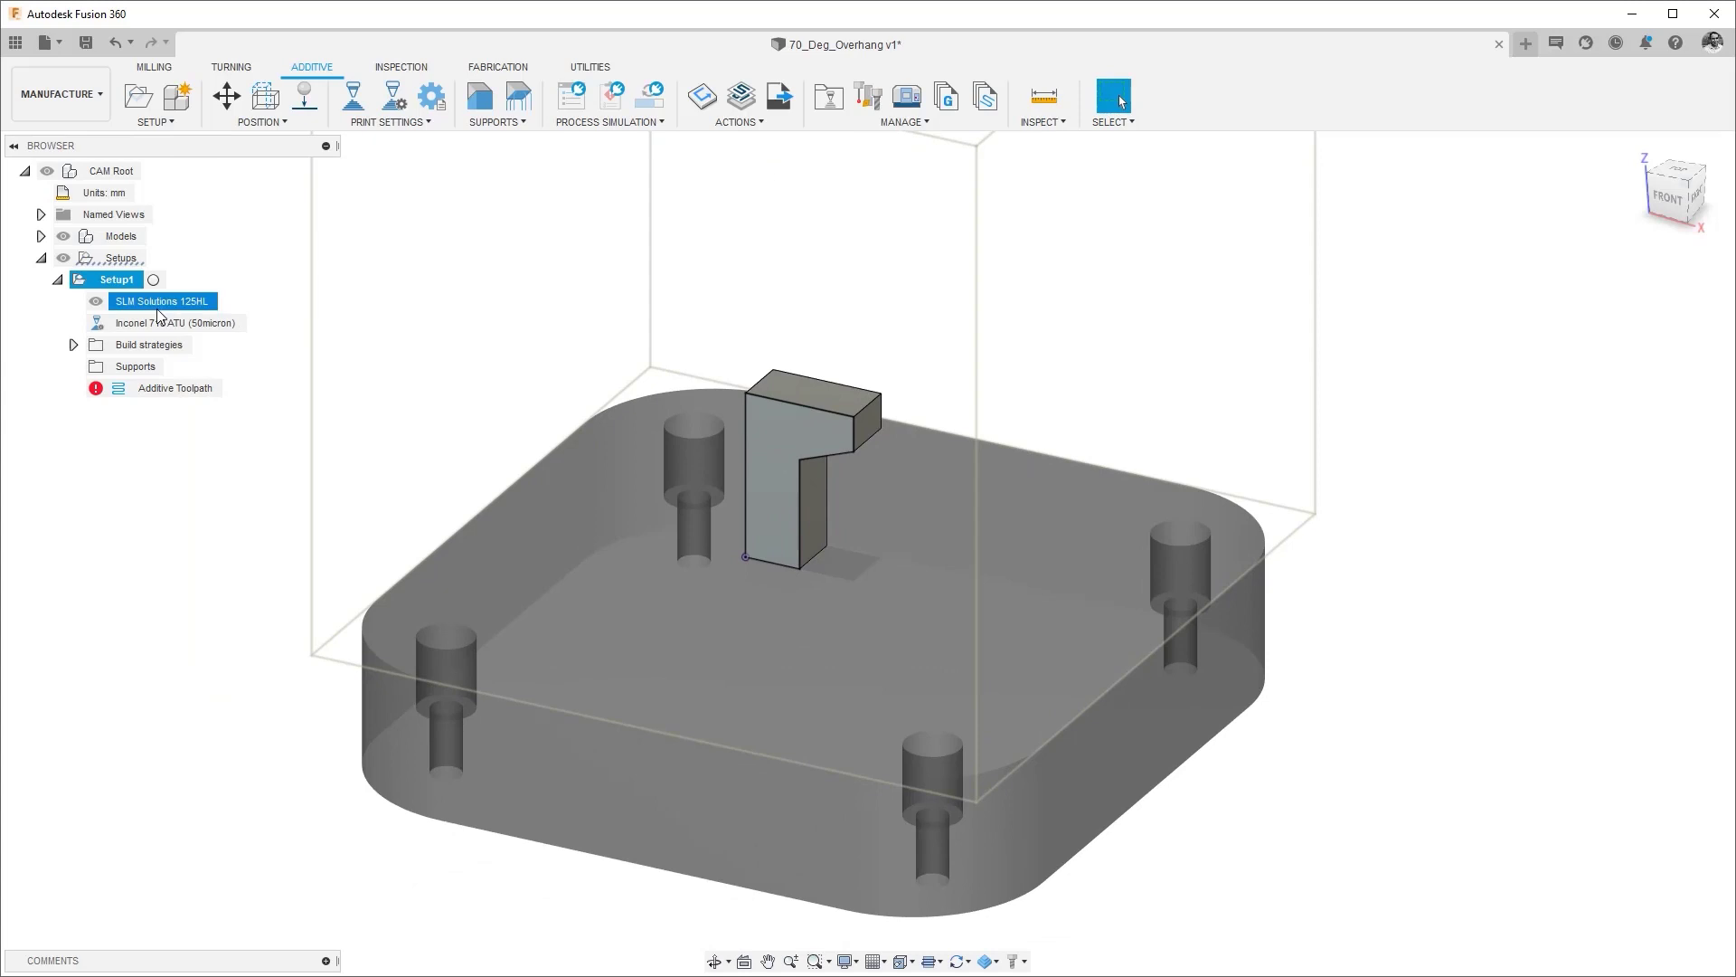
pyautogui.click(558, 352)
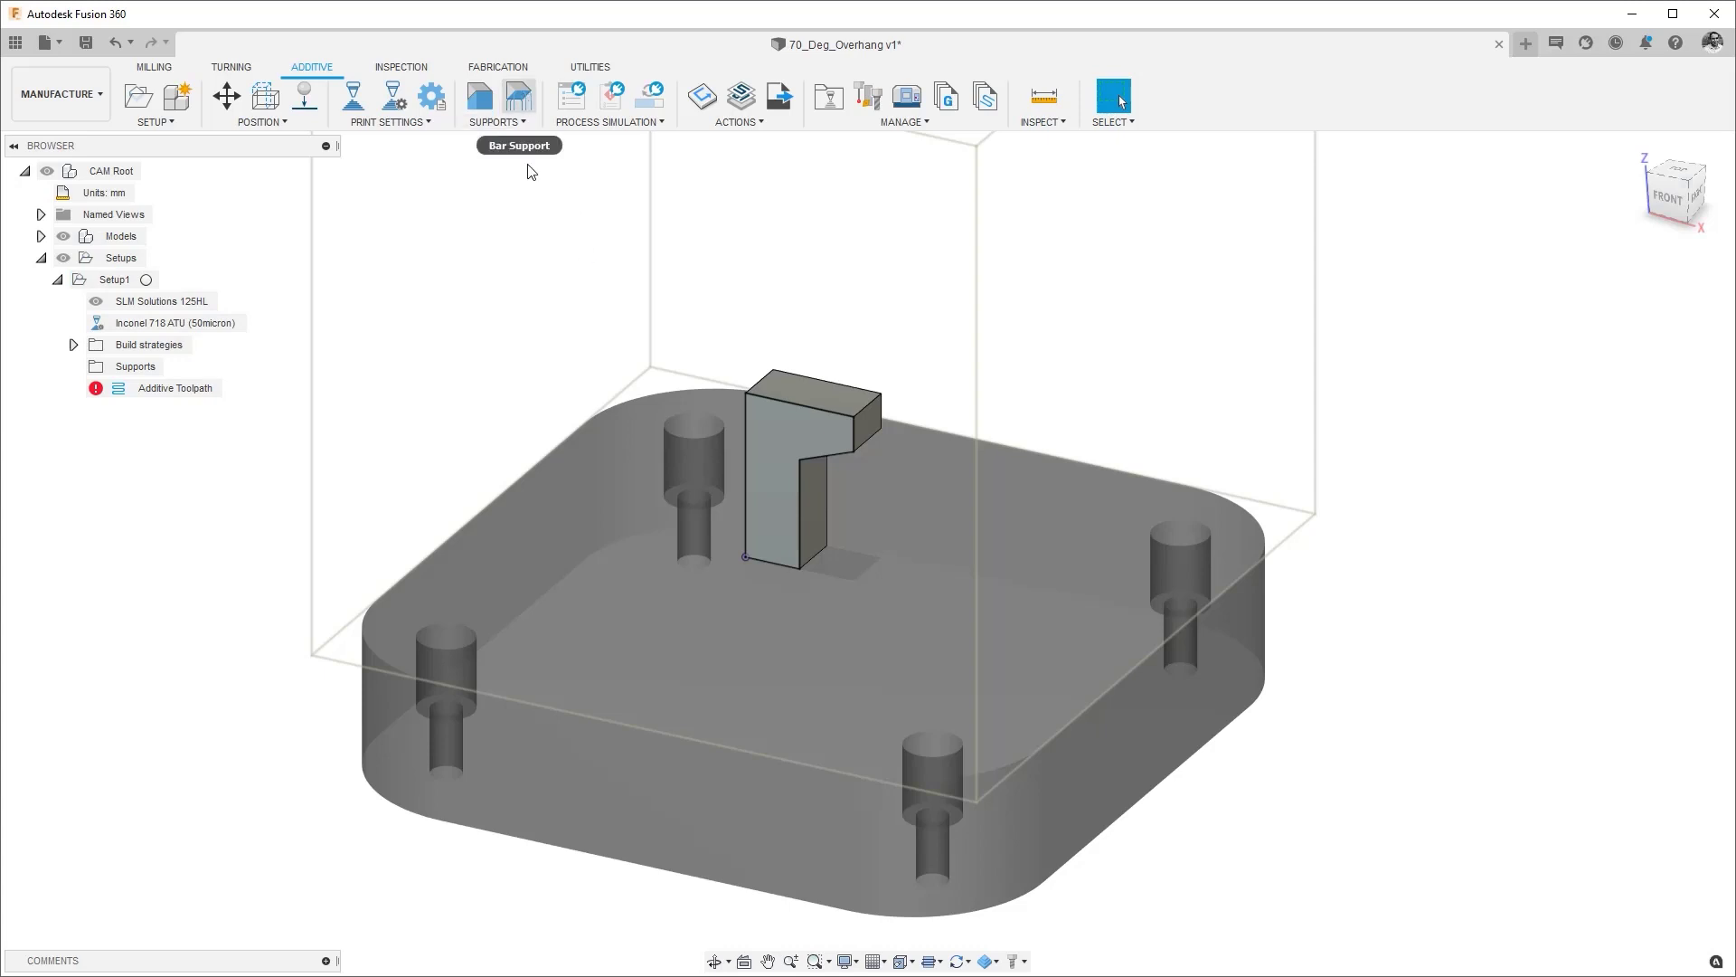
pyautogui.click(1662, 206)
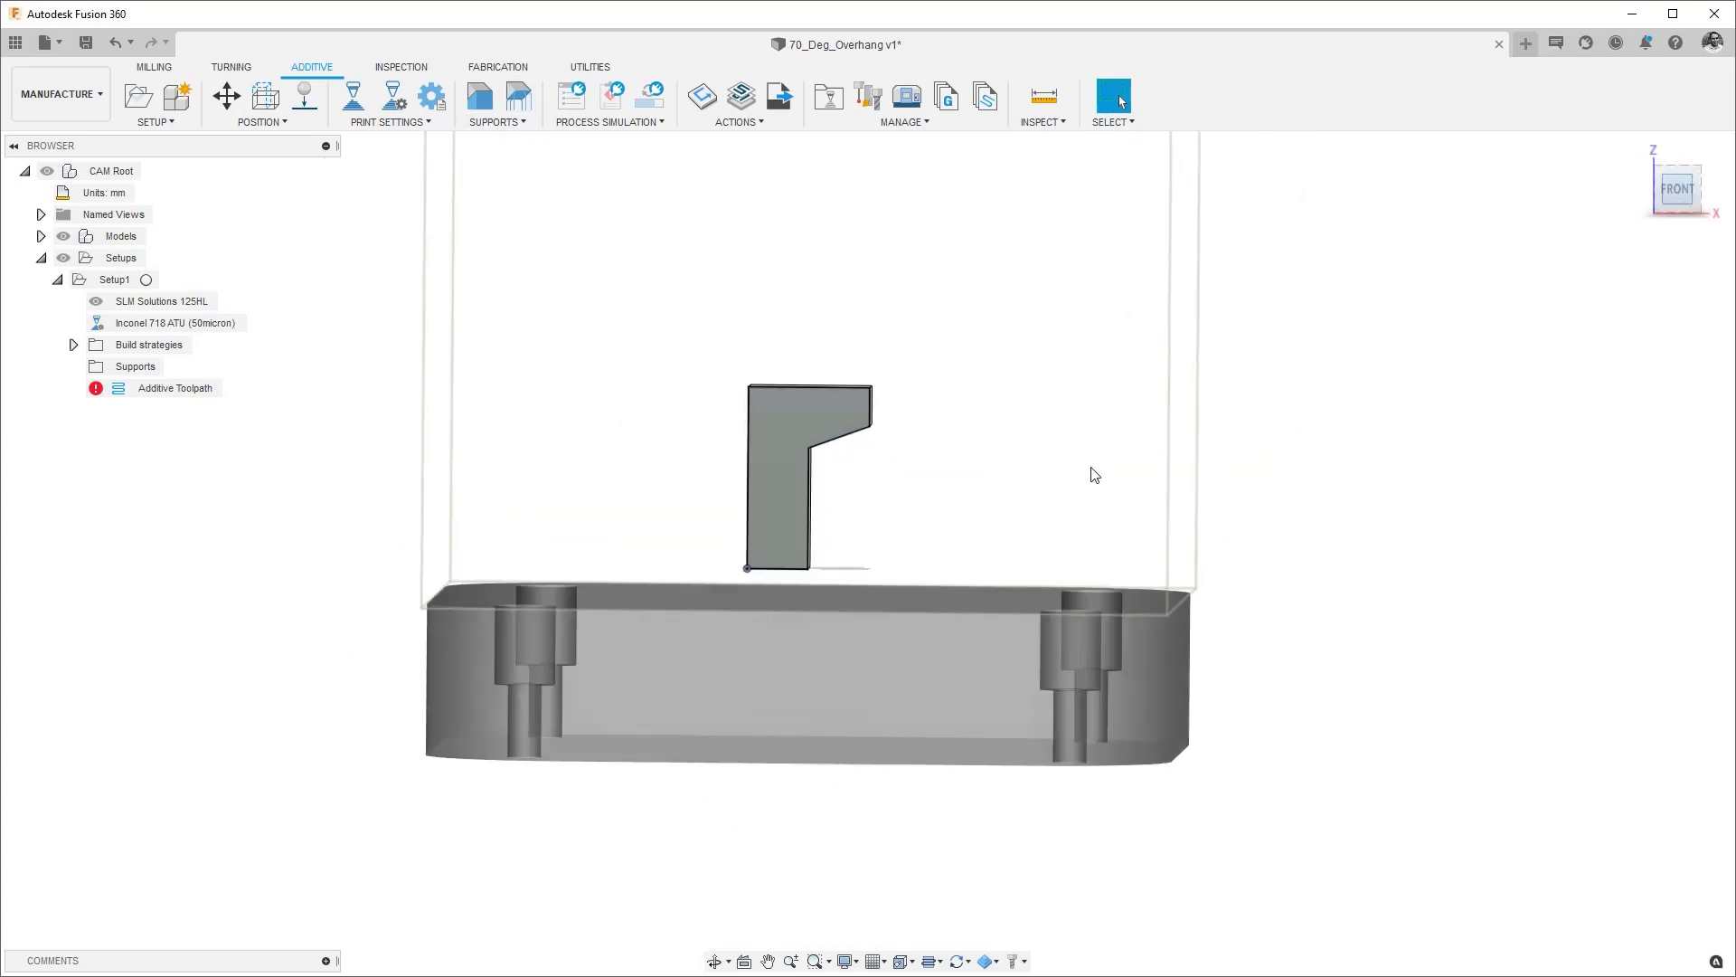
pyautogui.scroll(5, 798, 581)
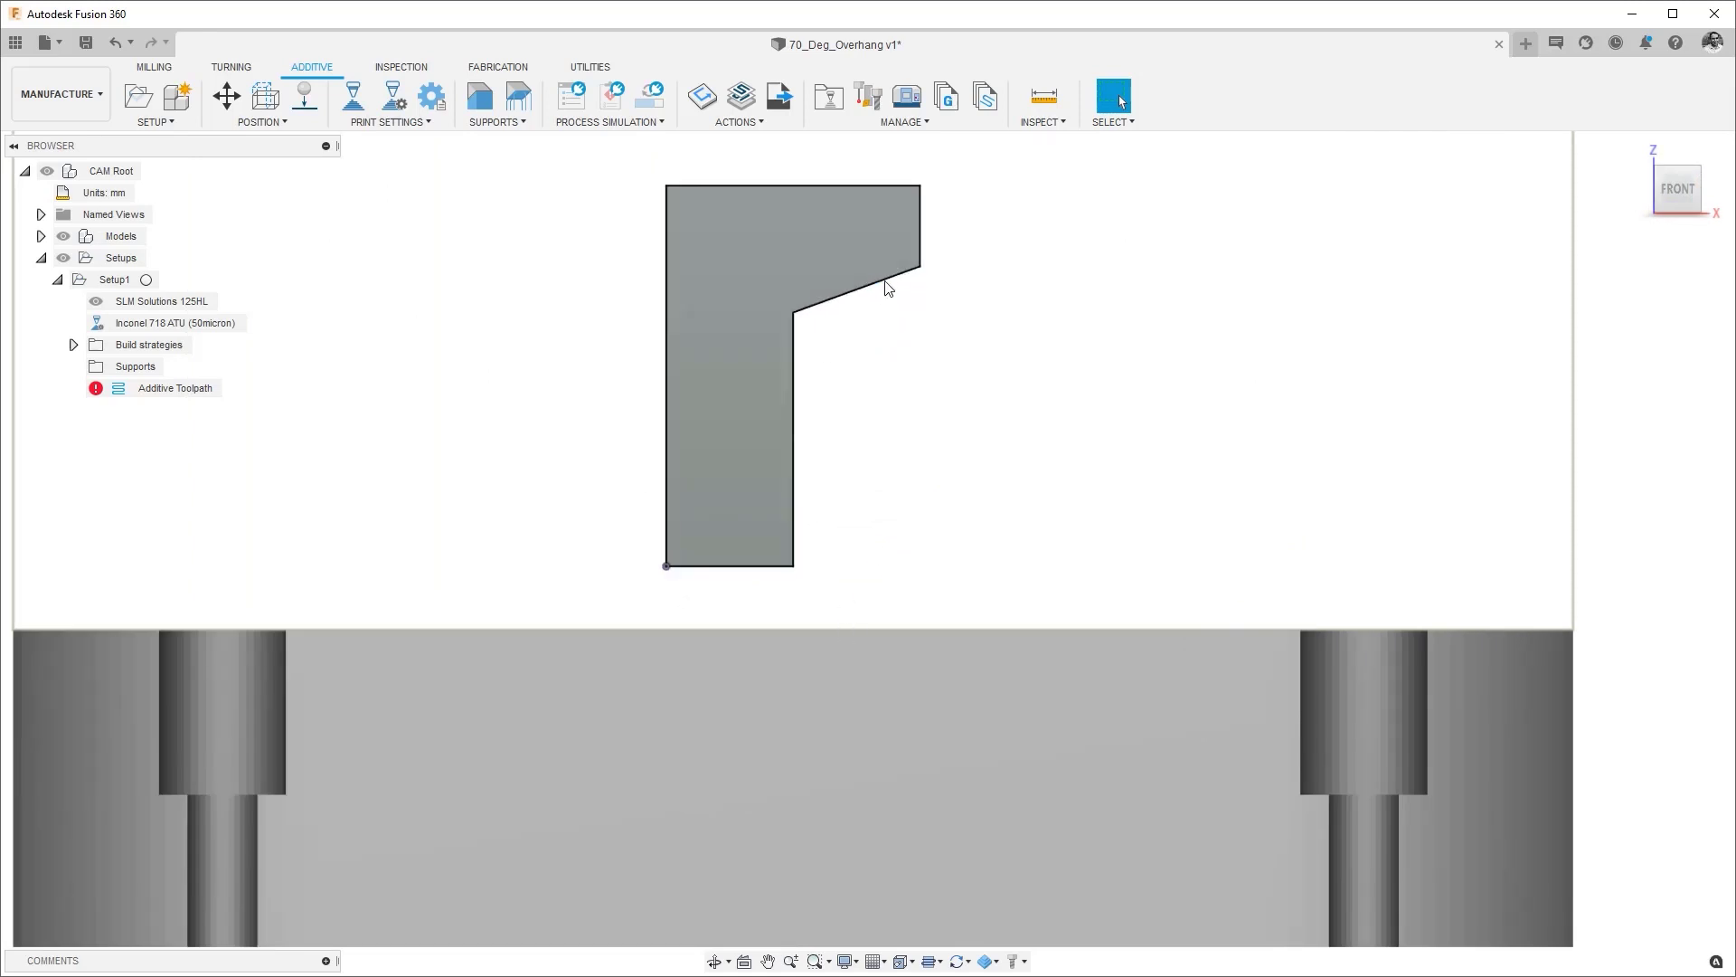
pyautogui.keyDown('shift'); pyautogui.moveTo(912, 527); pyautogui.dragTo(869, 537, button='middle'); pyautogui.keyUp('shift')
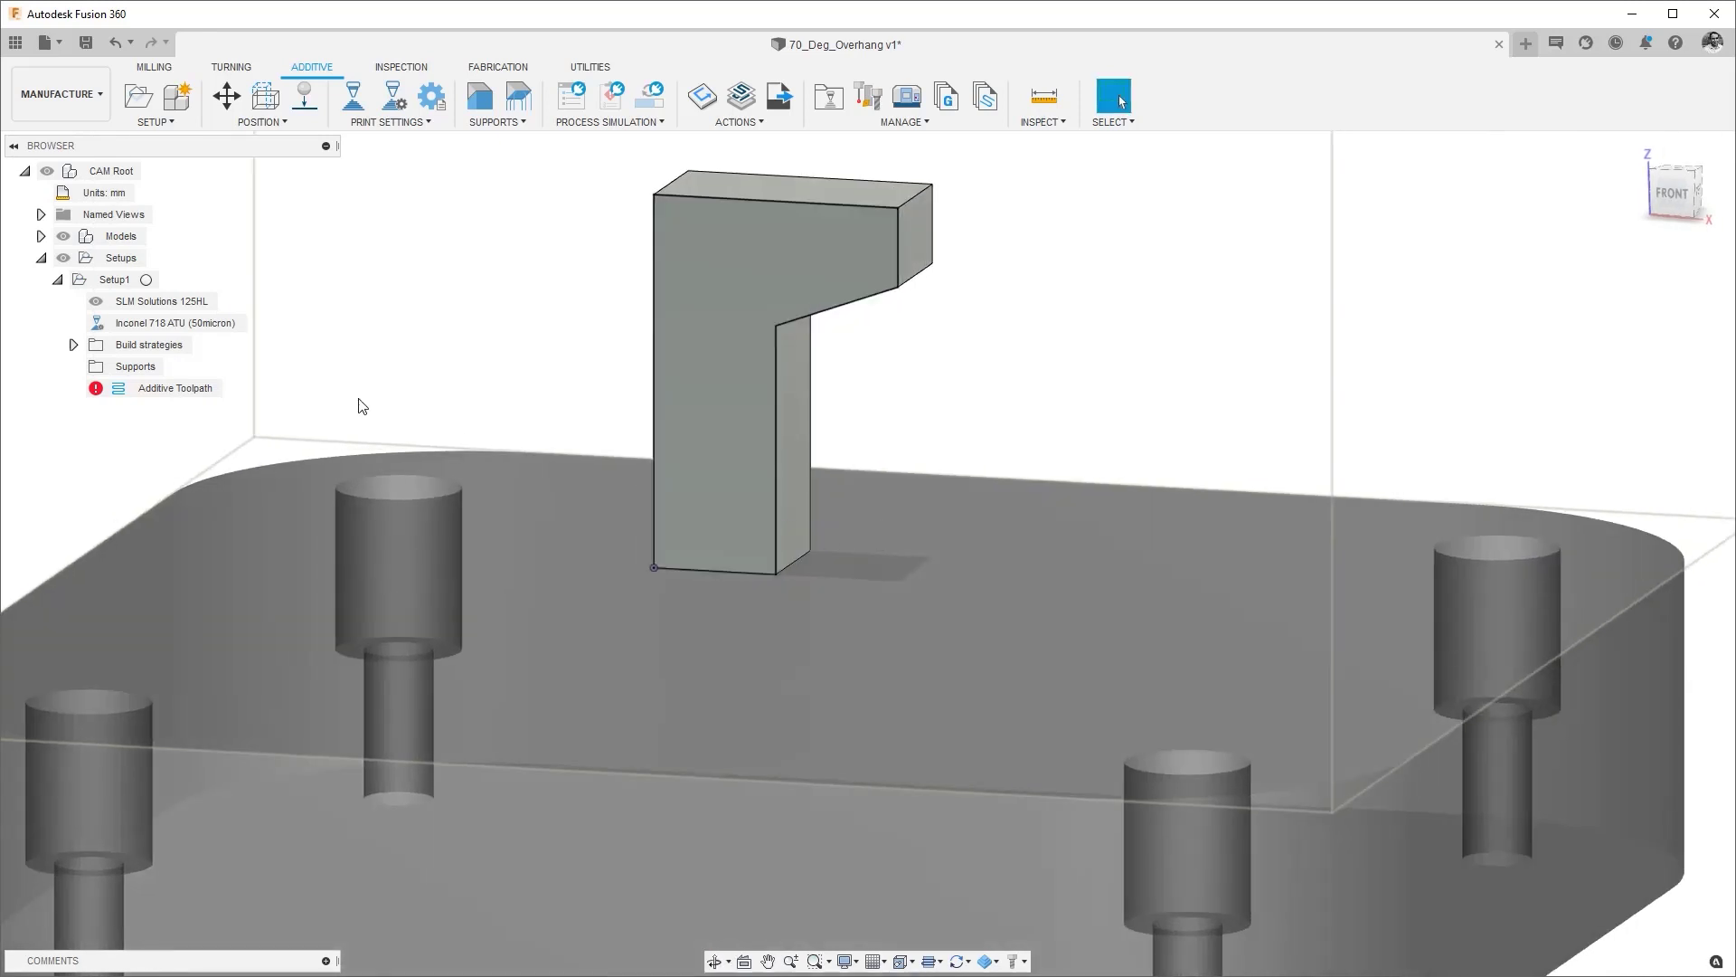
# Create a bar support targeting the underside face of the 70° overhang
pyautogui.click(91, 304)
pyautogui.click(521, 96)
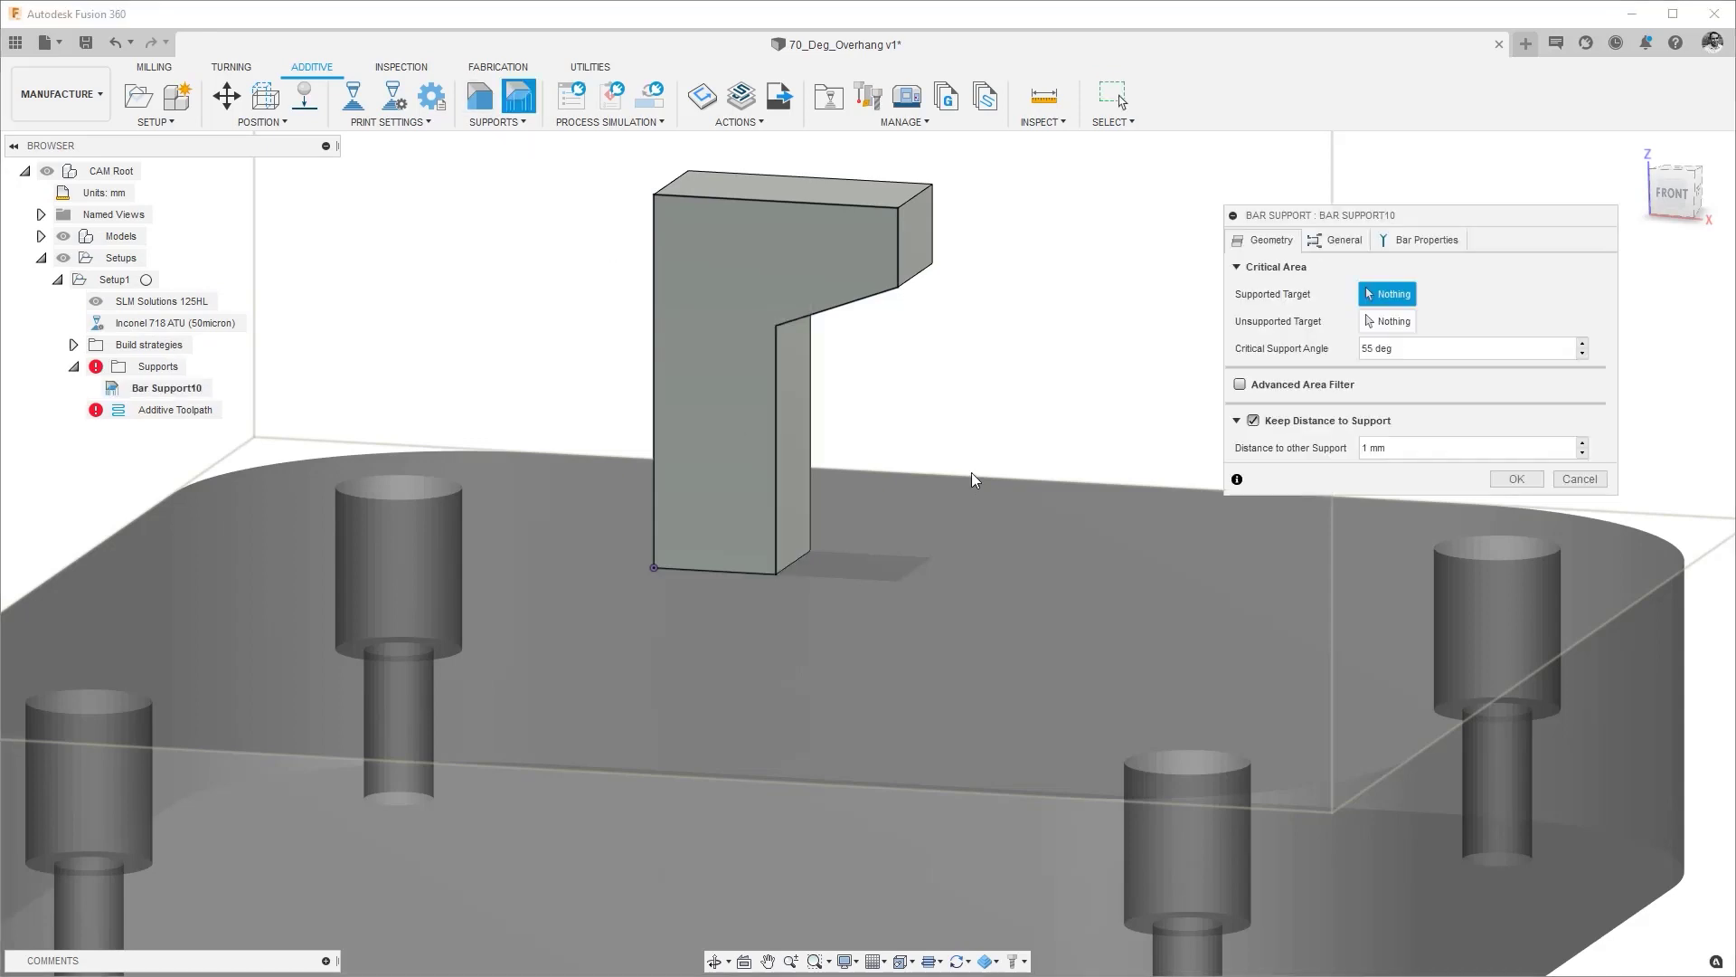
pyautogui.keyDown('shift'); pyautogui.moveTo(972, 472); pyautogui.dragTo(905, 344, button='middle'); pyautogui.keyUp('shift')
pyautogui.click(874, 297)
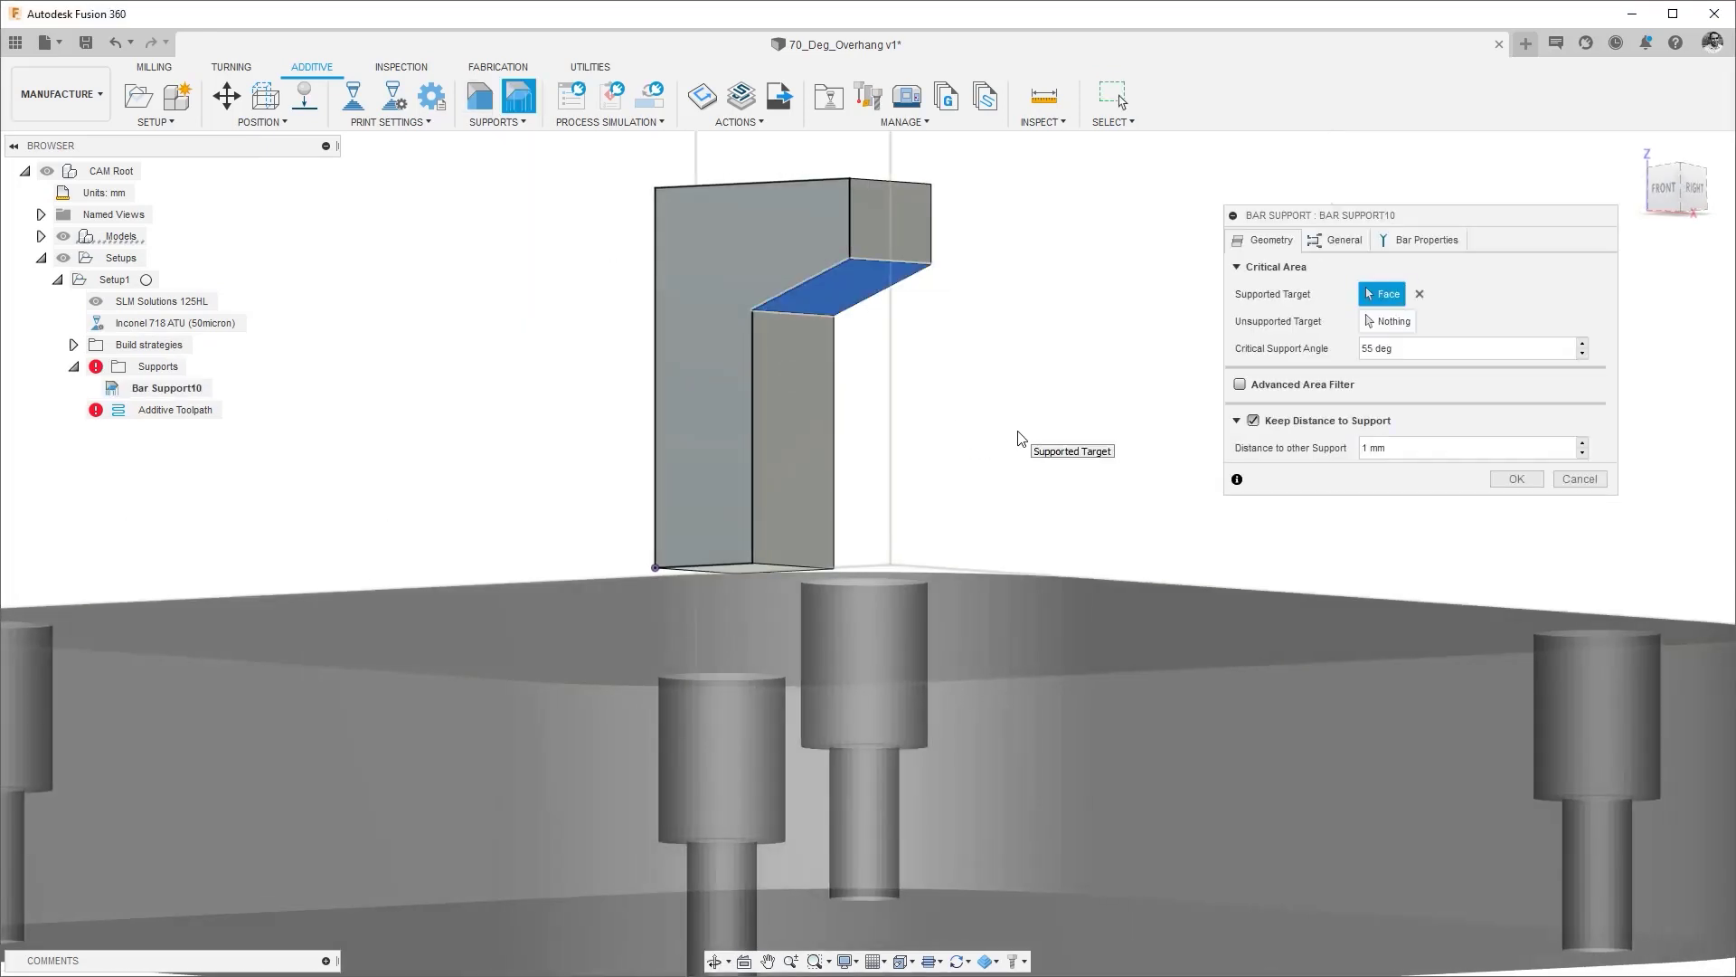
pyautogui.click(1506, 481)
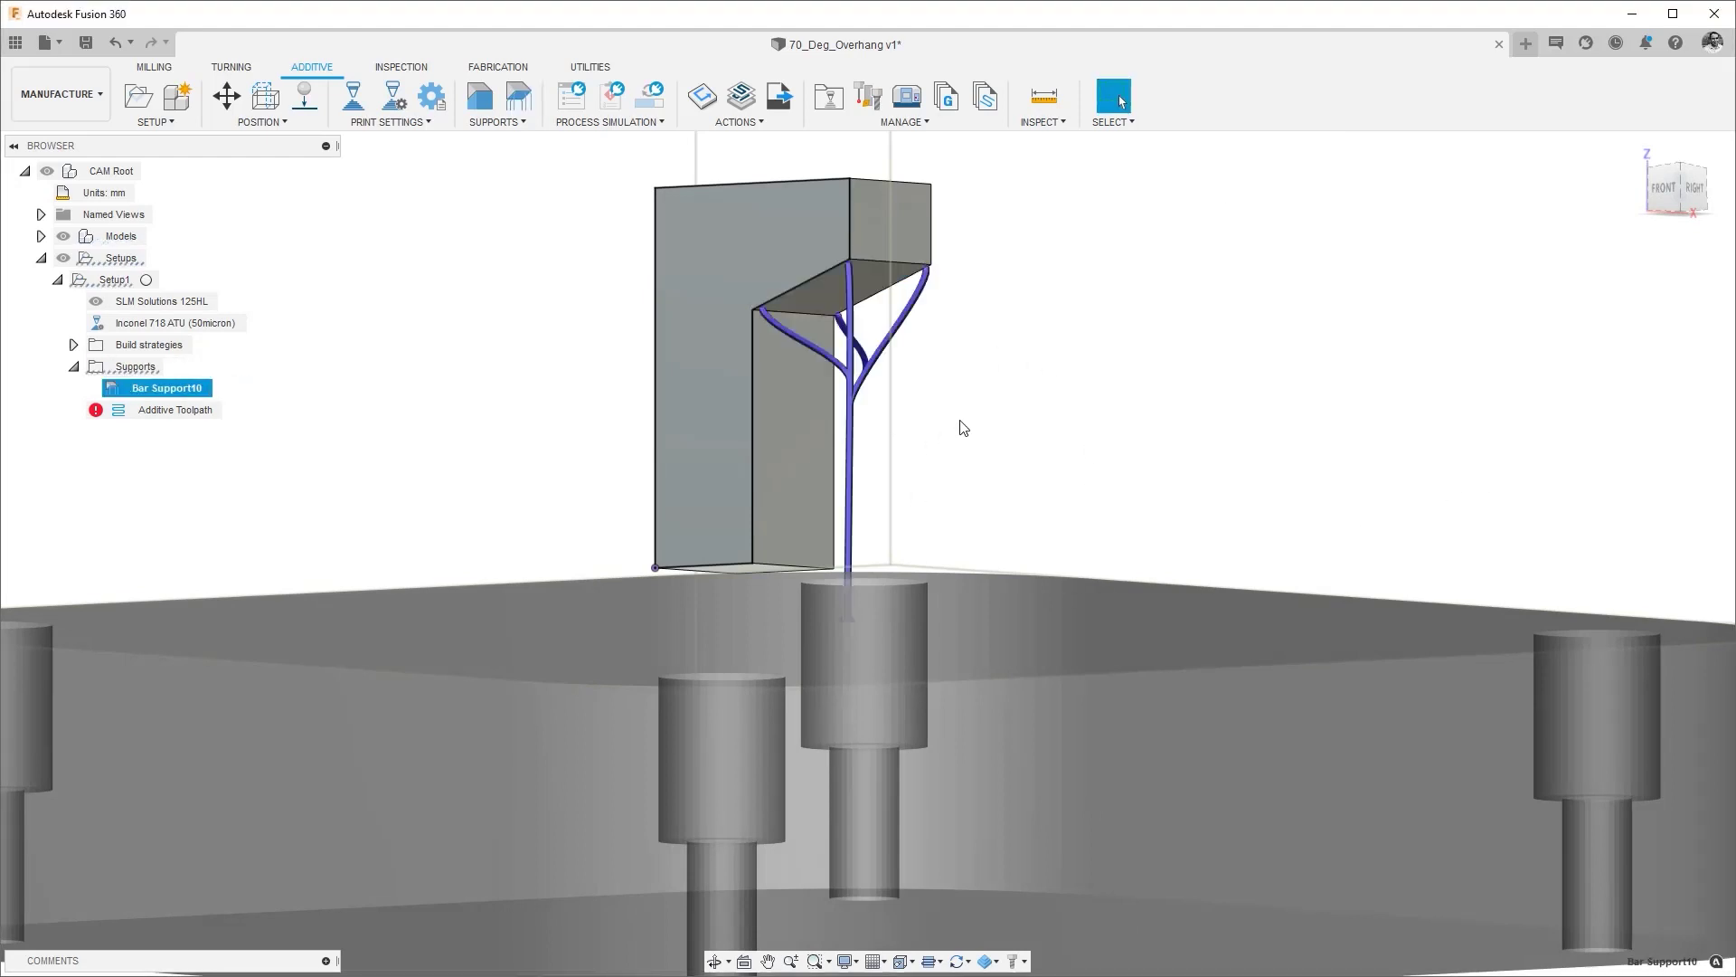
# Orbit around Bar Support10 to inspect the branching tree from several angles
pyautogui.moveTo(961, 426)
pyautogui.keyDown('shift'); pyautogui.mouseDown(button='middle')
pyautogui.moveTo(1047, 438)
pyautogui.moveTo(903, 431)
pyautogui.moveTo(955, 435)
pyautogui.mouseUp(button='middle'); pyautogui.keyUp('shift')
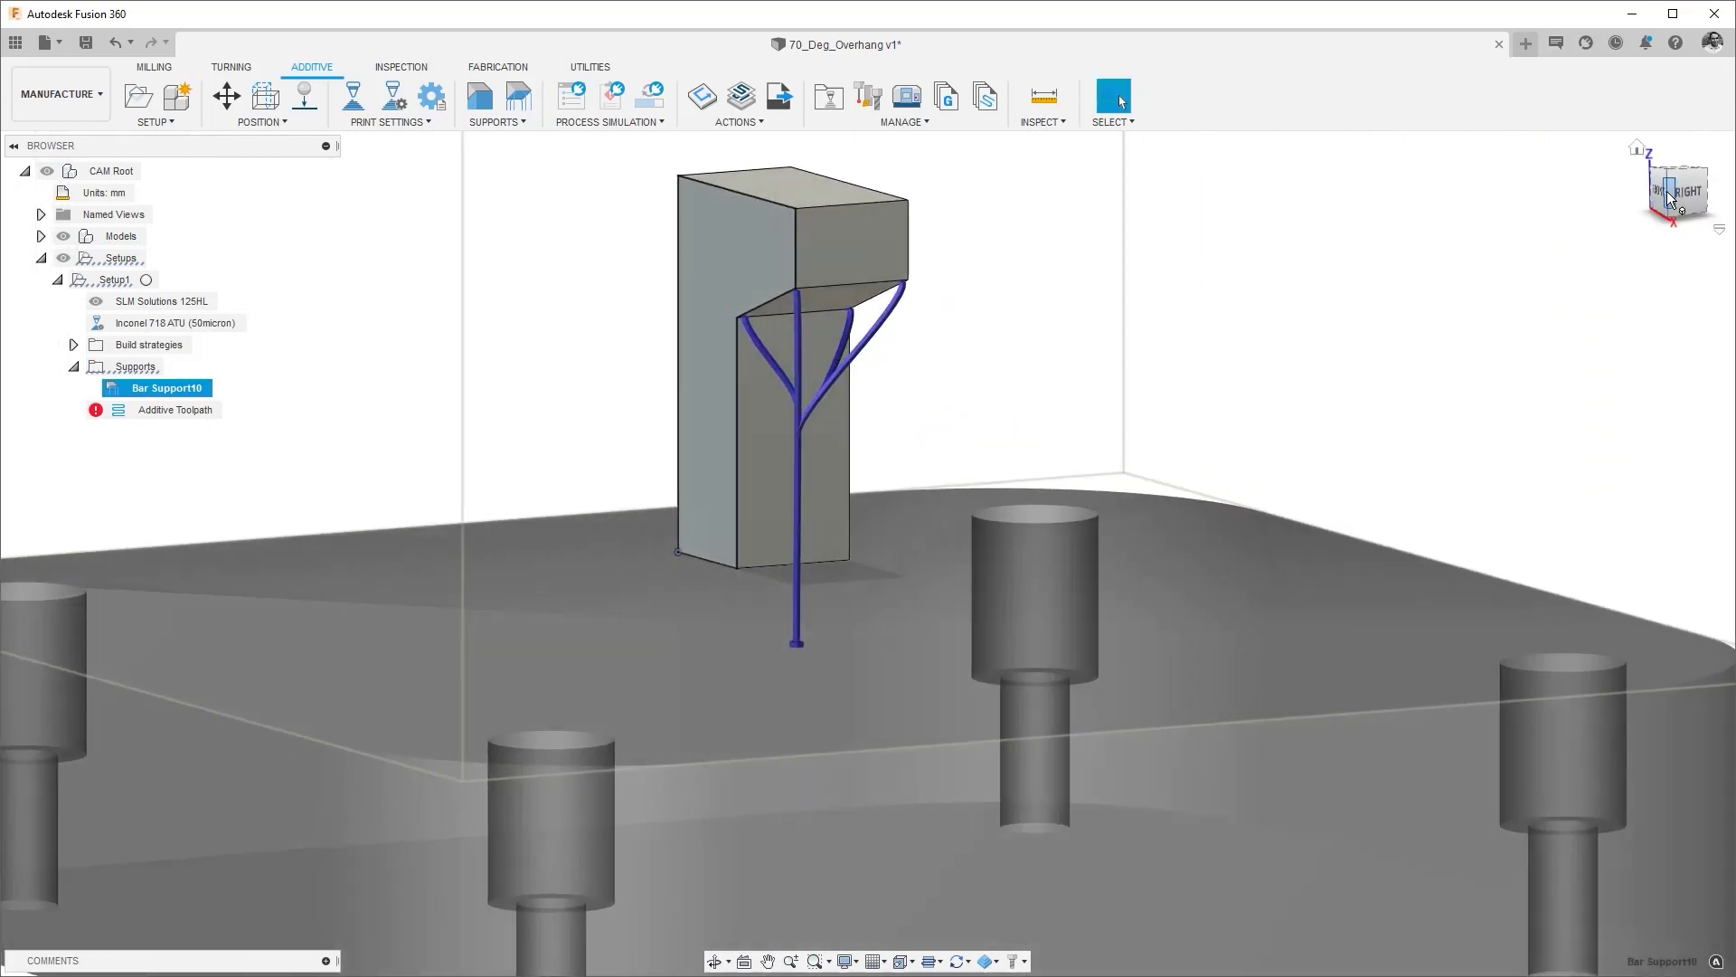
pyautogui.keyDown('shift'); pyautogui.moveTo(1046, 380); pyautogui.dragTo(1109, 376, button='middle'); pyautogui.keyUp('shift')
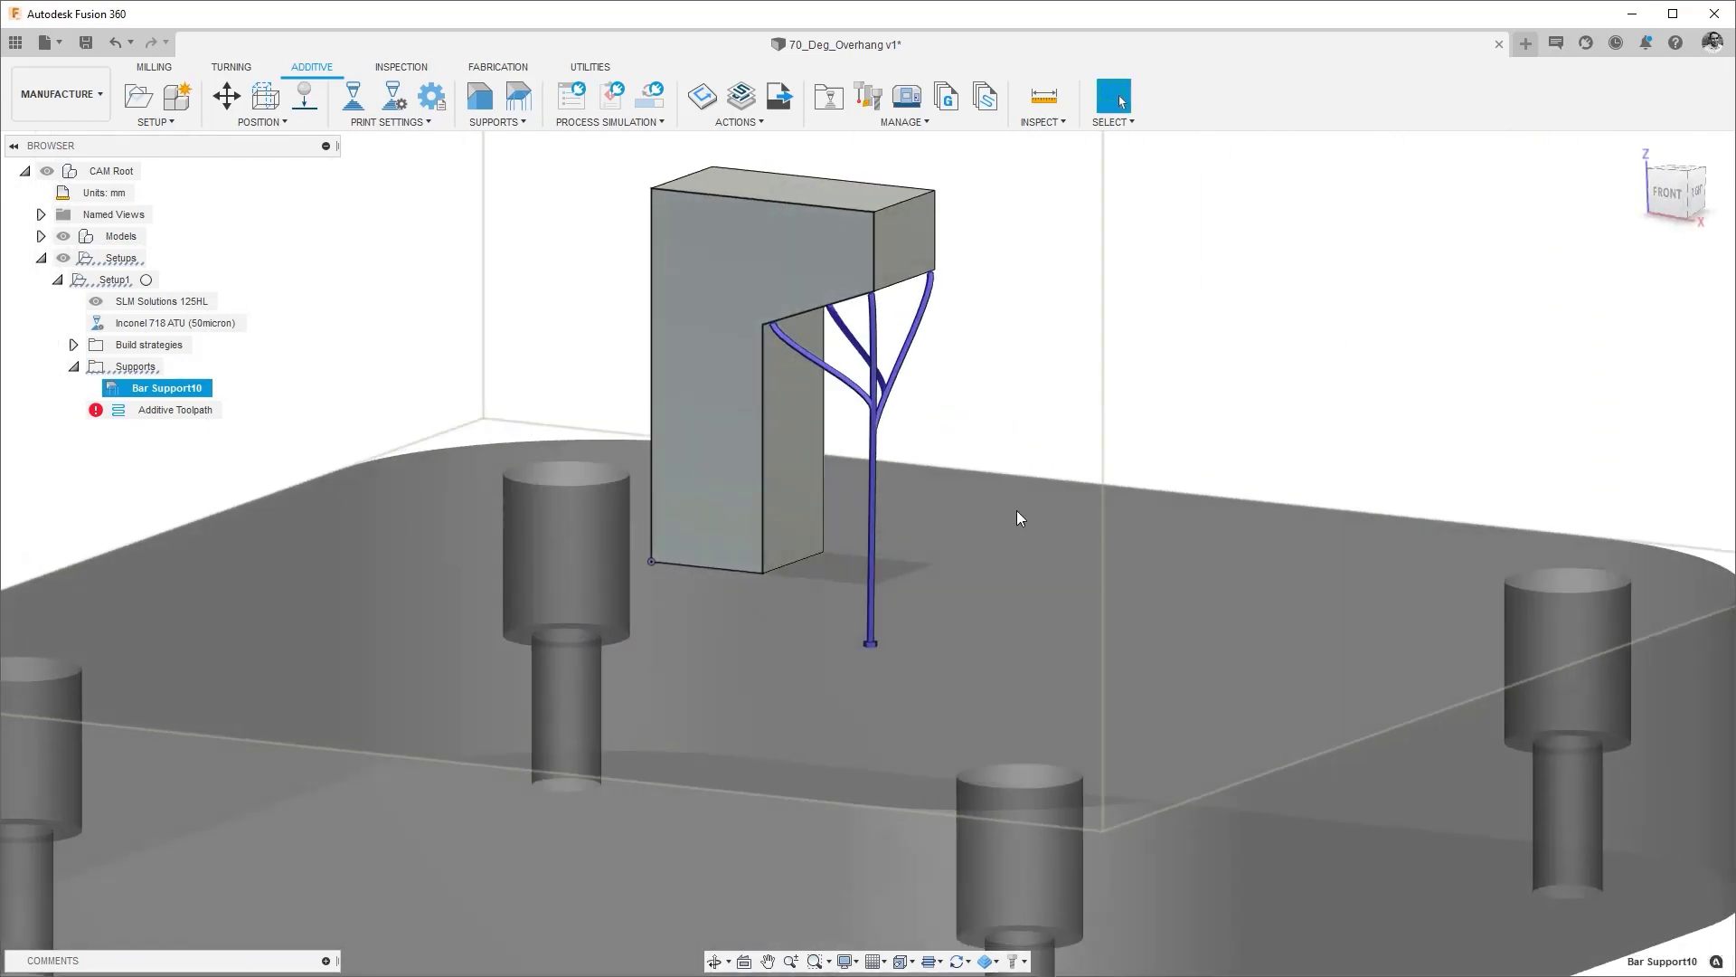
pyautogui.click(1669, 193)
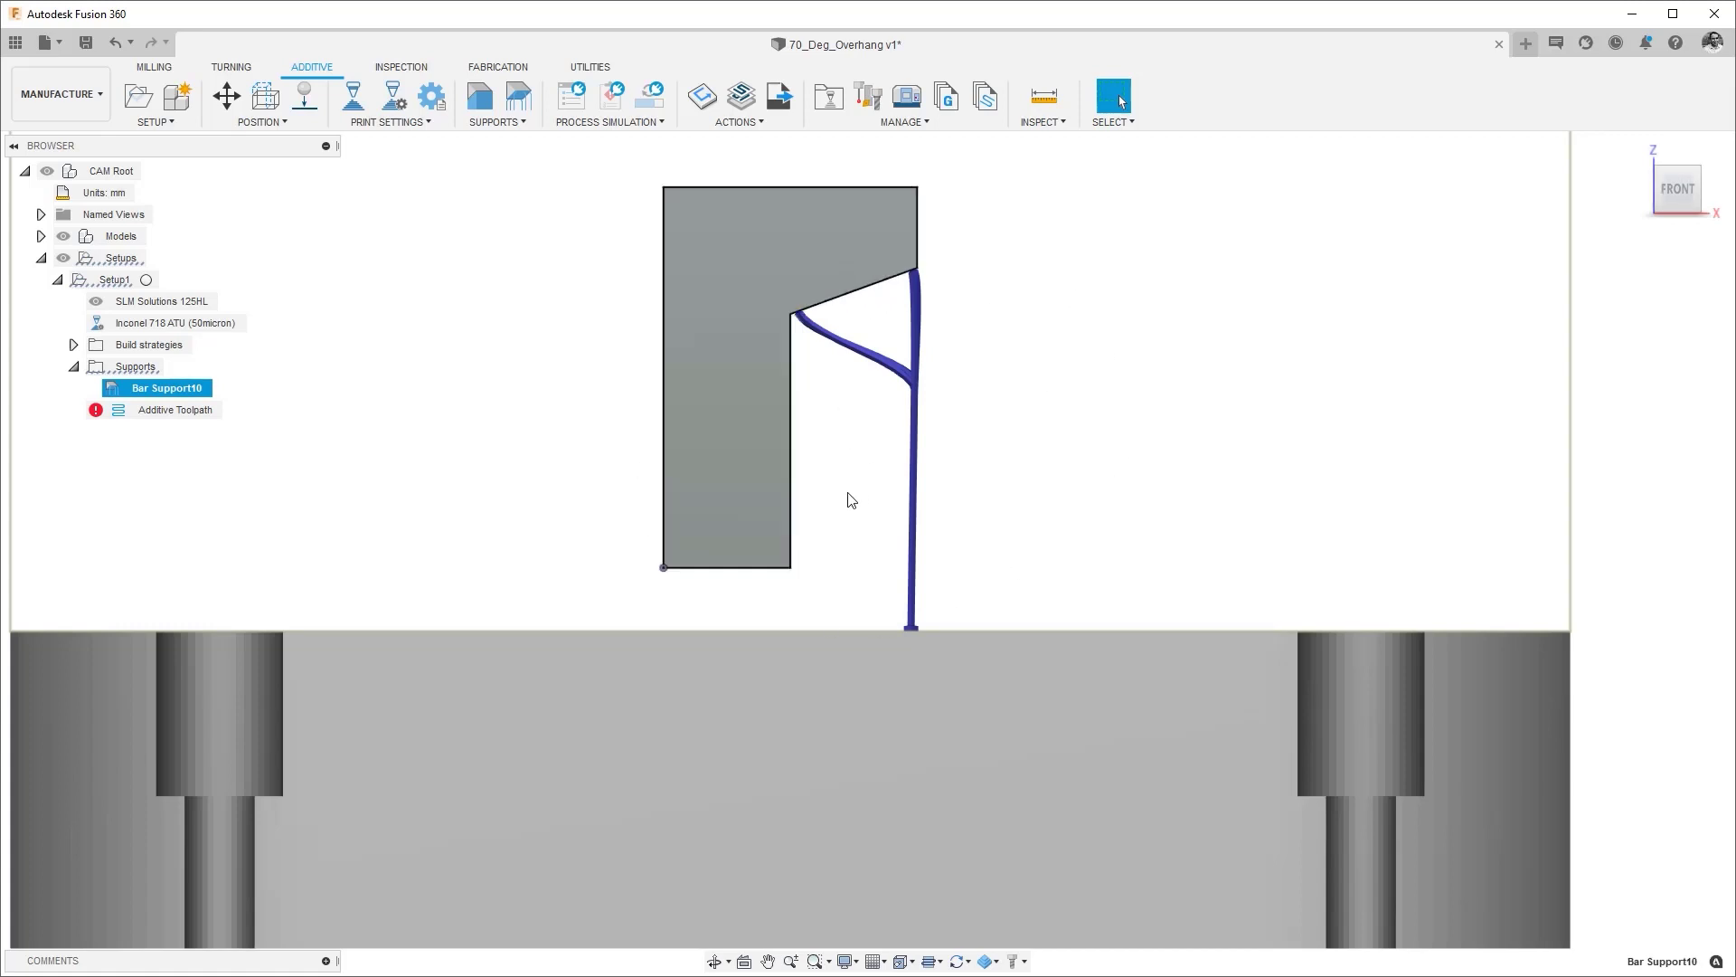
pyautogui.keyDown('shift'); pyautogui.moveTo(849, 495); pyautogui.dragTo(845, 473, button='middle'); pyautogui.keyUp('shift')
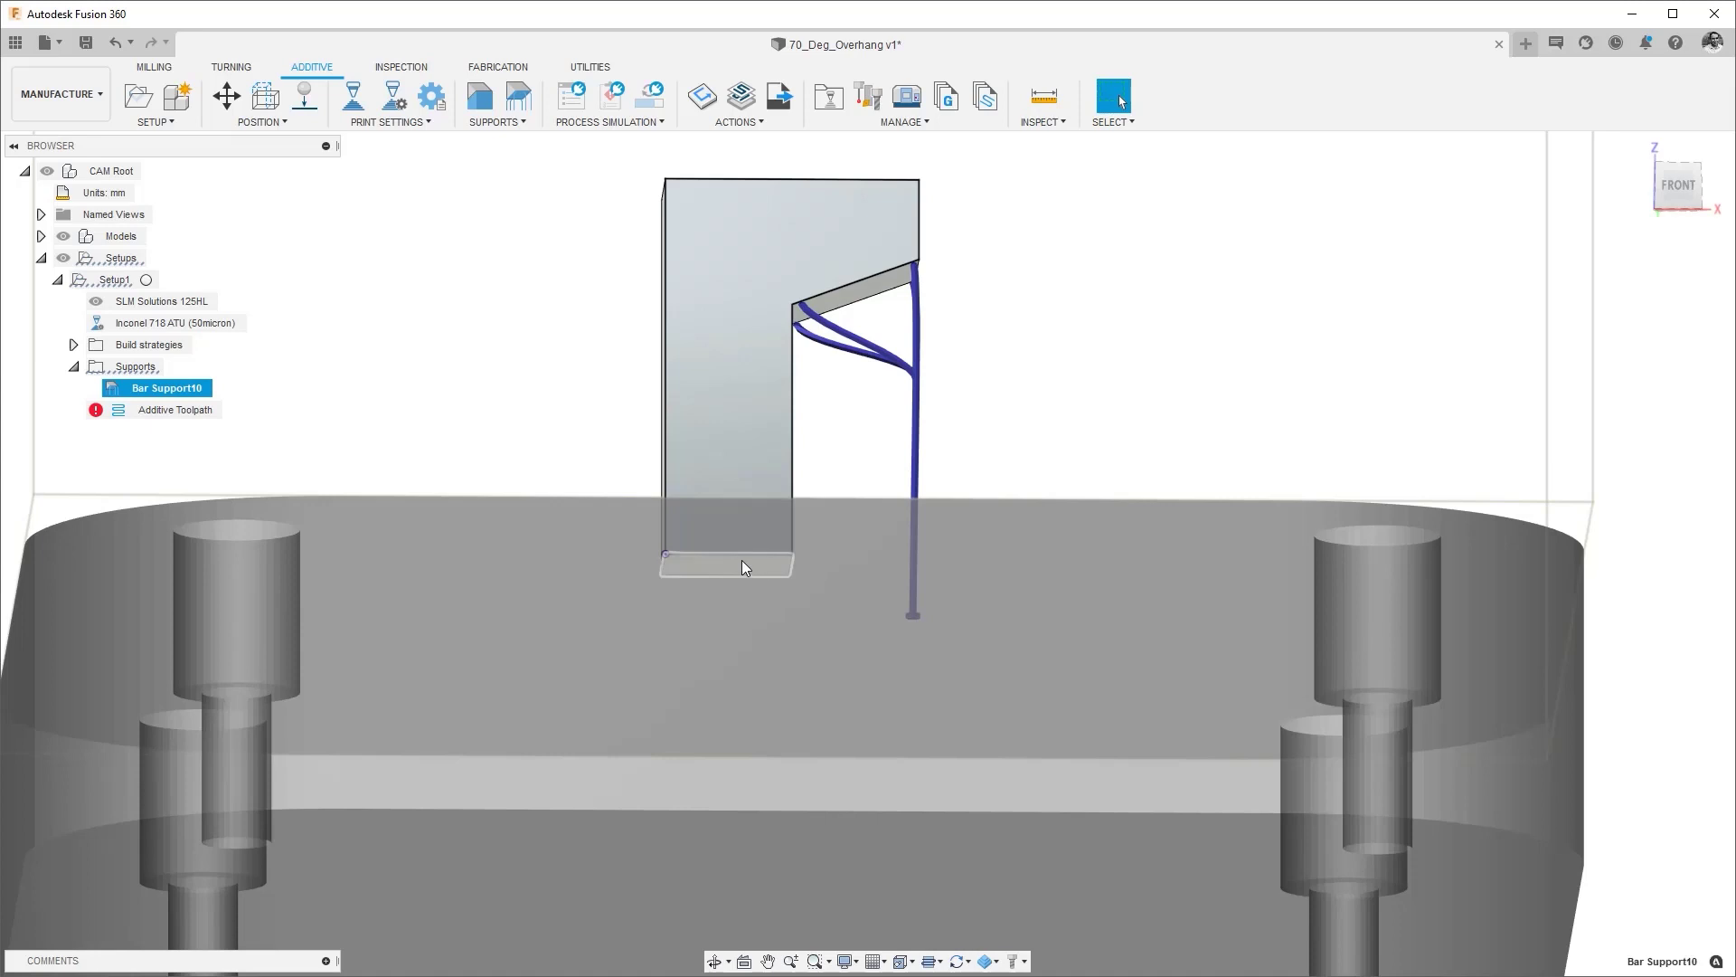
pyautogui.keyDown('shift'); pyautogui.moveTo(1020, 480); pyautogui.dragTo(983, 505, button='middle'); pyautogui.keyUp('shift')
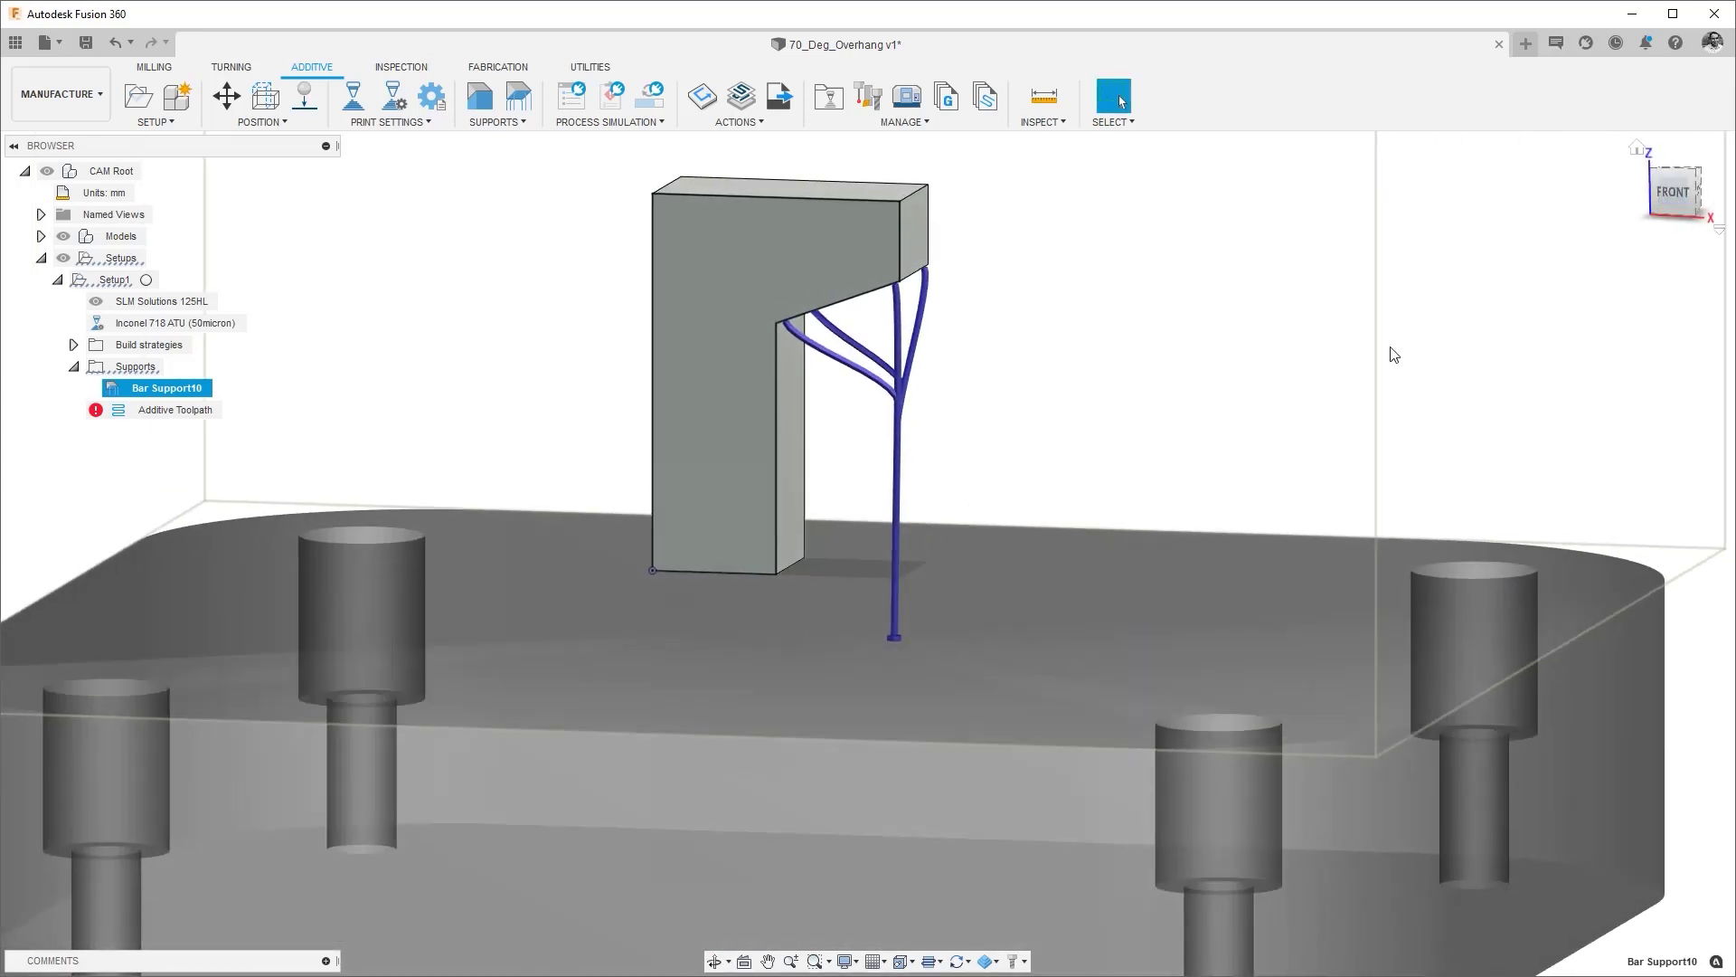
pyautogui.moveTo(1221, 402)
pyautogui.keyDown('shift'); pyautogui.mouseDown(button='middle')
pyautogui.moveTo(965, 395)
pyautogui.moveTo(1242, 398)
pyautogui.moveTo(1190, 395)
pyautogui.mouseUp(button='middle'); pyautogui.keyUp('shift')
pyautogui.press('Escape')
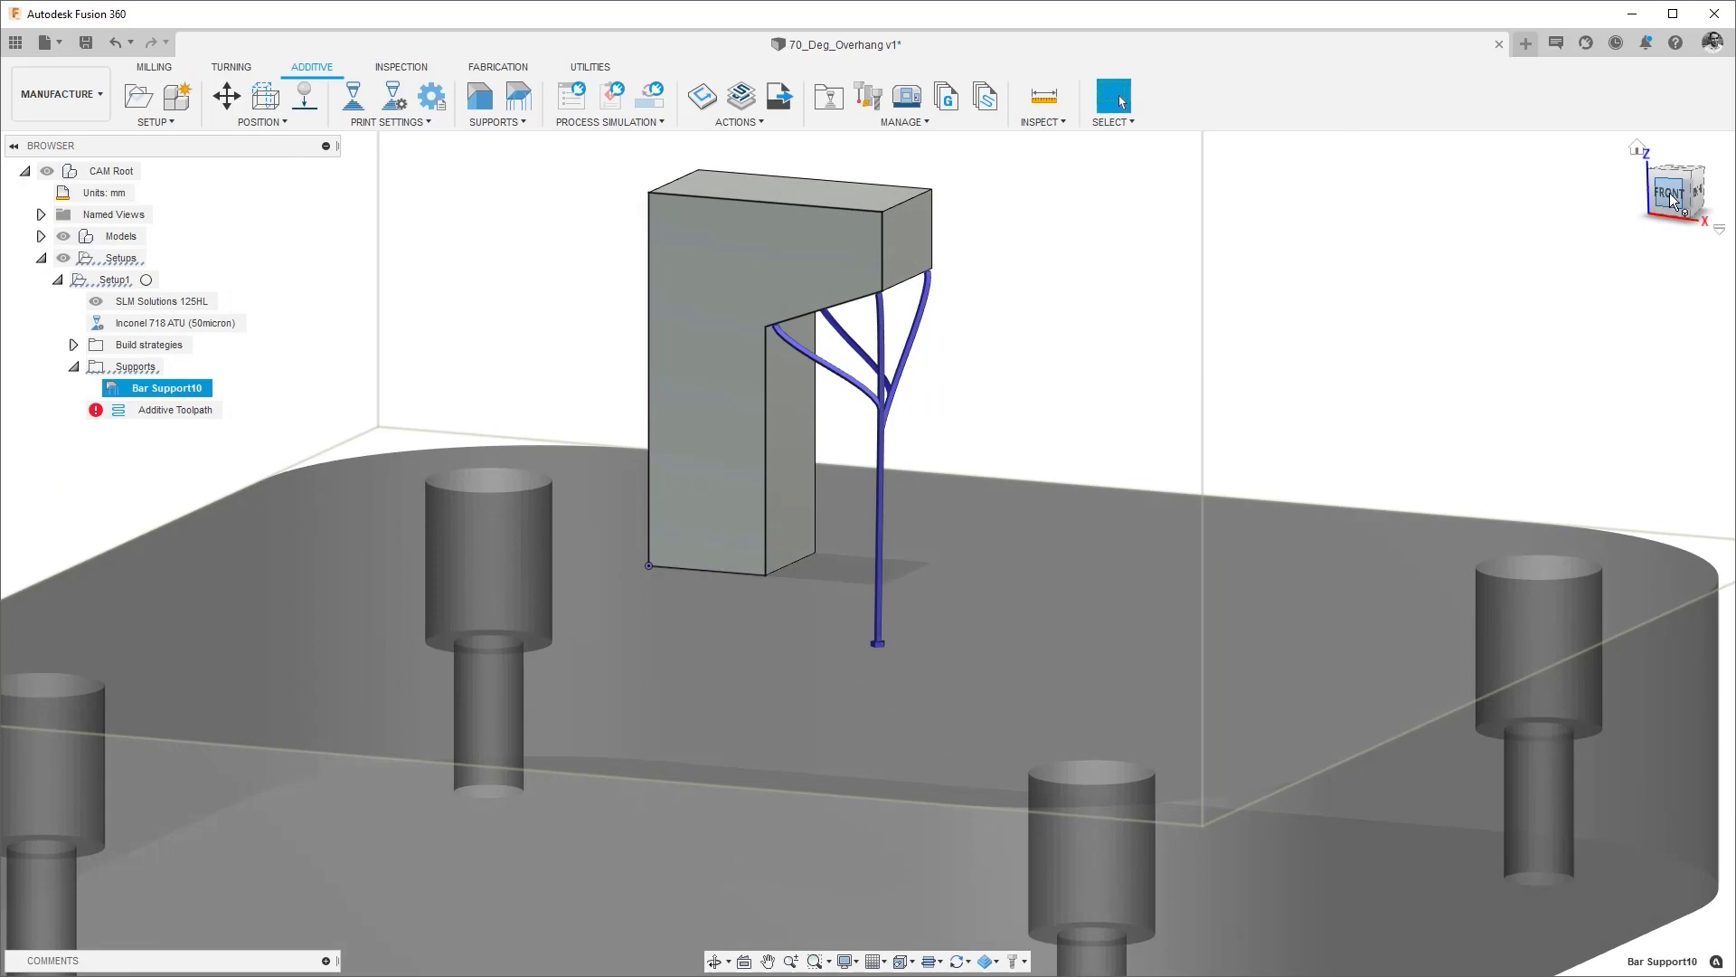
pyautogui.keyDown('shift'); pyautogui.moveTo(1352, 258); pyautogui.dragTo(1040, 314, button='middle'); pyautogui.keyUp('shift')
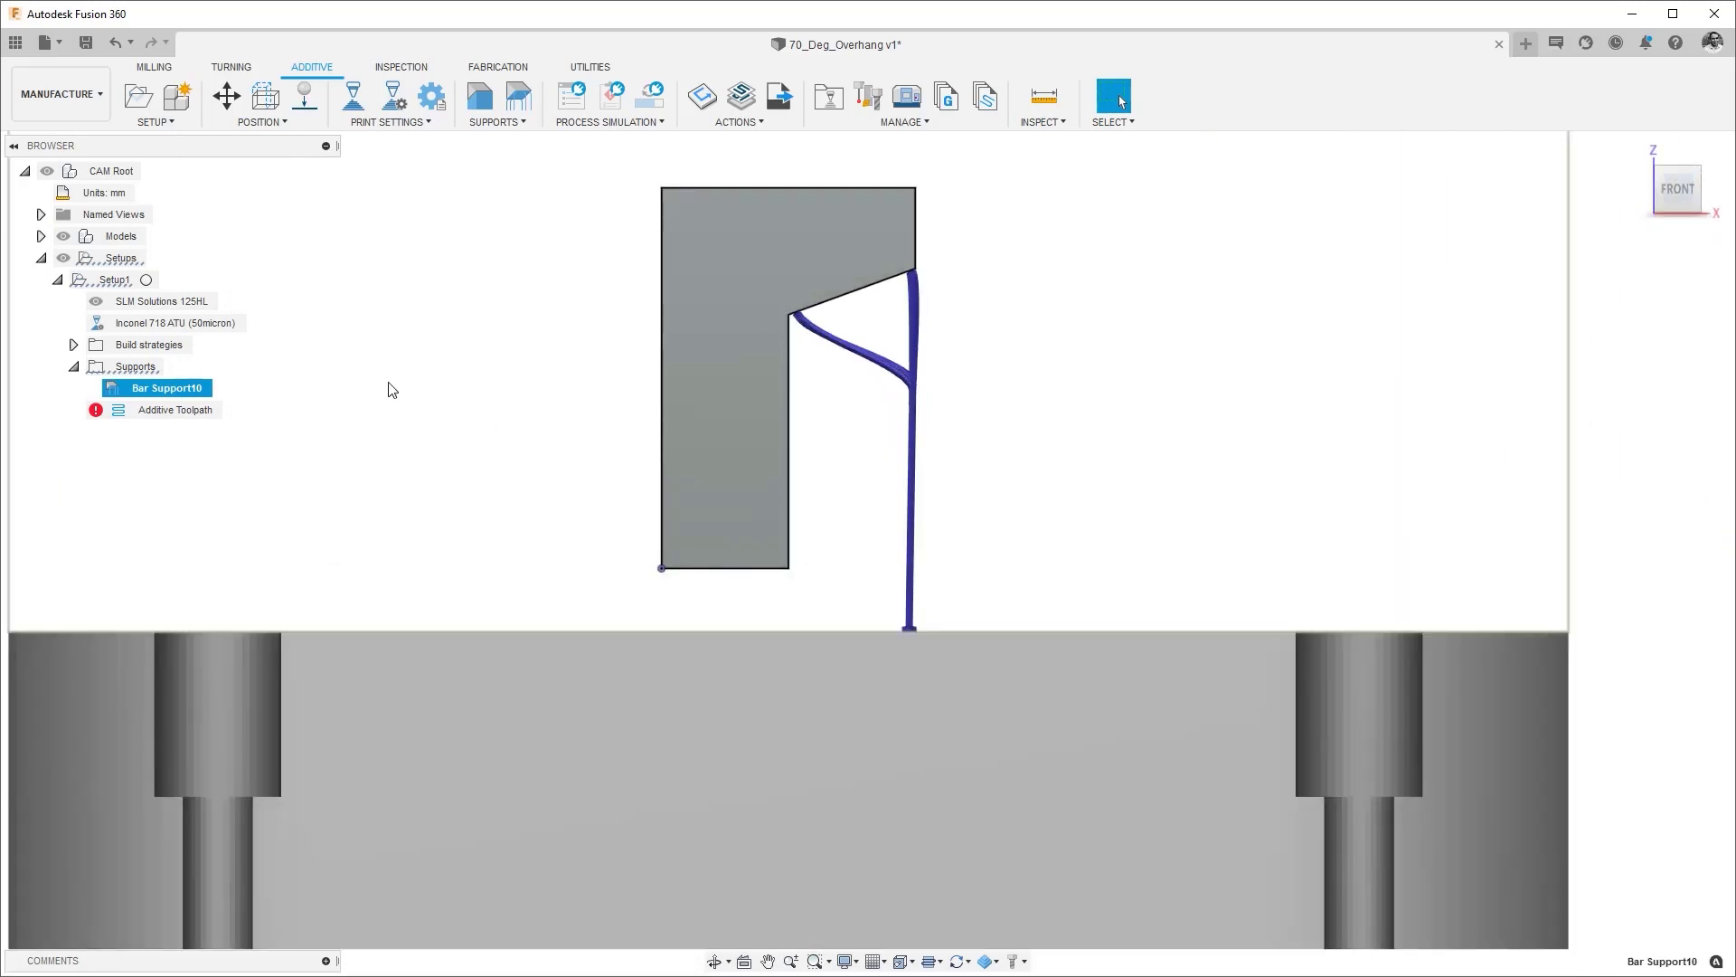
pyautogui.click(94, 307)
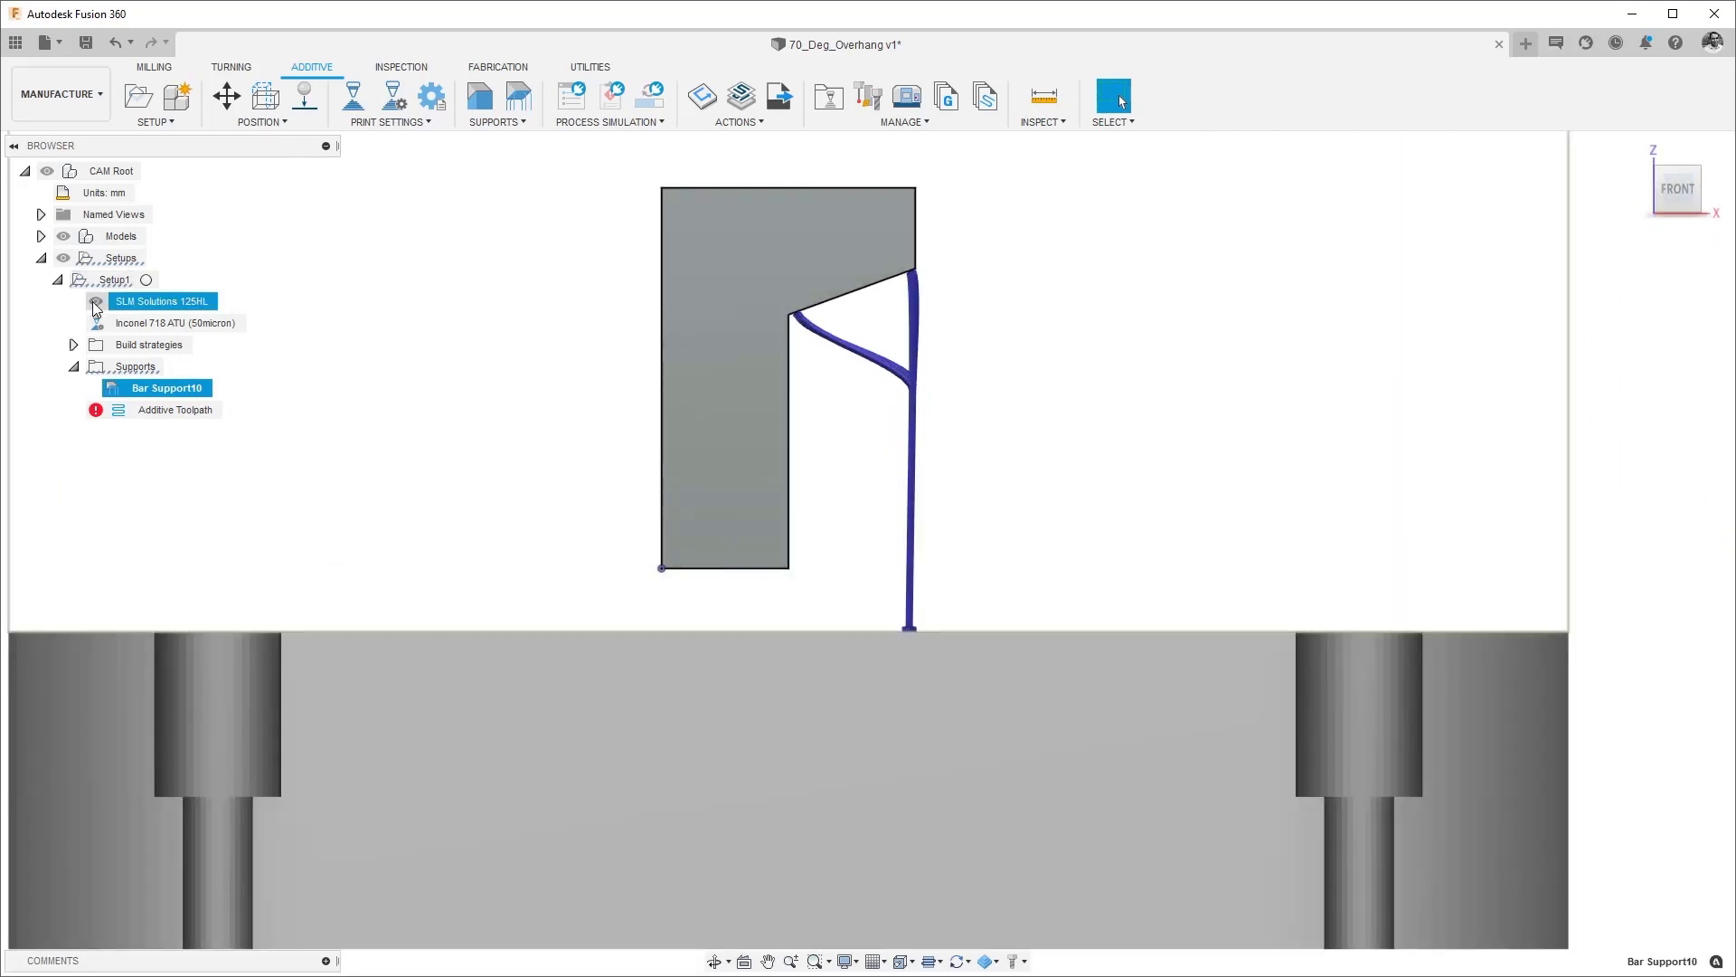
# Hide the build plate and set Bar Support10's Tree Structure to None
pyautogui.click(95, 302)
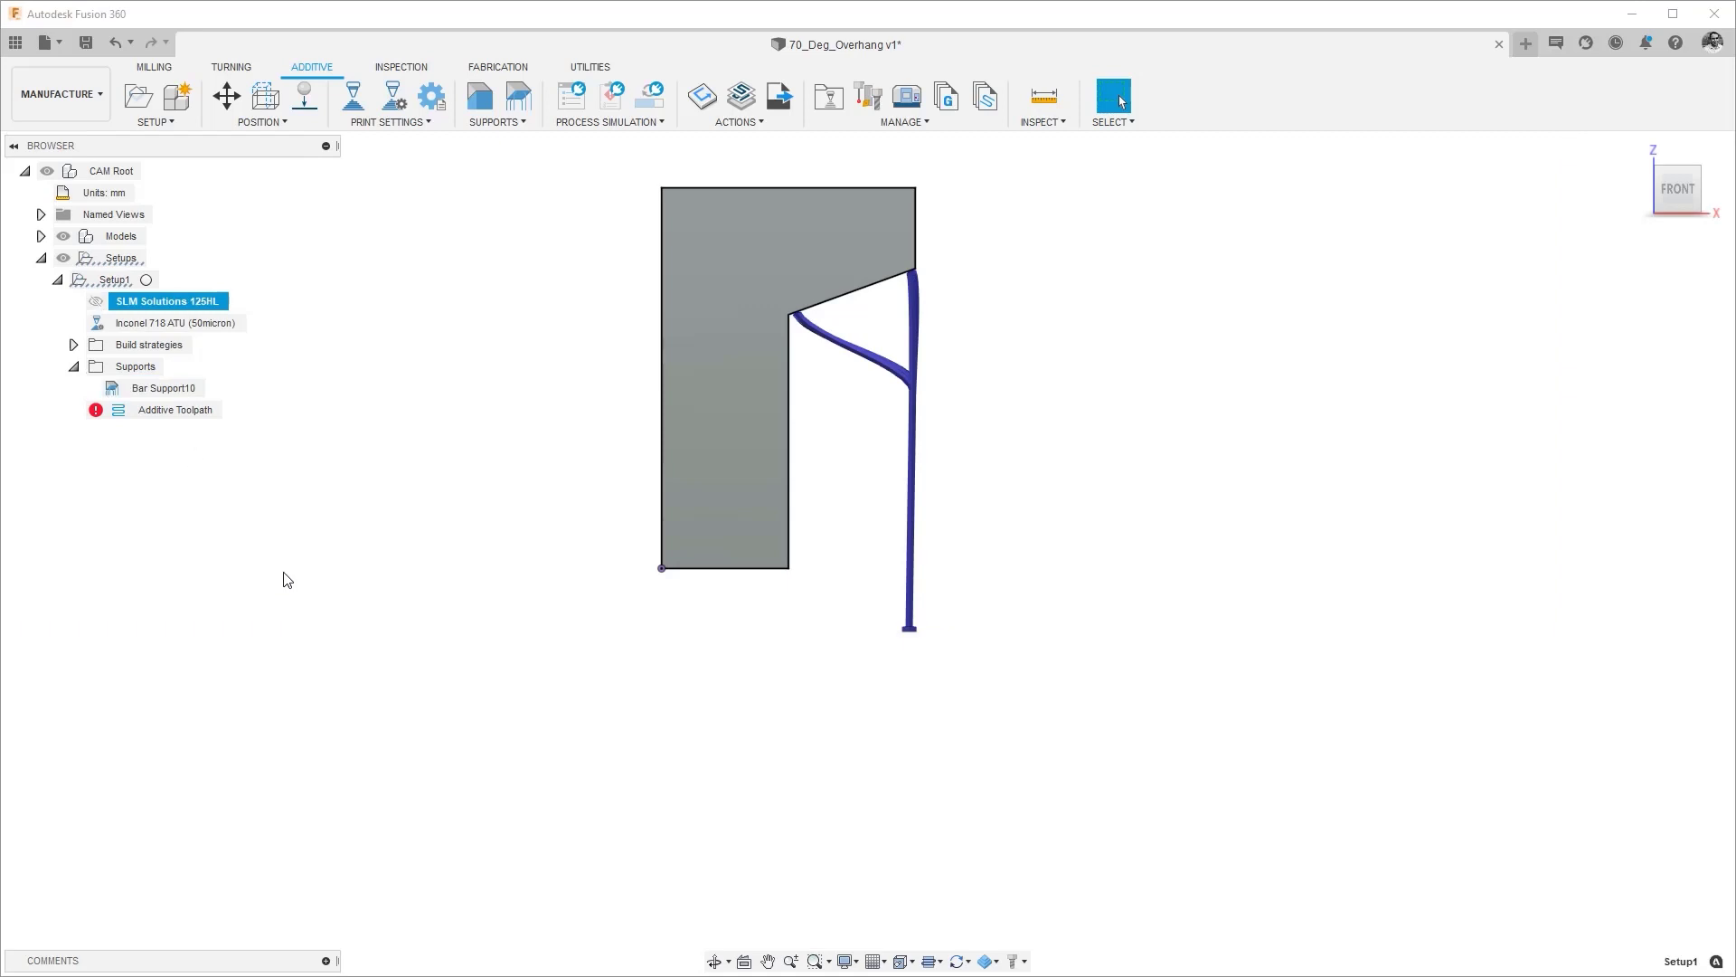
pyautogui.press('Escape')
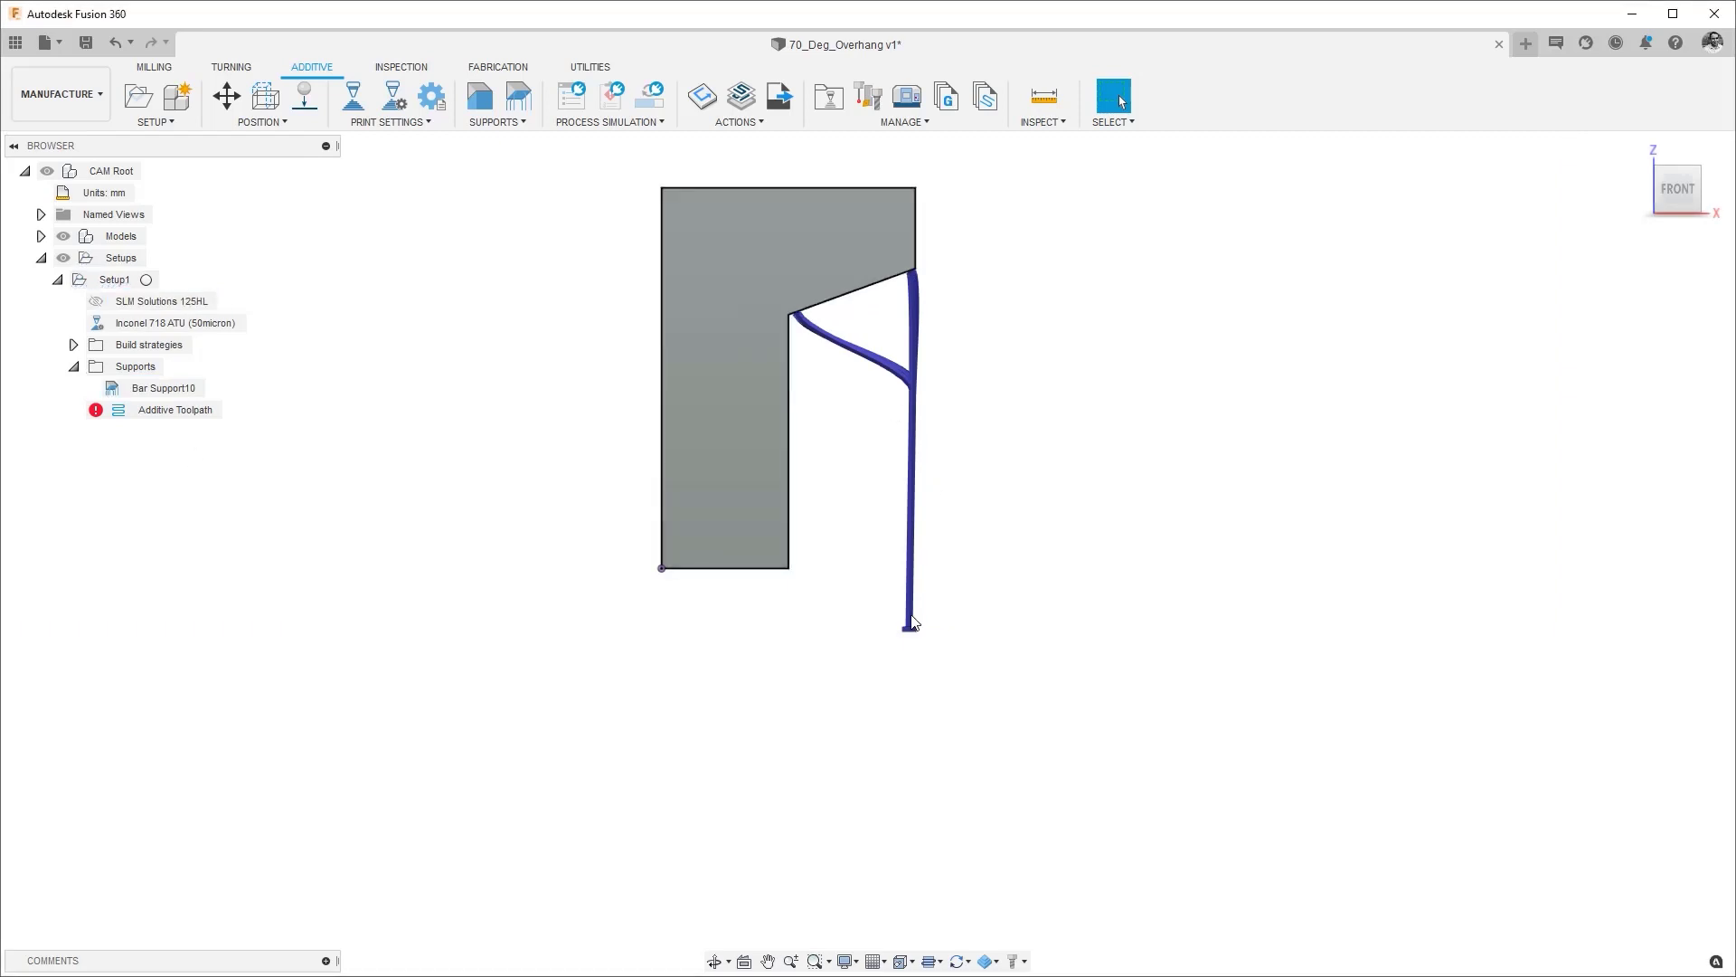
pyautogui.click(152, 393)
pyautogui.rightClick(154, 391)
pyautogui.click(192, 421)
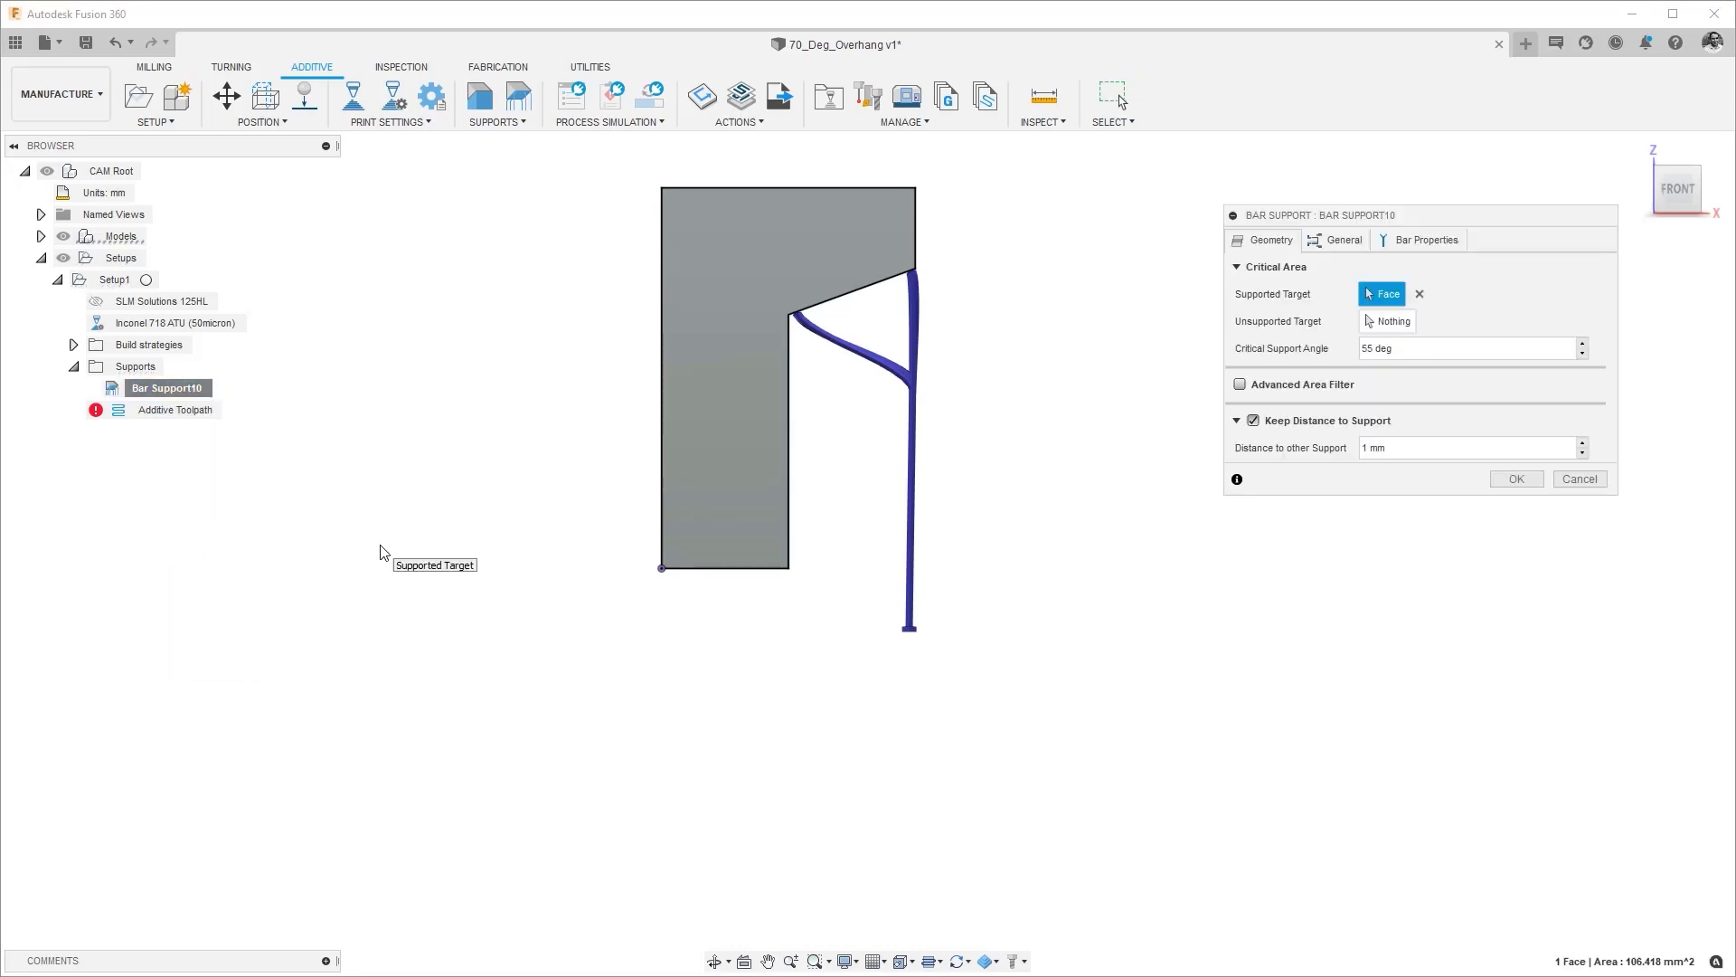
pyautogui.click(1344, 242)
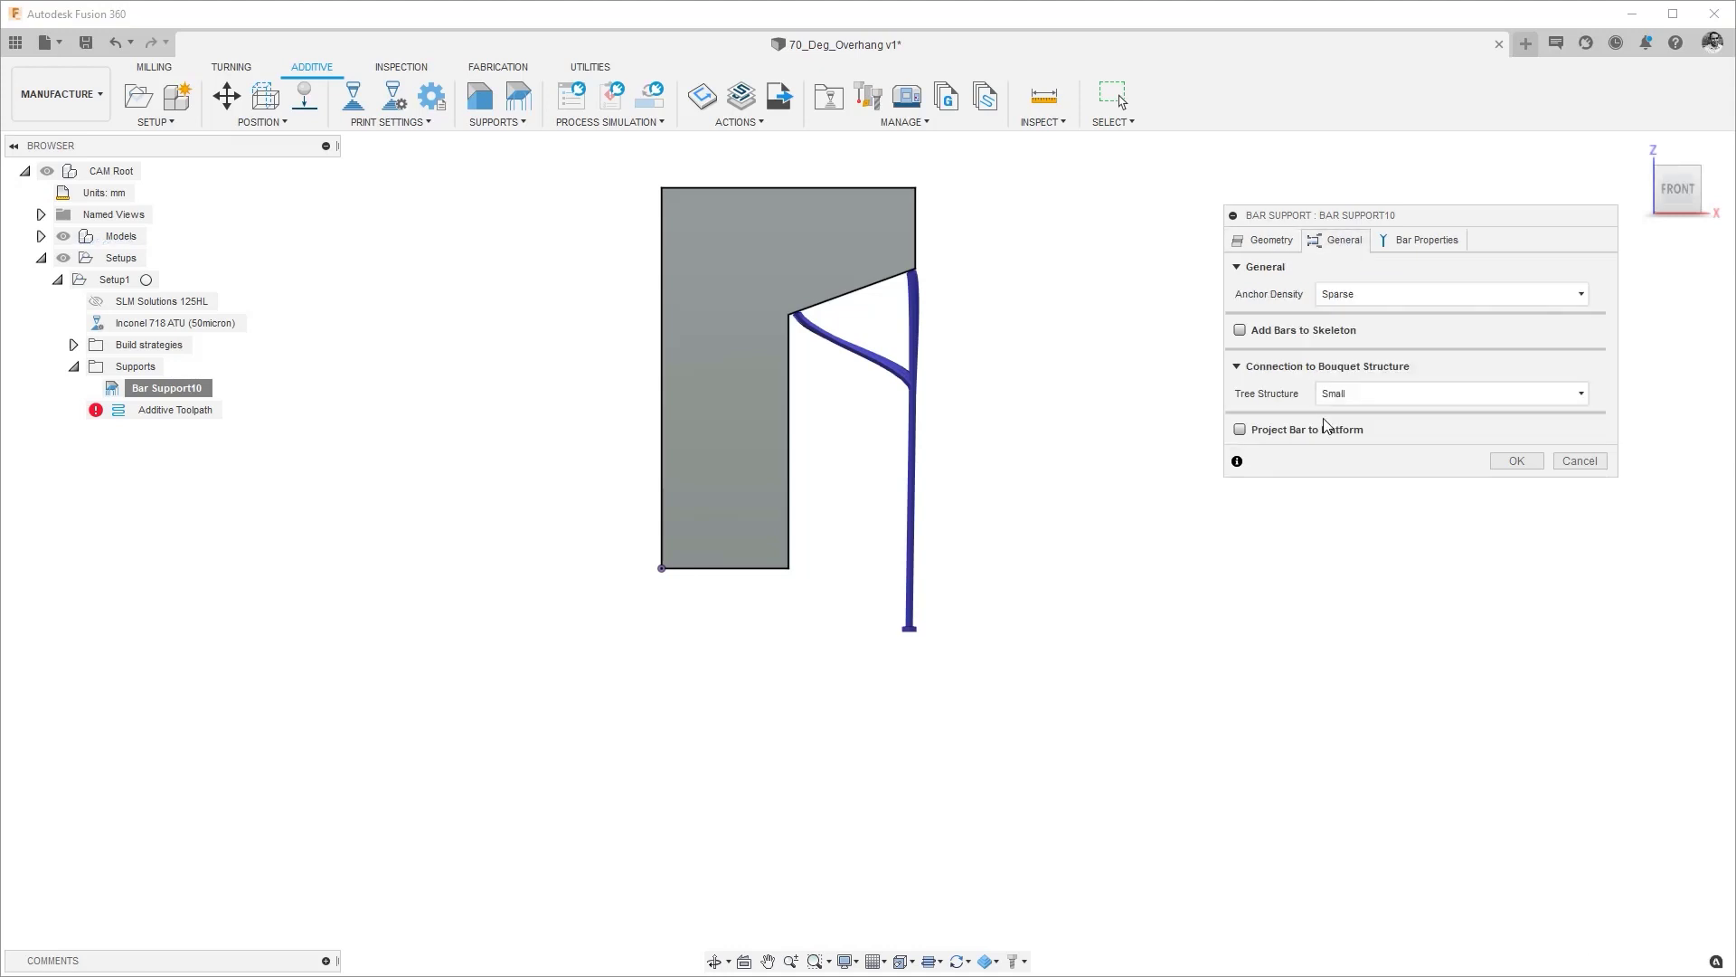
pyautogui.click(1370, 398)
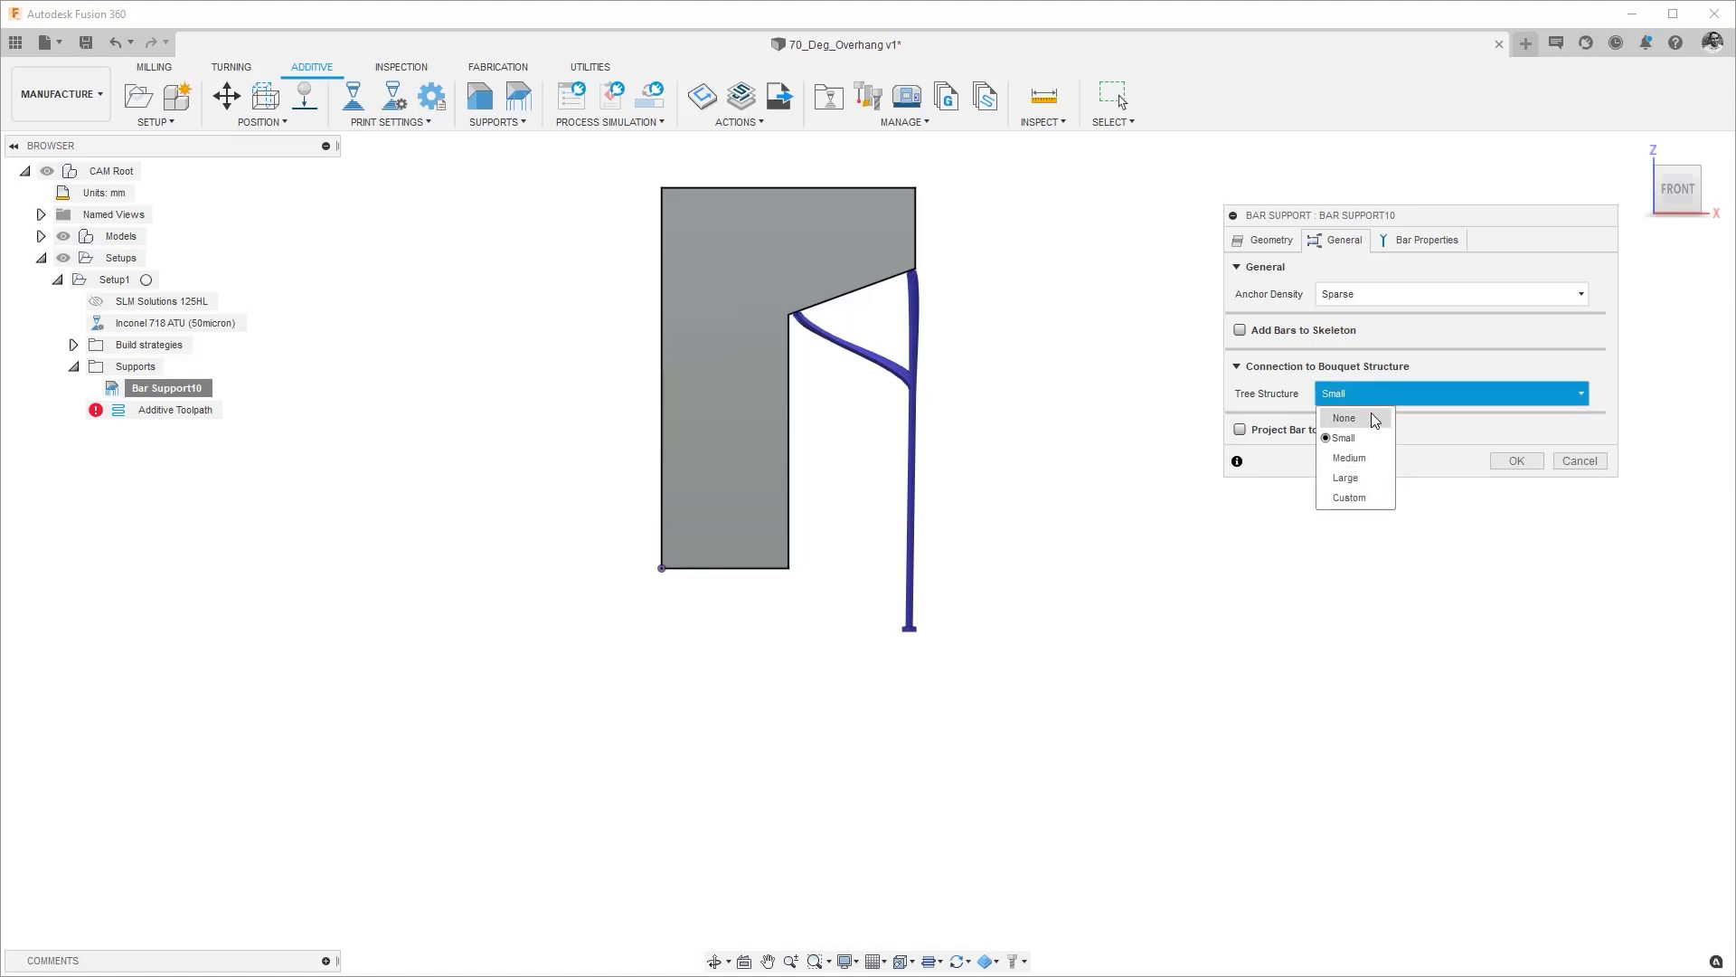
pyautogui.click(1374, 419)
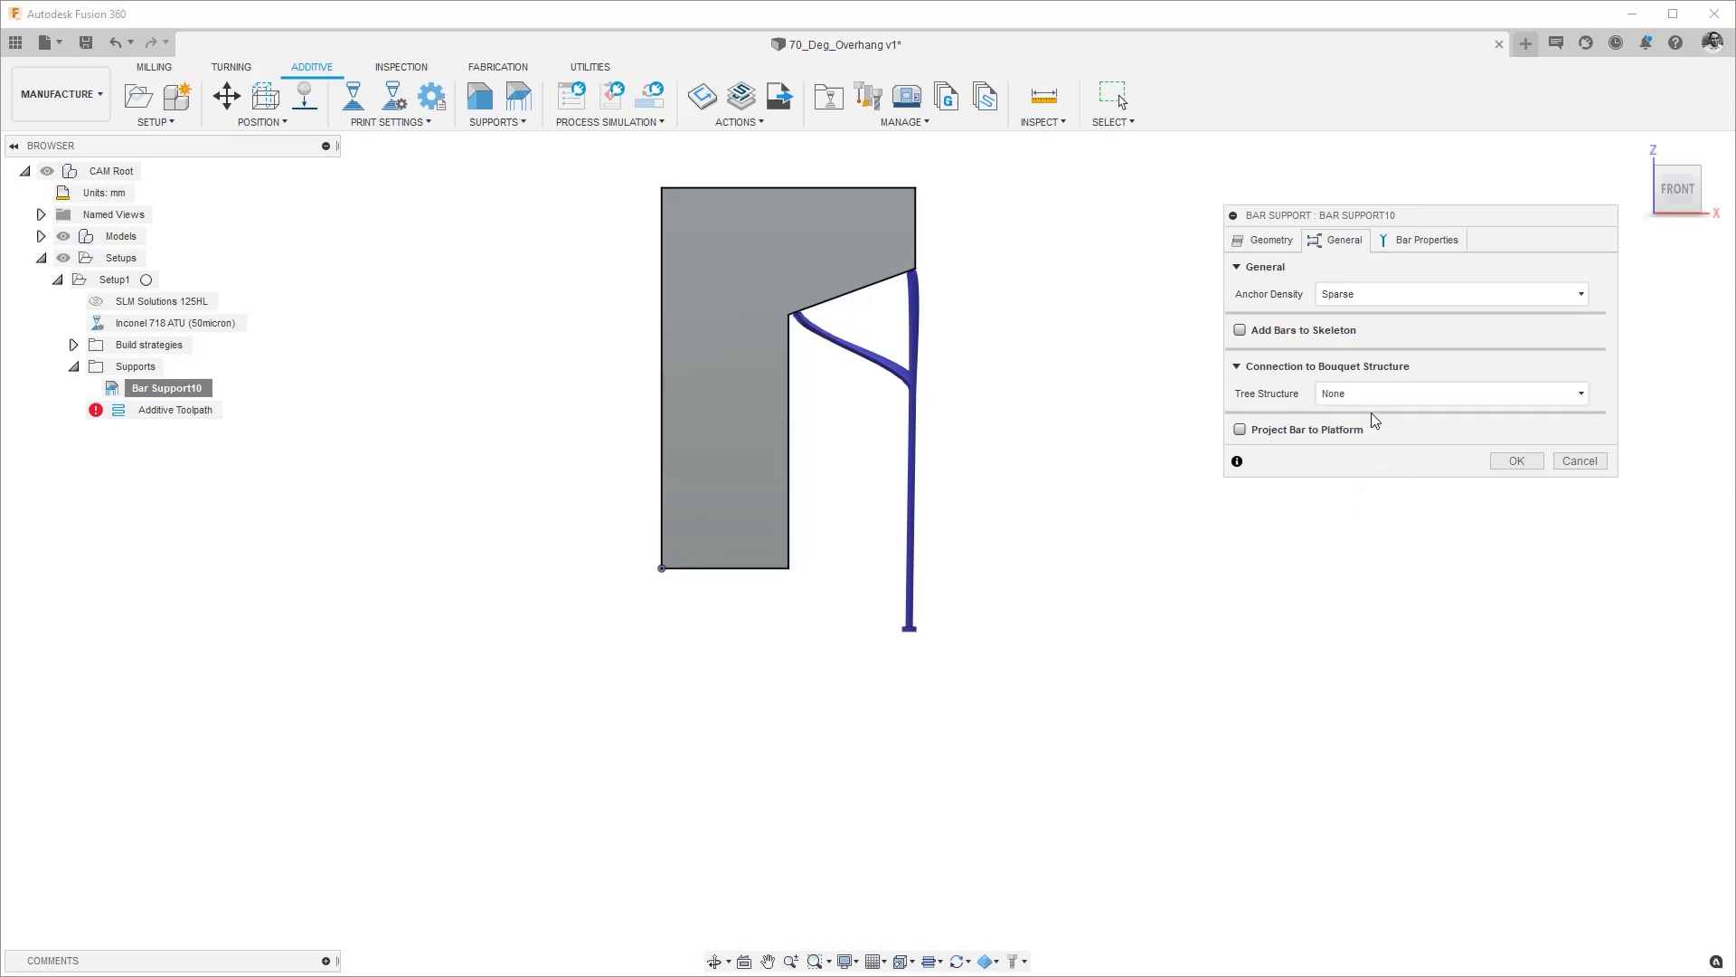
pyautogui.click(1515, 462)
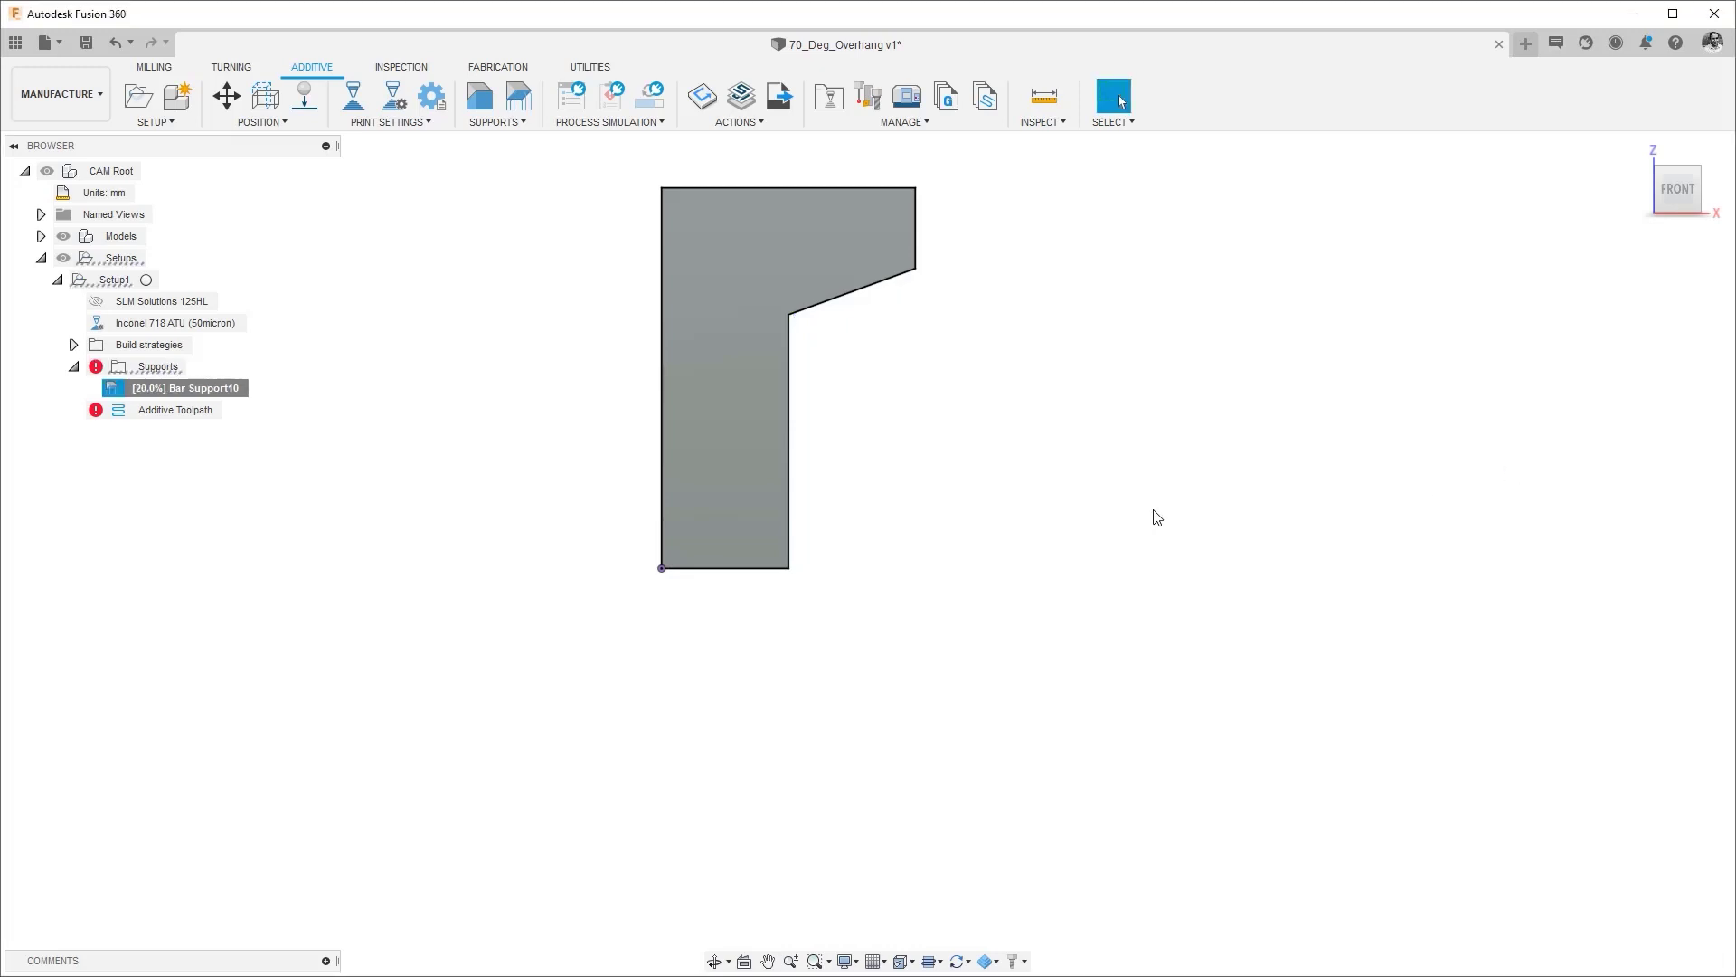
# View the overhang face from below, zoomed in on its four support anchors
pyautogui.keyDown('shift'); pyautogui.moveTo(1008, 589); pyautogui.dragTo(1396, 353, button='middle'); pyautogui.keyUp('shift')
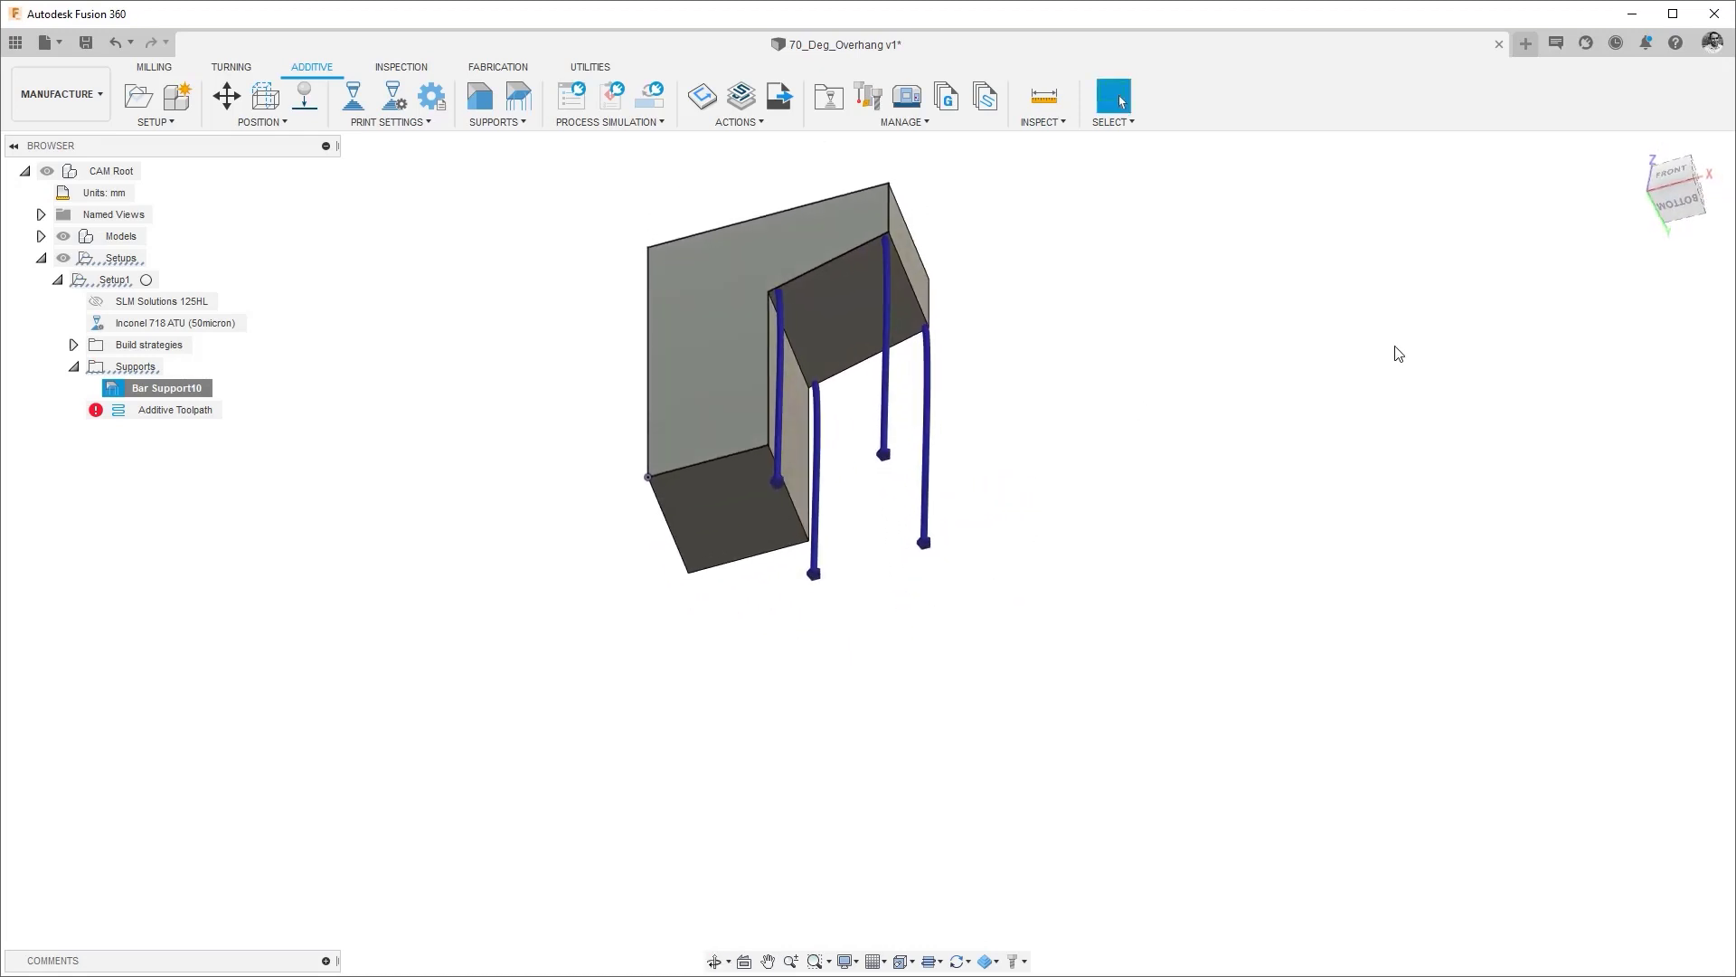
pyautogui.click(1680, 209)
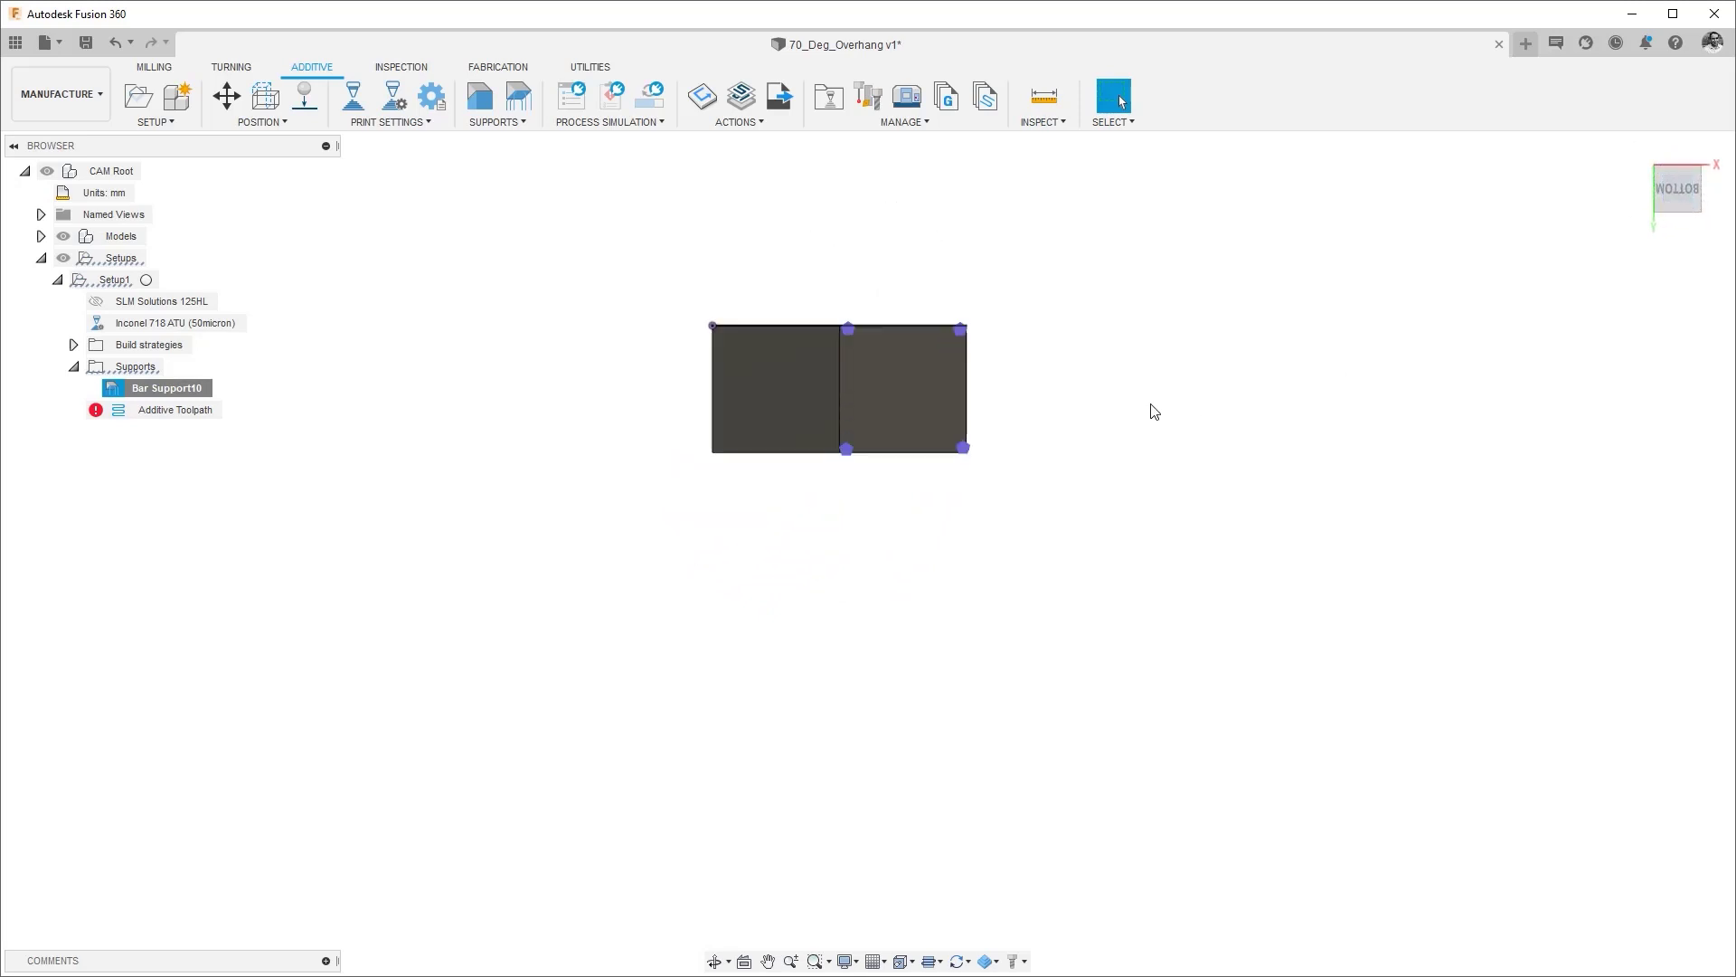
pyautogui.scroll(3, 856, 364)
pyautogui.moveTo(1034, 395); pyautogui.dragTo(1149, 507, button='middle')
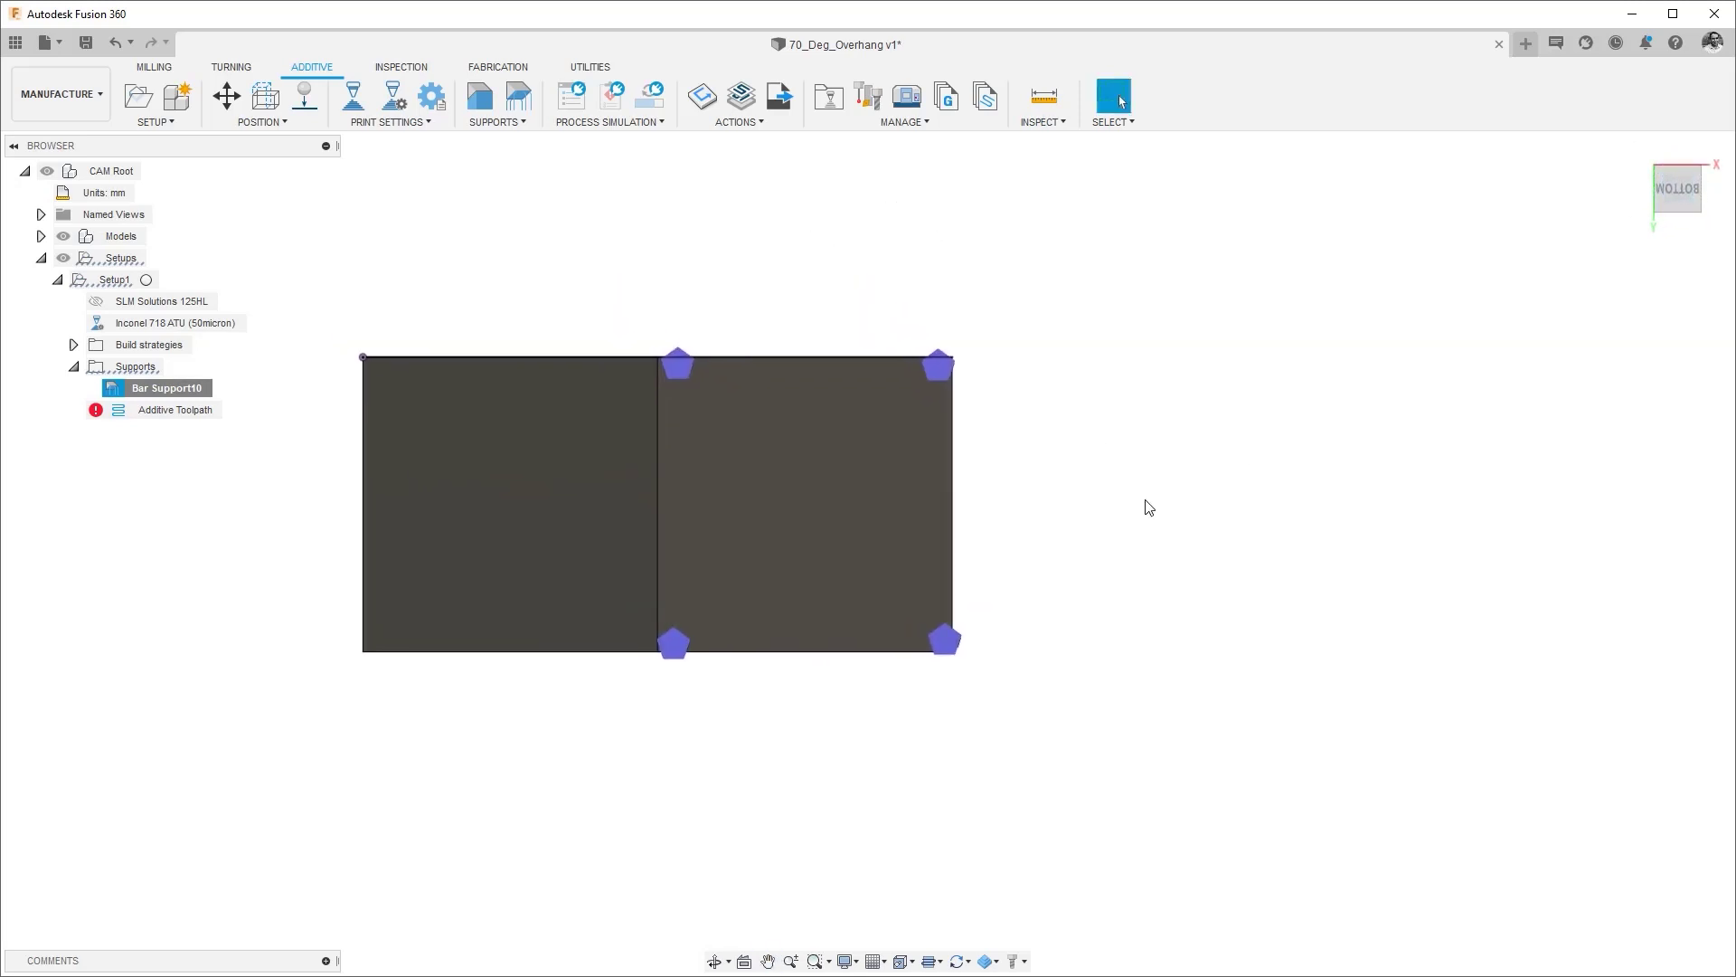
# Change Bar Support10's Anchor Density from Sparse to Dense
pyautogui.rightClick(172, 387)
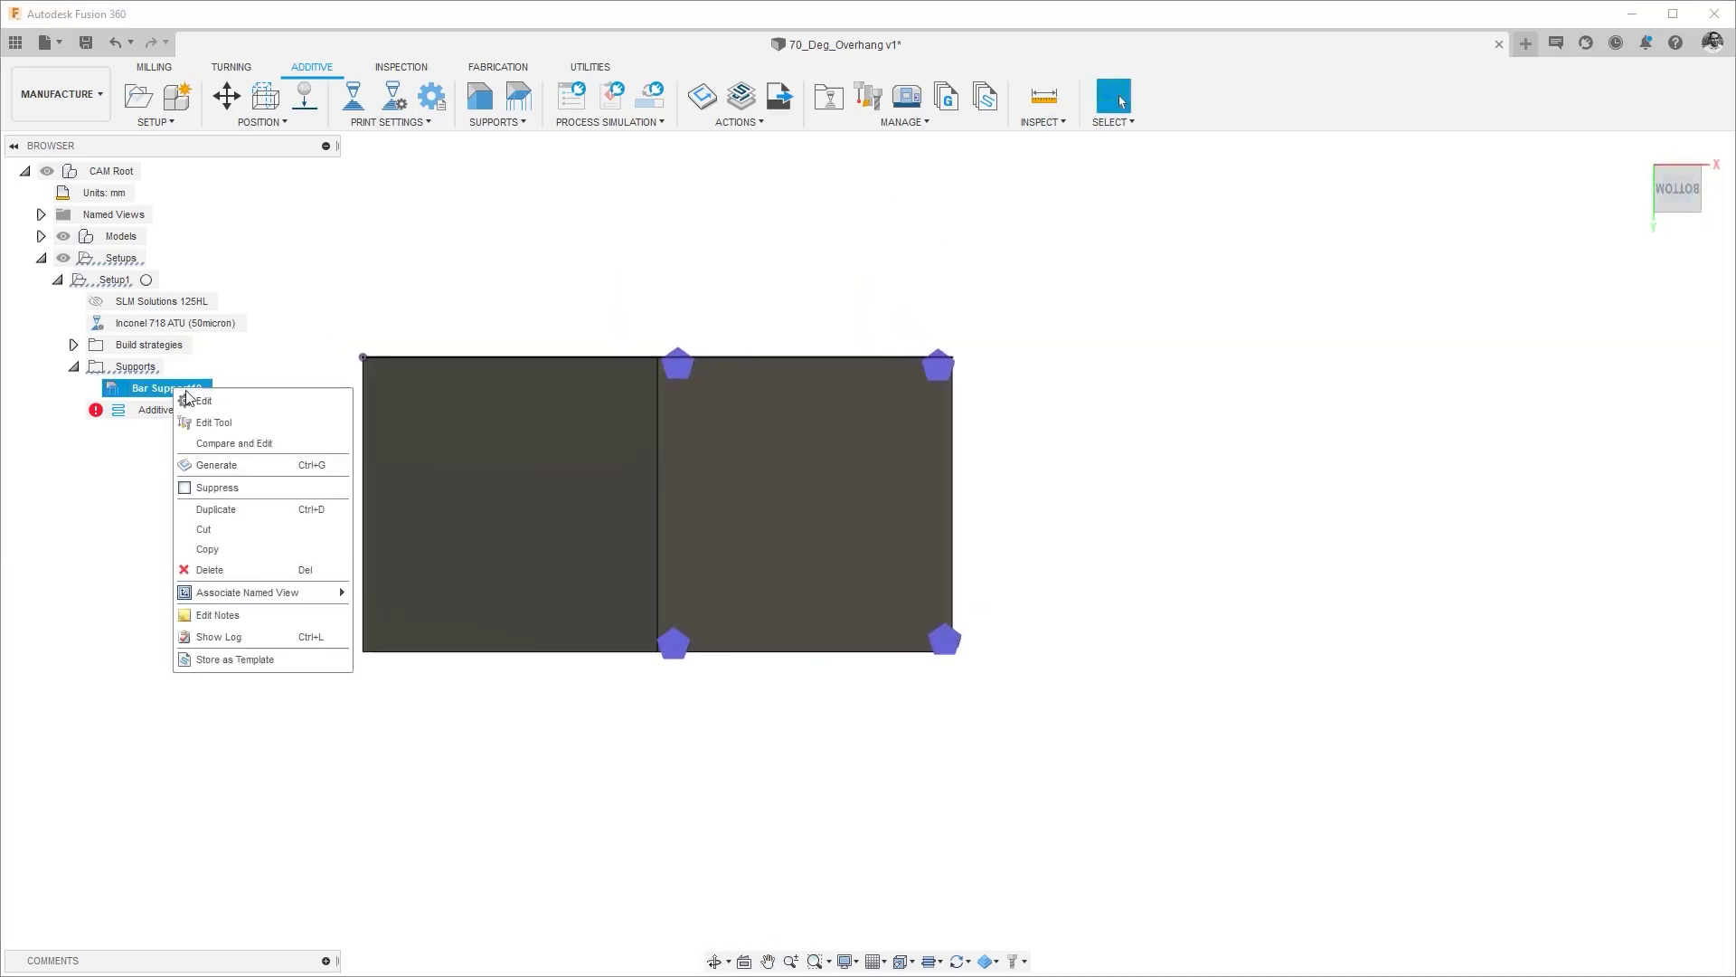
pyautogui.click(199, 399)
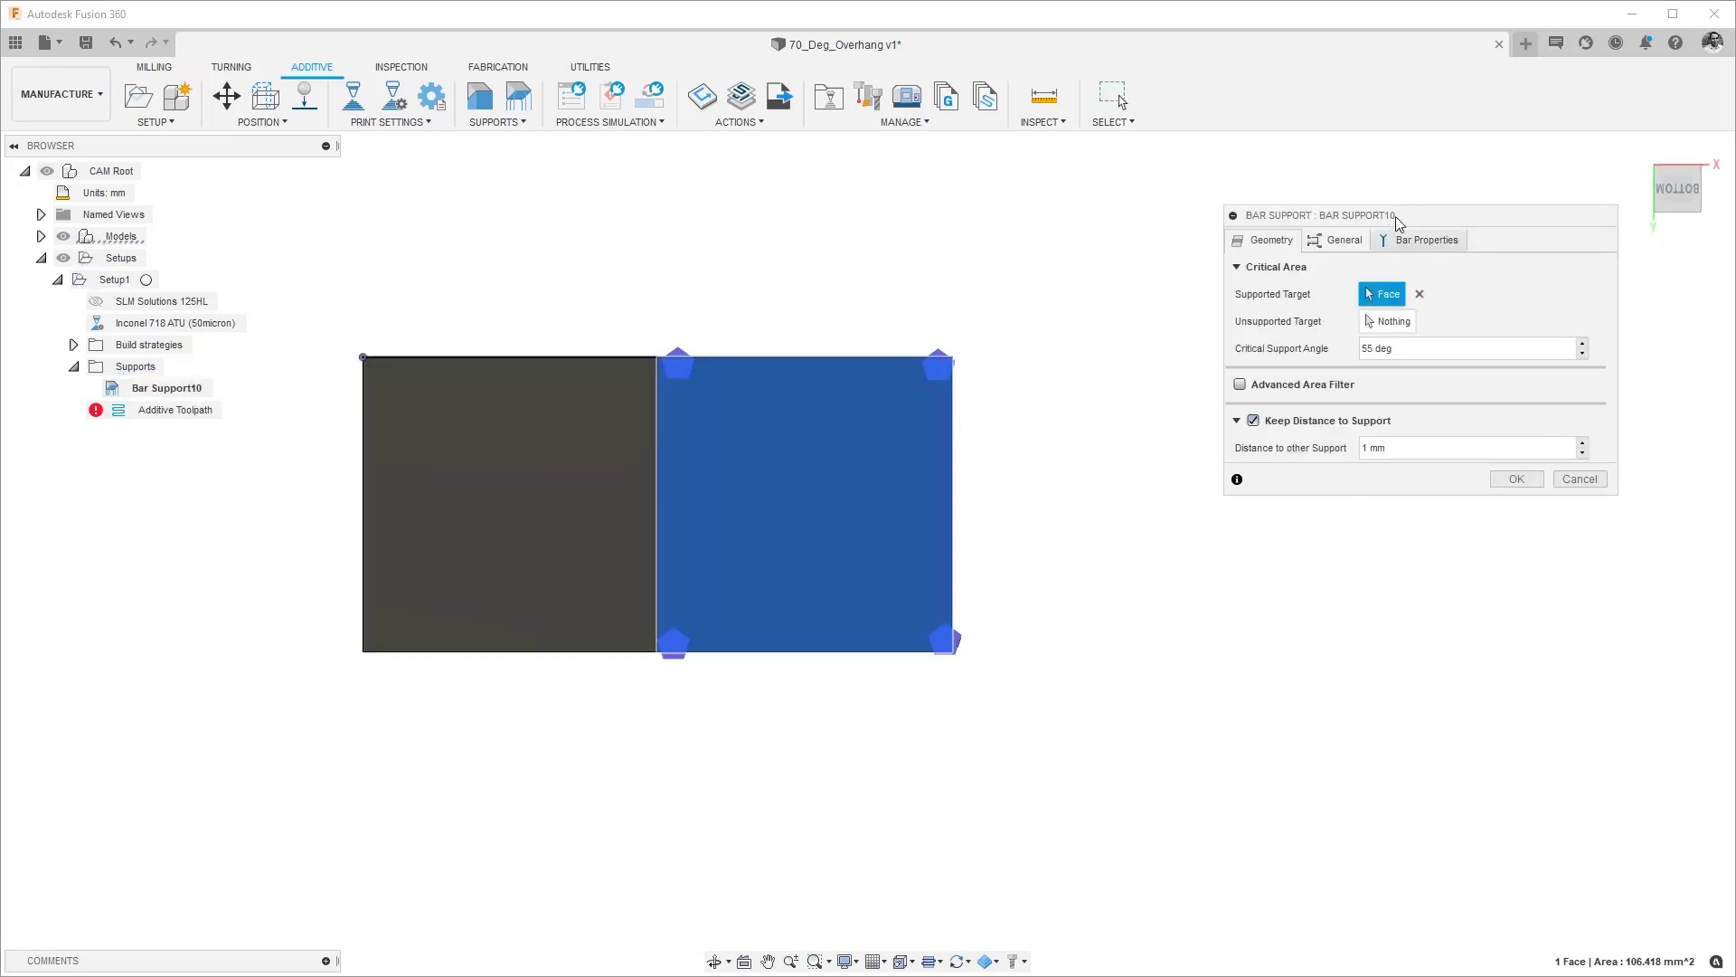
pyautogui.click(1336, 242)
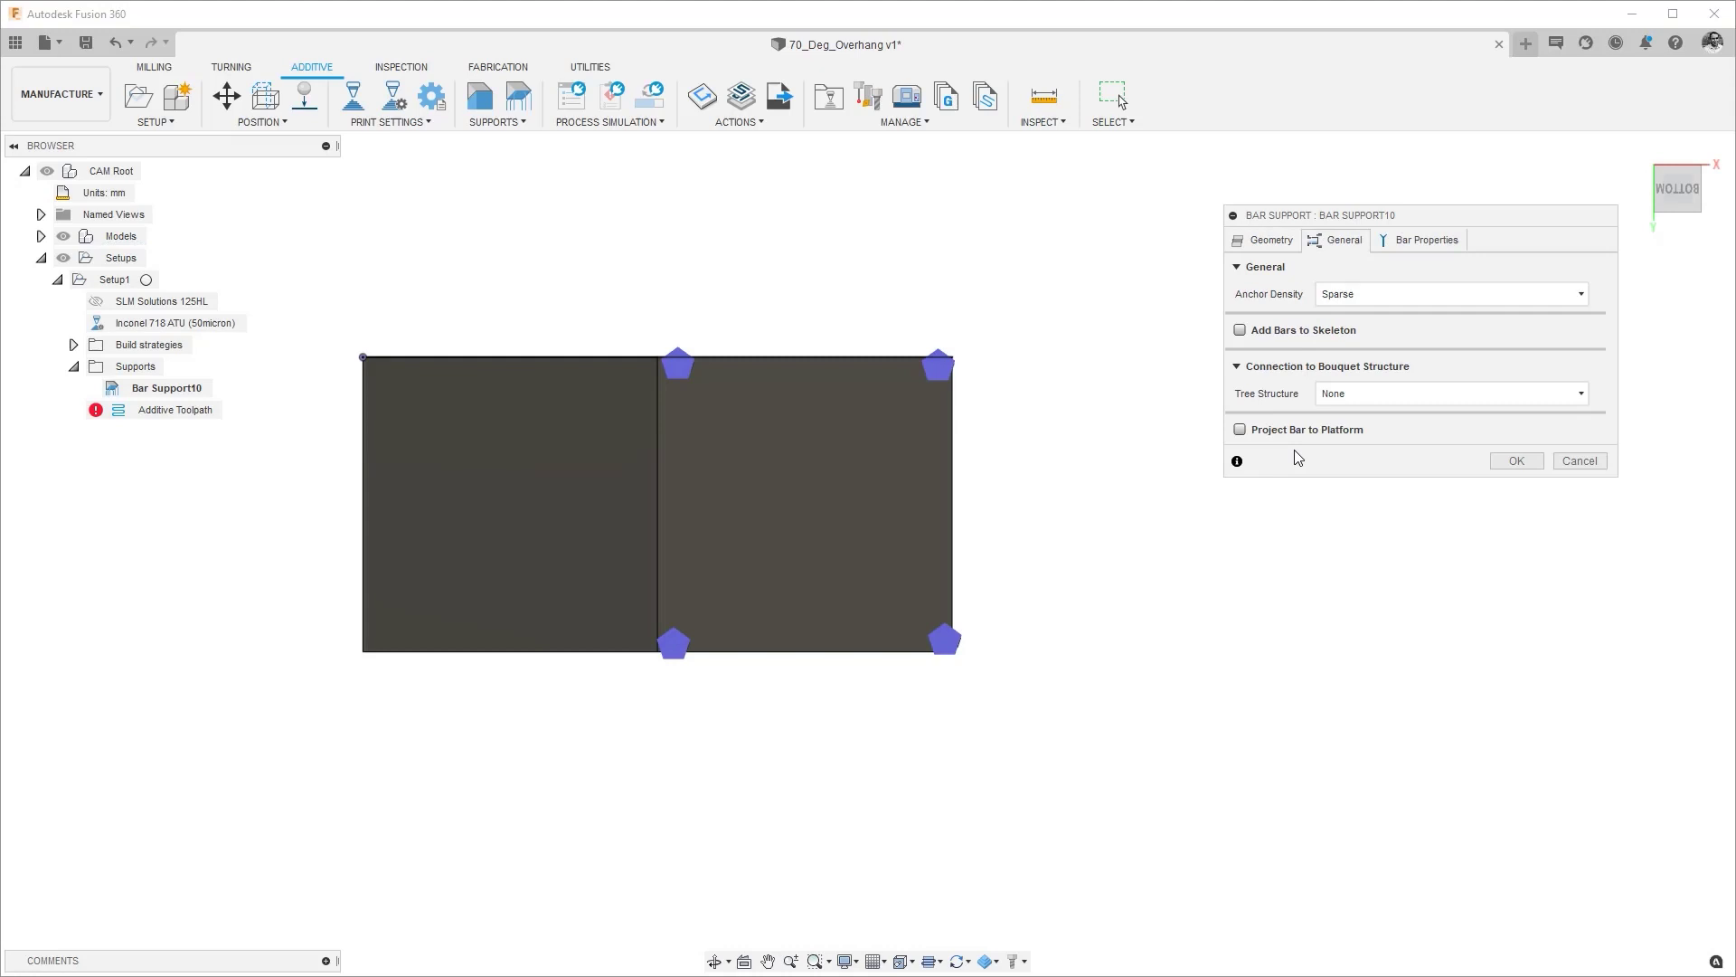
pyautogui.click(1347, 298)
pyautogui.click(1348, 359)
pyautogui.click(1516, 461)
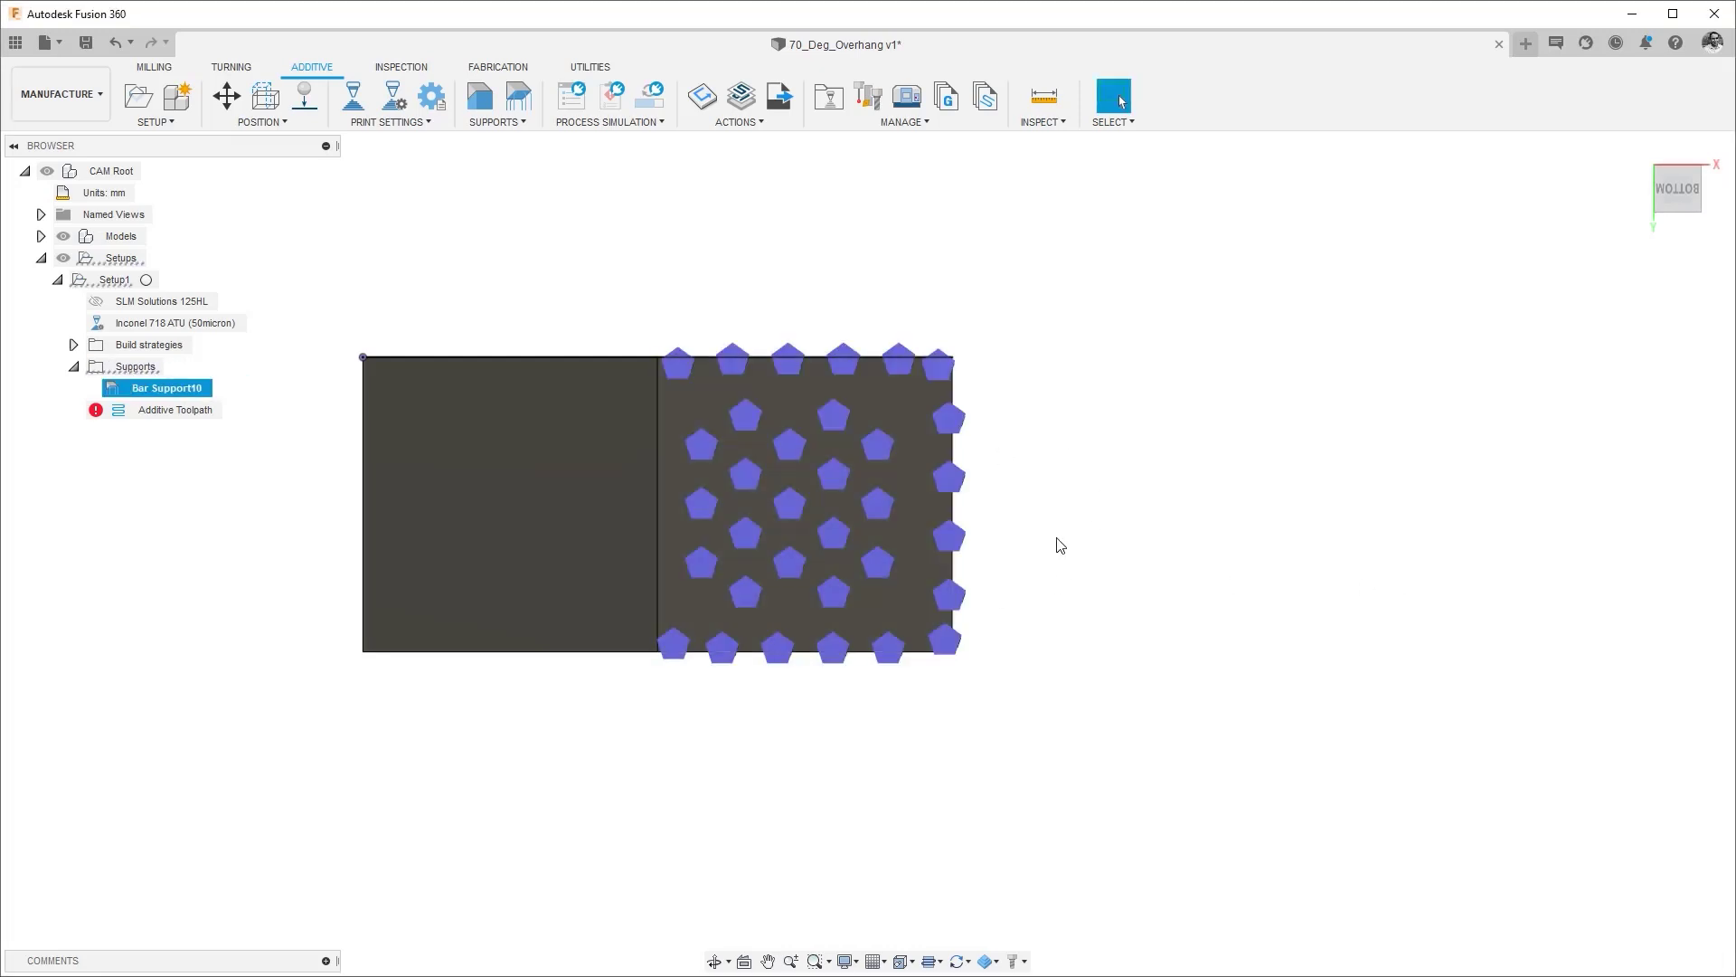
# Orbit and zoom to inspect the dense vertical bars and their foot pads
pyautogui.moveTo(1112, 485)
pyautogui.keyDown('shift'); pyautogui.mouseDown(button='middle')
pyautogui.moveTo(1119, 528)
pyautogui.moveTo(1112, 484)
pyautogui.mouseUp(button='middle'); pyautogui.keyUp('shift')
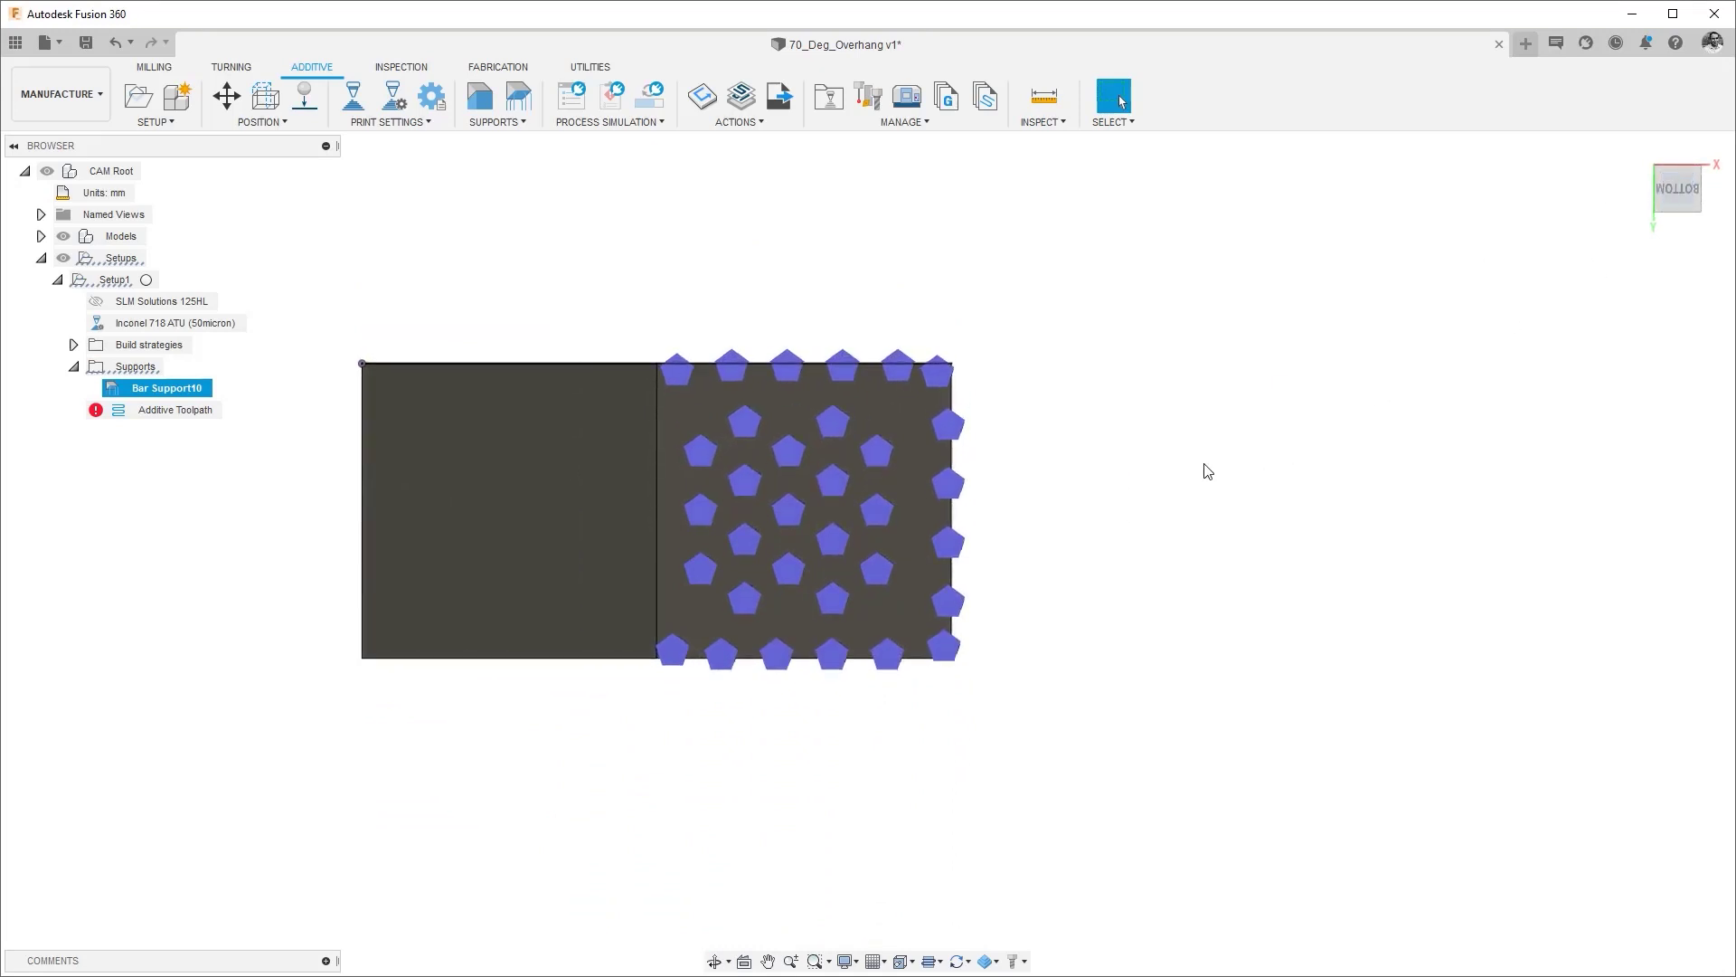
pyautogui.scroll(2, 894, 556)
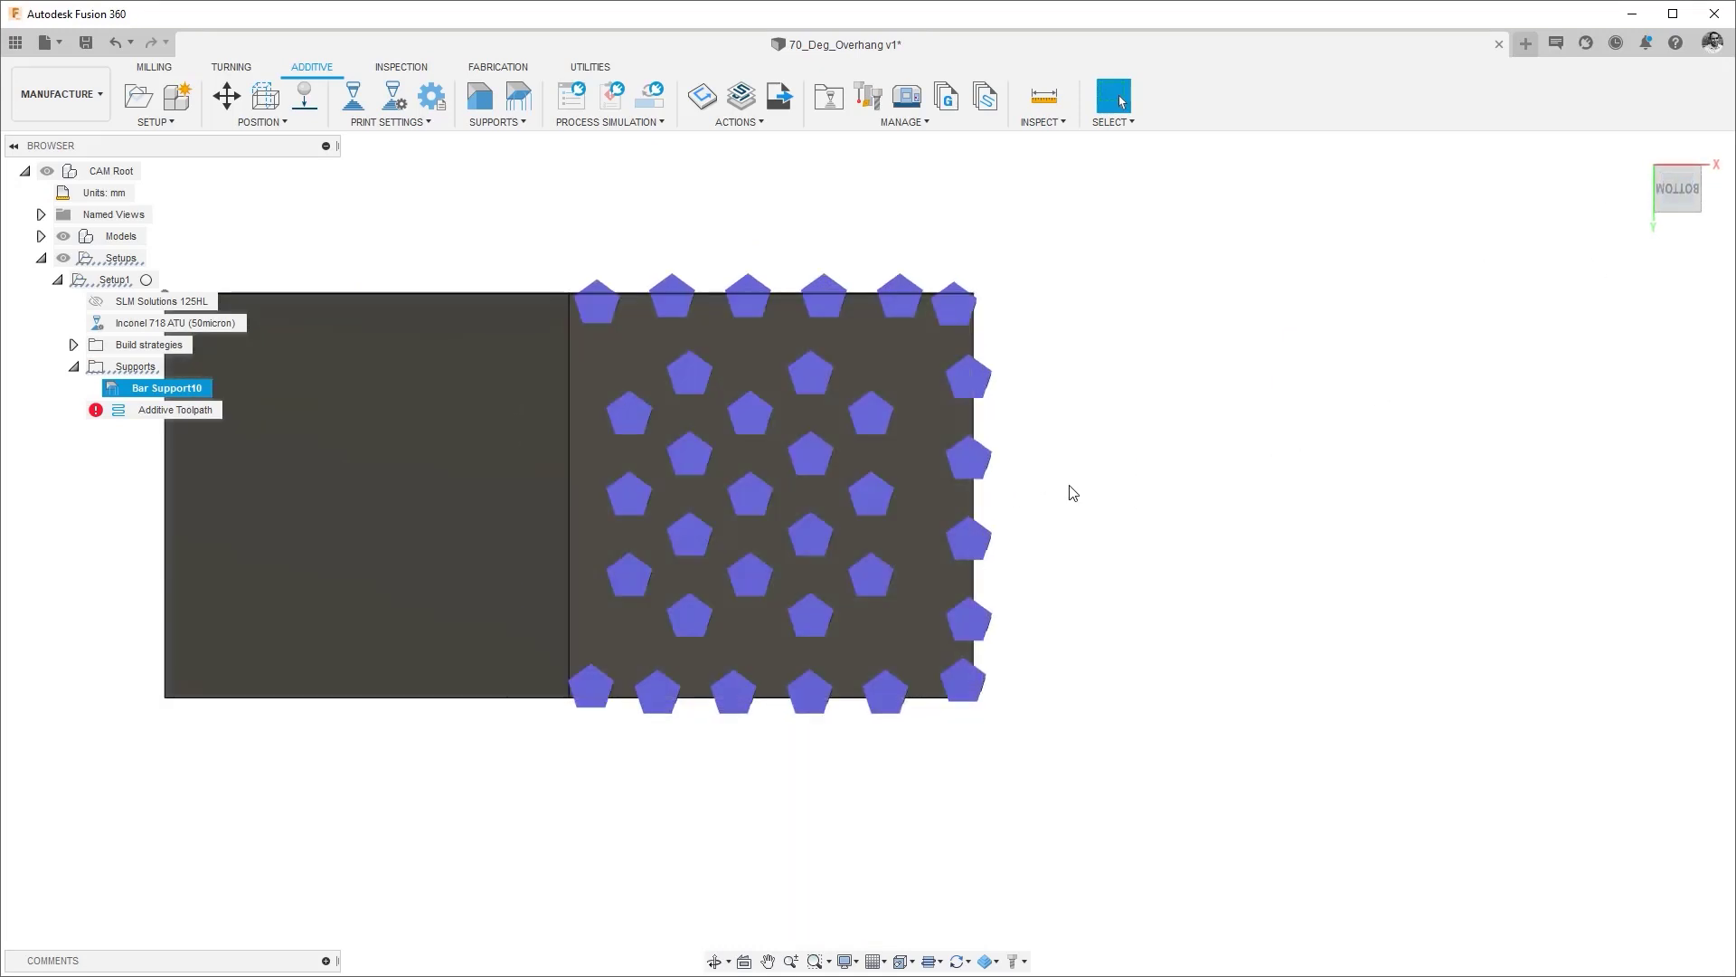
pyautogui.keyDown('shift'); pyautogui.moveTo(1070, 489); pyautogui.dragTo(1054, 585, button='middle'); pyautogui.keyUp('shift')
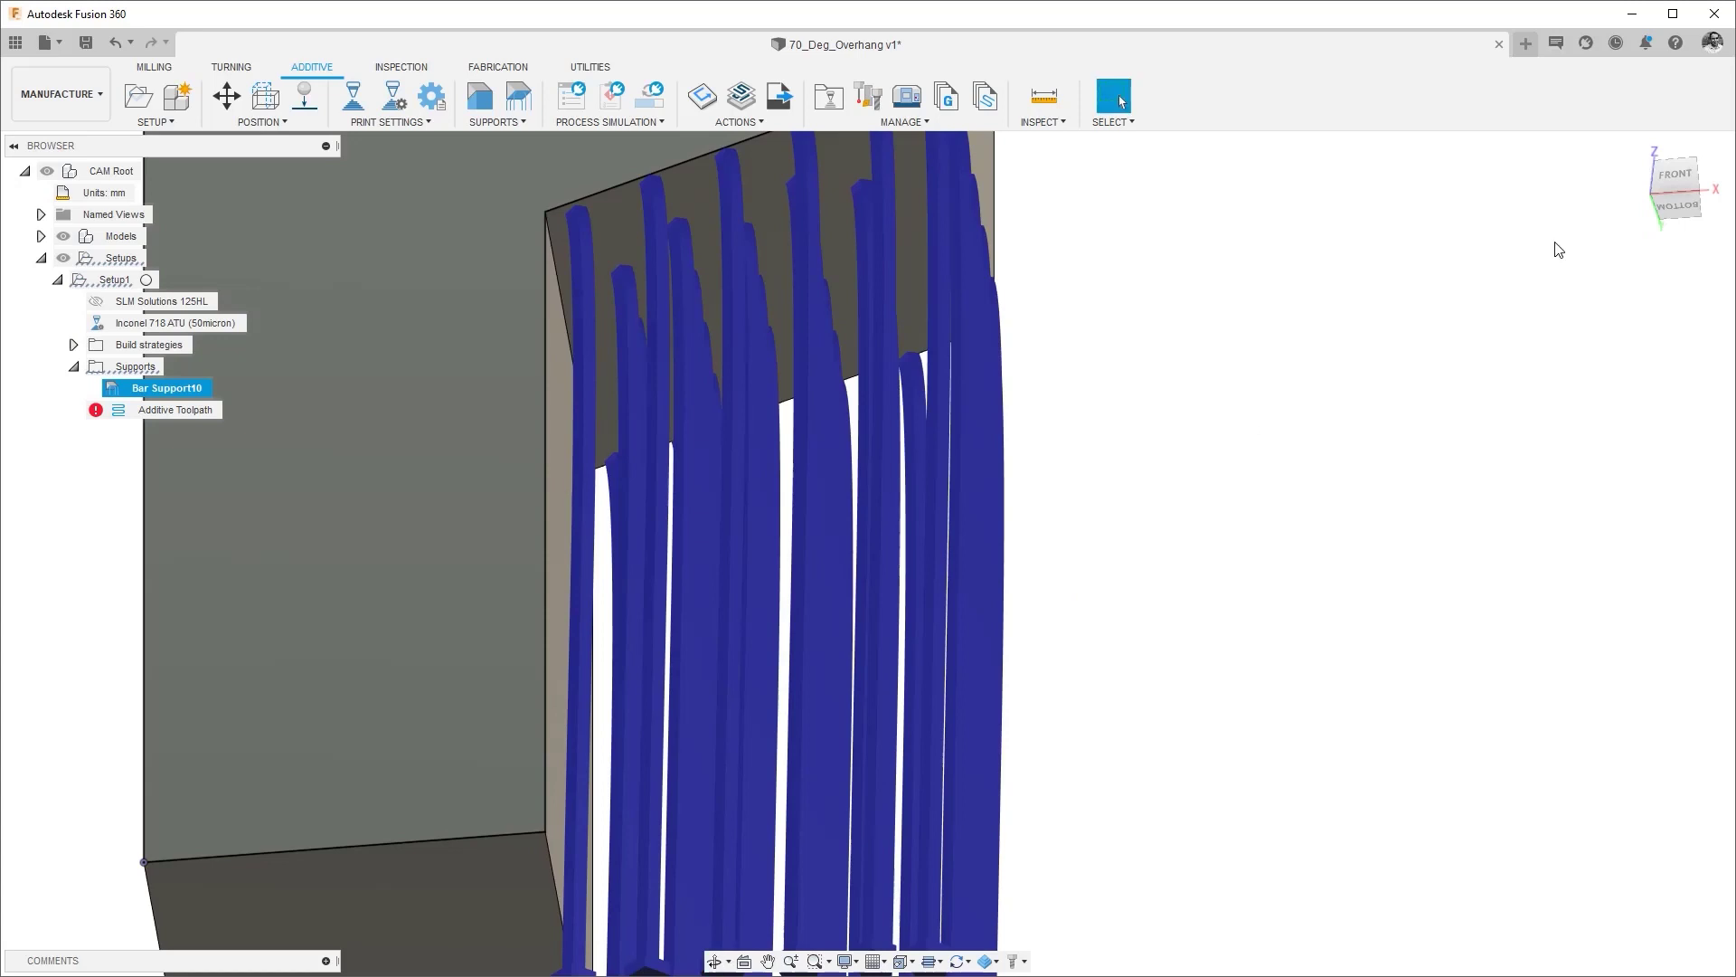
pyautogui.click(1675, 178)
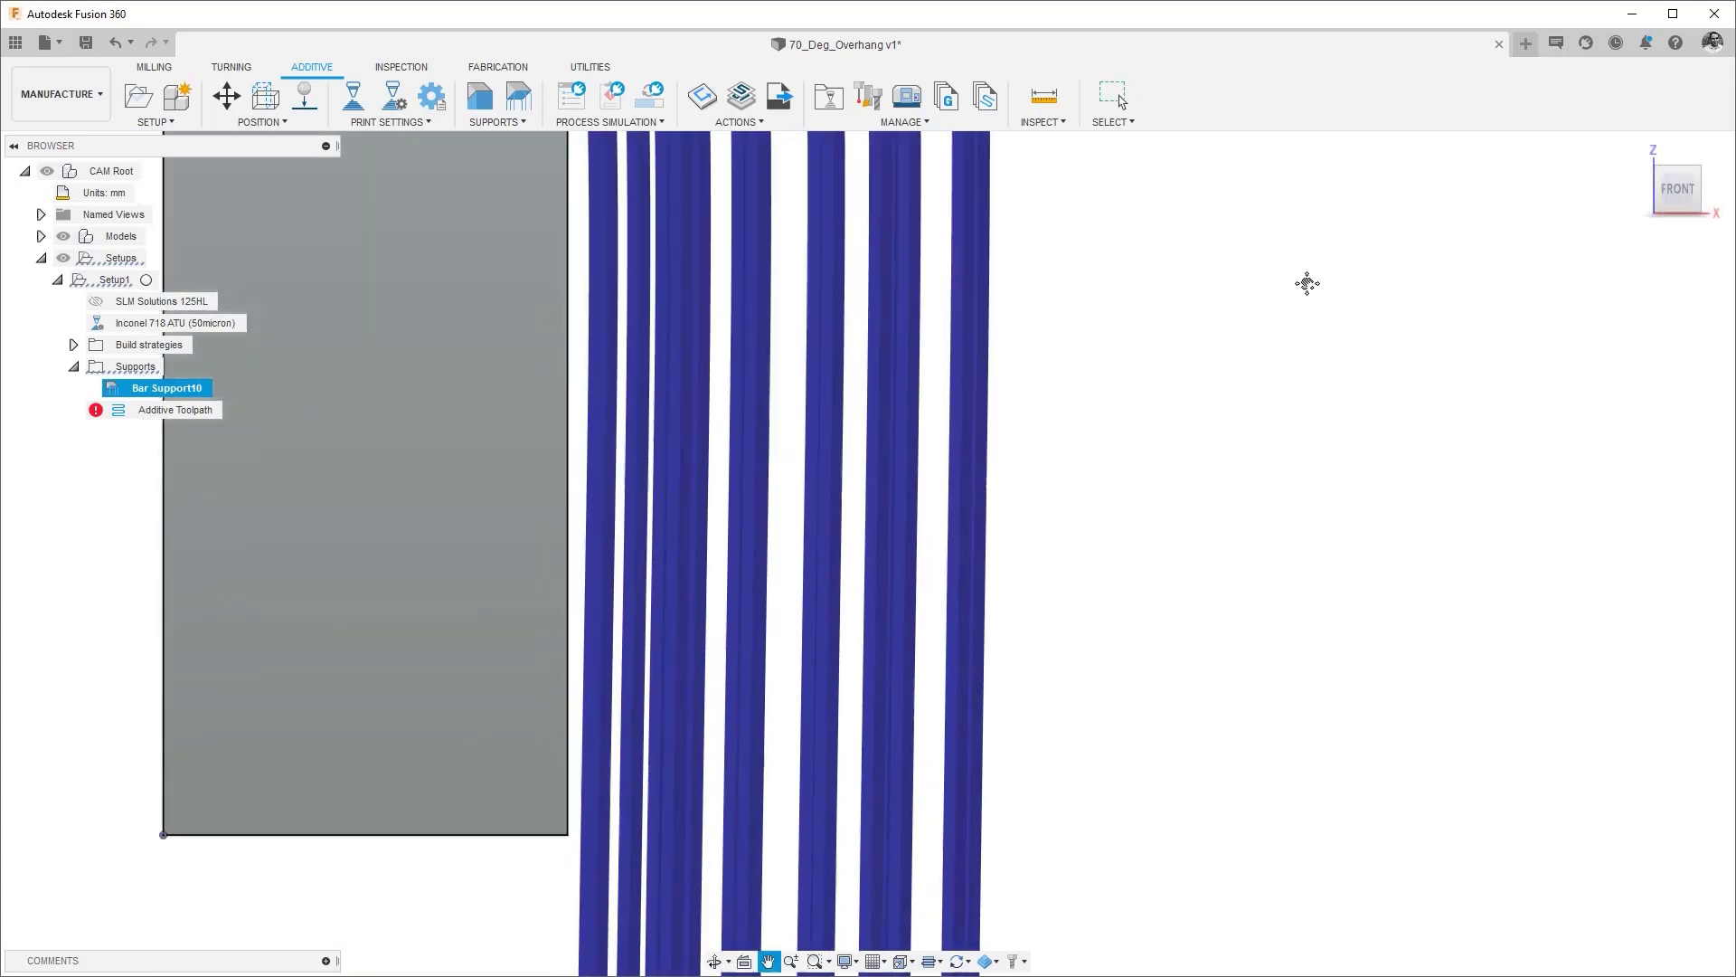
pyautogui.keyDown('shift'); pyautogui.moveTo(1077, 632); pyautogui.dragTo(946, 725, button='middle'); pyautogui.keyUp('shift')
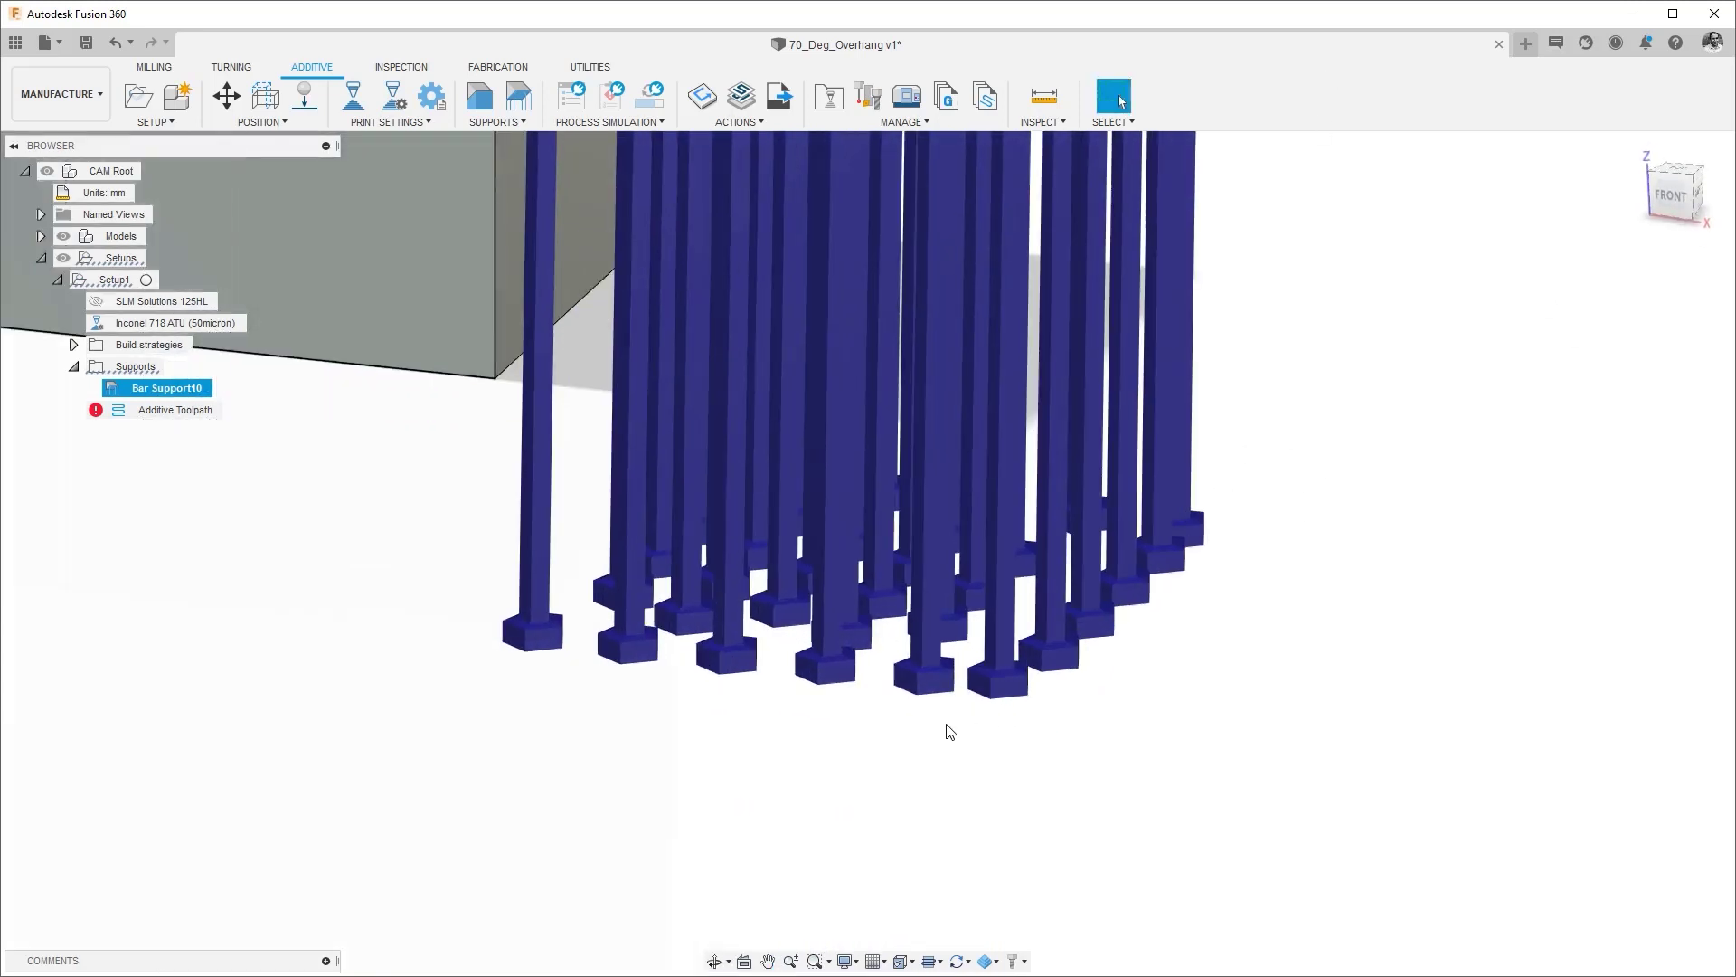
pyautogui.scroll(2, 946, 724)
pyautogui.rightClick(158, 390)
# Turn off Pad on Platform in Bar Support10's Bar Properties and regenerate
pyautogui.click(175, 402)
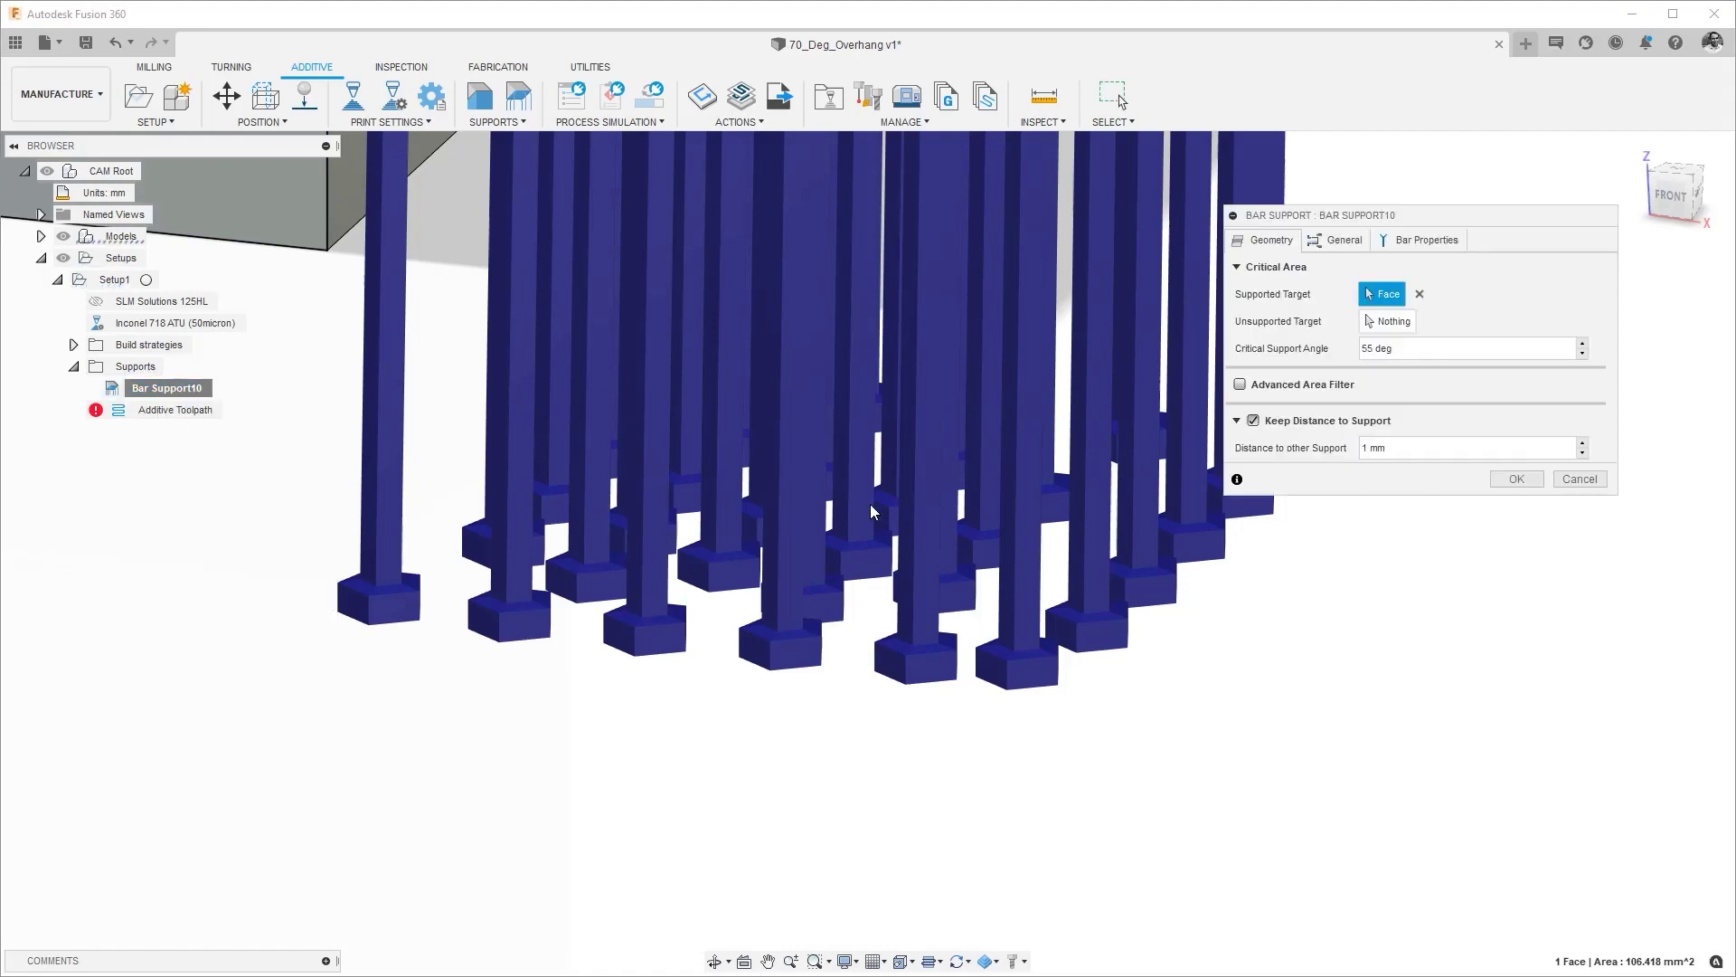
pyautogui.click(1450, 240)
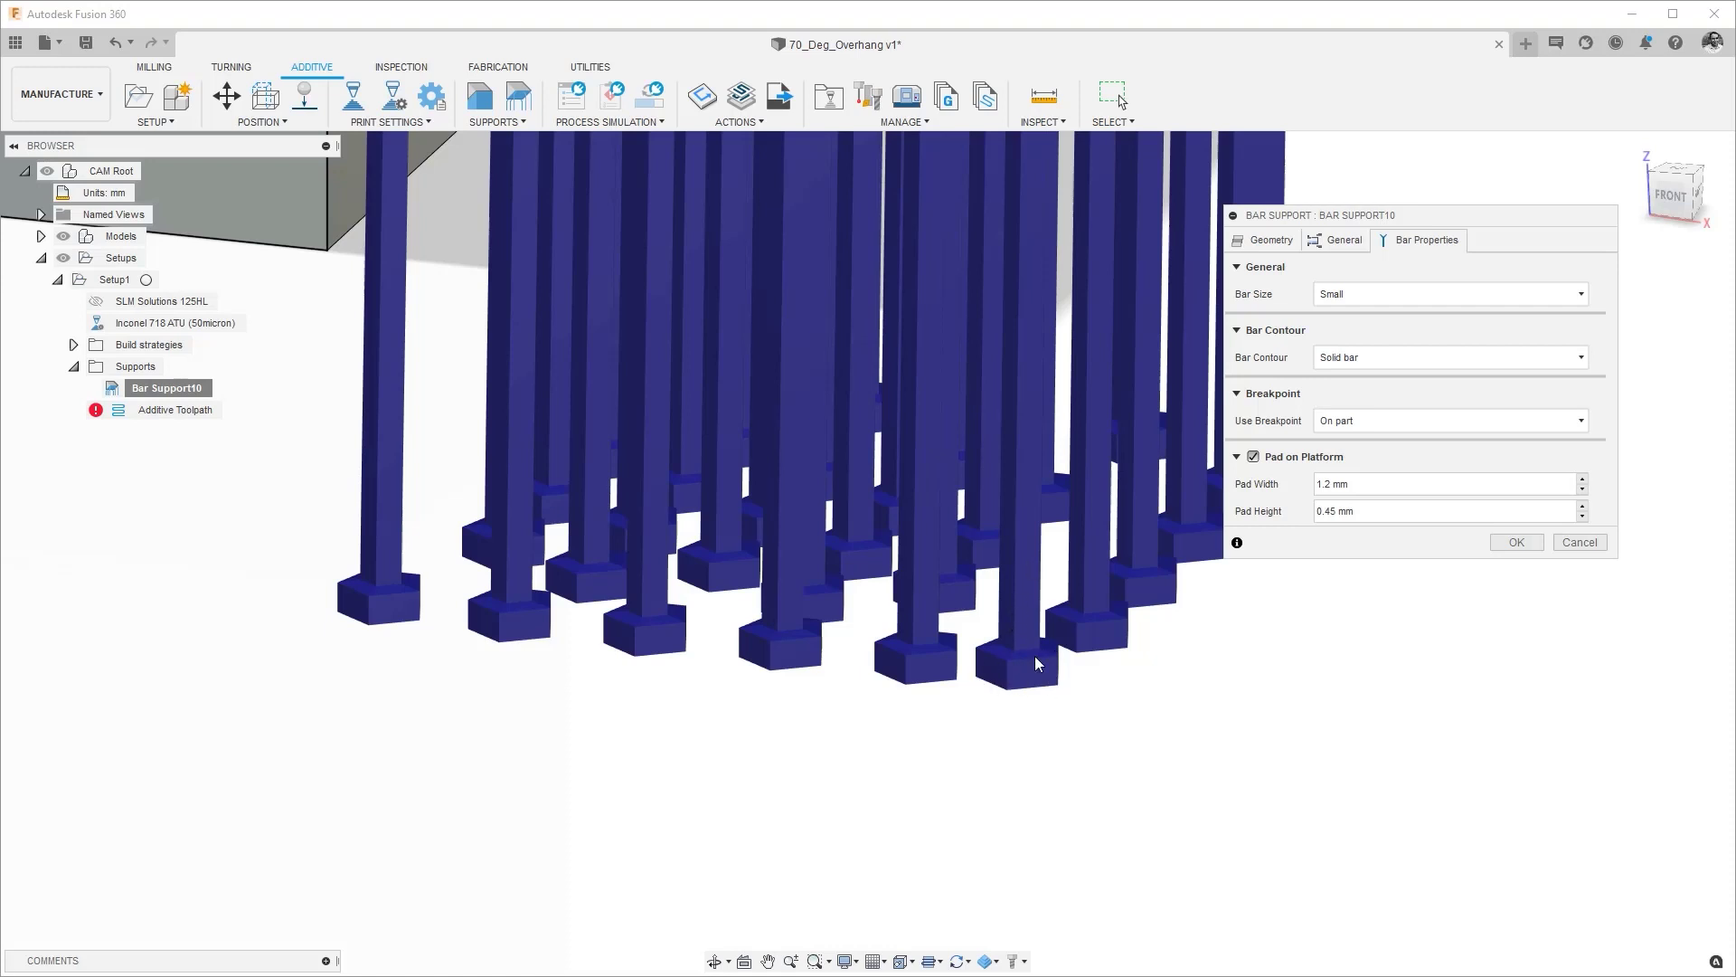
pyautogui.click(1254, 457)
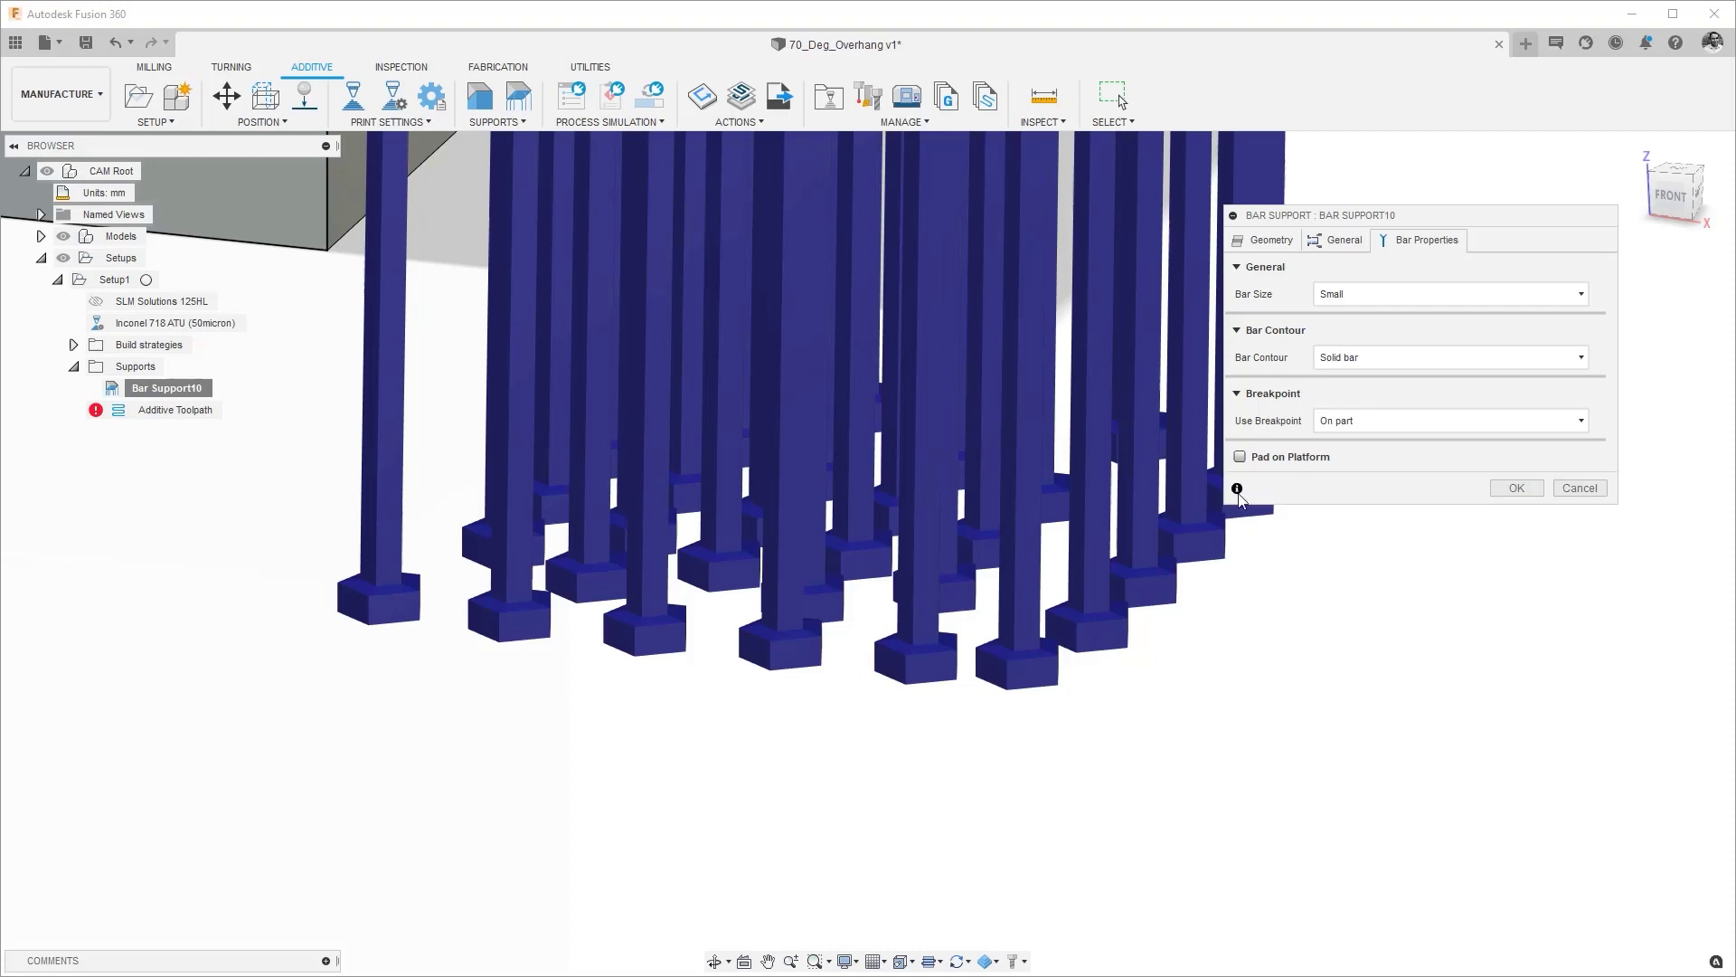
pyautogui.click(1517, 489)
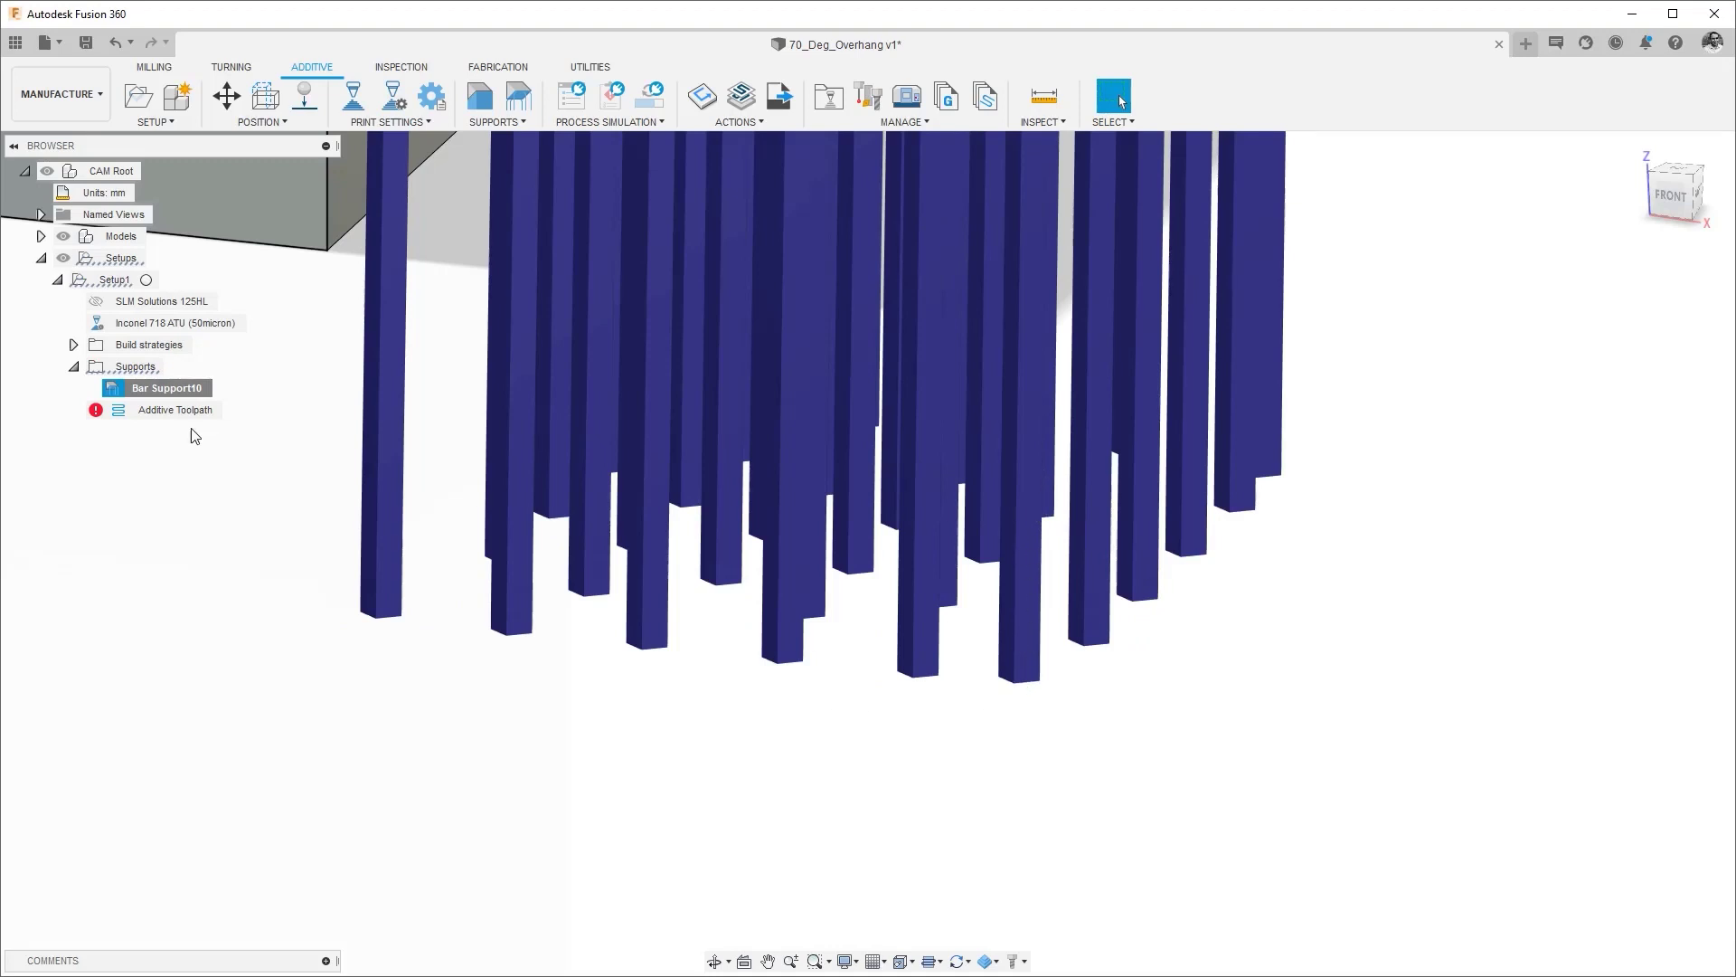
# Look straight up at the padless bar ends under the overhang
pyautogui.click(1662, 219)
pyautogui.click(1679, 209)
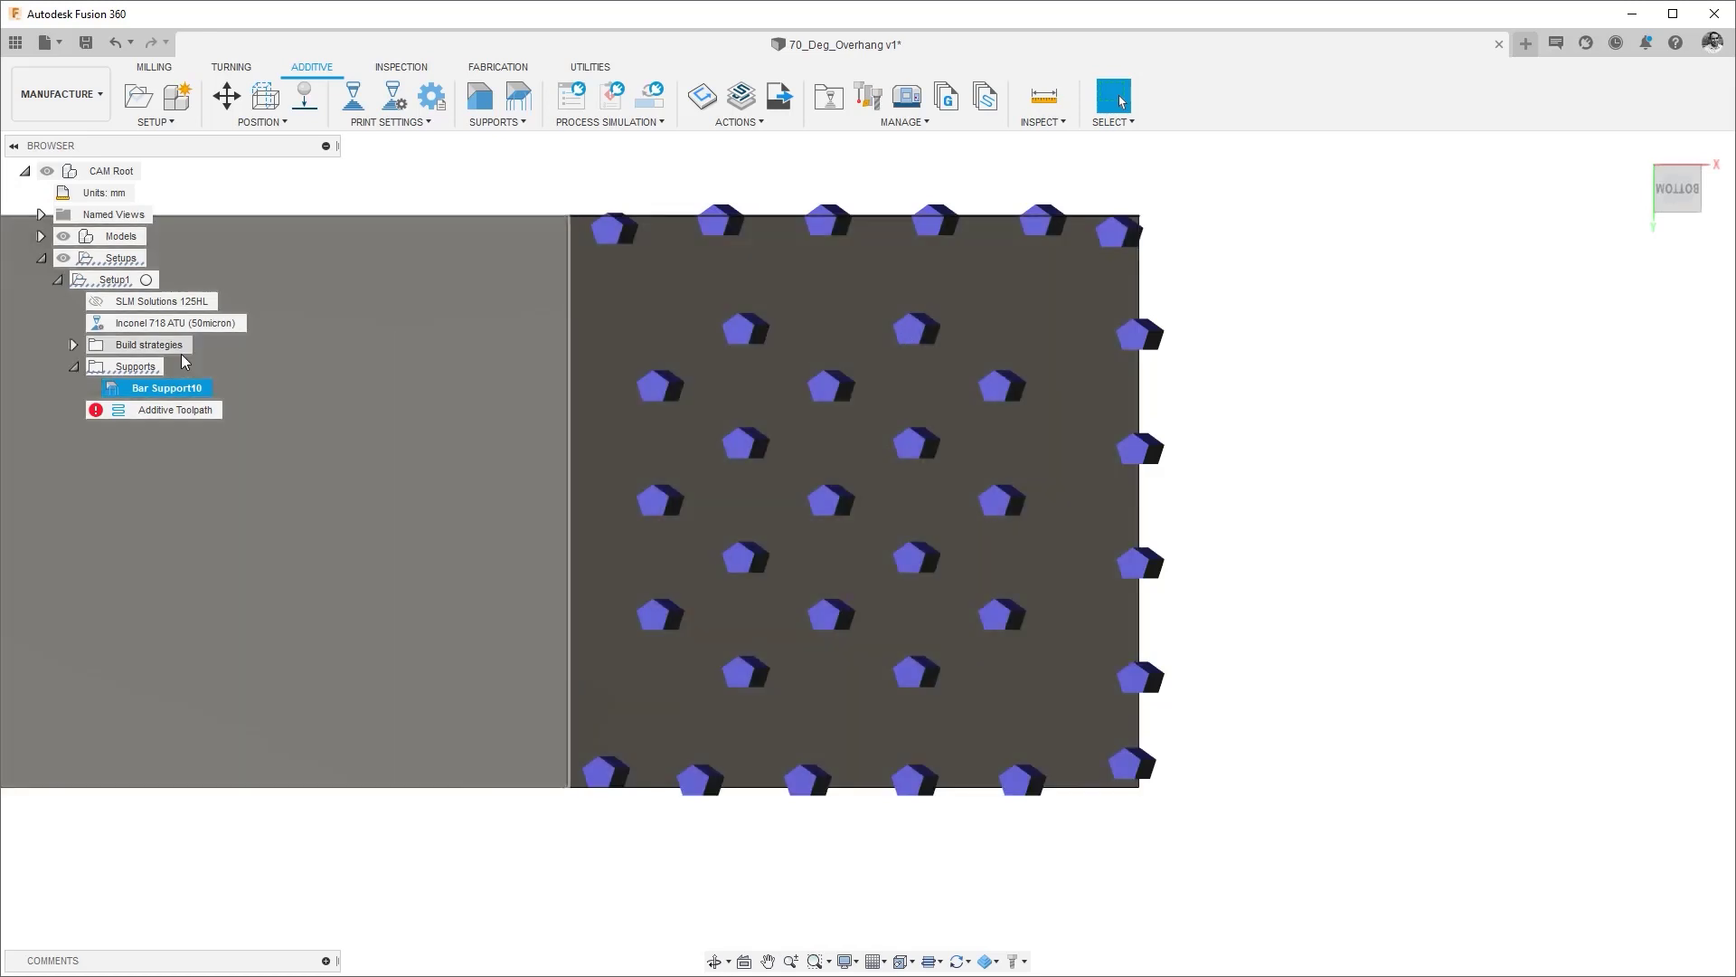
# Set Bar Support10's Anchor Density to Custom and Anchor Alignment to Rectangular
pyautogui.rightClick(140, 399)
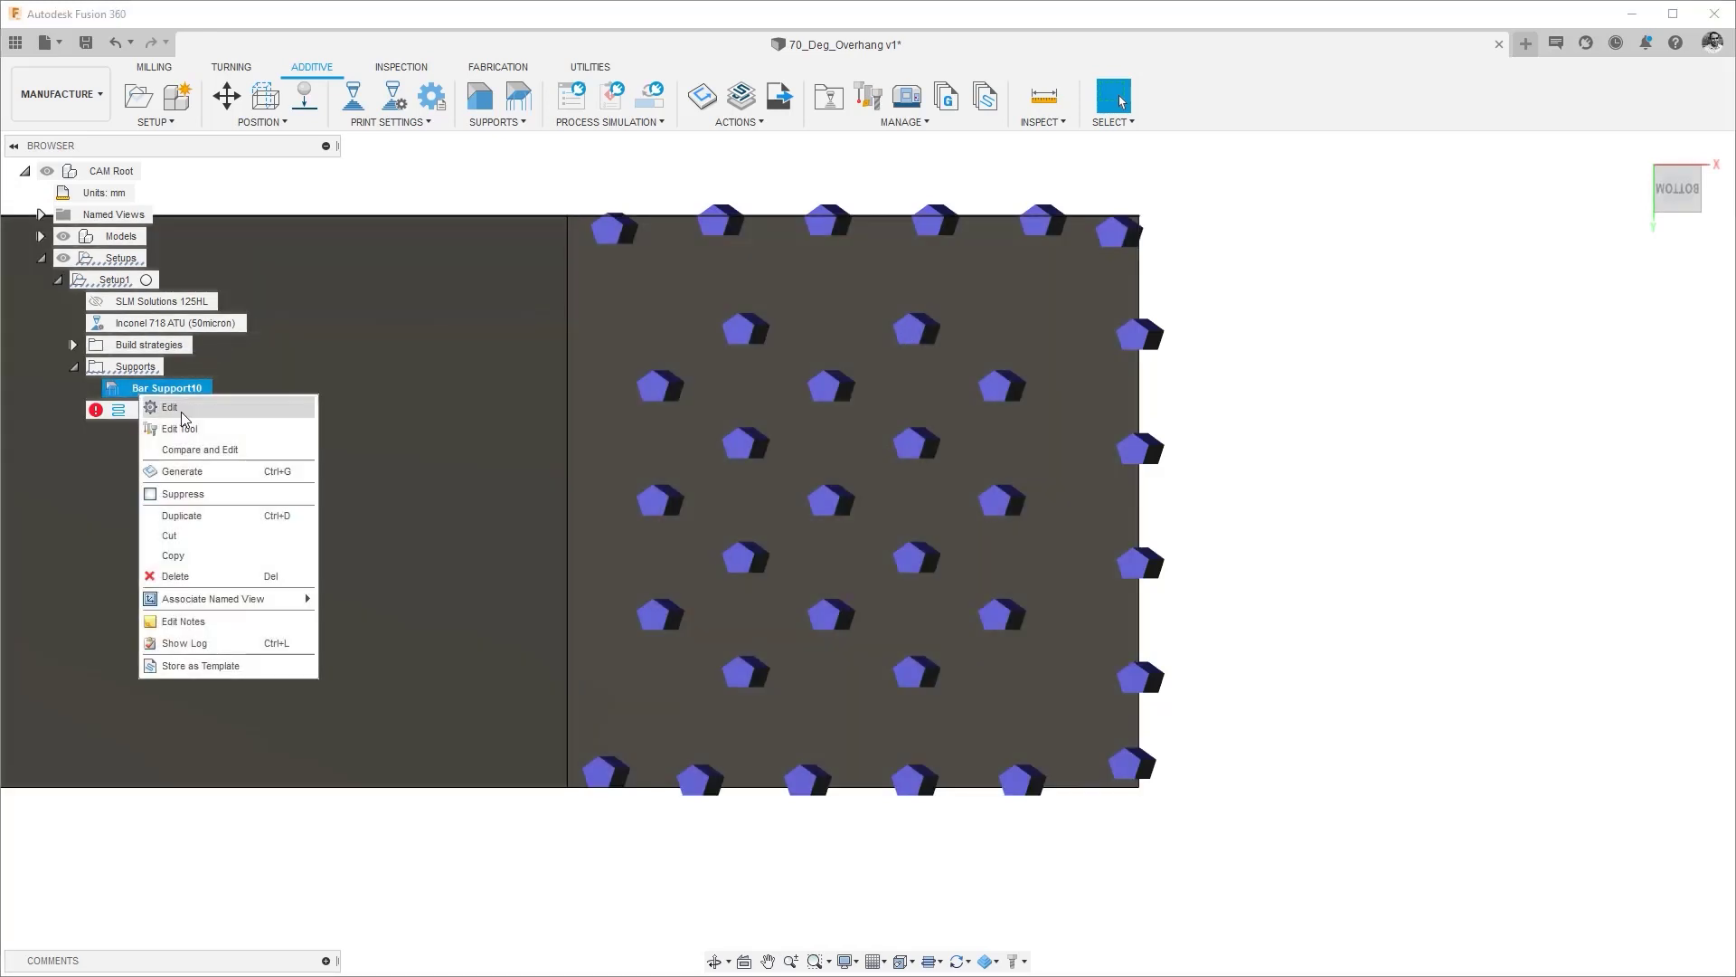
pyautogui.click(181, 411)
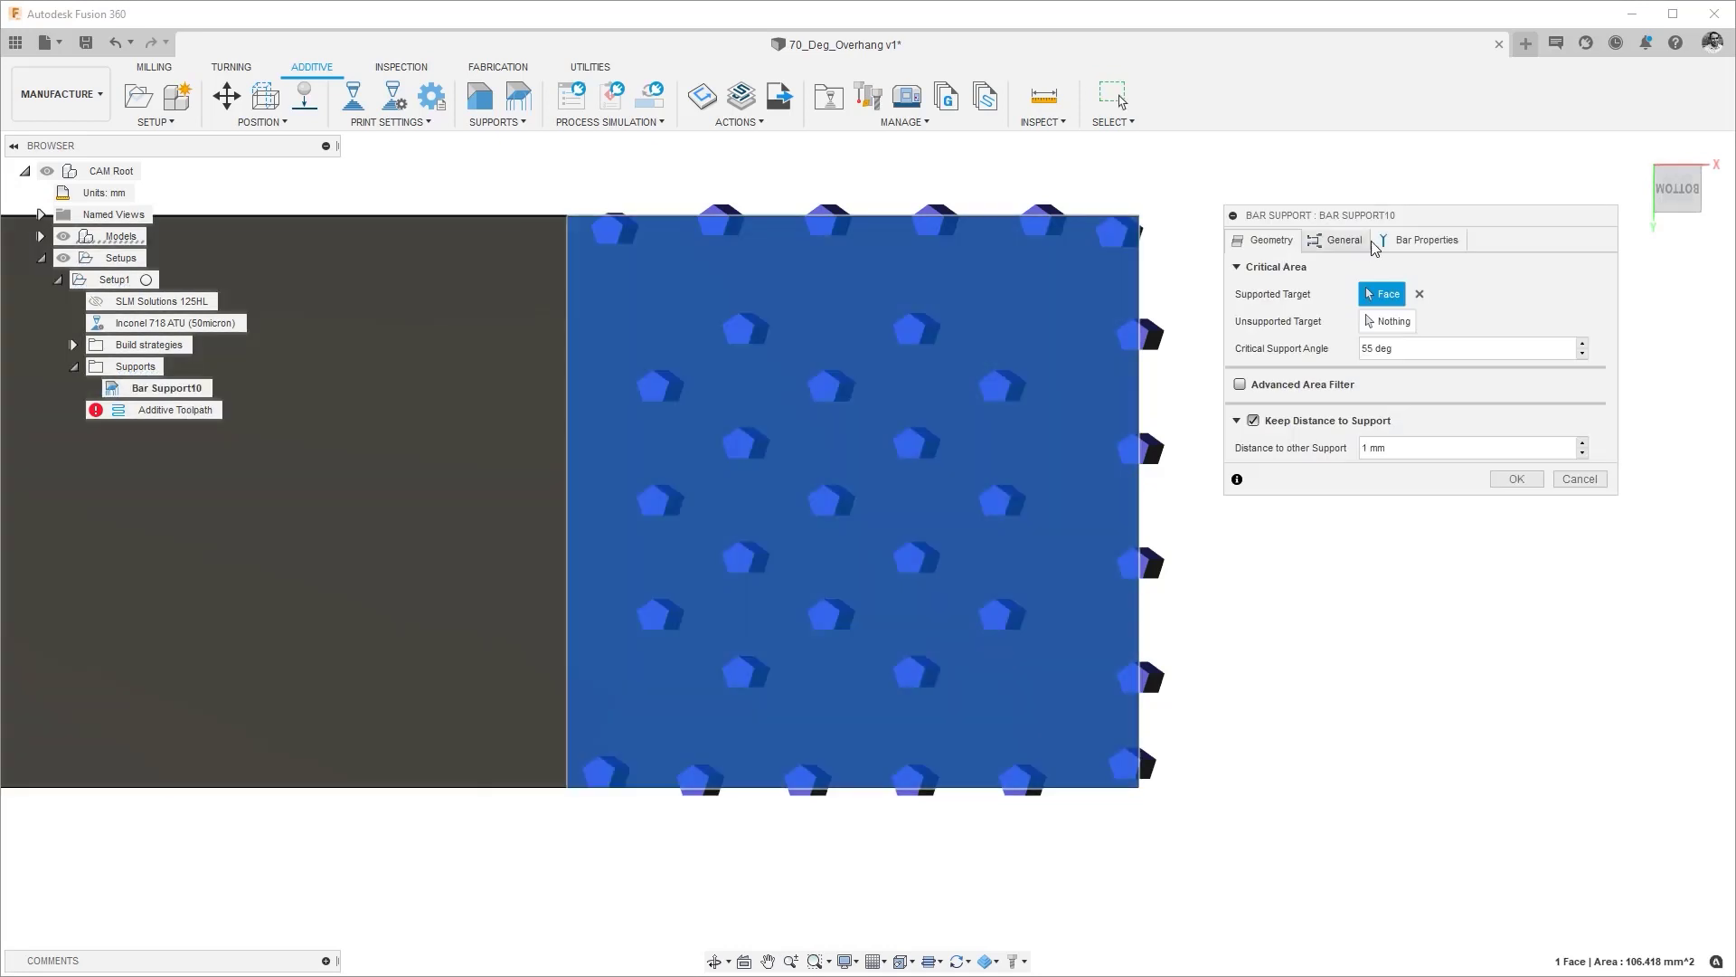
pyautogui.click(1345, 241)
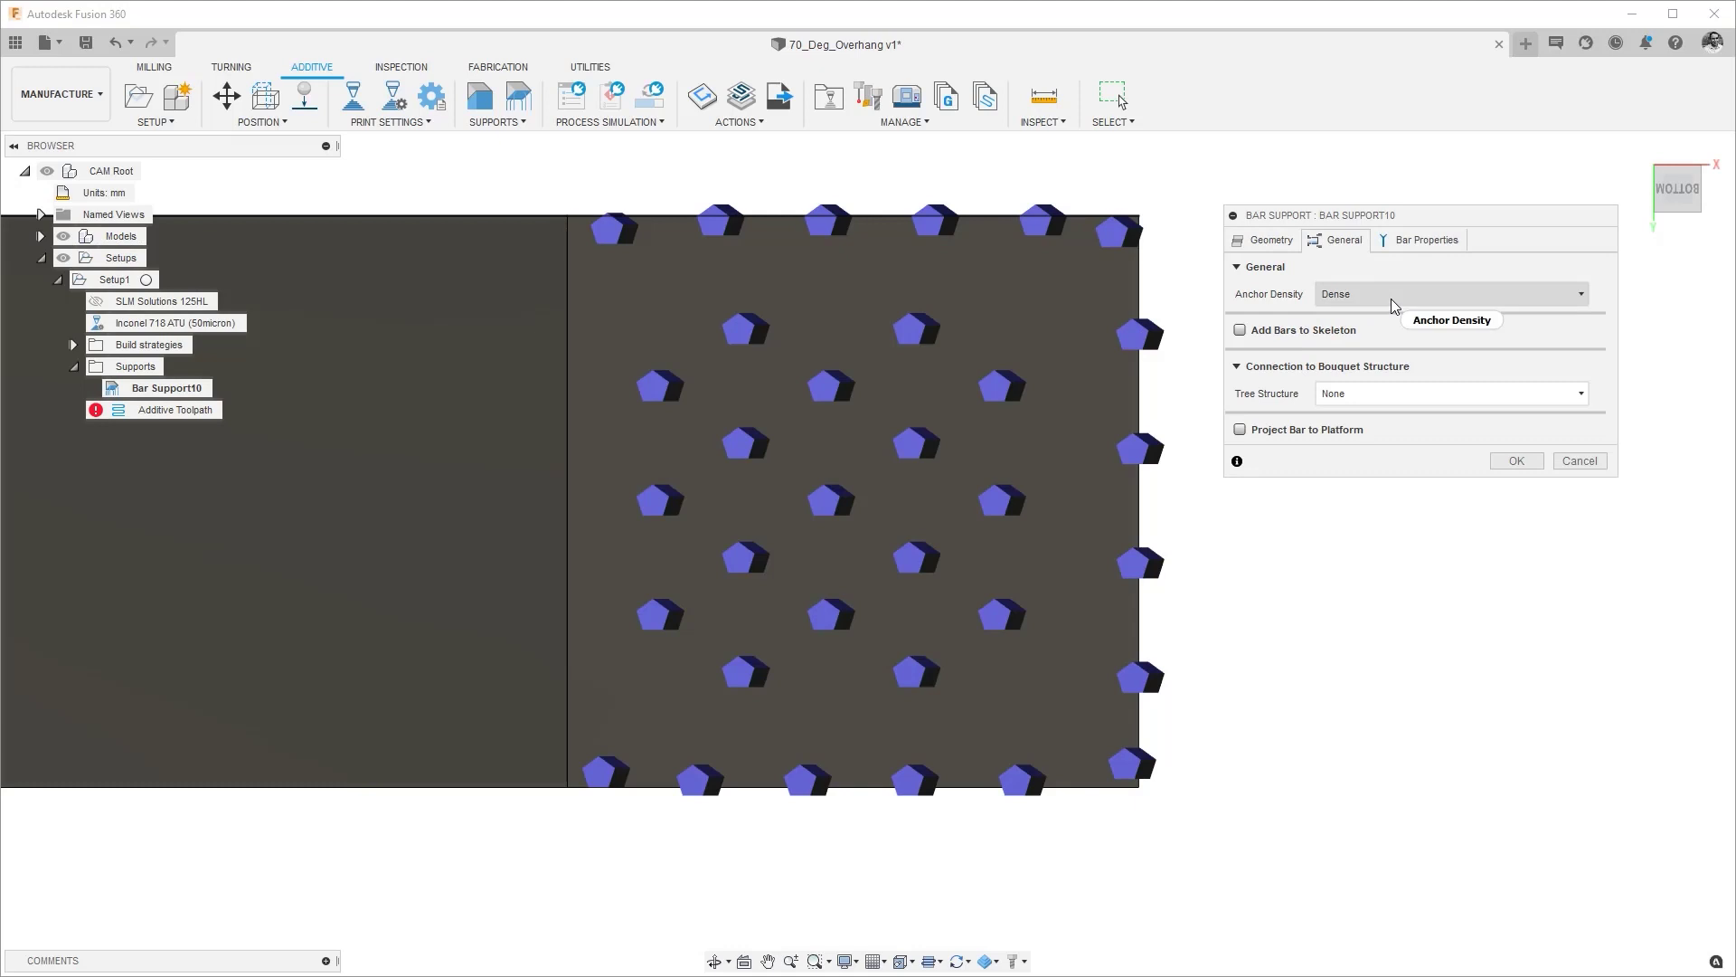
pyautogui.click(1533, 300)
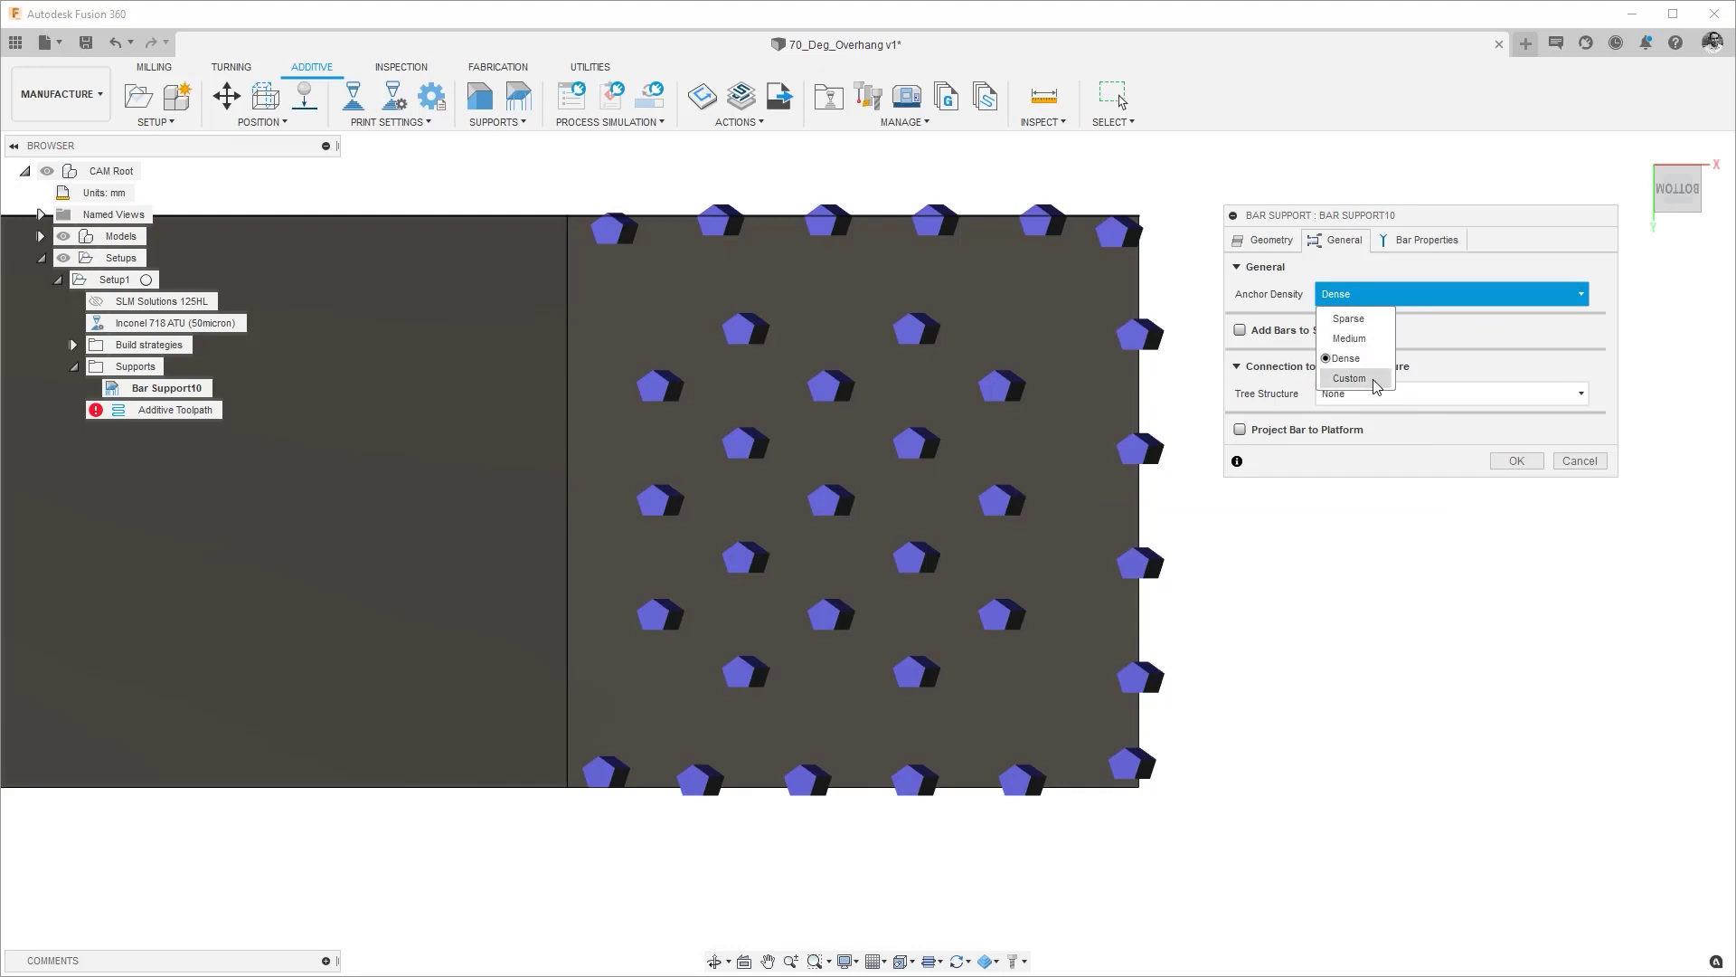
pyautogui.click(1350, 378)
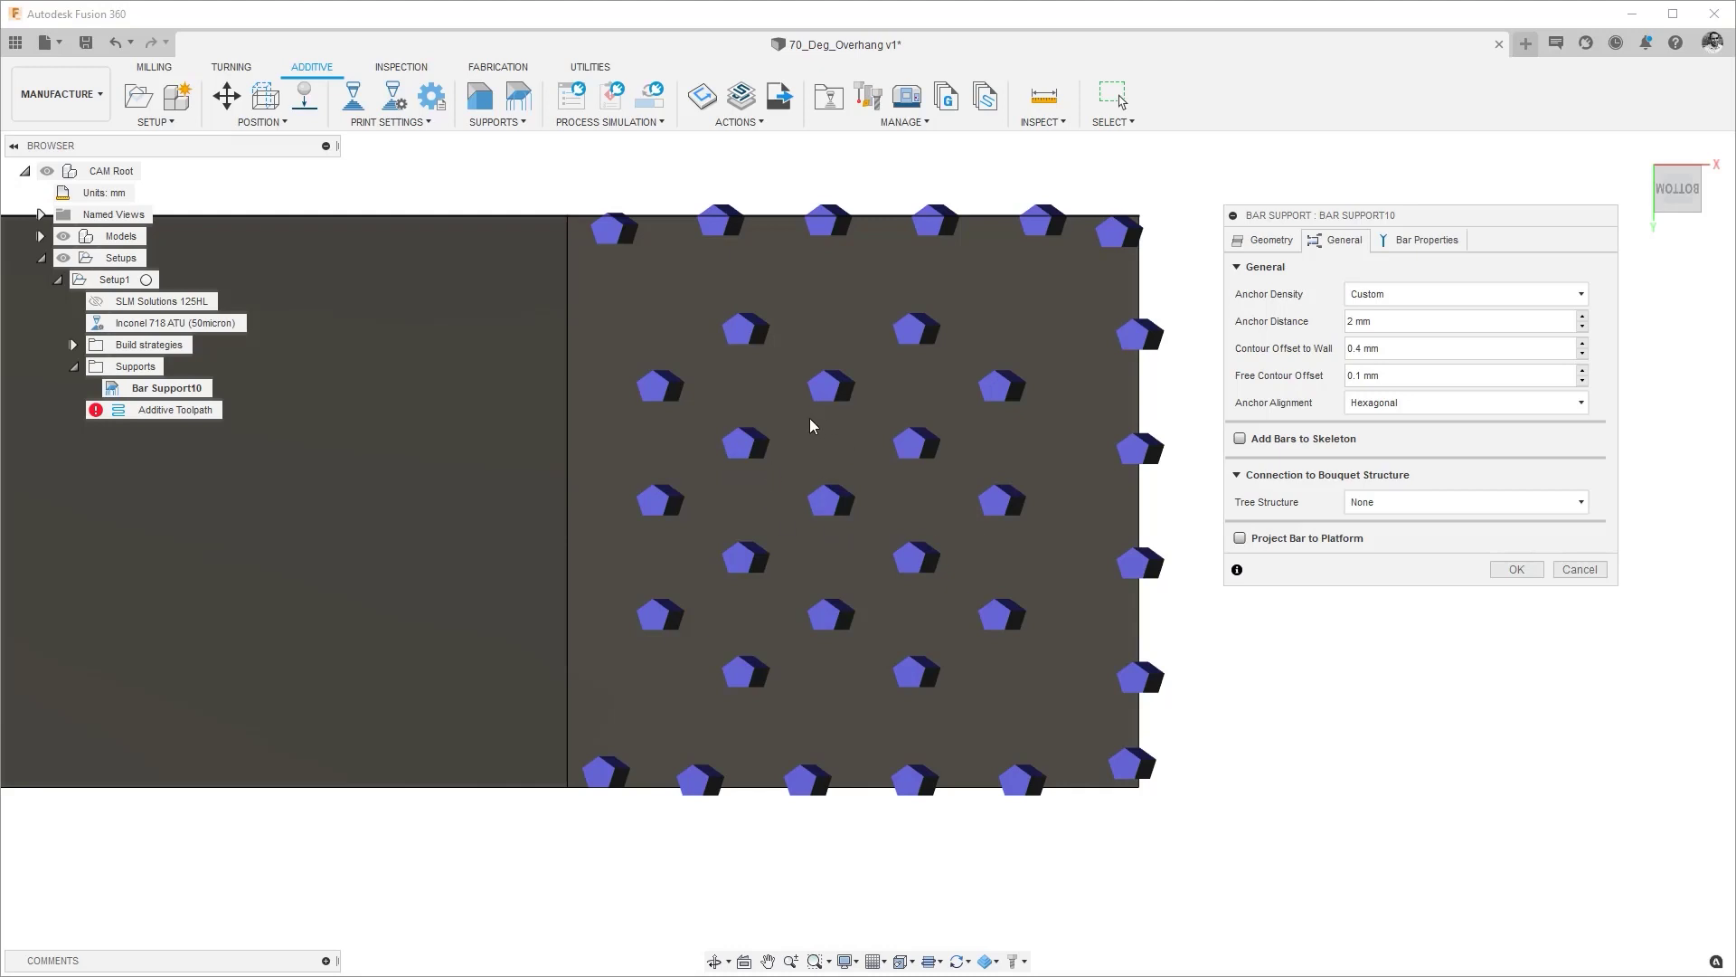
pyautogui.click(1407, 406)
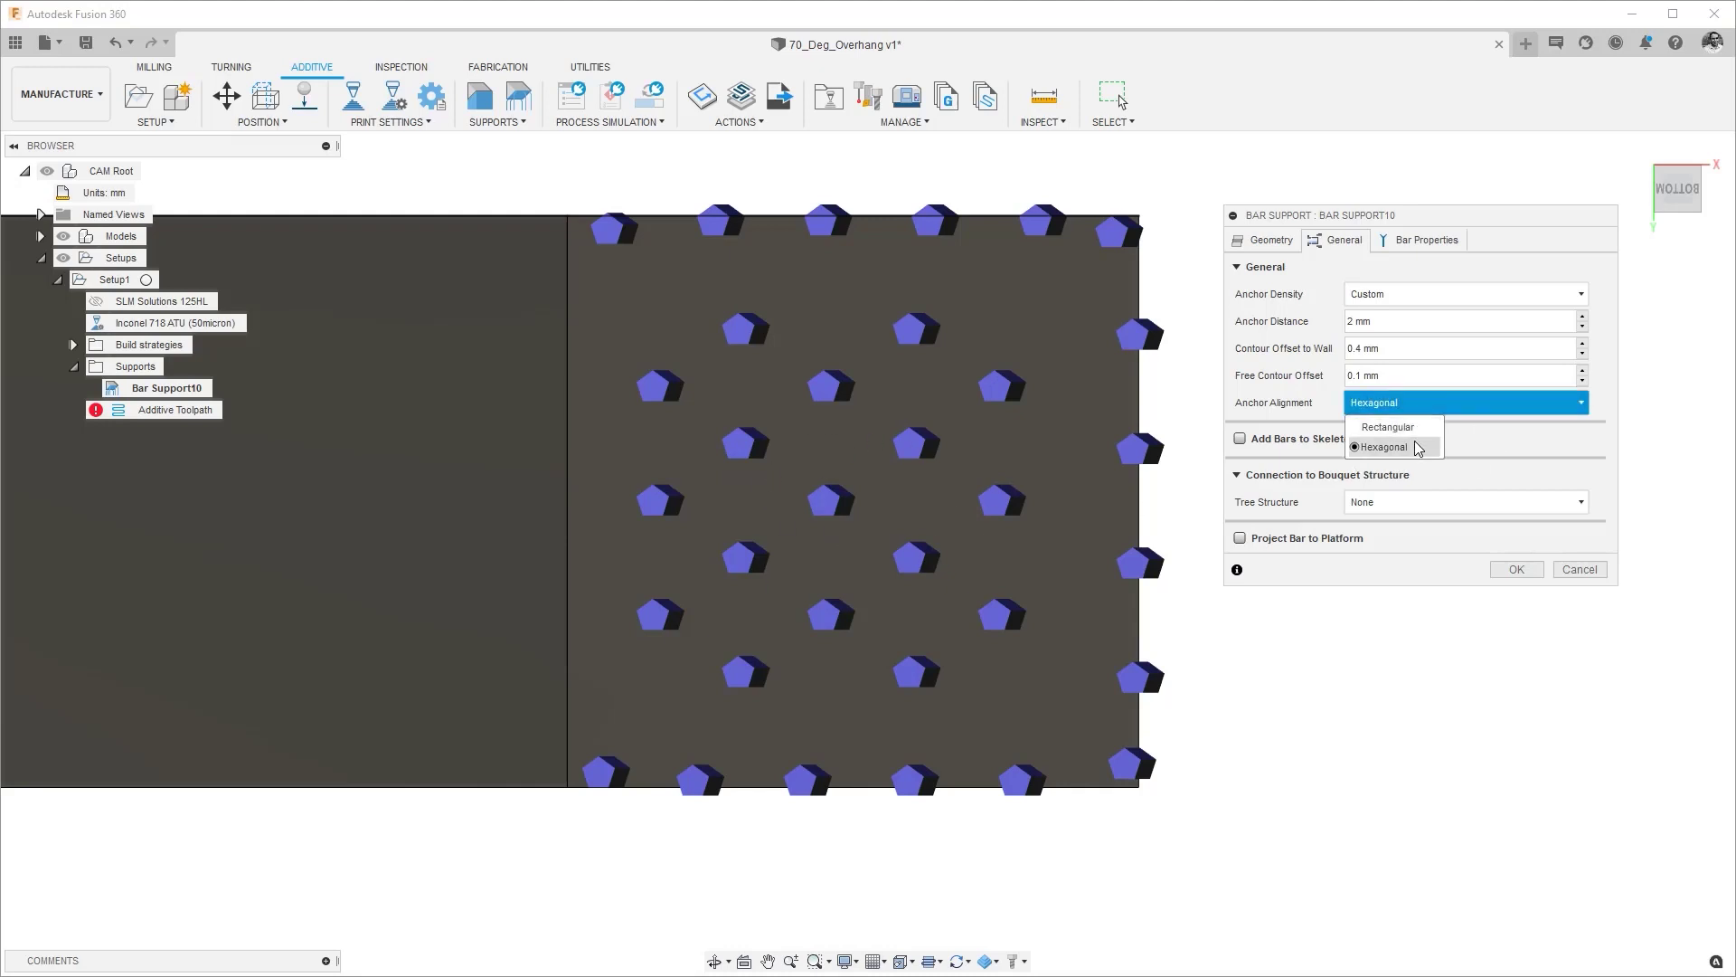
pyautogui.click(1397, 428)
pyautogui.click(1518, 569)
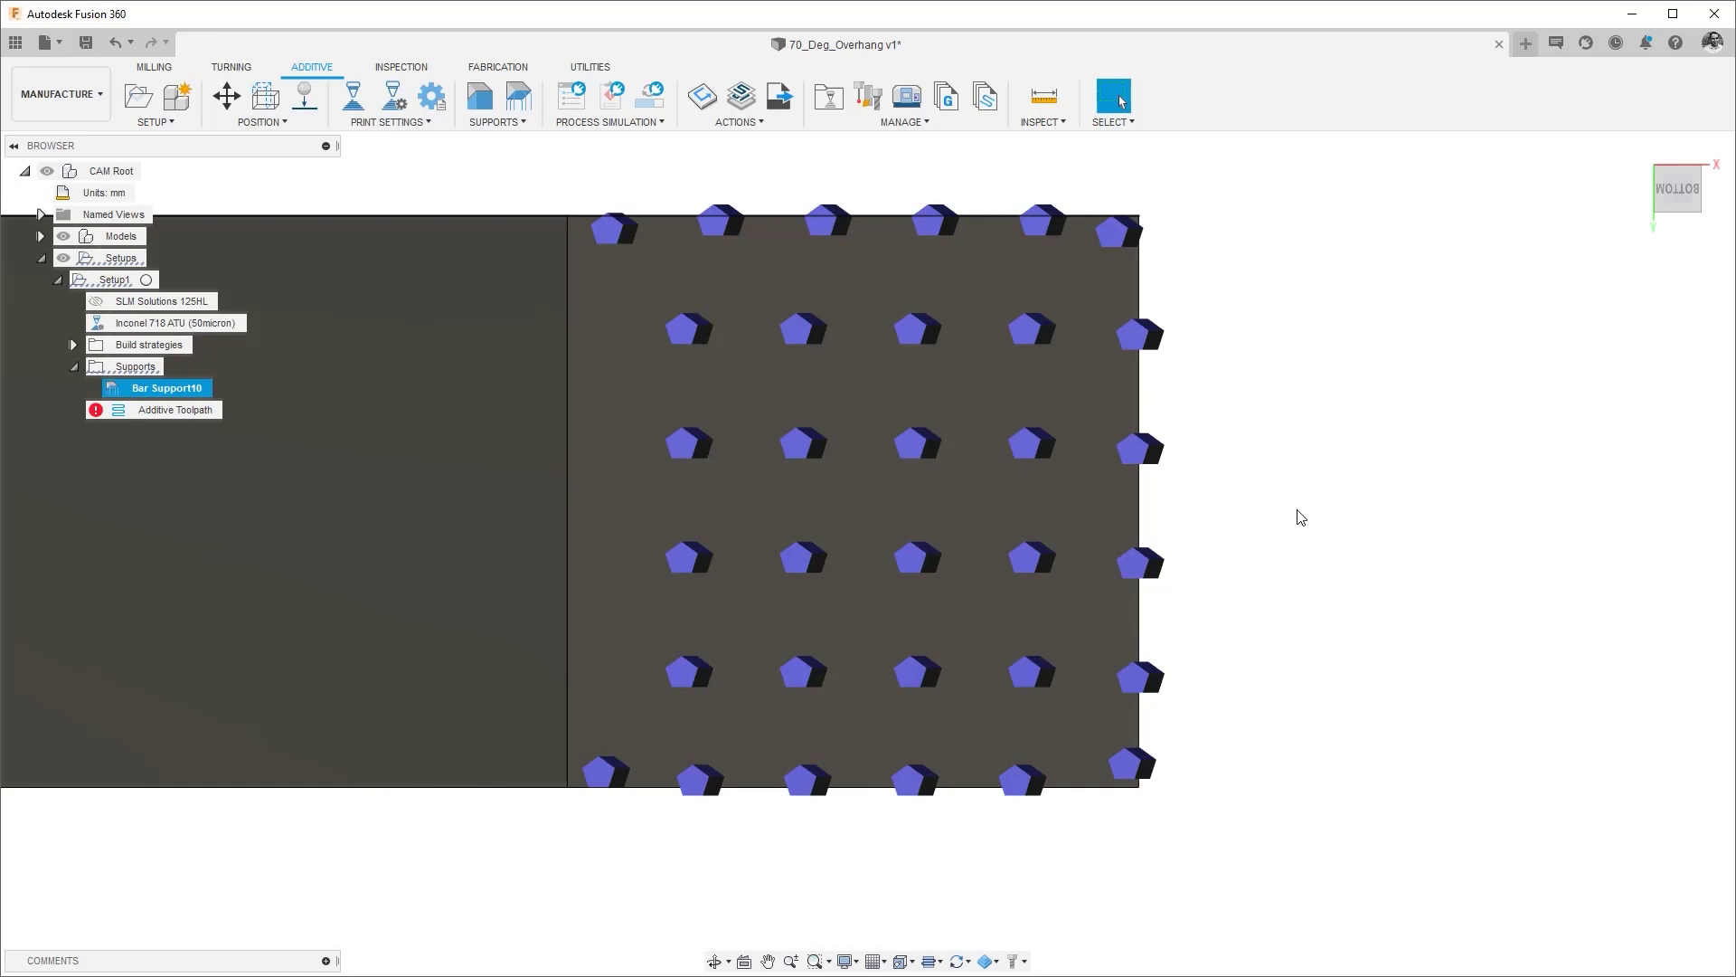
# Reduce Bar Support10's Anchor Distance from 2 mm to 1 mm
pyautogui.doubleClick(188, 398)
pyautogui.click(1343, 242)
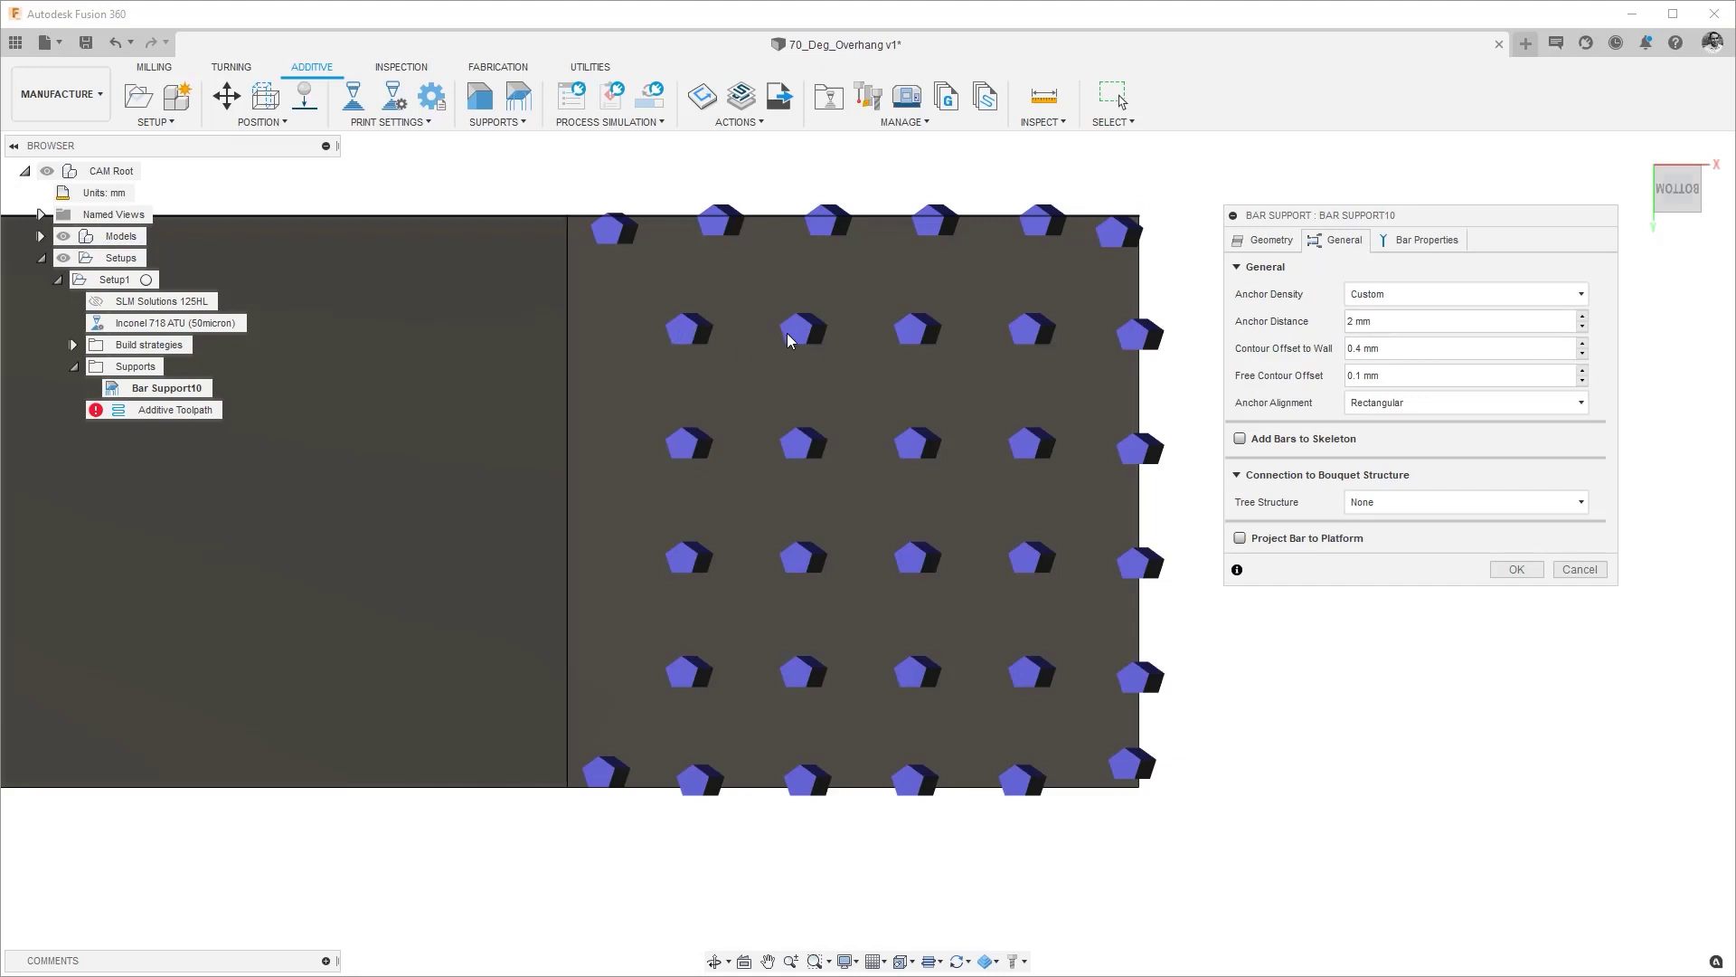
pyautogui.doubleClick(1352, 322)
pyautogui.write('1')
pyautogui.click(1519, 569)
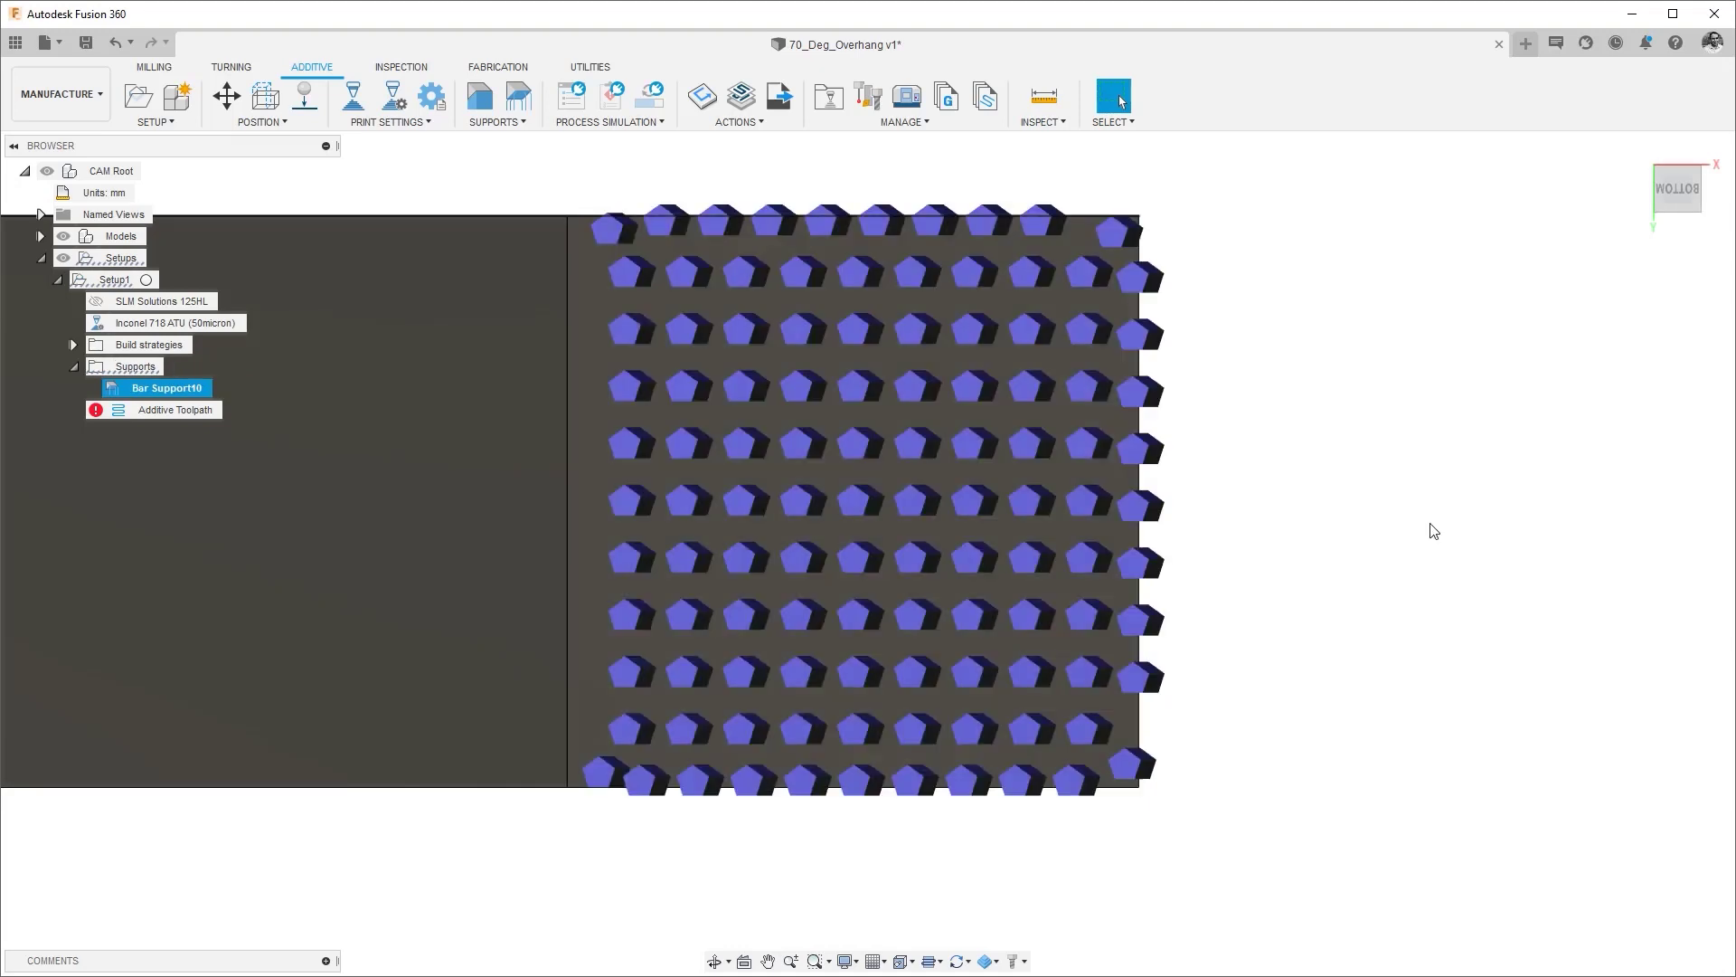
# Set Anchor Distance back to 2 mm and Free Contour Offset to 1 mm
pyautogui.rightClick(167, 387)
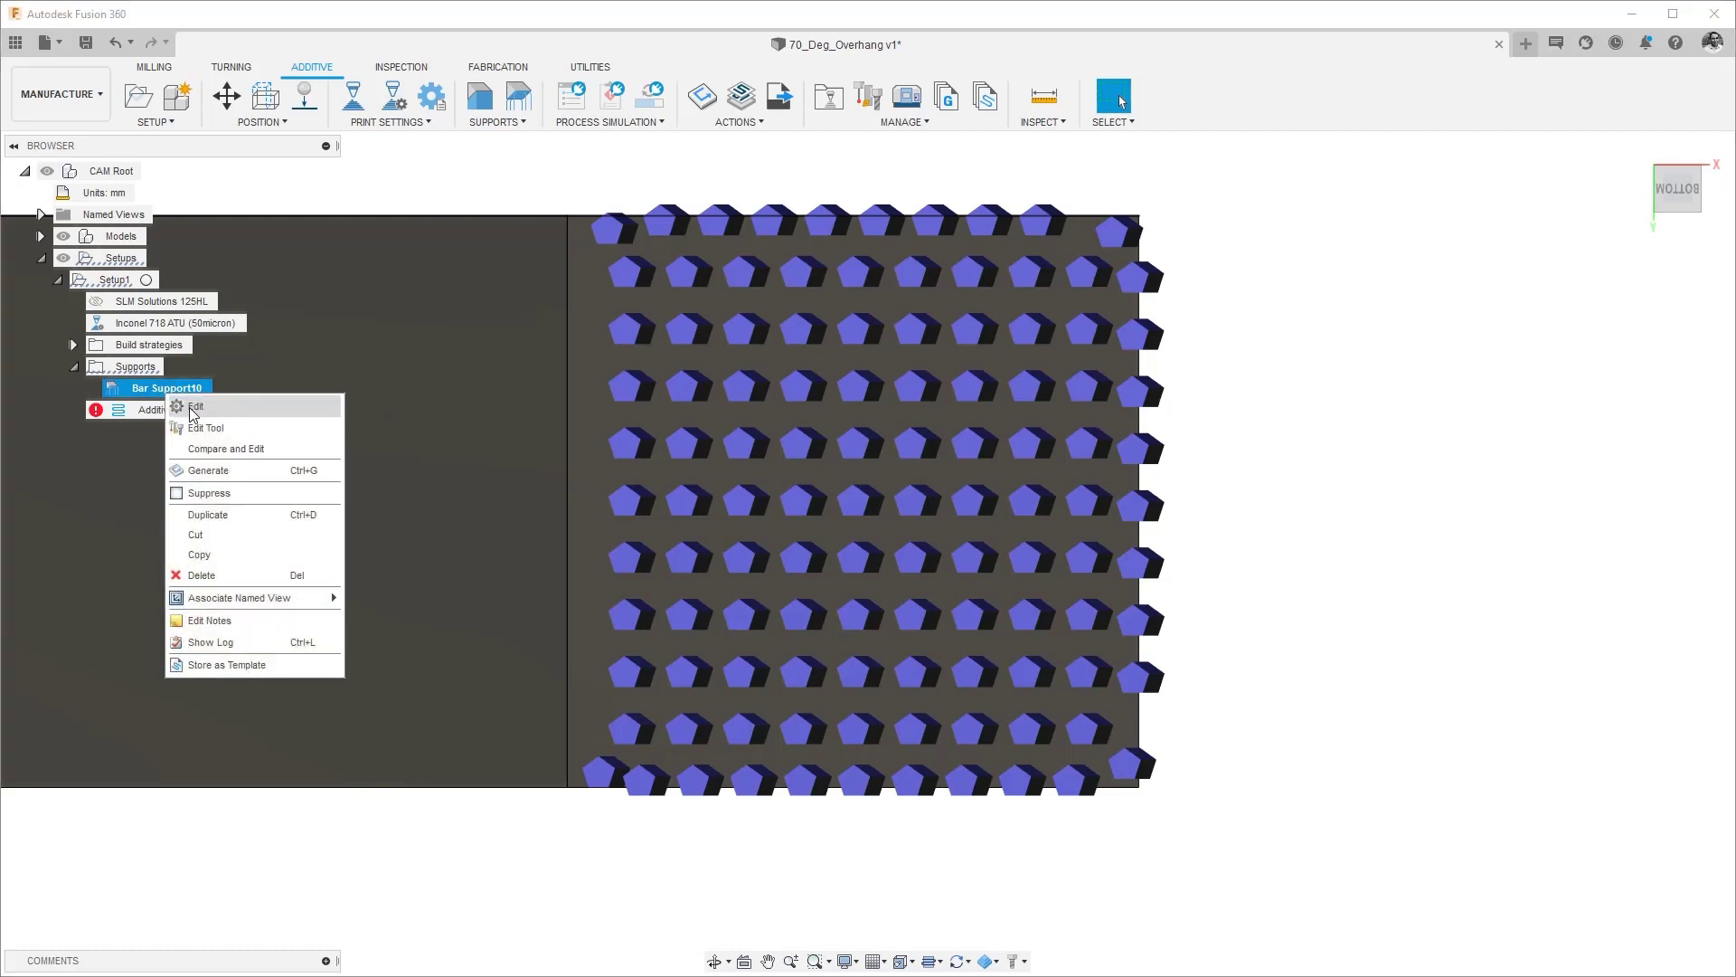
pyautogui.click(192, 405)
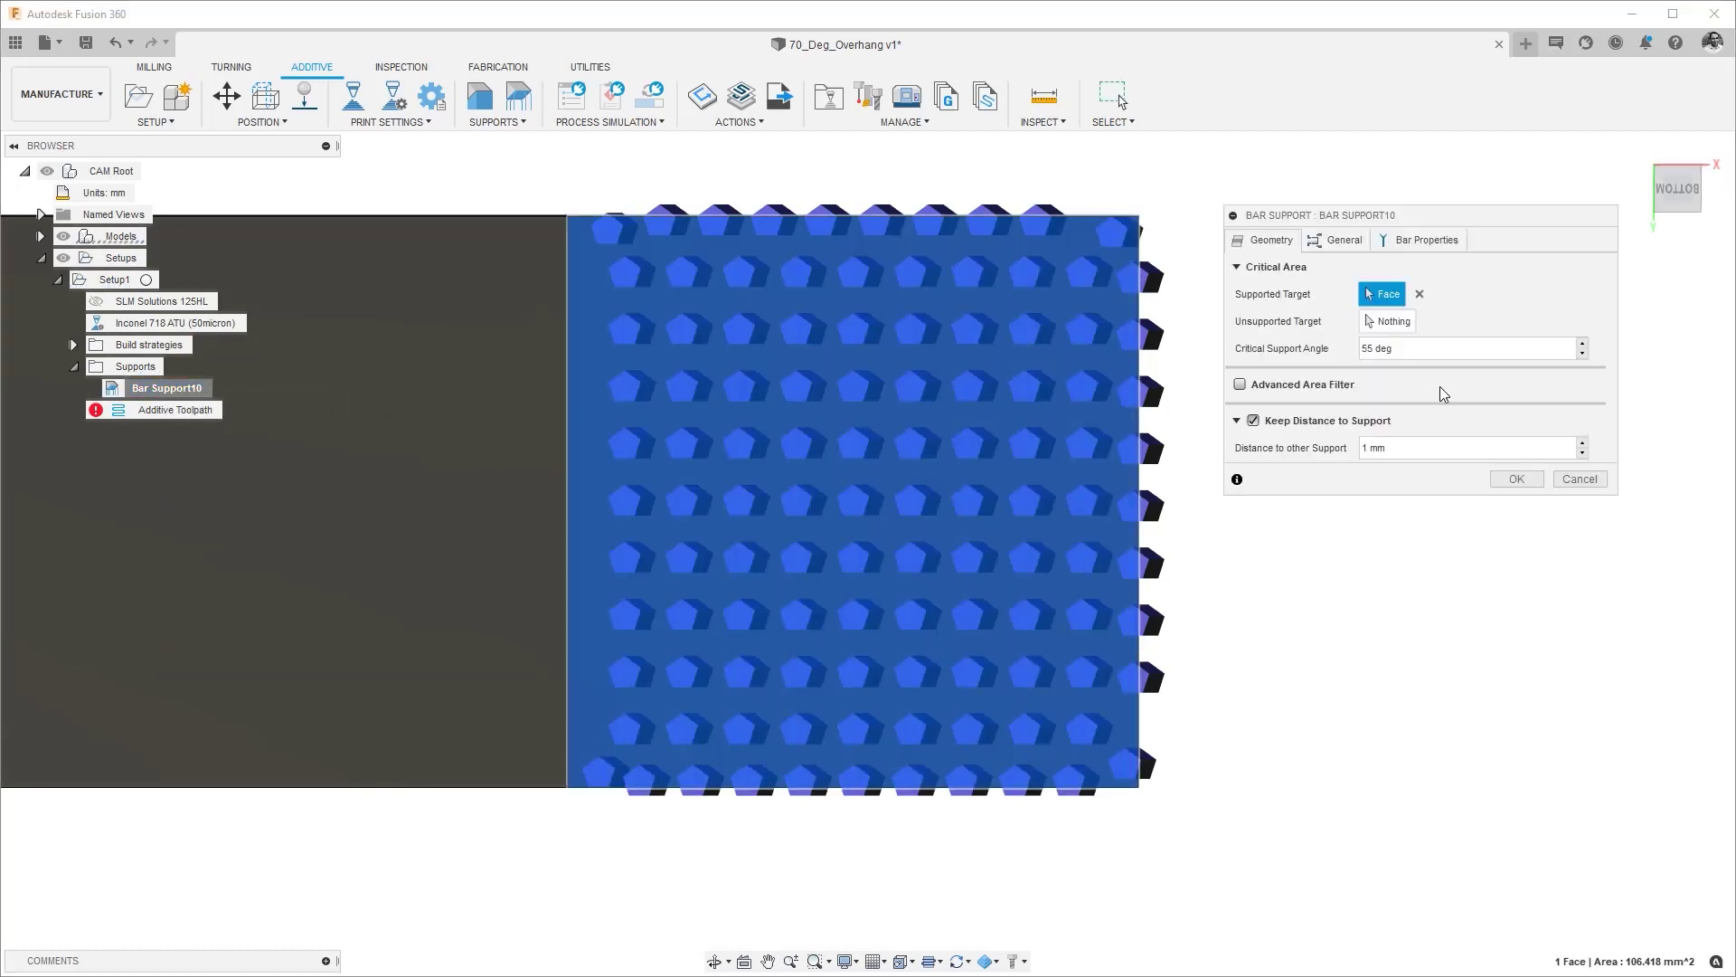
pyautogui.click(1335, 239)
pyautogui.doubleClick(1353, 322)
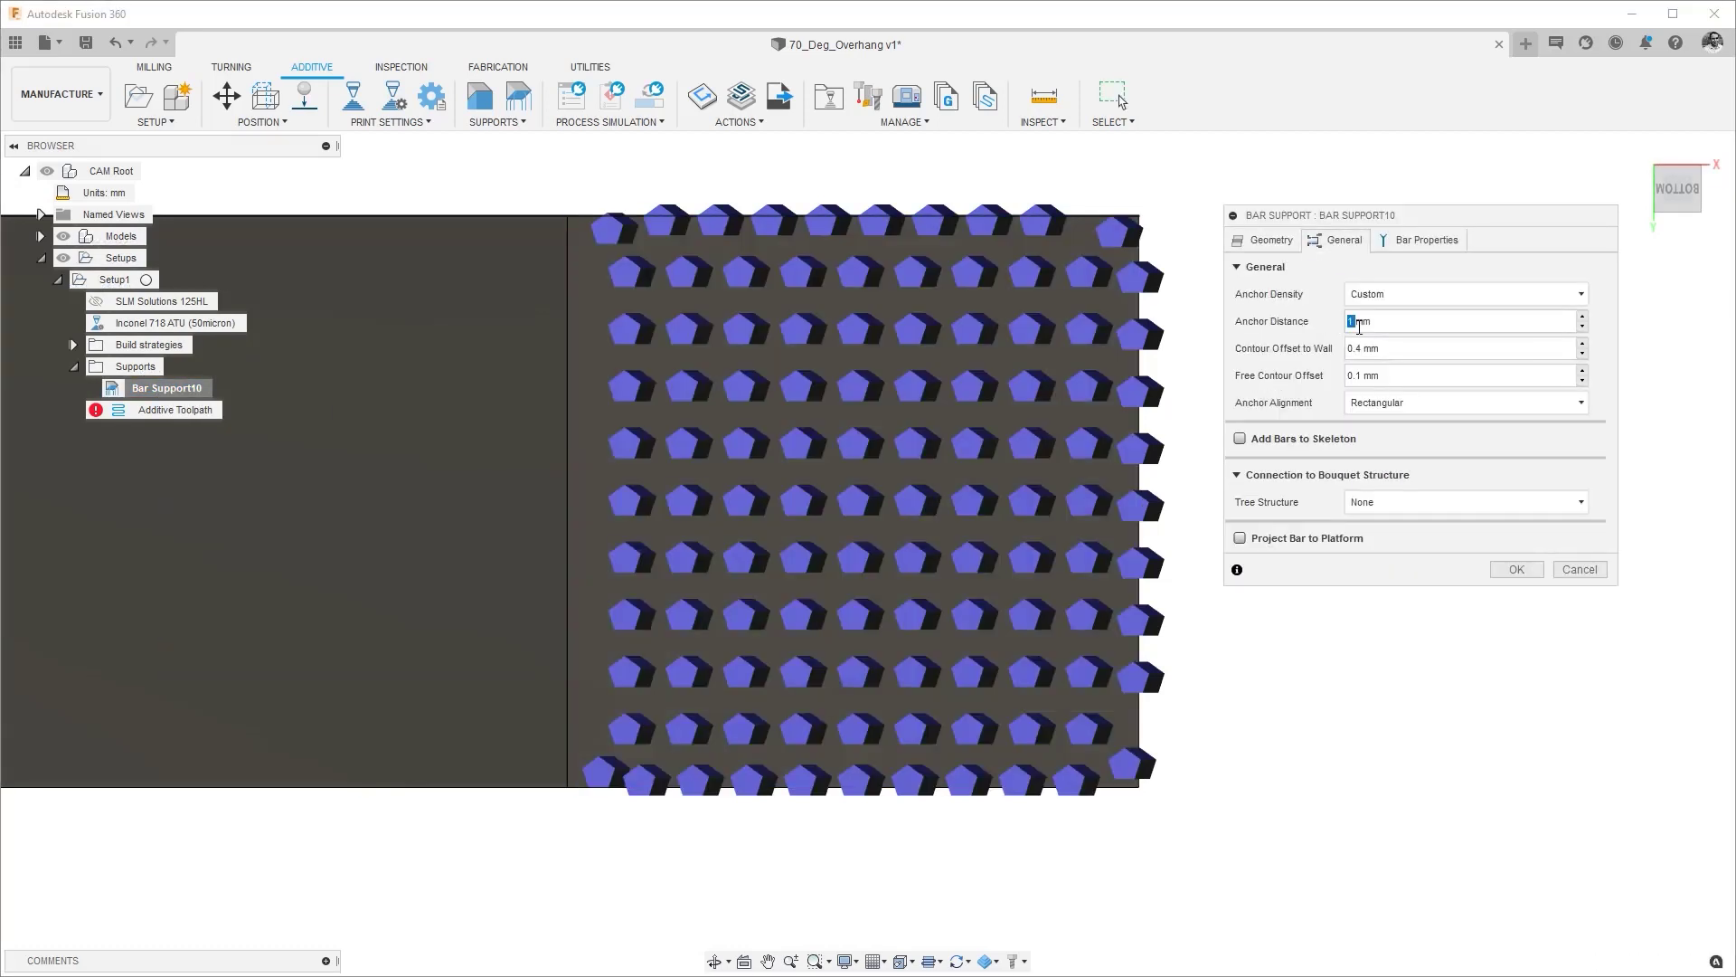
pyautogui.write('2')
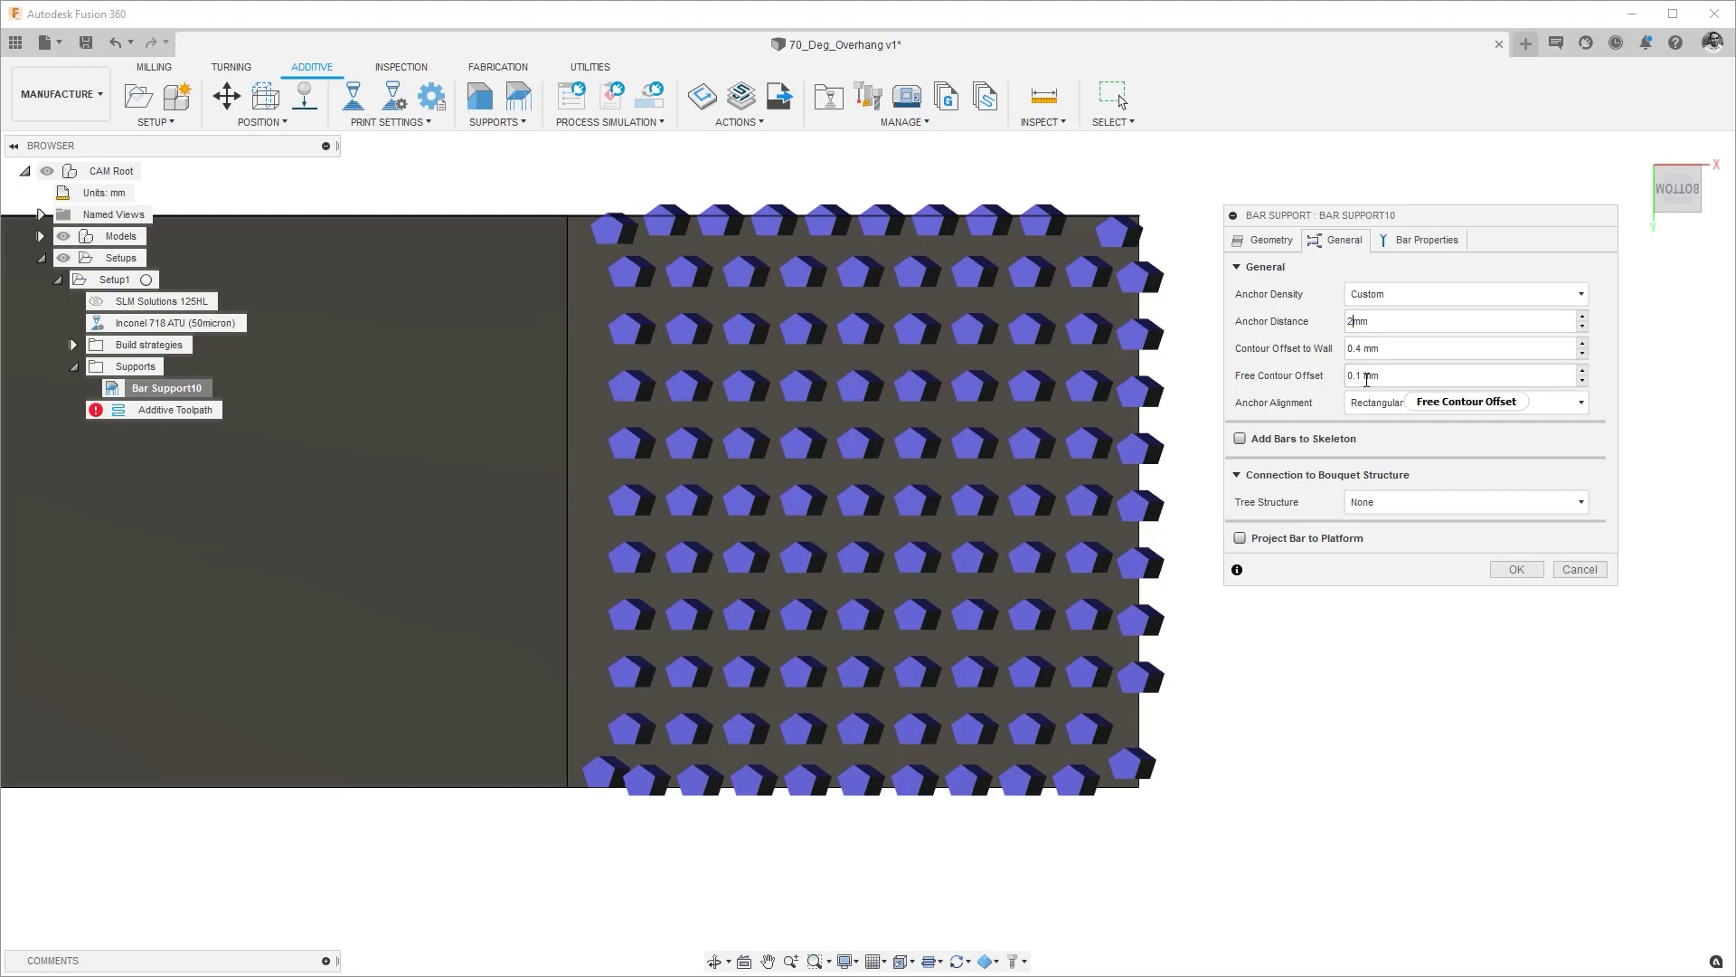
pyautogui.moveTo(1366, 378)
pyautogui.doubleClick(1354, 376)
pyautogui.write('1')
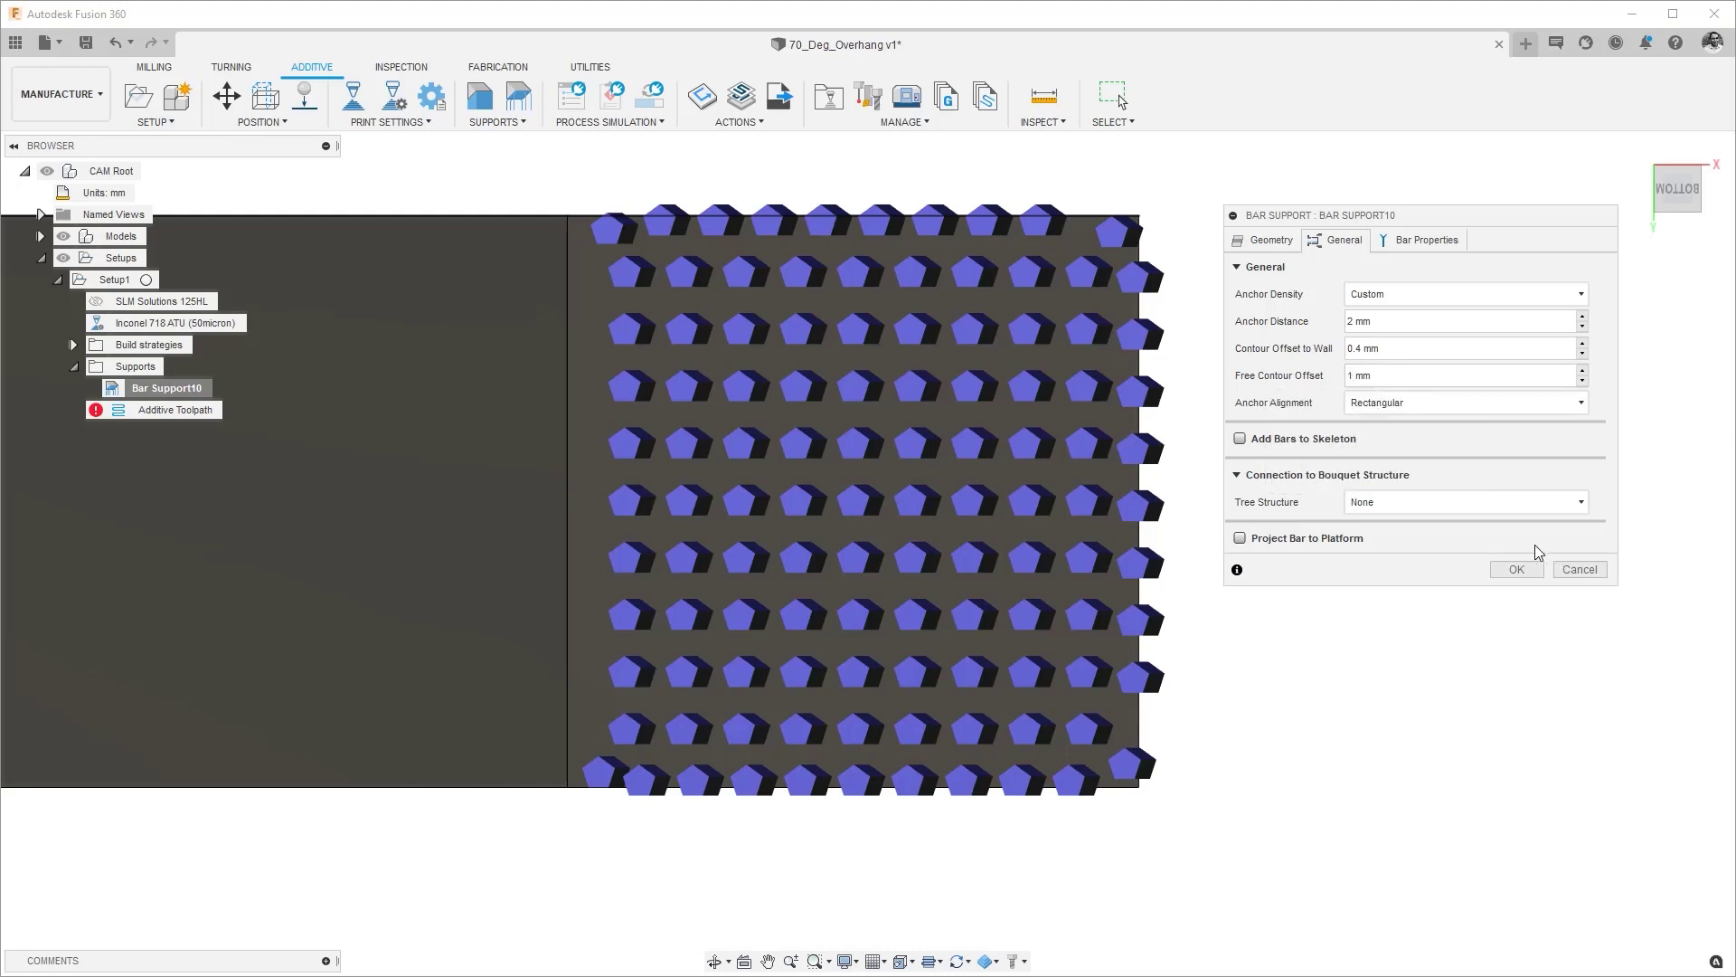
pyautogui.click(1516, 568)
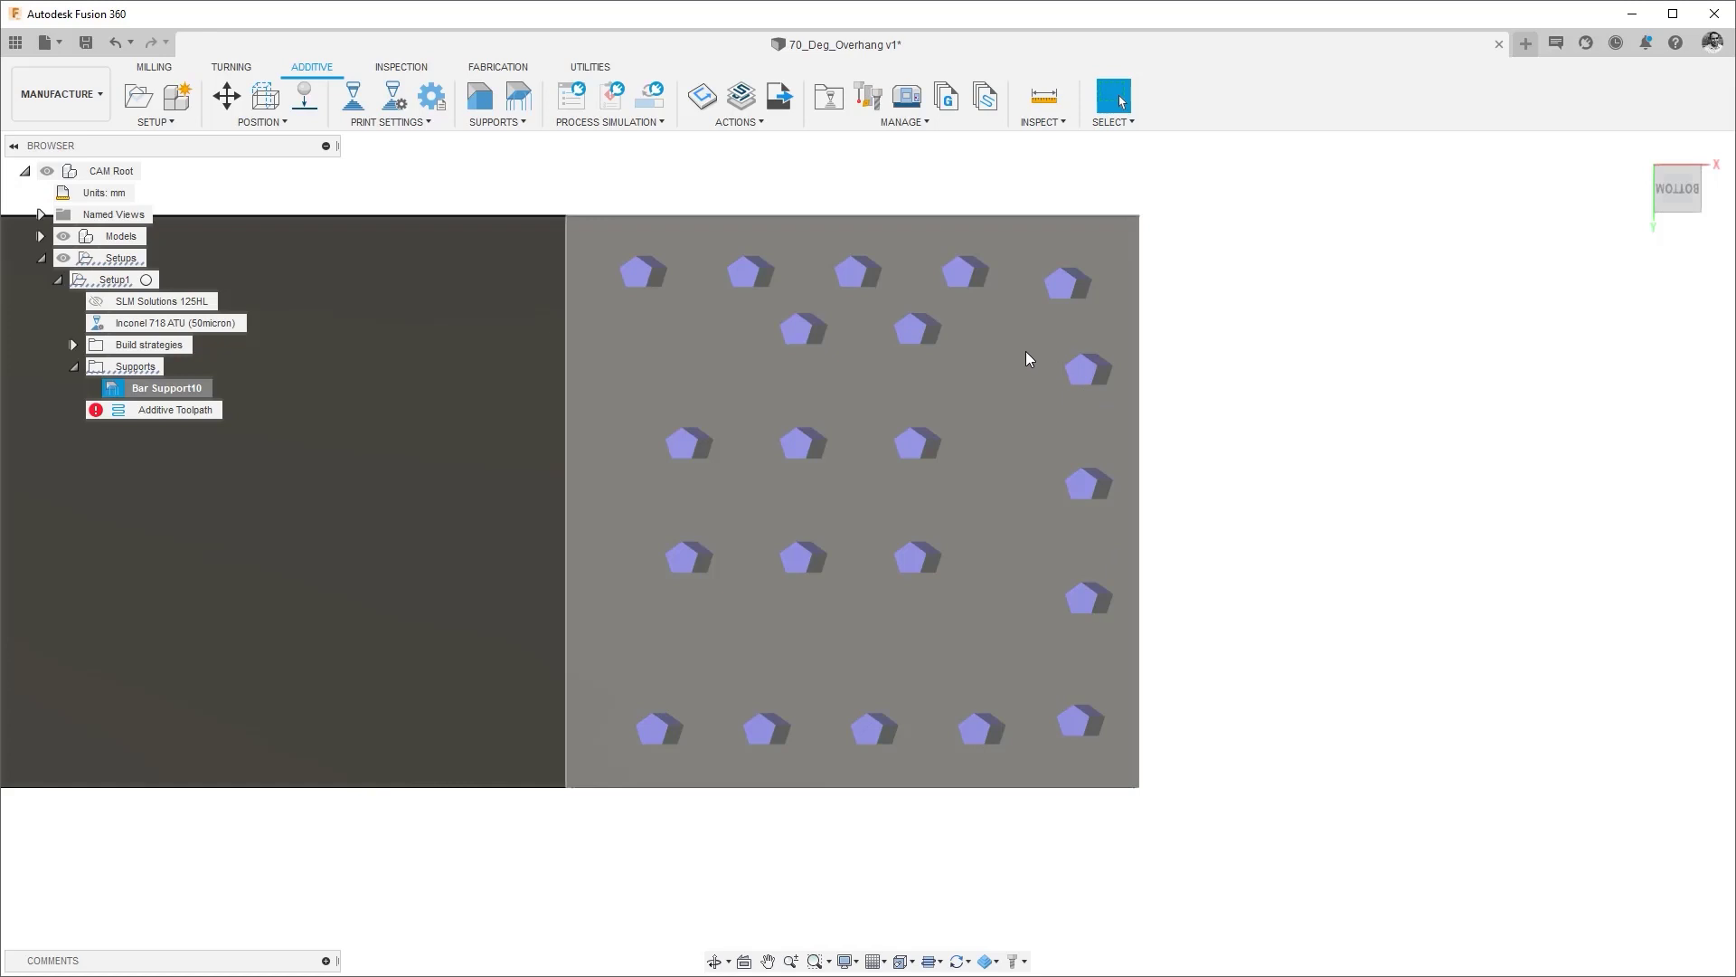
# Set Free Contour Offset to 0.1 mm and Anchor Distance to 1 mm
pyautogui.rightClick(150, 388)
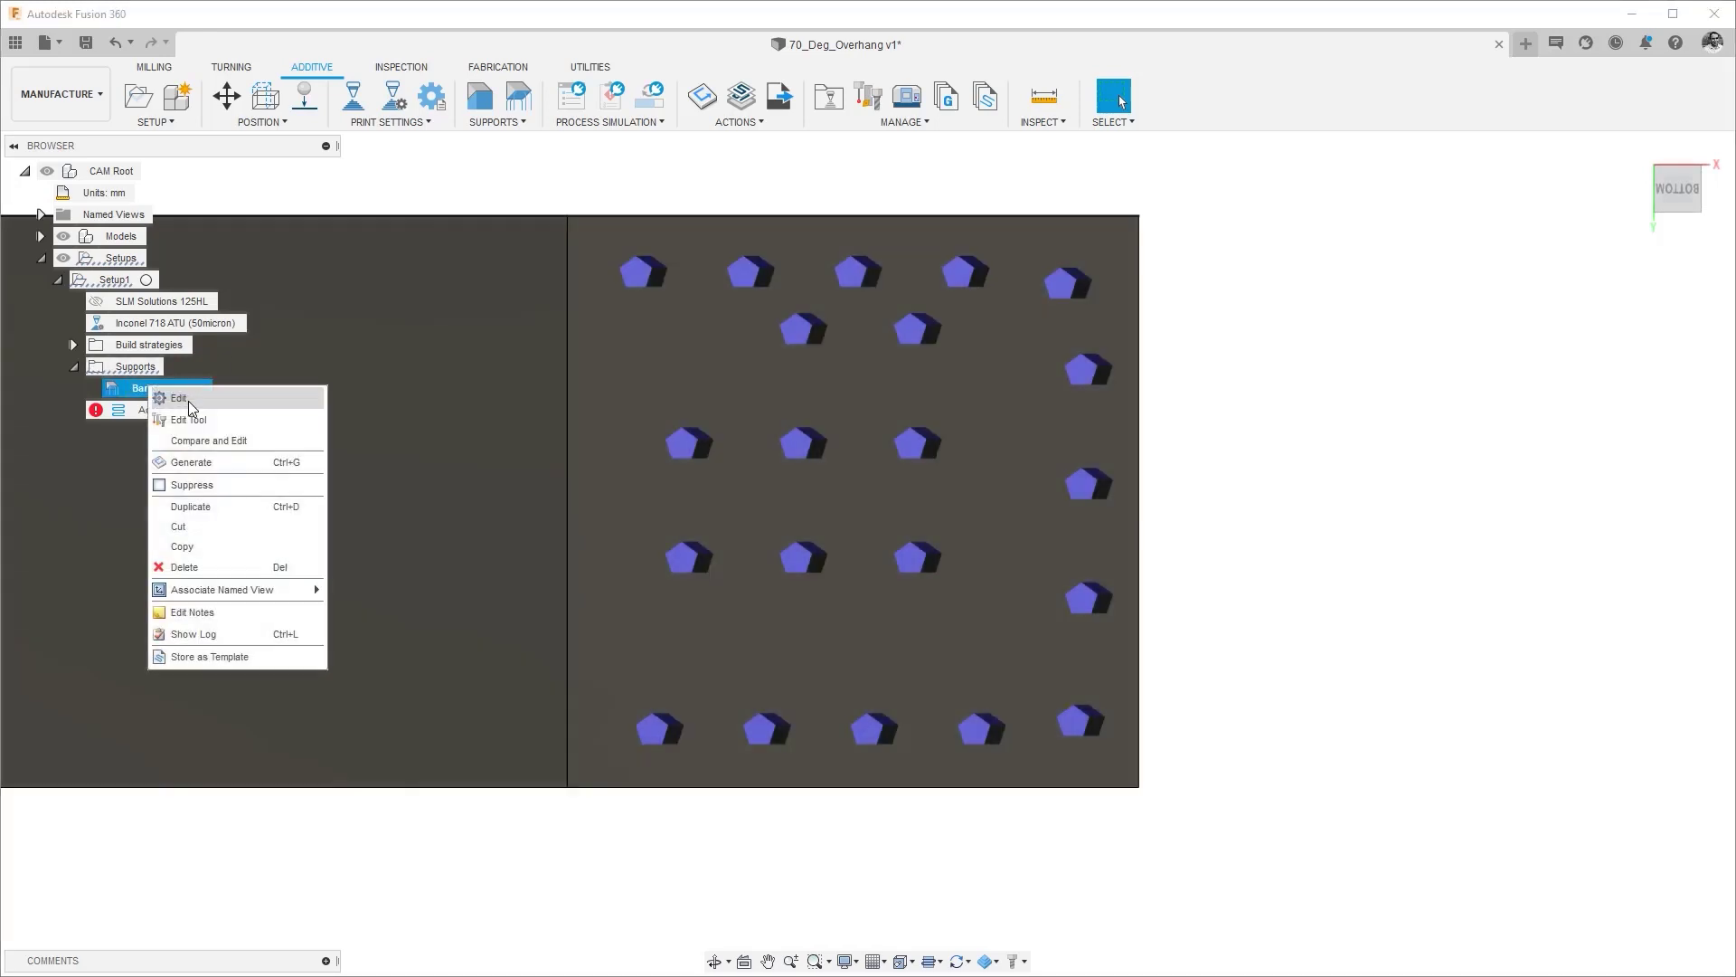
pyautogui.click(178, 398)
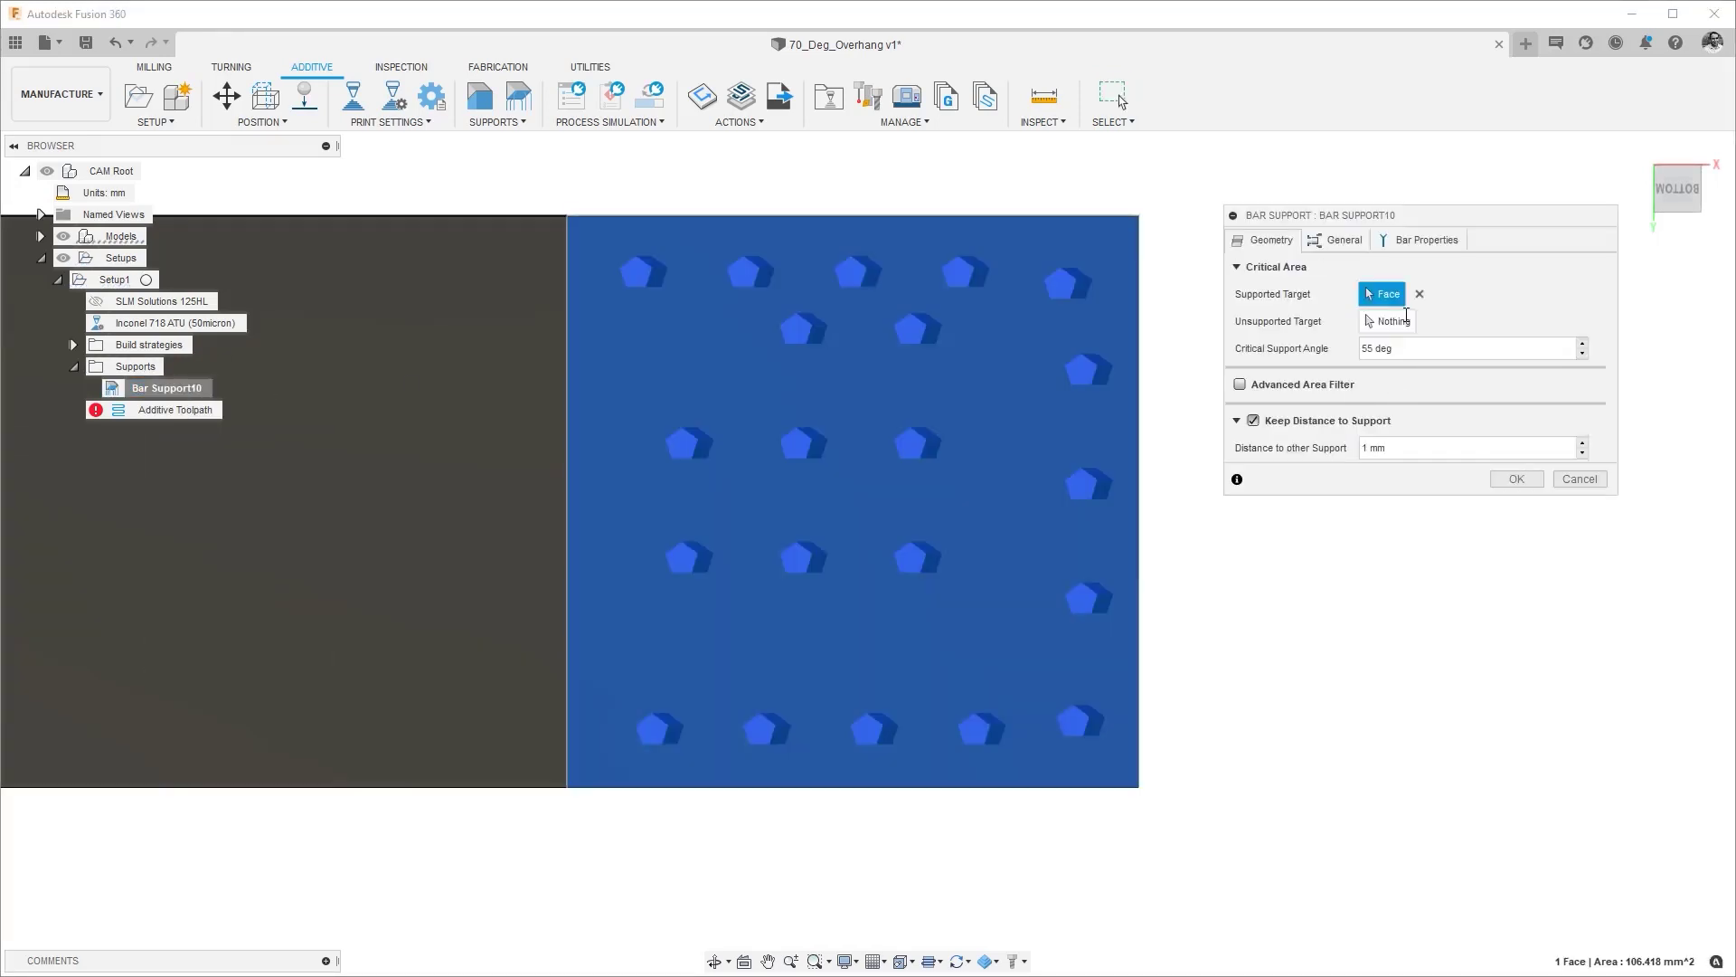
pyautogui.click(1337, 239)
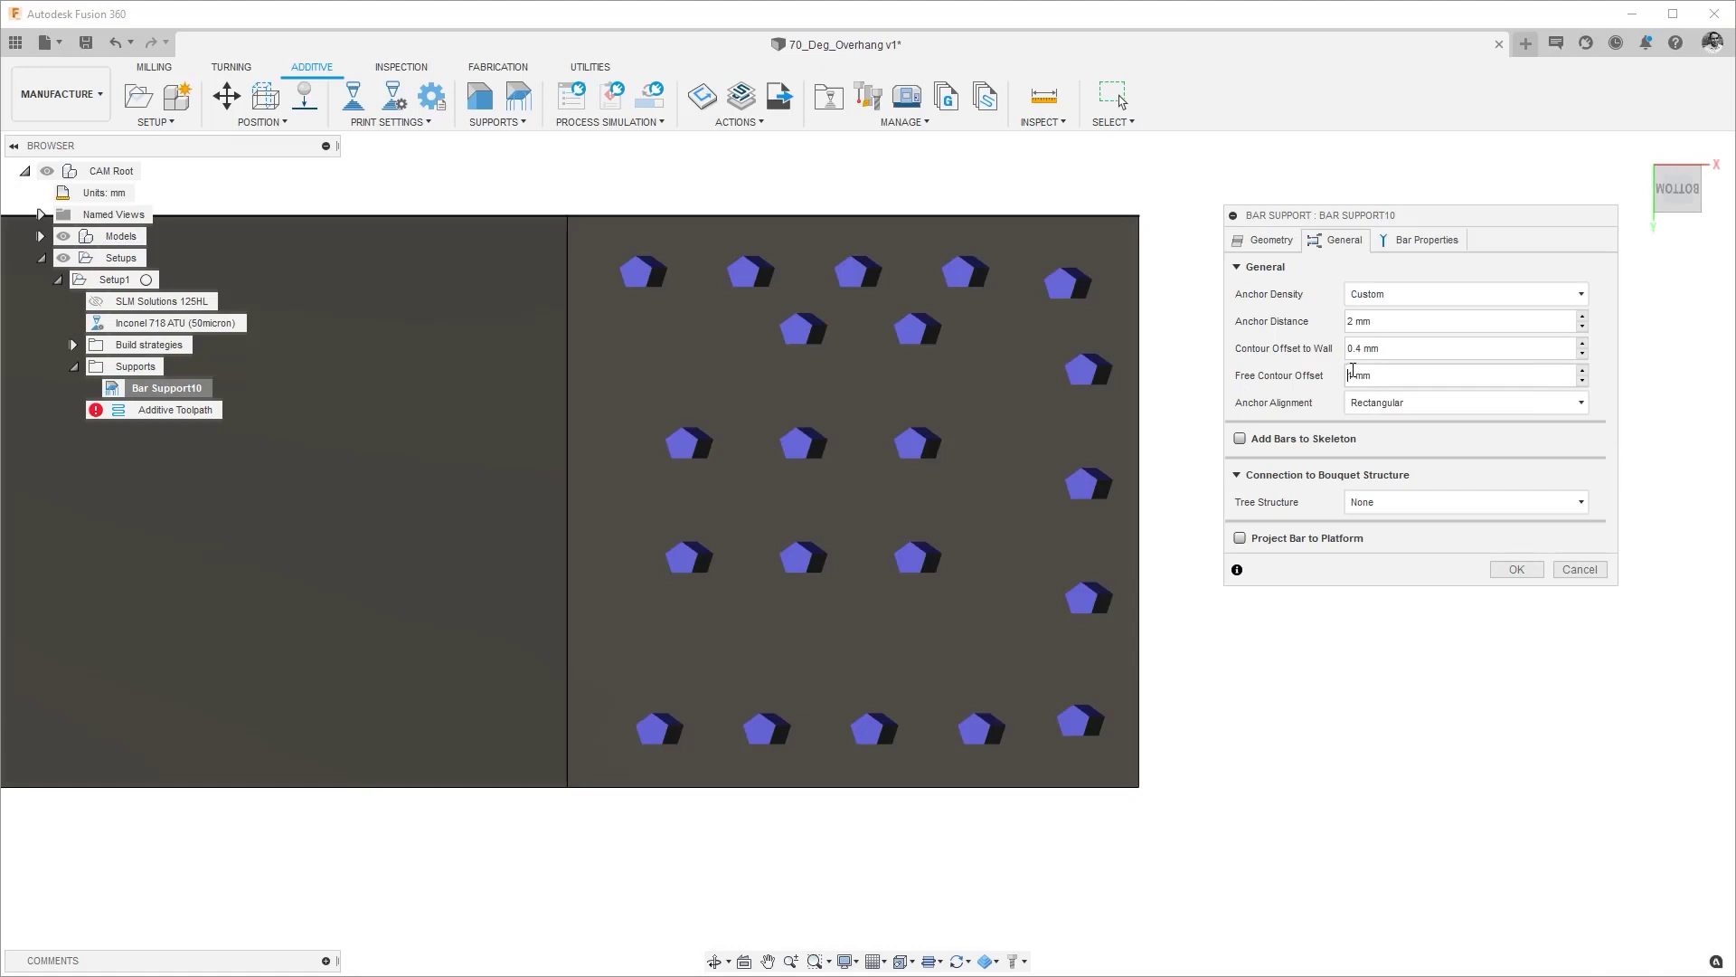
pyautogui.write('0.')
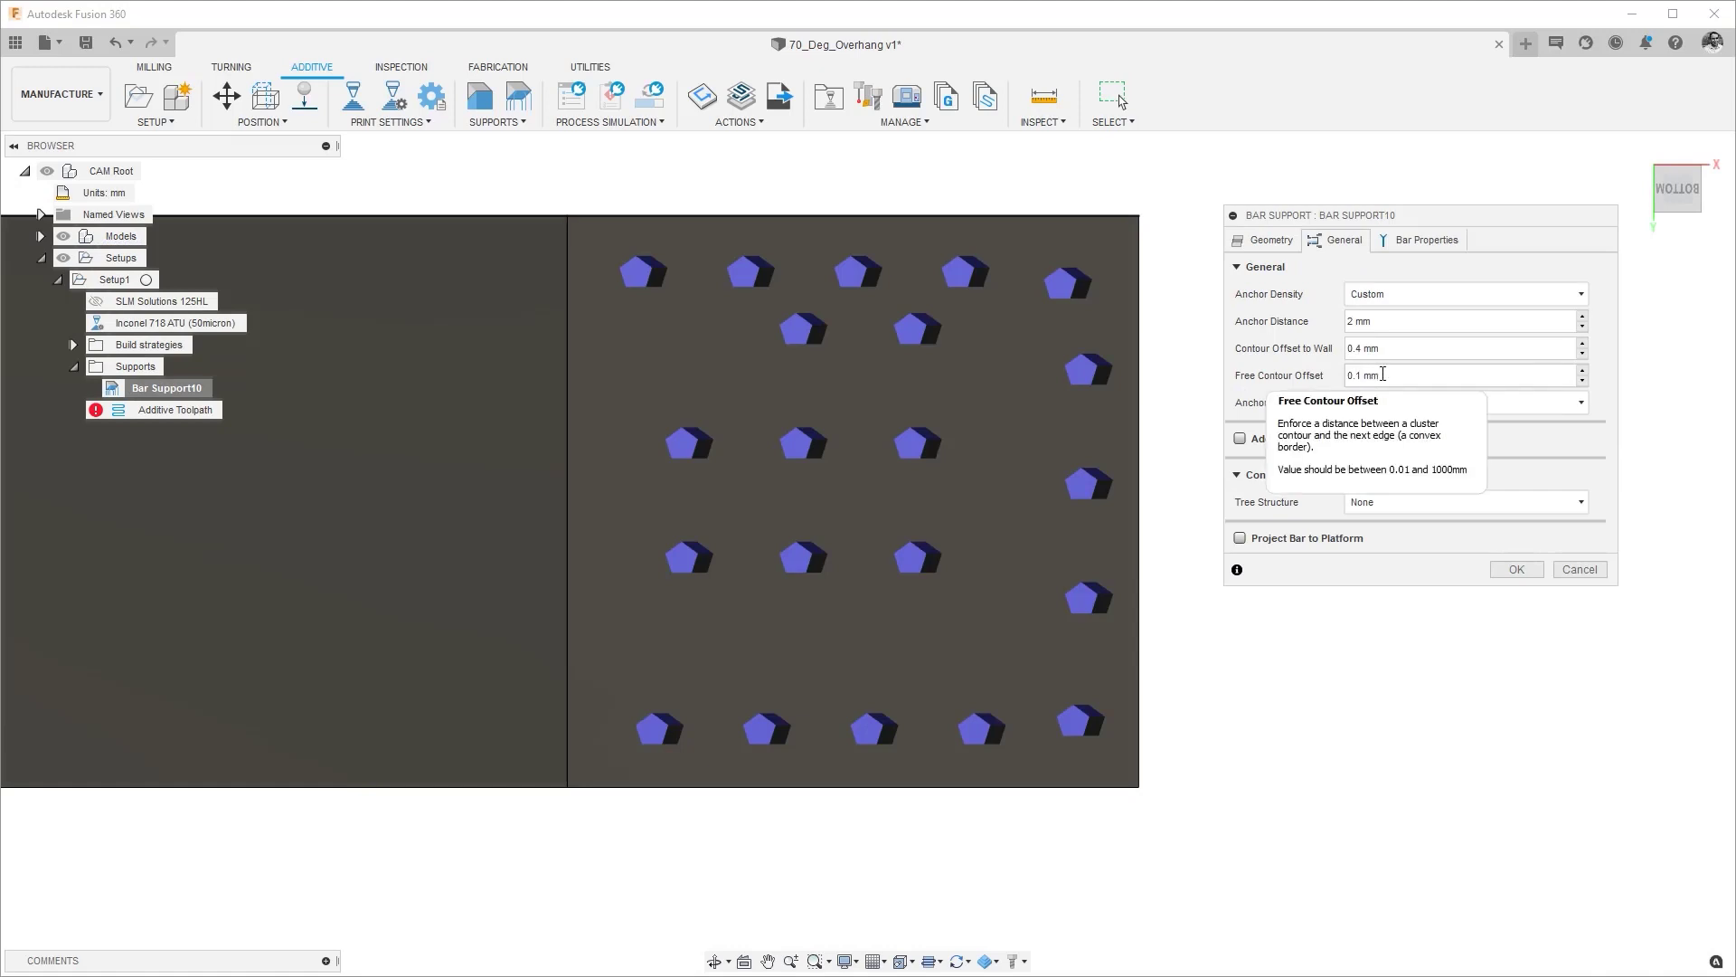
pyautogui.doubleClick(1354, 322)
pyautogui.write('1')
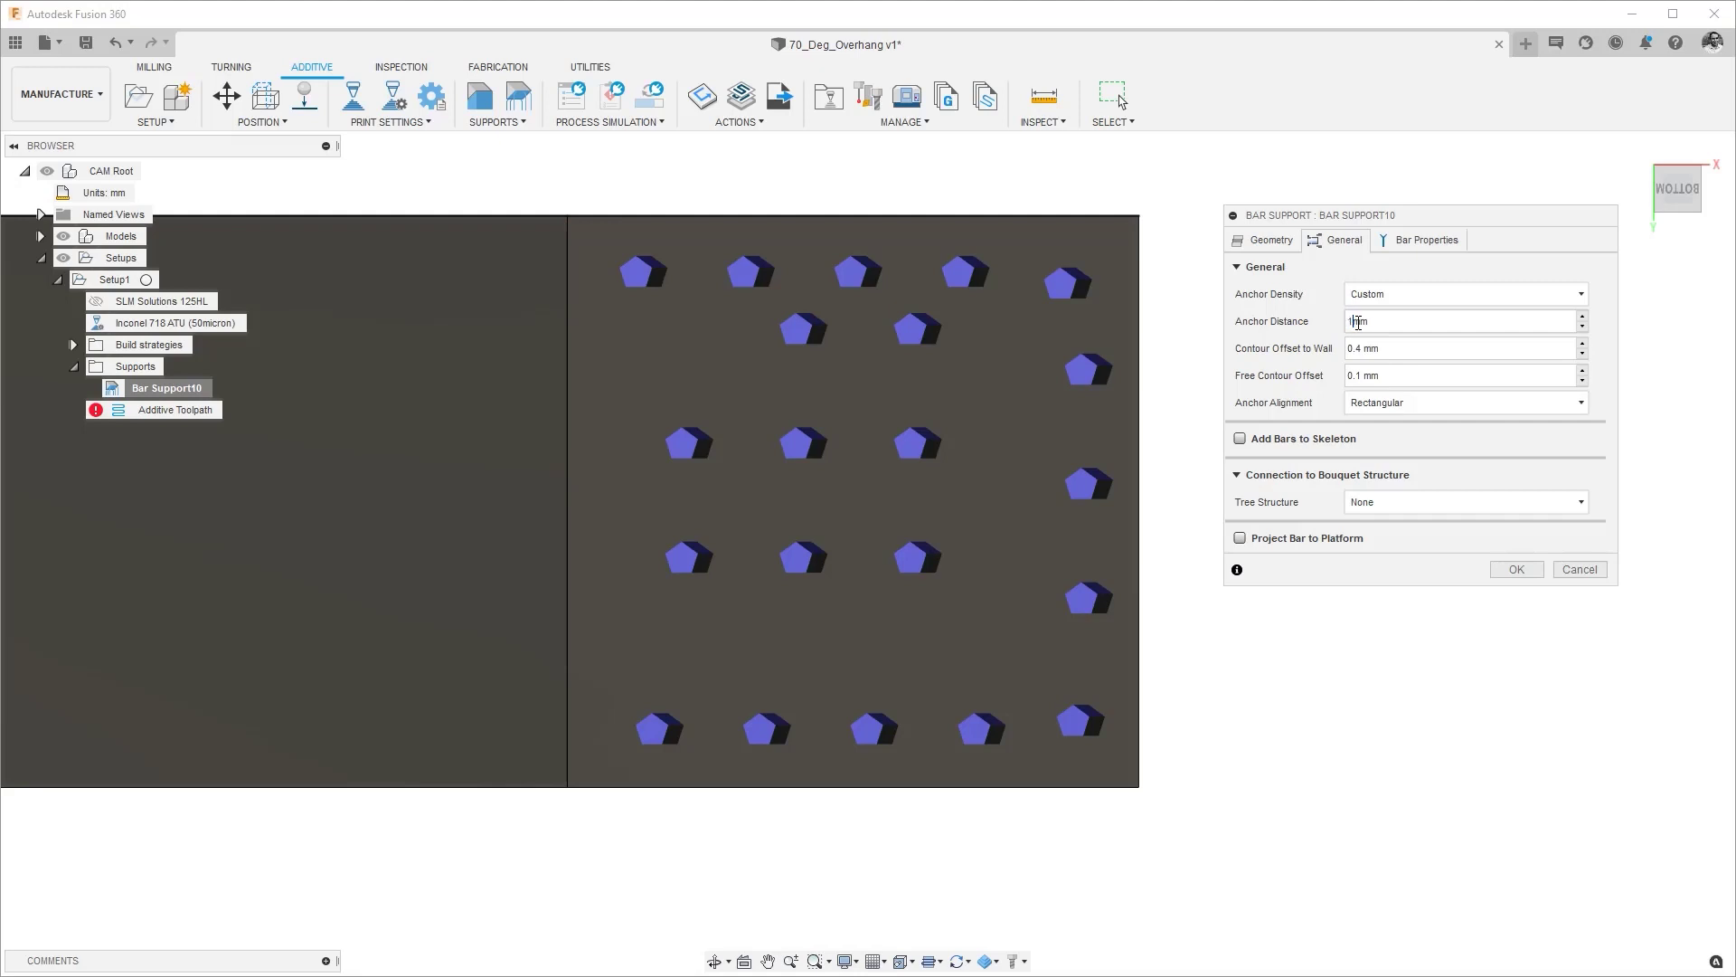
pyautogui.click(1517, 569)
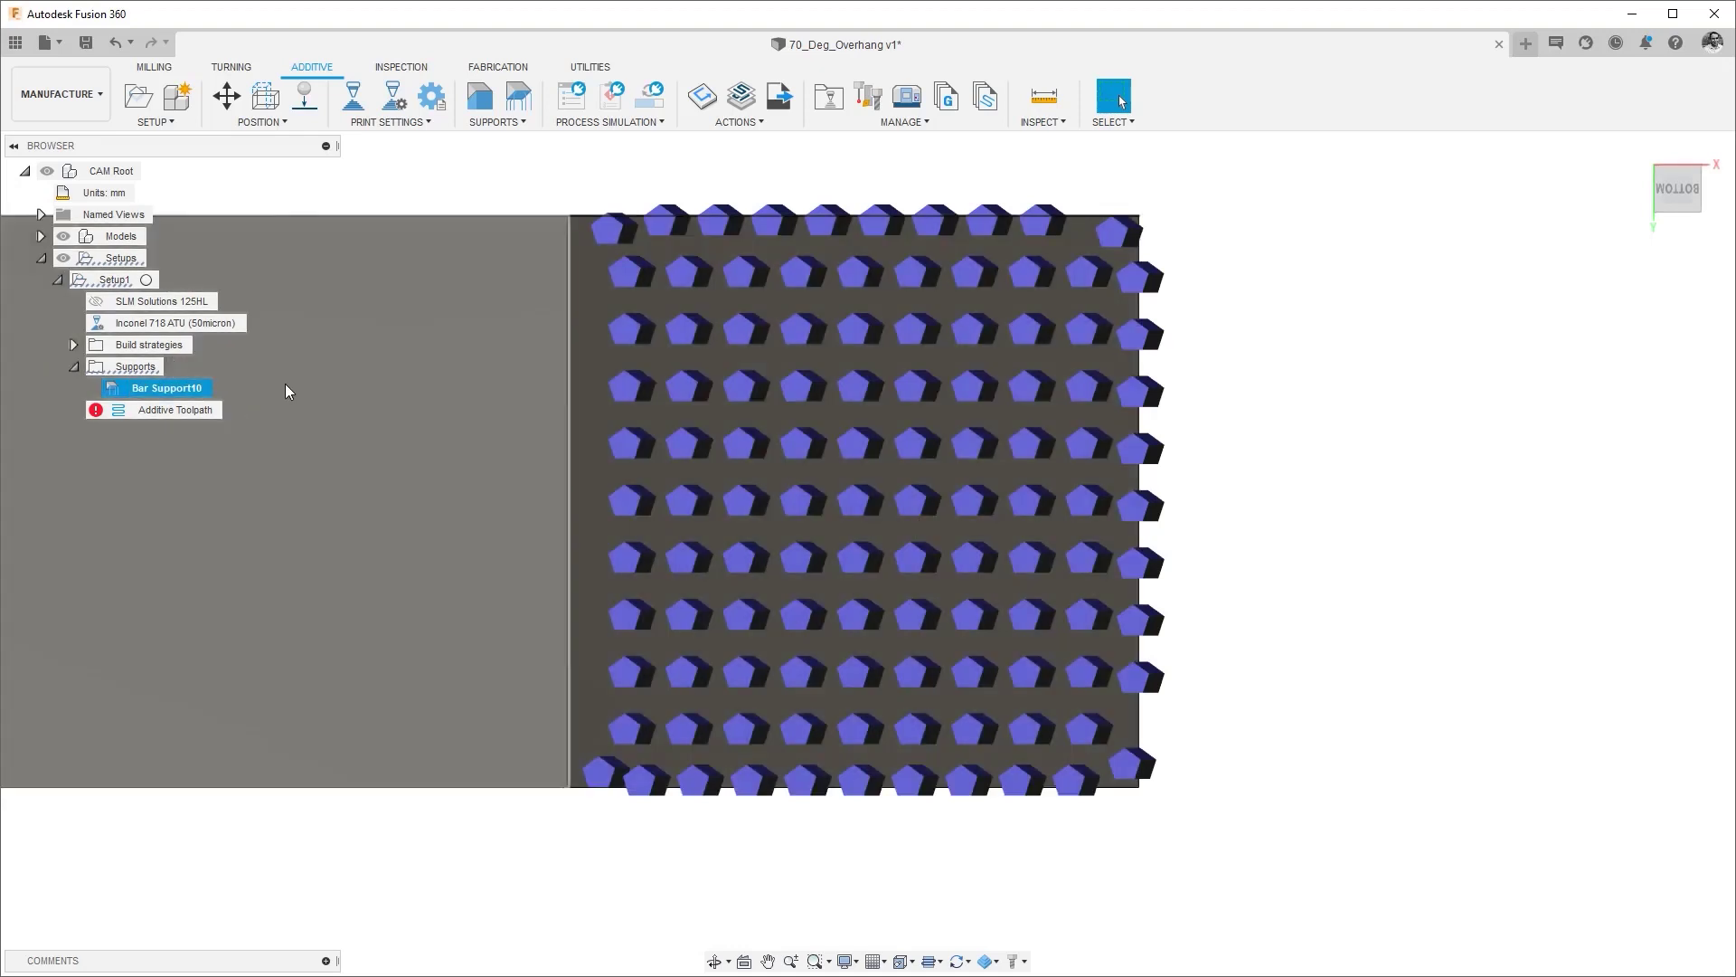
# Edit Bar Support10 so its Contour Offset to Wall is 2 mm, and regenerate it
pyautogui.rightClick(179, 392)
pyautogui.click(218, 413)
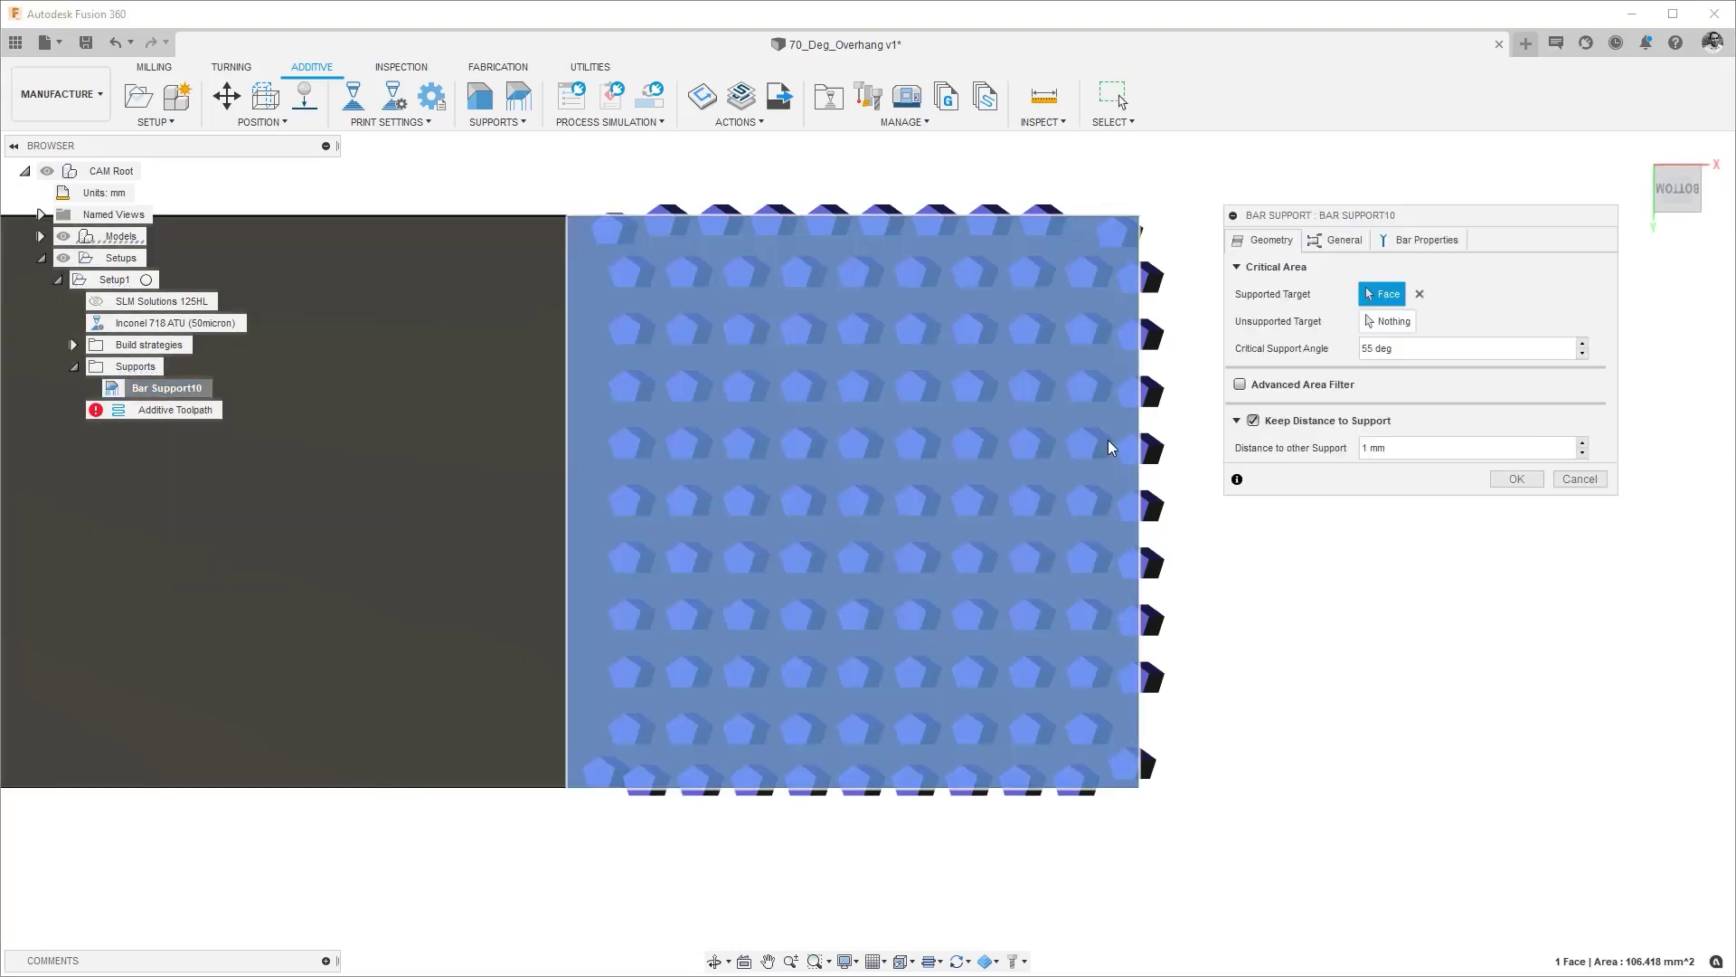
pyautogui.click(1336, 240)
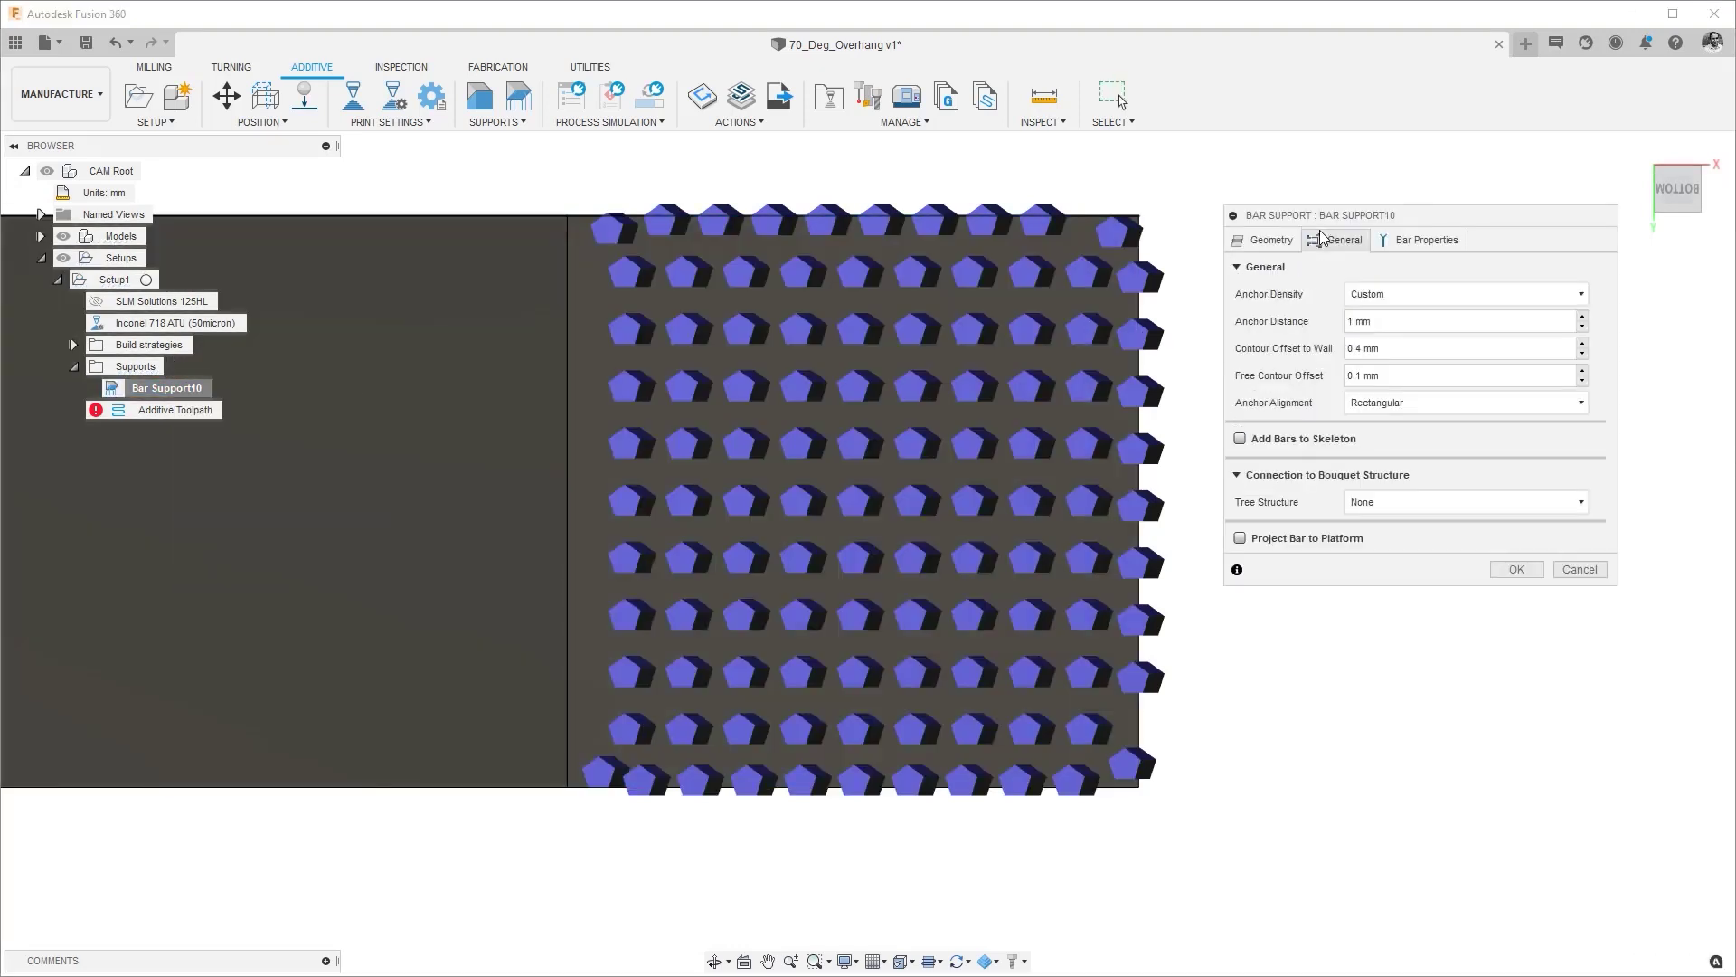
pyautogui.doubleClick(1355, 348)
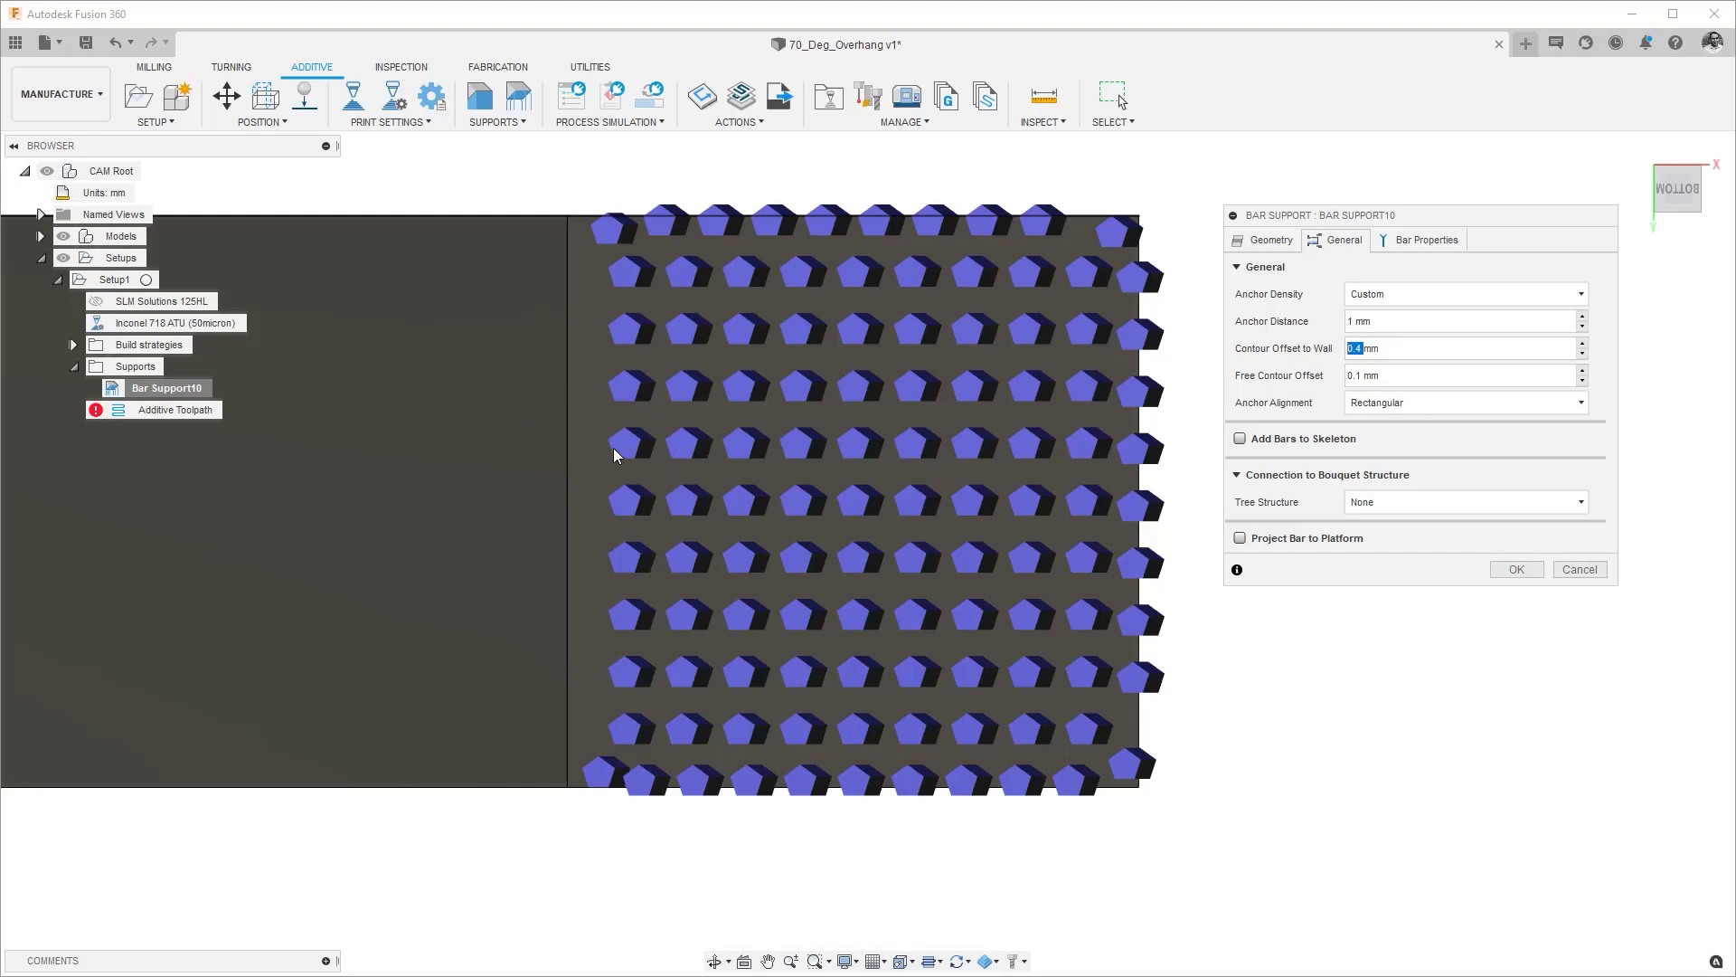
pyautogui.write('2')
pyautogui.click(1516, 568)
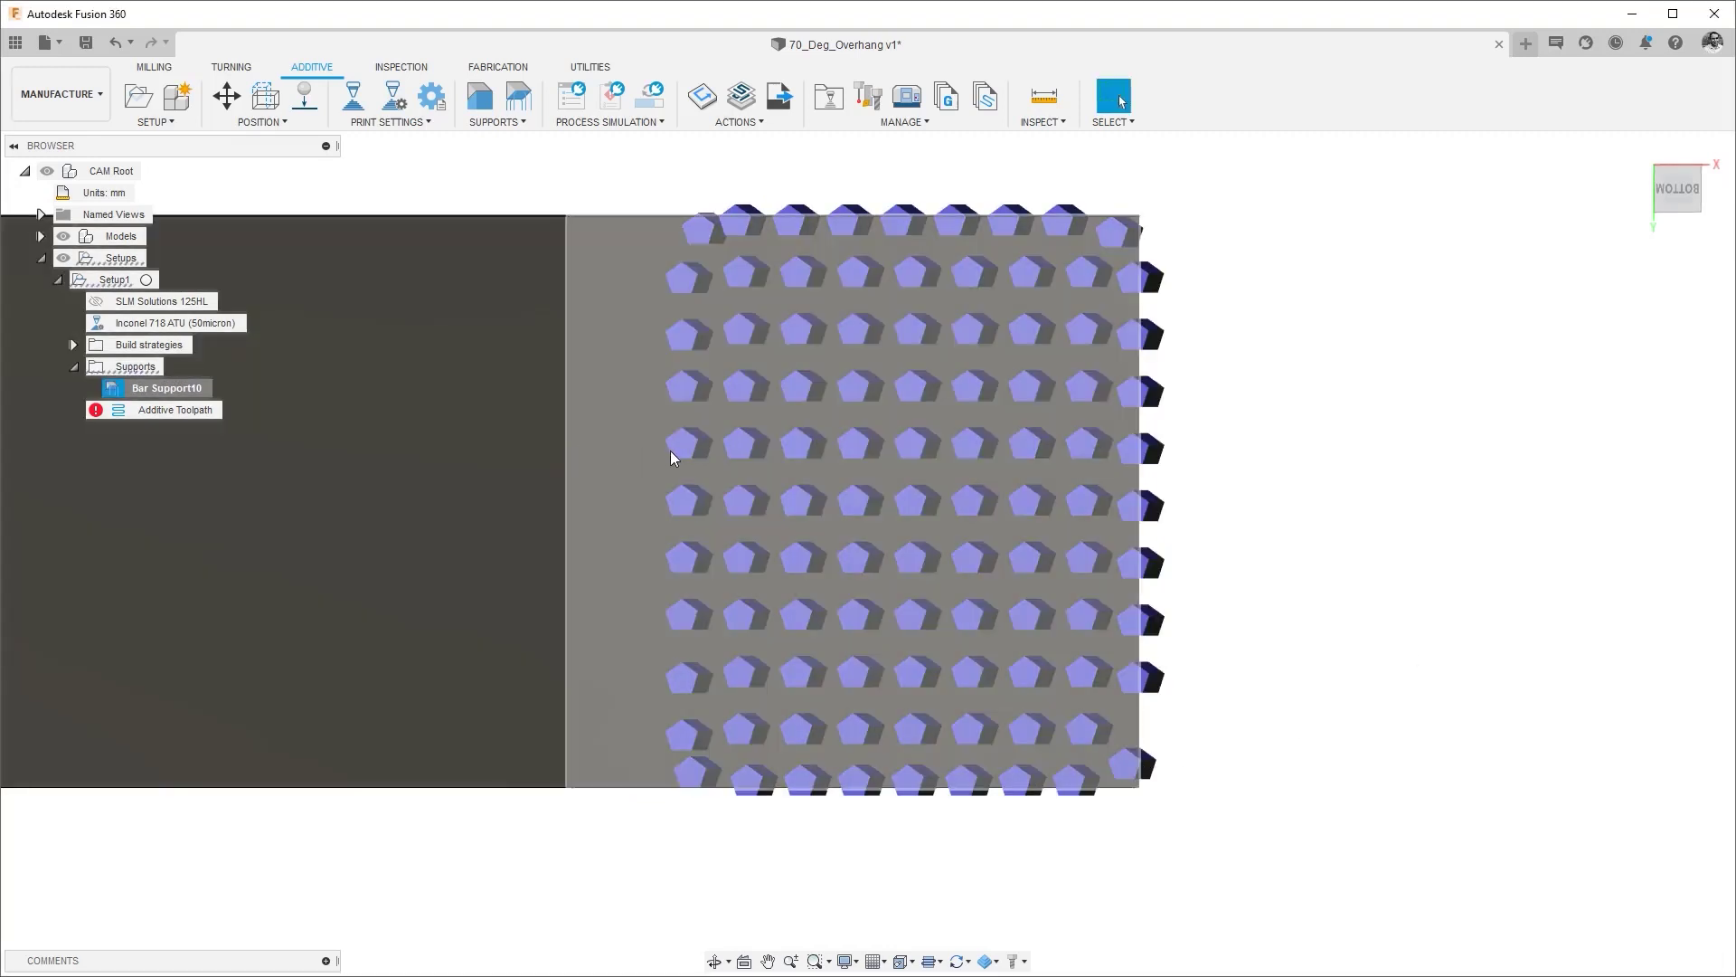
# Orbit the model and snap to a straight front view of the straight bar supports
pyautogui.keyDown('shift'); pyautogui.moveTo(655, 476); pyautogui.dragTo(652, 590, button='middle'); pyautogui.keyUp('shift')
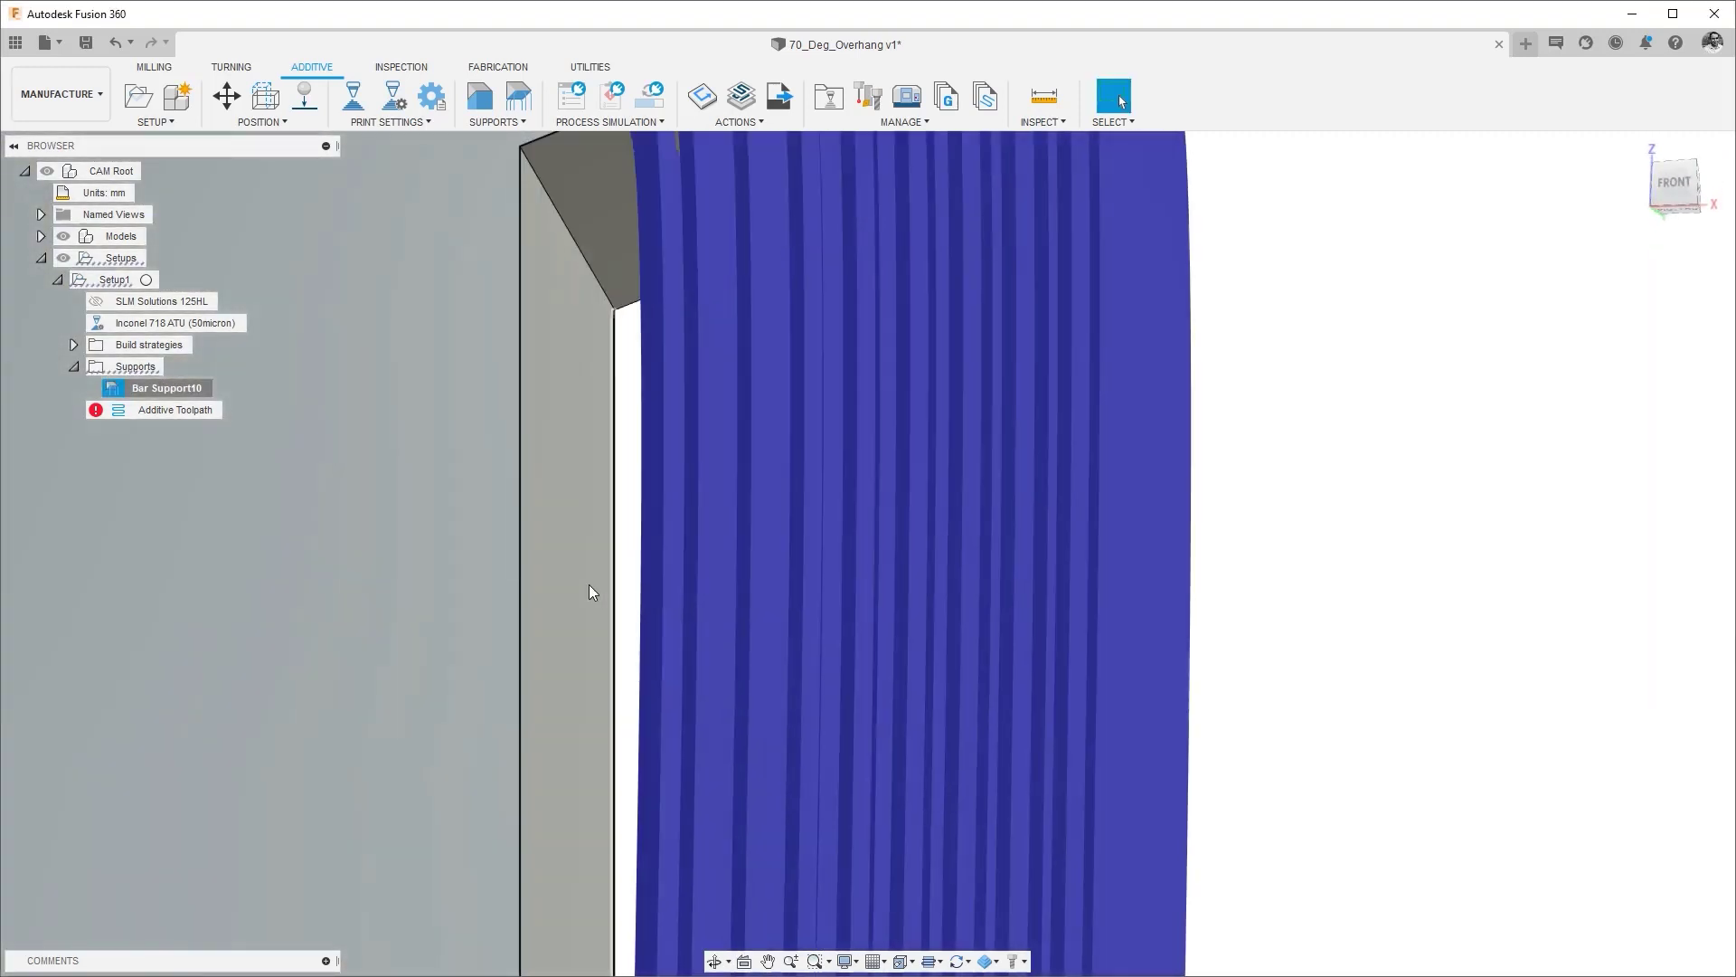
pyautogui.keyDown('shift'); pyautogui.moveTo(583, 584); pyautogui.dragTo(732, 294, button='middle'); pyautogui.keyUp('shift')
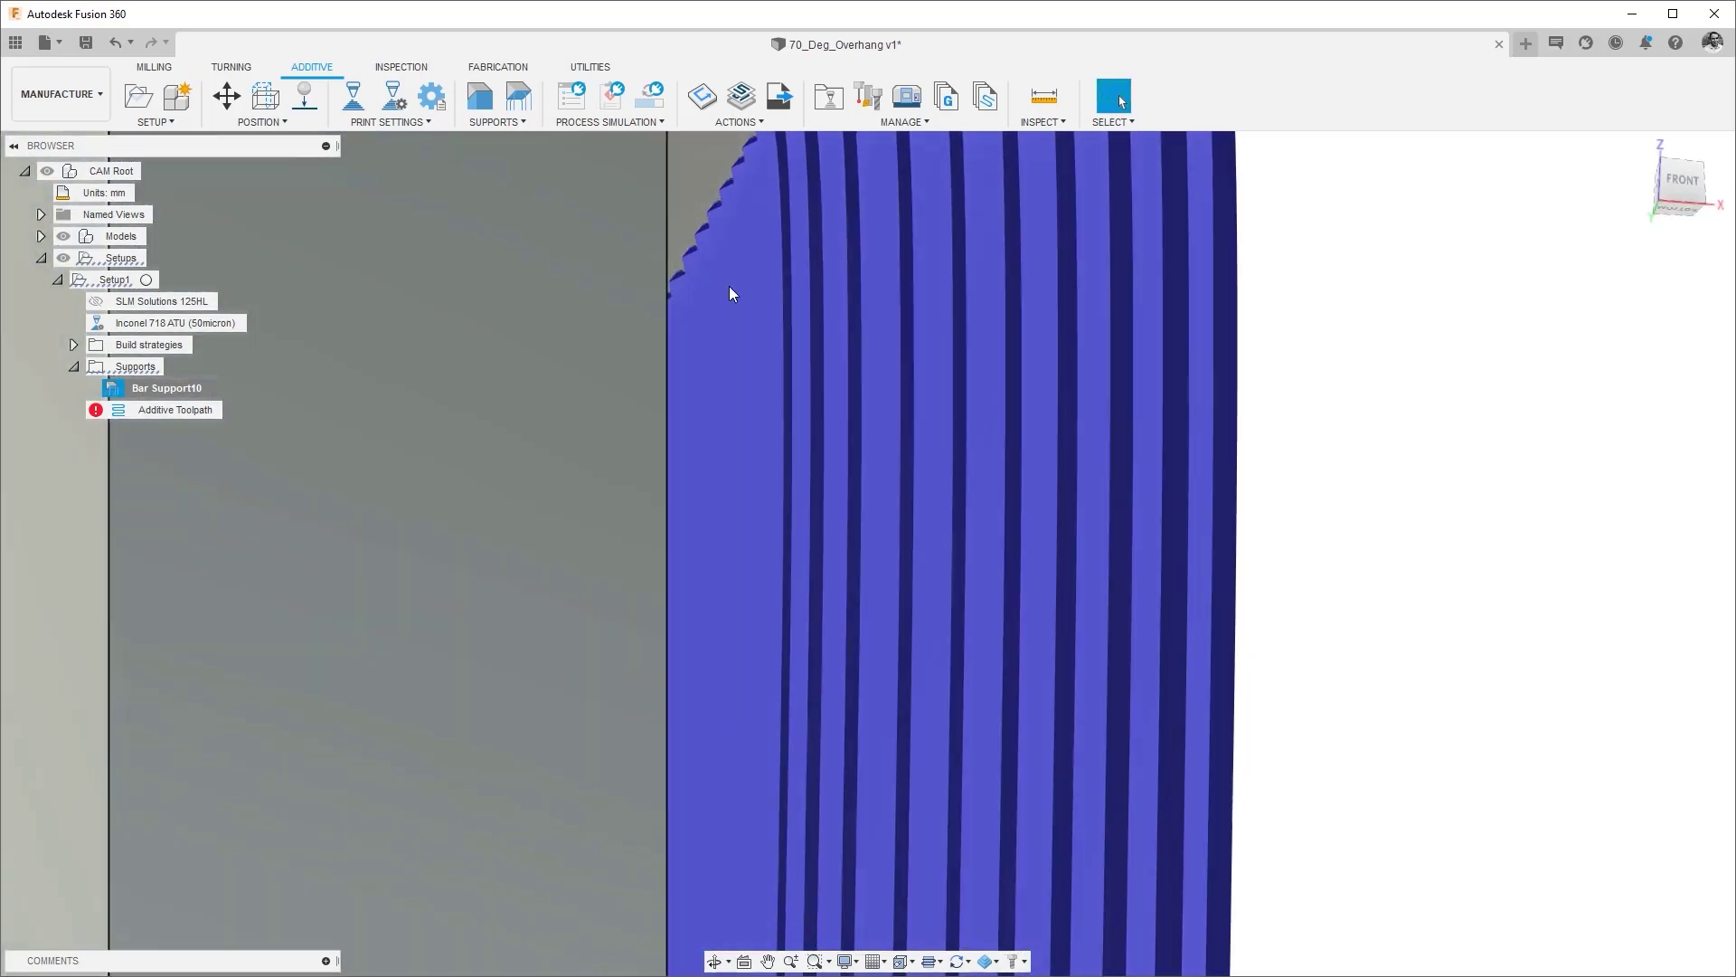
pyautogui.click(1682, 180)
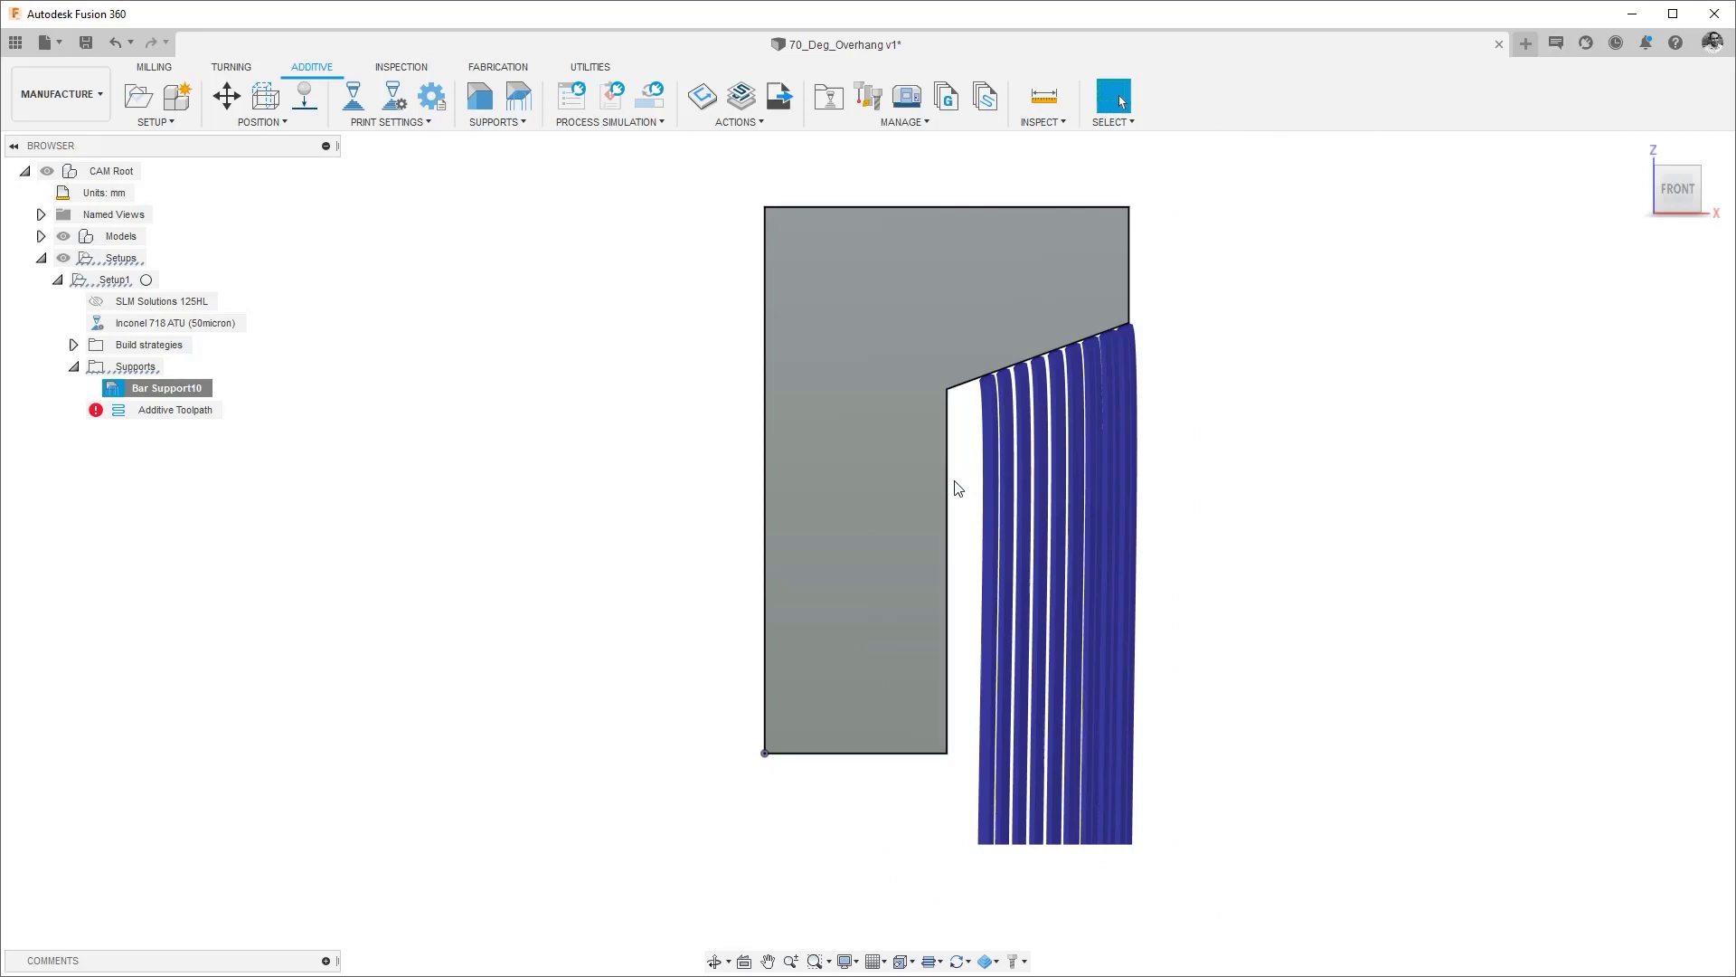
# Select Bar Support10, view its ends from the bottom, and reopen its General settings
pyautogui.click(172, 391)
pyautogui.keyDown('shift'); pyautogui.moveTo(457, 541); pyautogui.dragTo(437, 496, button='middle'); pyautogui.keyUp('shift')
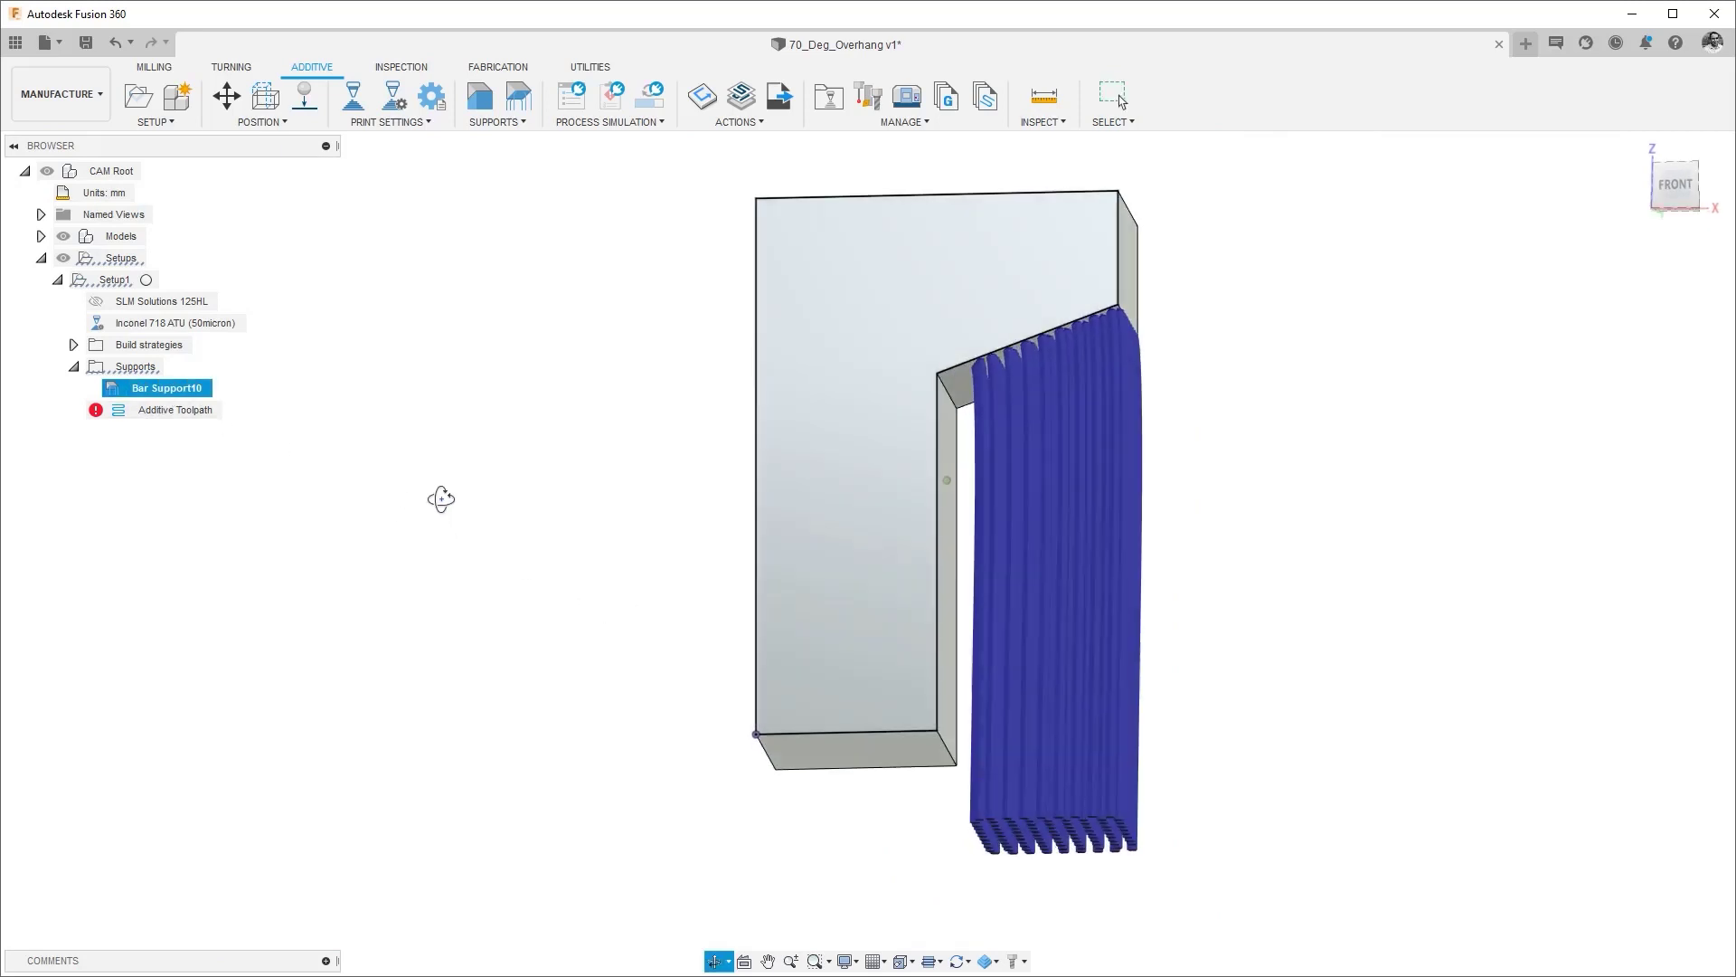
pyautogui.click(1676, 215)
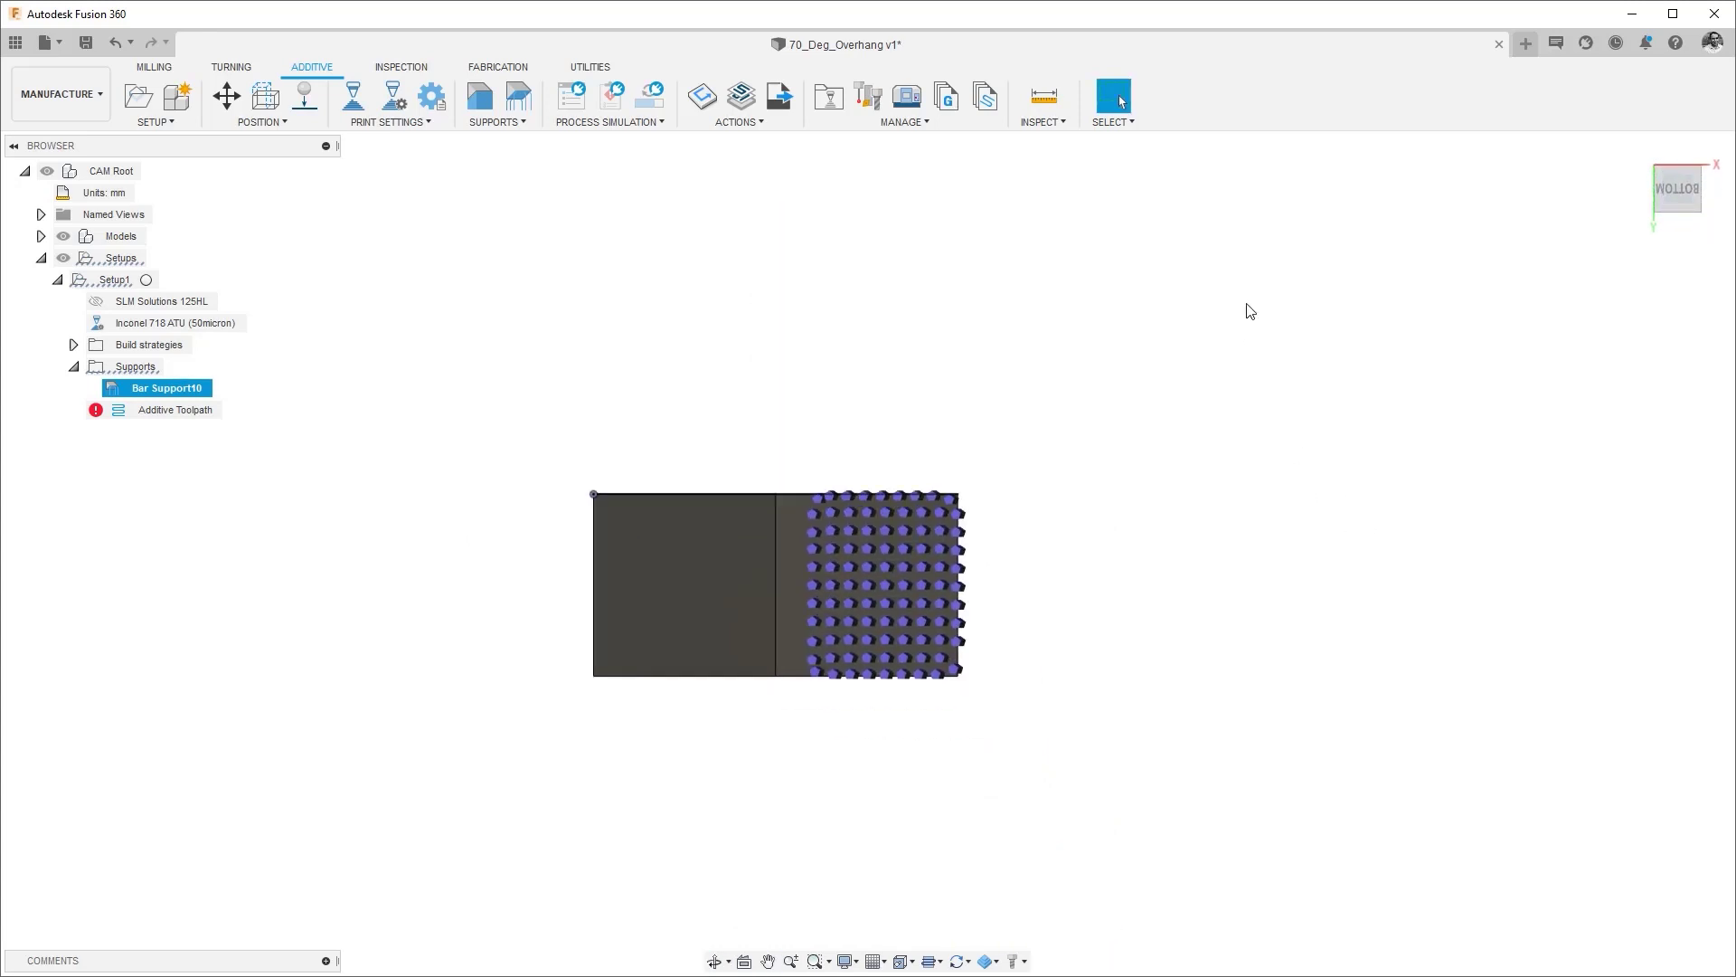
pyautogui.scroll(3, 946, 544)
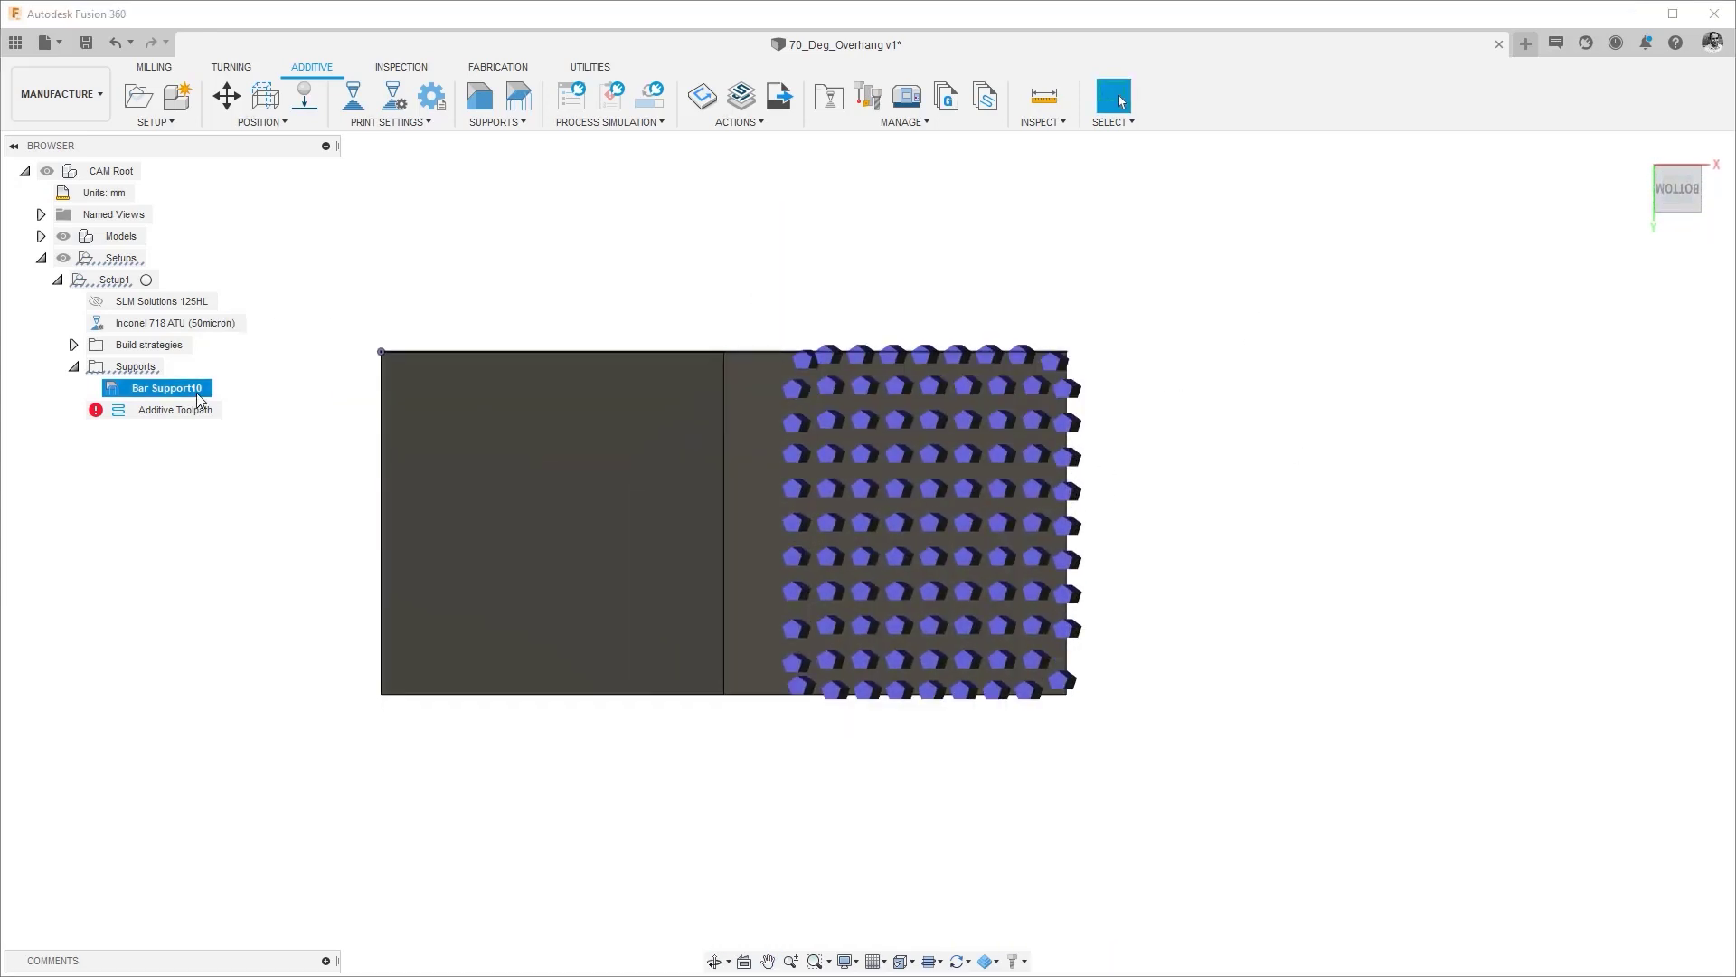
pyautogui.click(1332, 242)
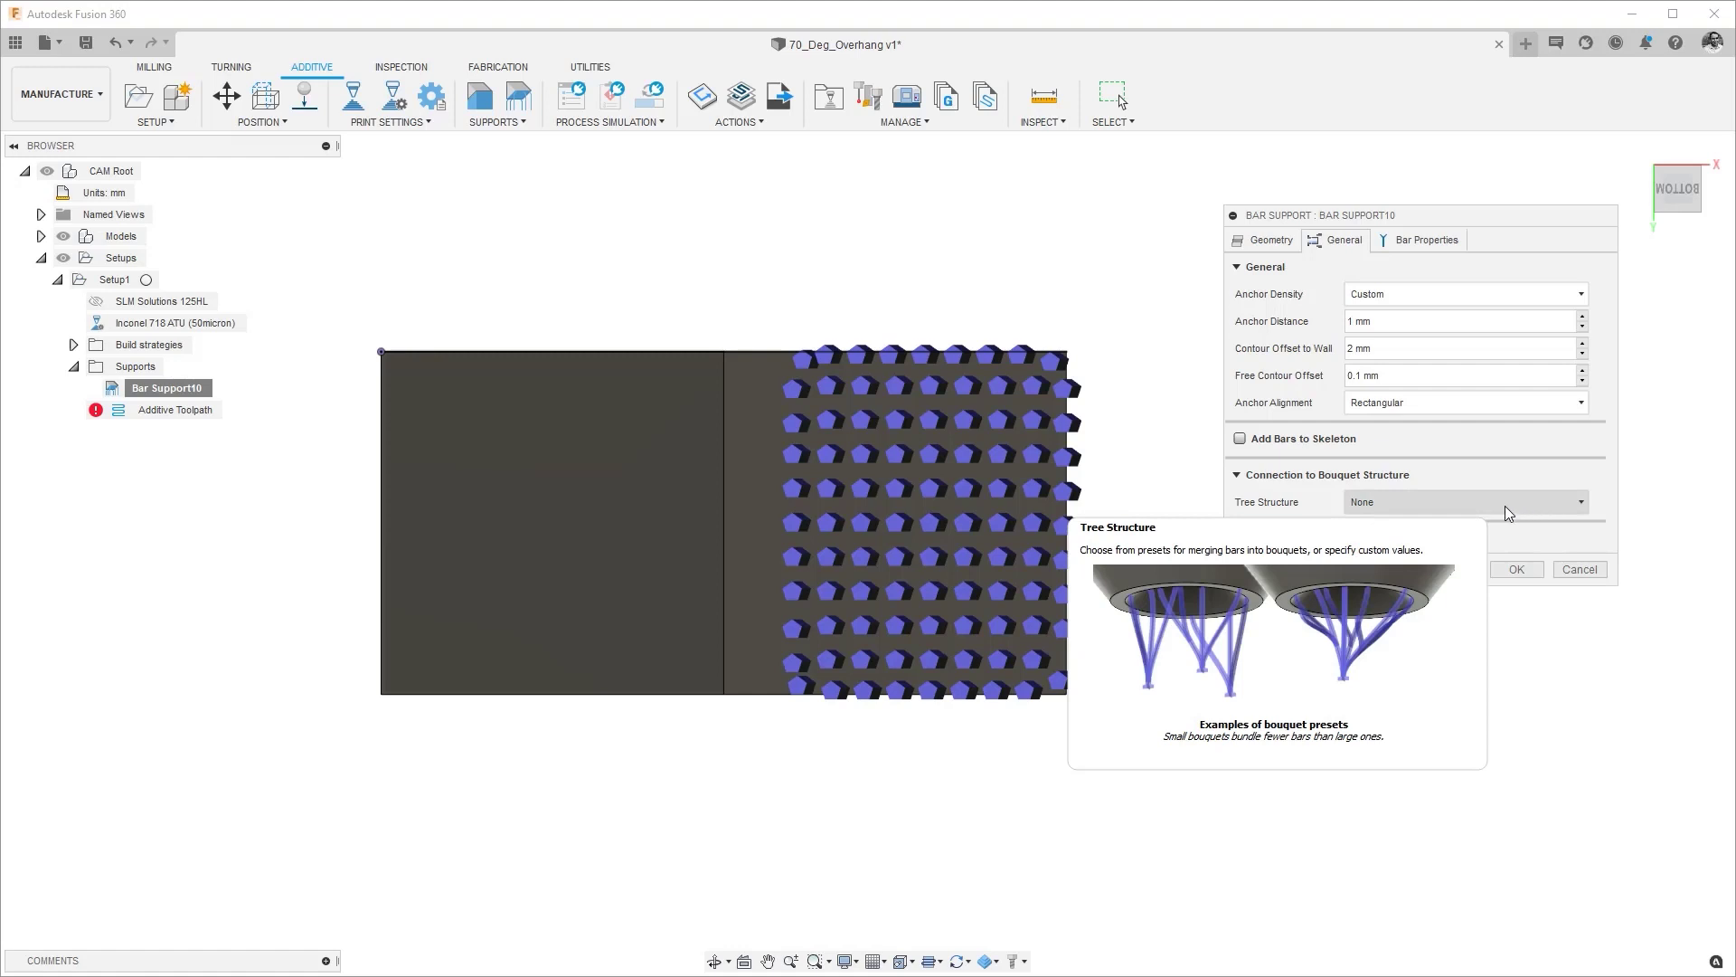
# Set Tree Structure to Small, regenerating the support as bouquets merging into three trunks
pyautogui.click(1462, 501)
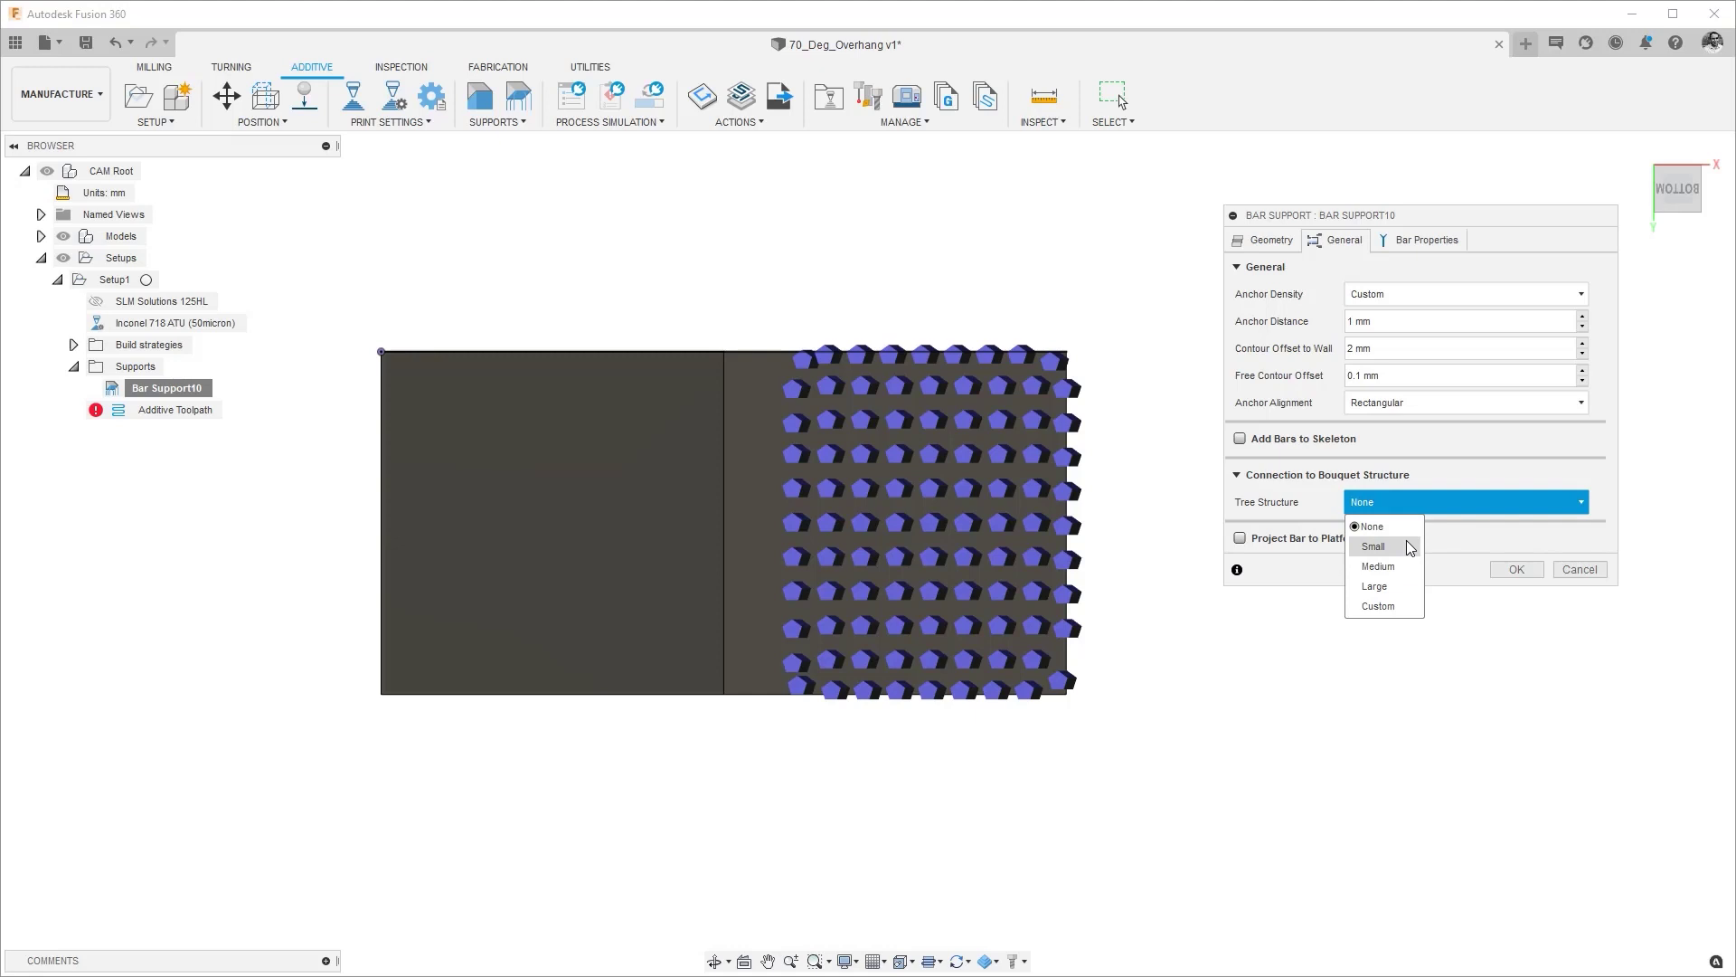
pyautogui.click(1407, 547)
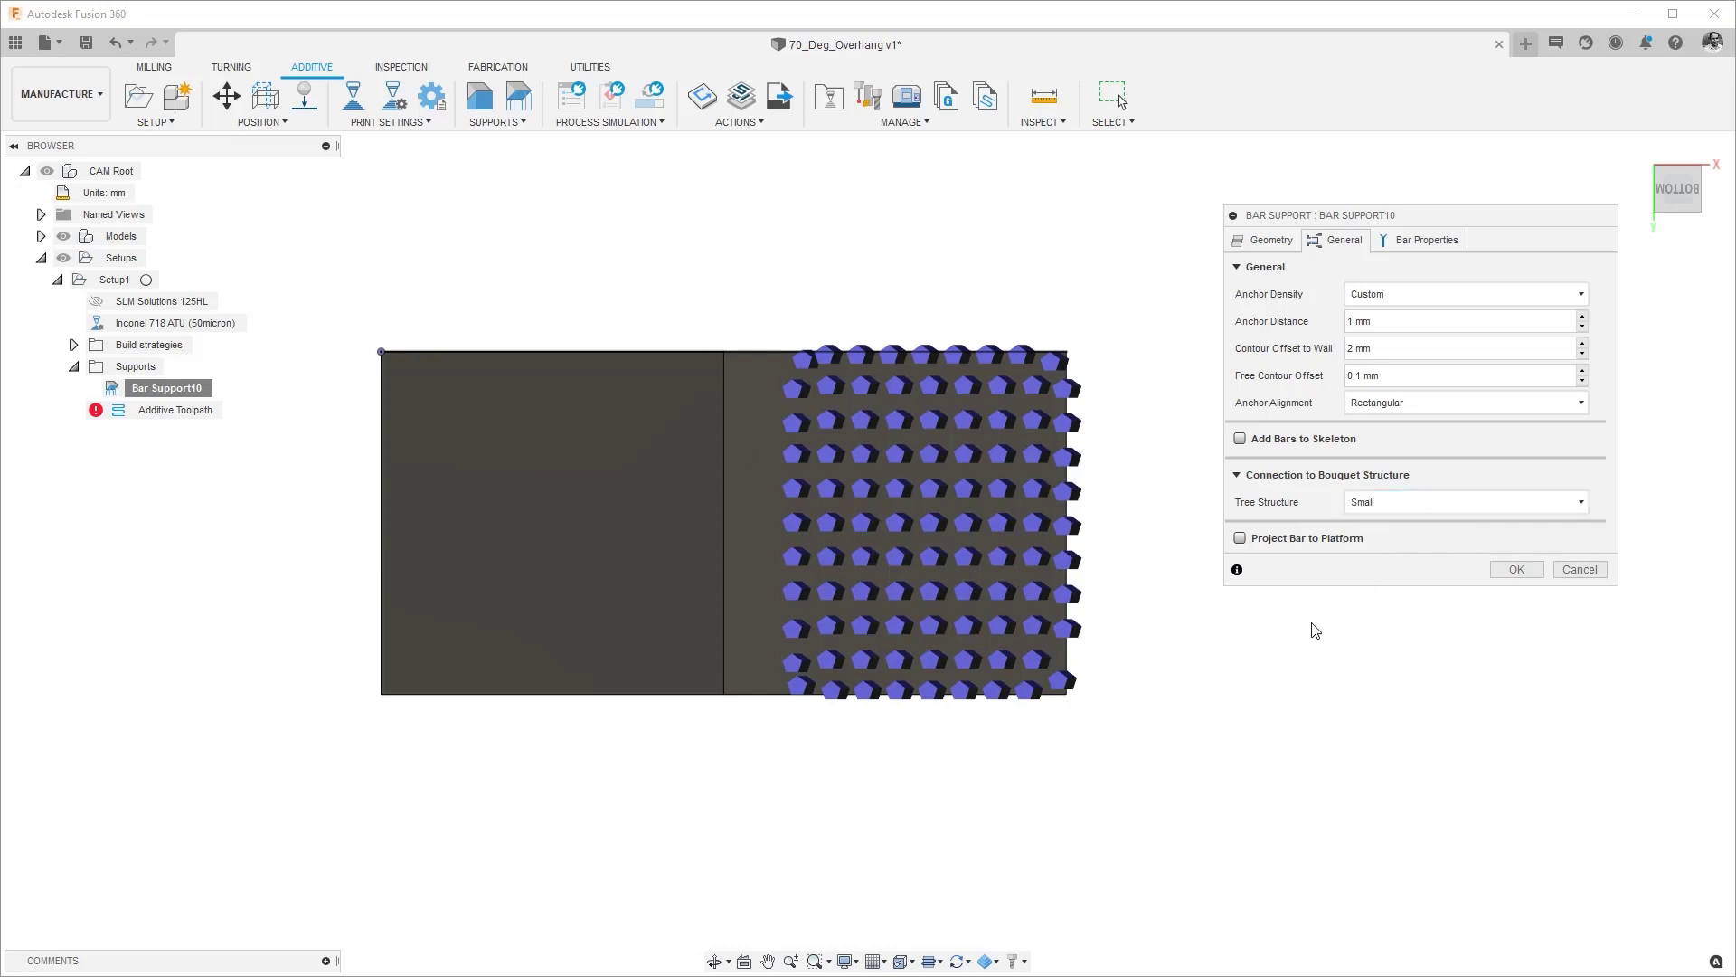
pyautogui.click(1518, 570)
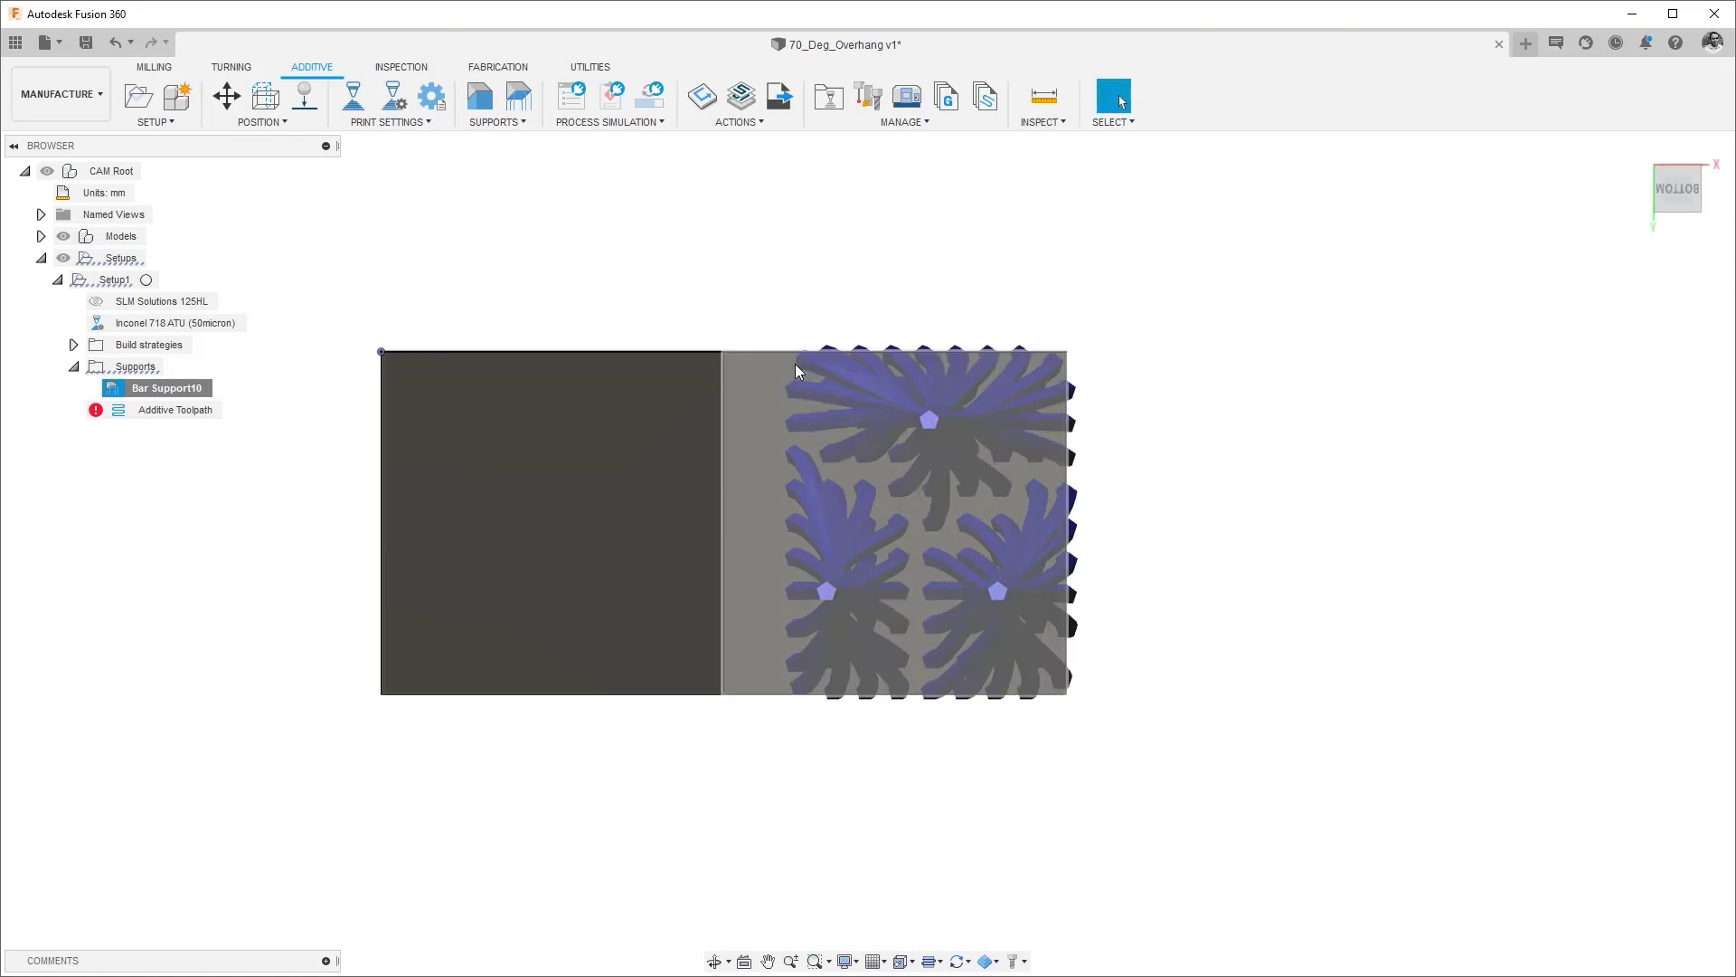
# Orbit, pan and zoom around the three-trunk bouquet support, ending at a straight front view
pyautogui.keyDown('shift'); pyautogui.moveTo(799, 437); pyautogui.dragTo(790, 266, button='middle'); pyautogui.keyUp('shift')
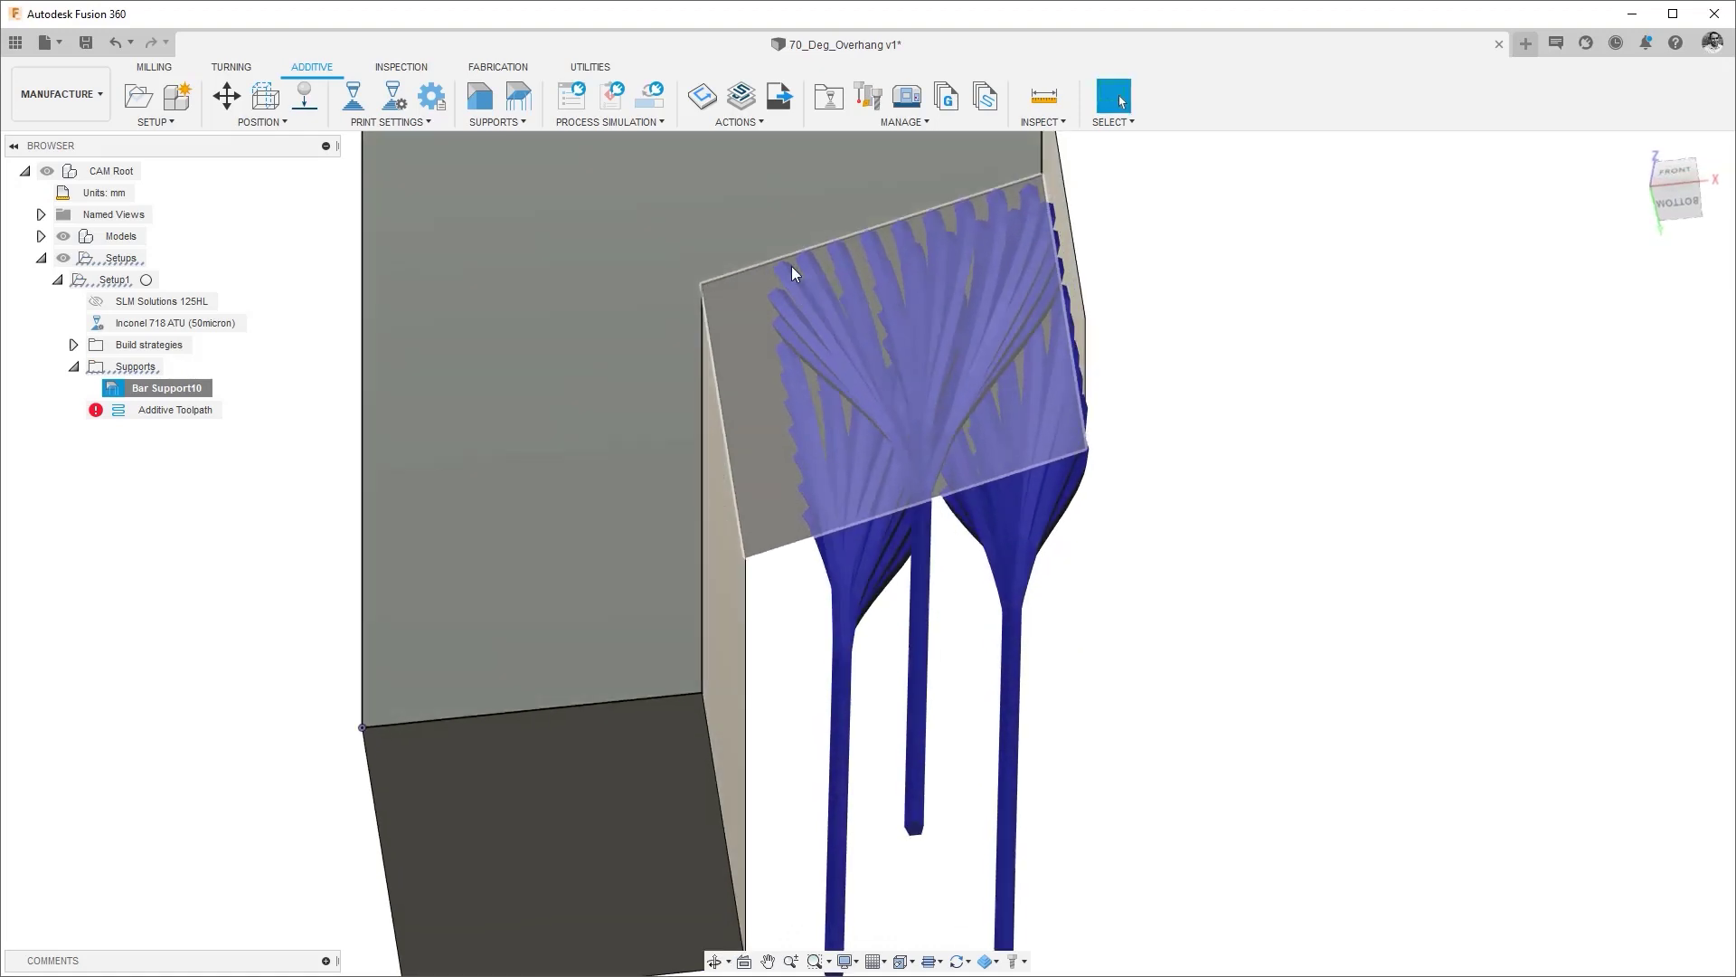
pyautogui.click(1679, 172)
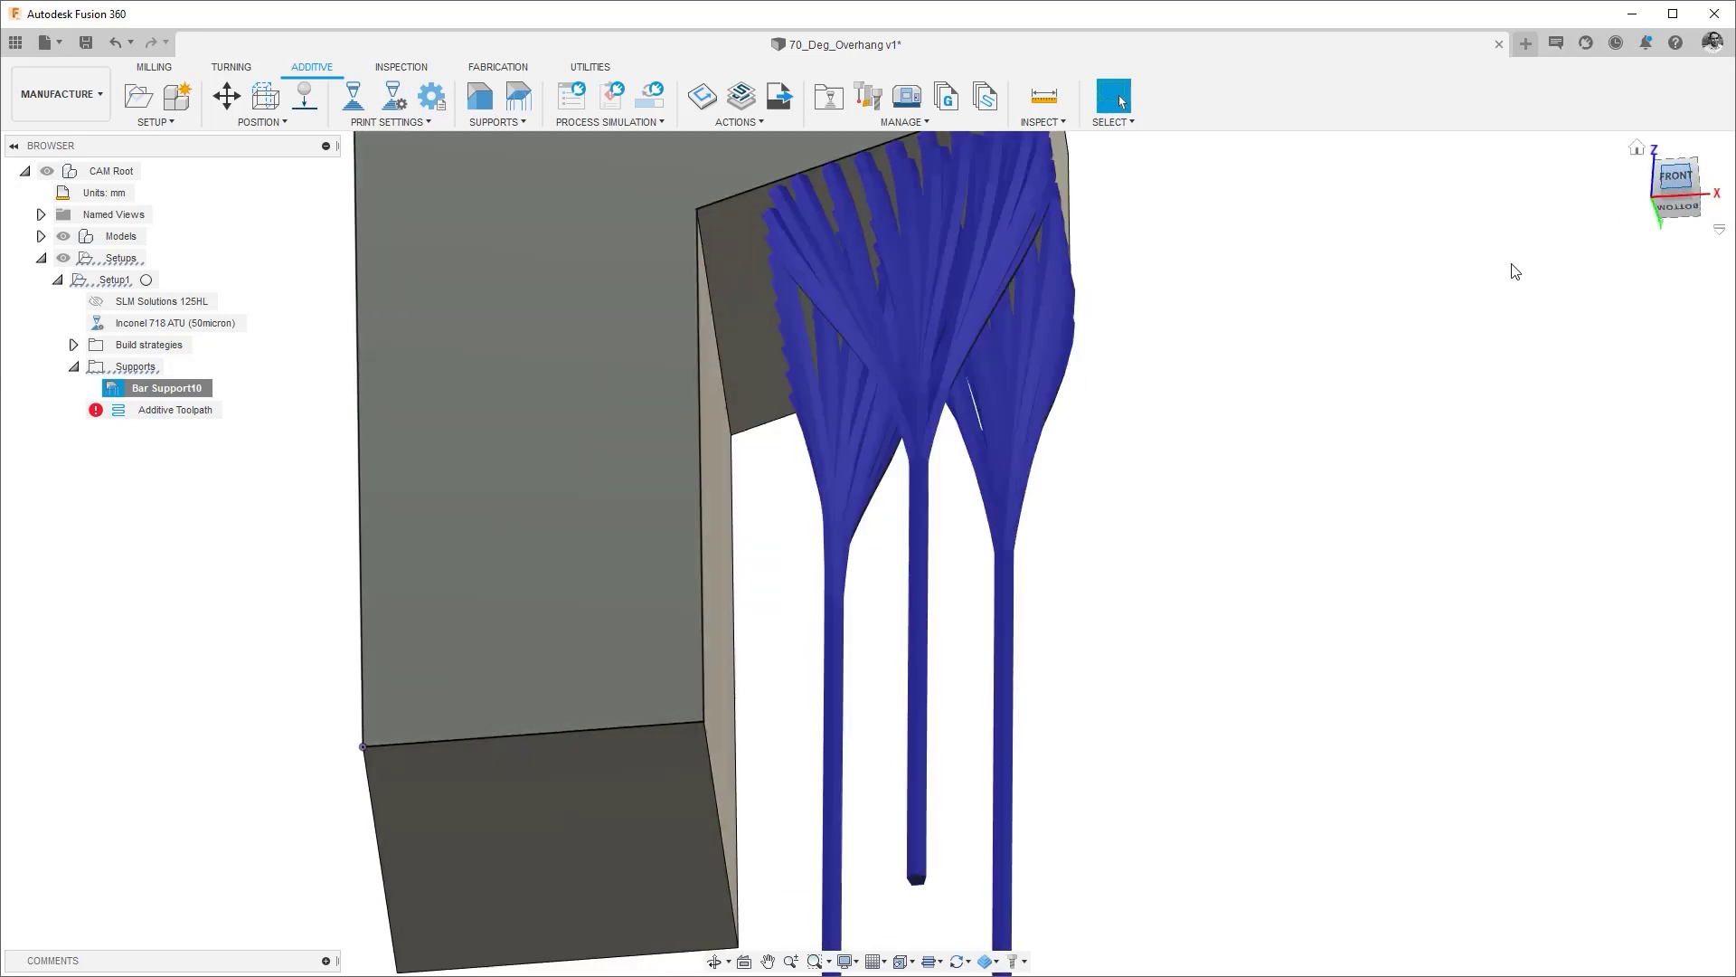
pyautogui.press('Escape')
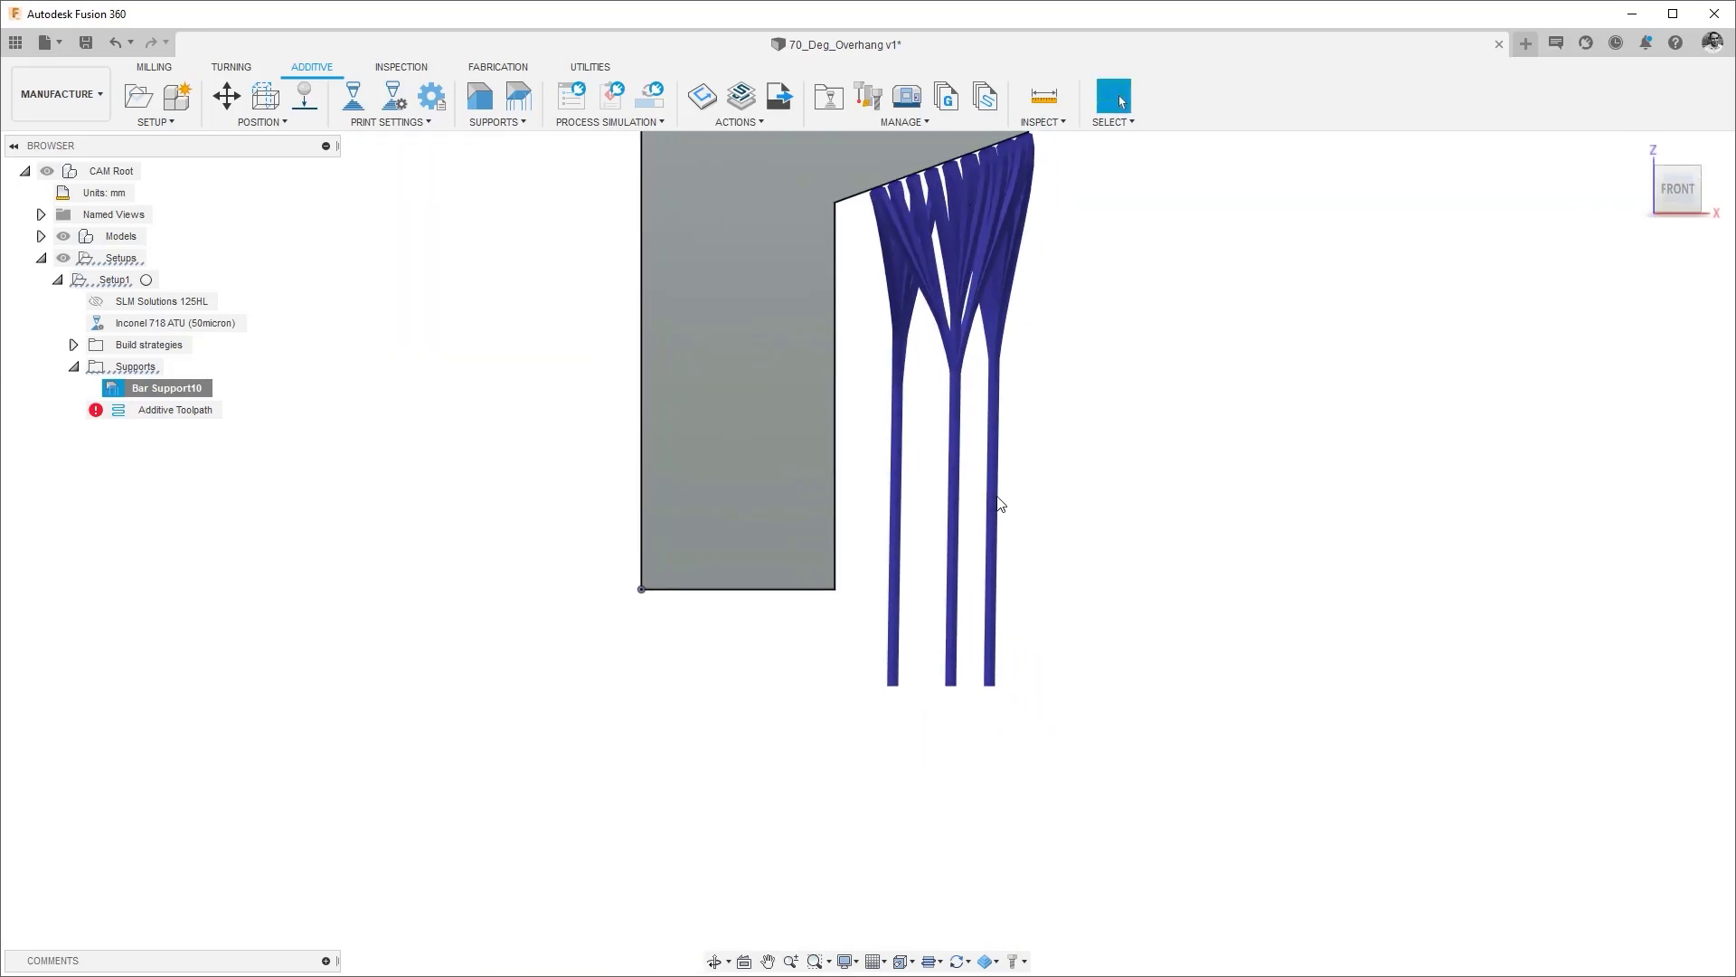
pyautogui.scroll(5, 924, 197)
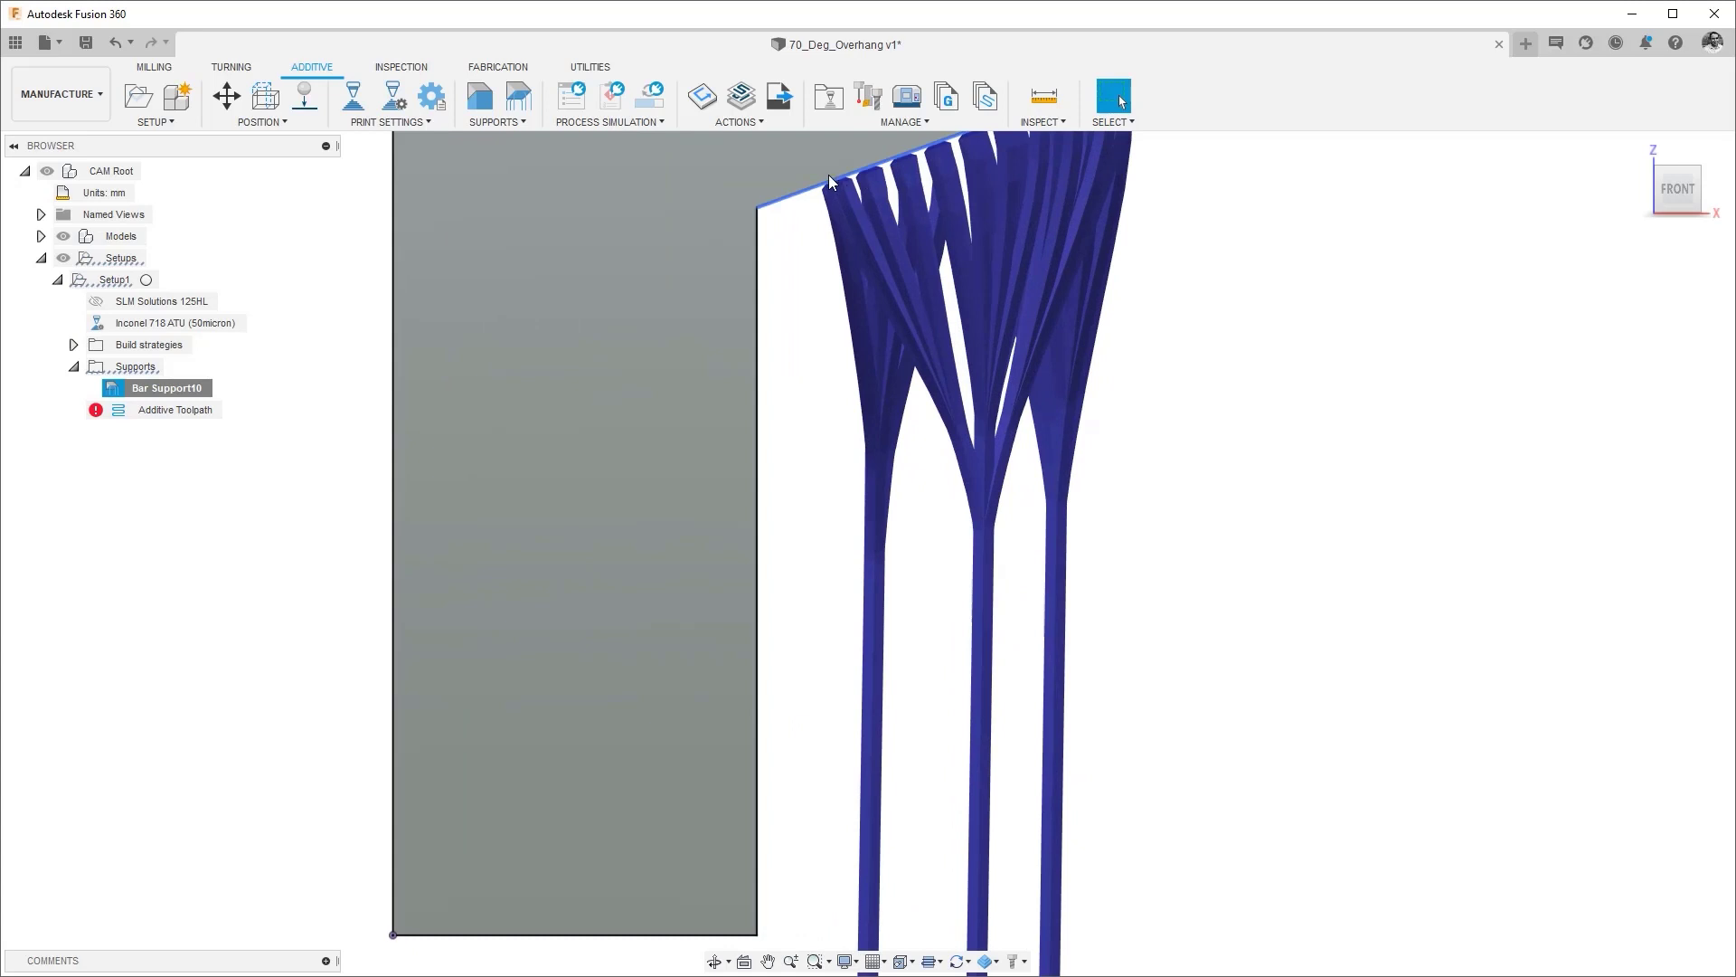
pyautogui.moveTo(833, 300); pyautogui.dragTo(893, 311, button='middle')
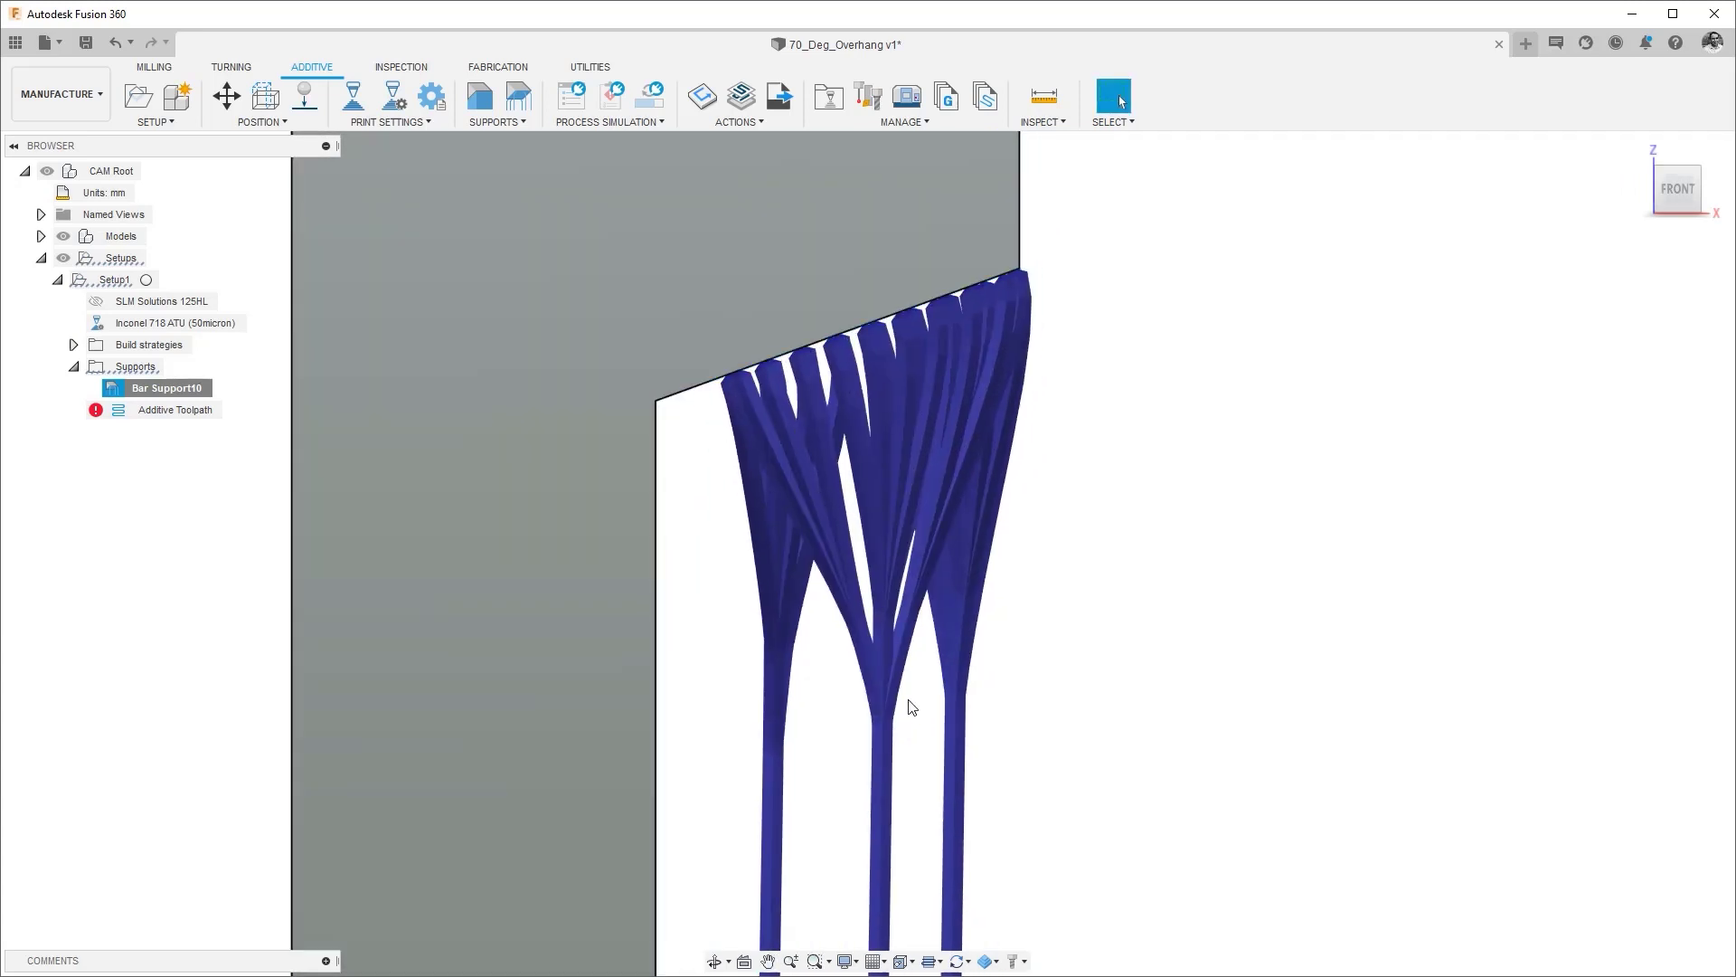
pyautogui.keyDown('shift'); pyautogui.moveTo(897, 699); pyautogui.dragTo(962, 457, button='middle'); pyautogui.keyUp('shift')
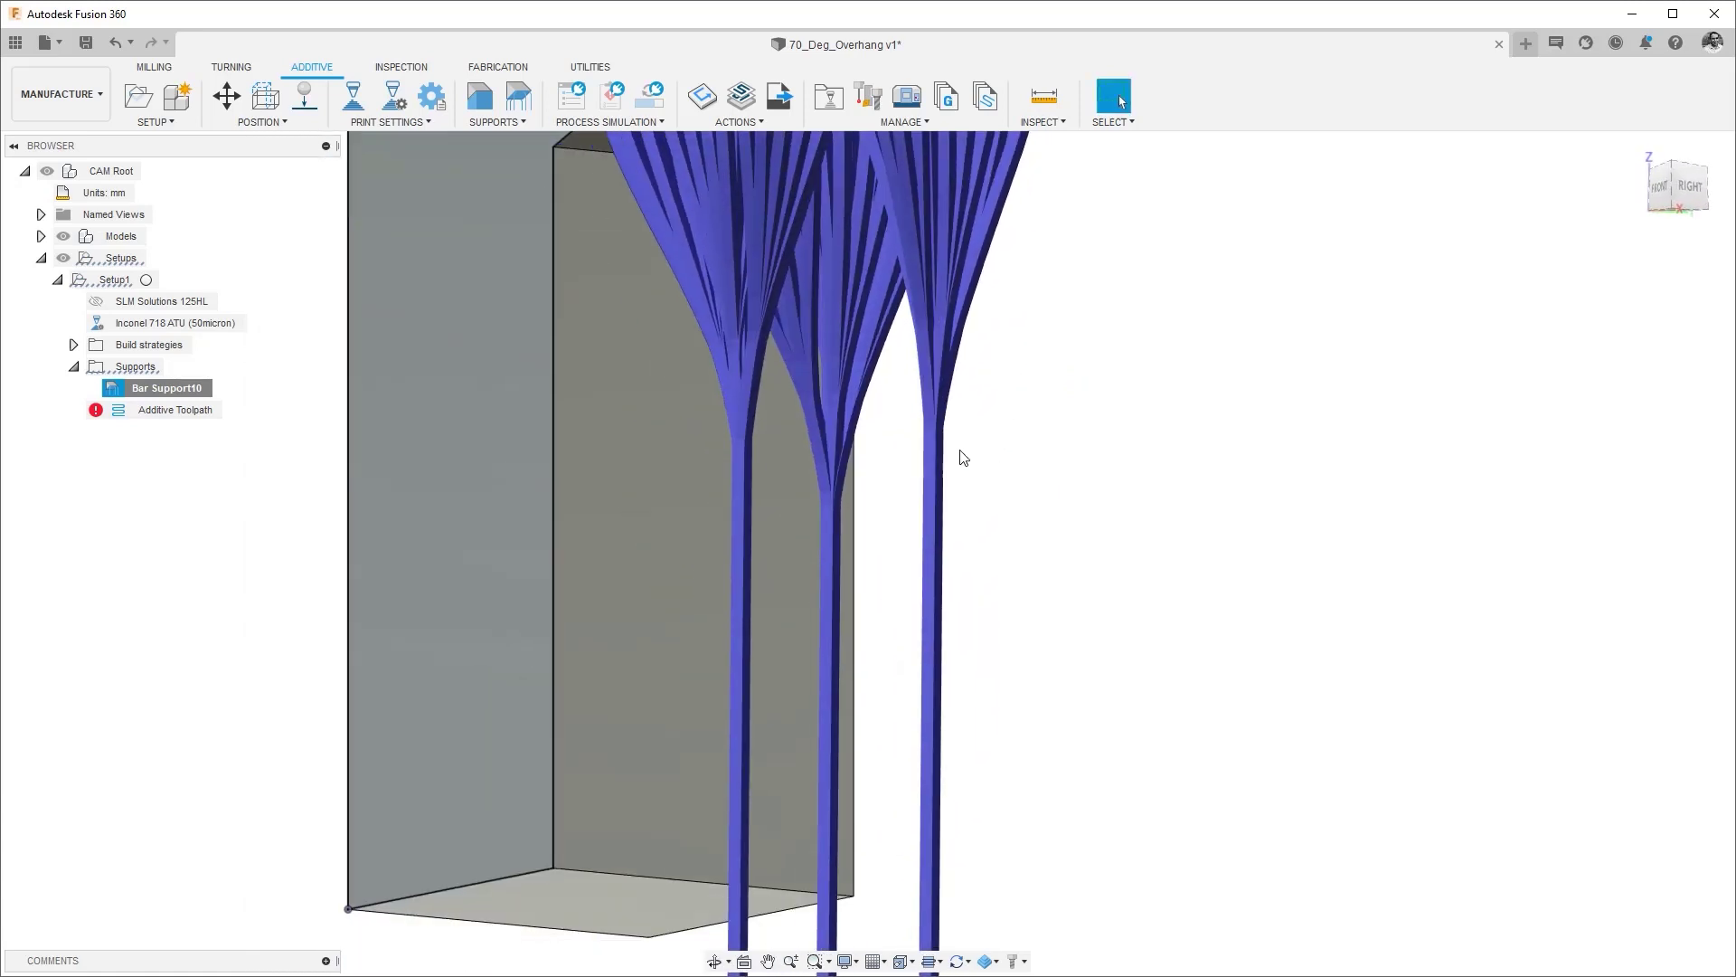
pyautogui.scroll(-5, 926, 515)
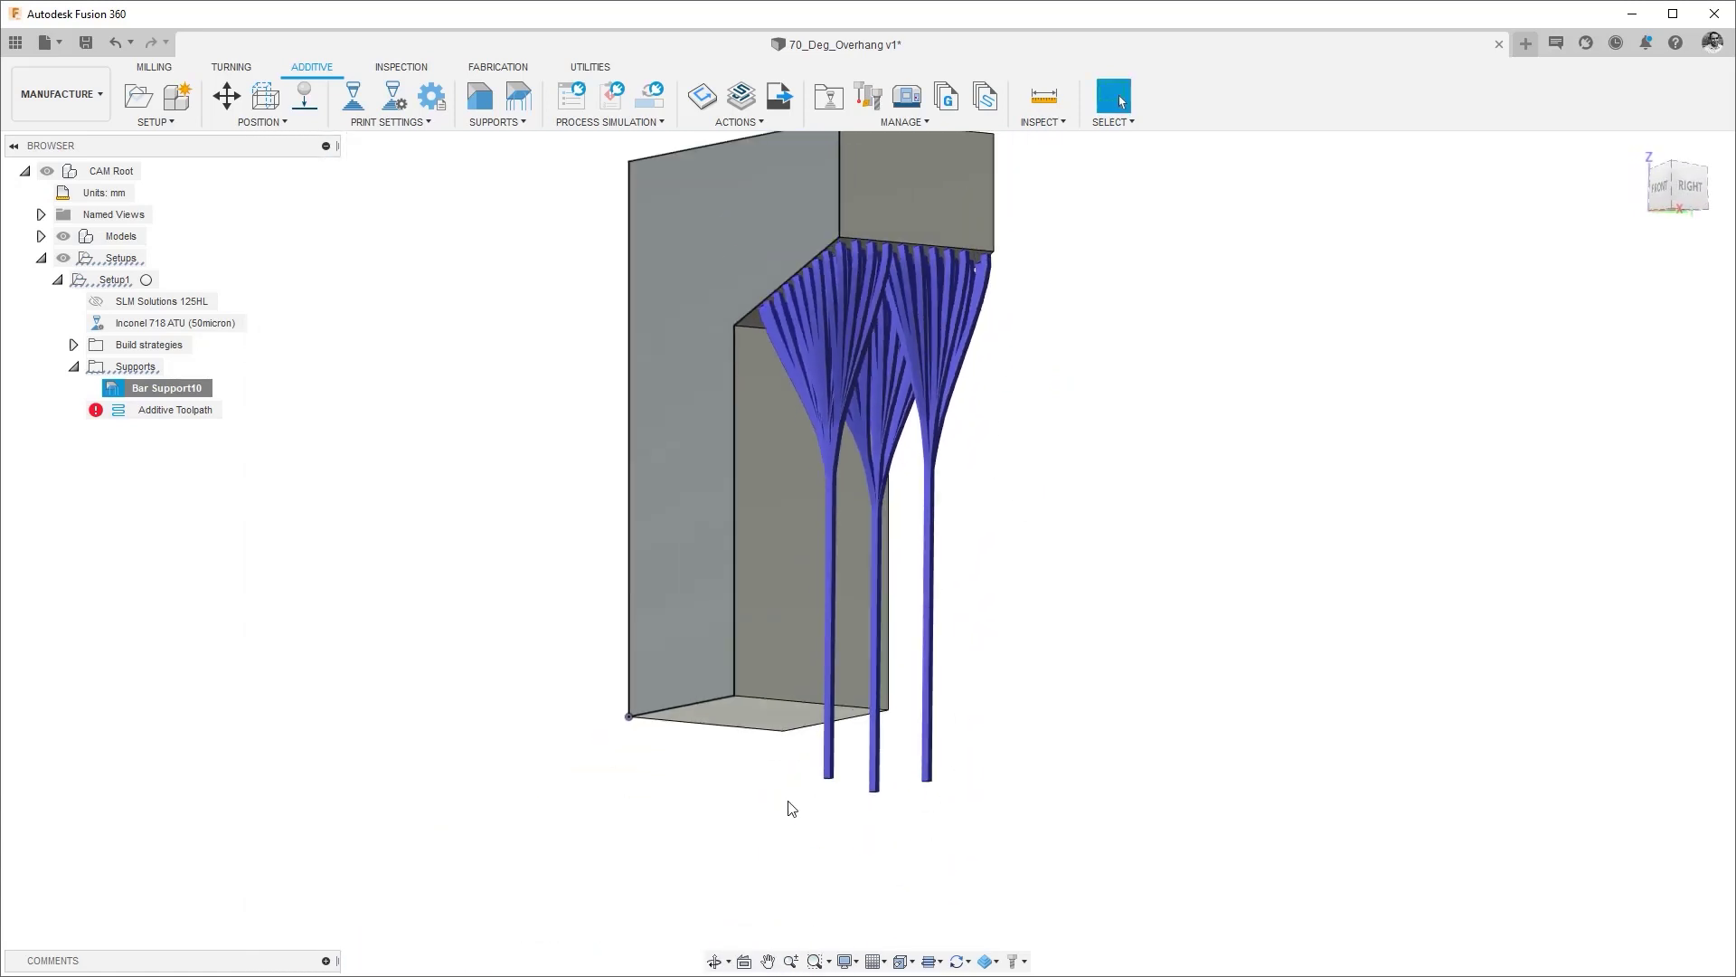
pyautogui.keyDown('shift'); pyautogui.moveTo(974, 741); pyautogui.dragTo(1352, 481, button='middle'); pyautogui.keyUp('shift')
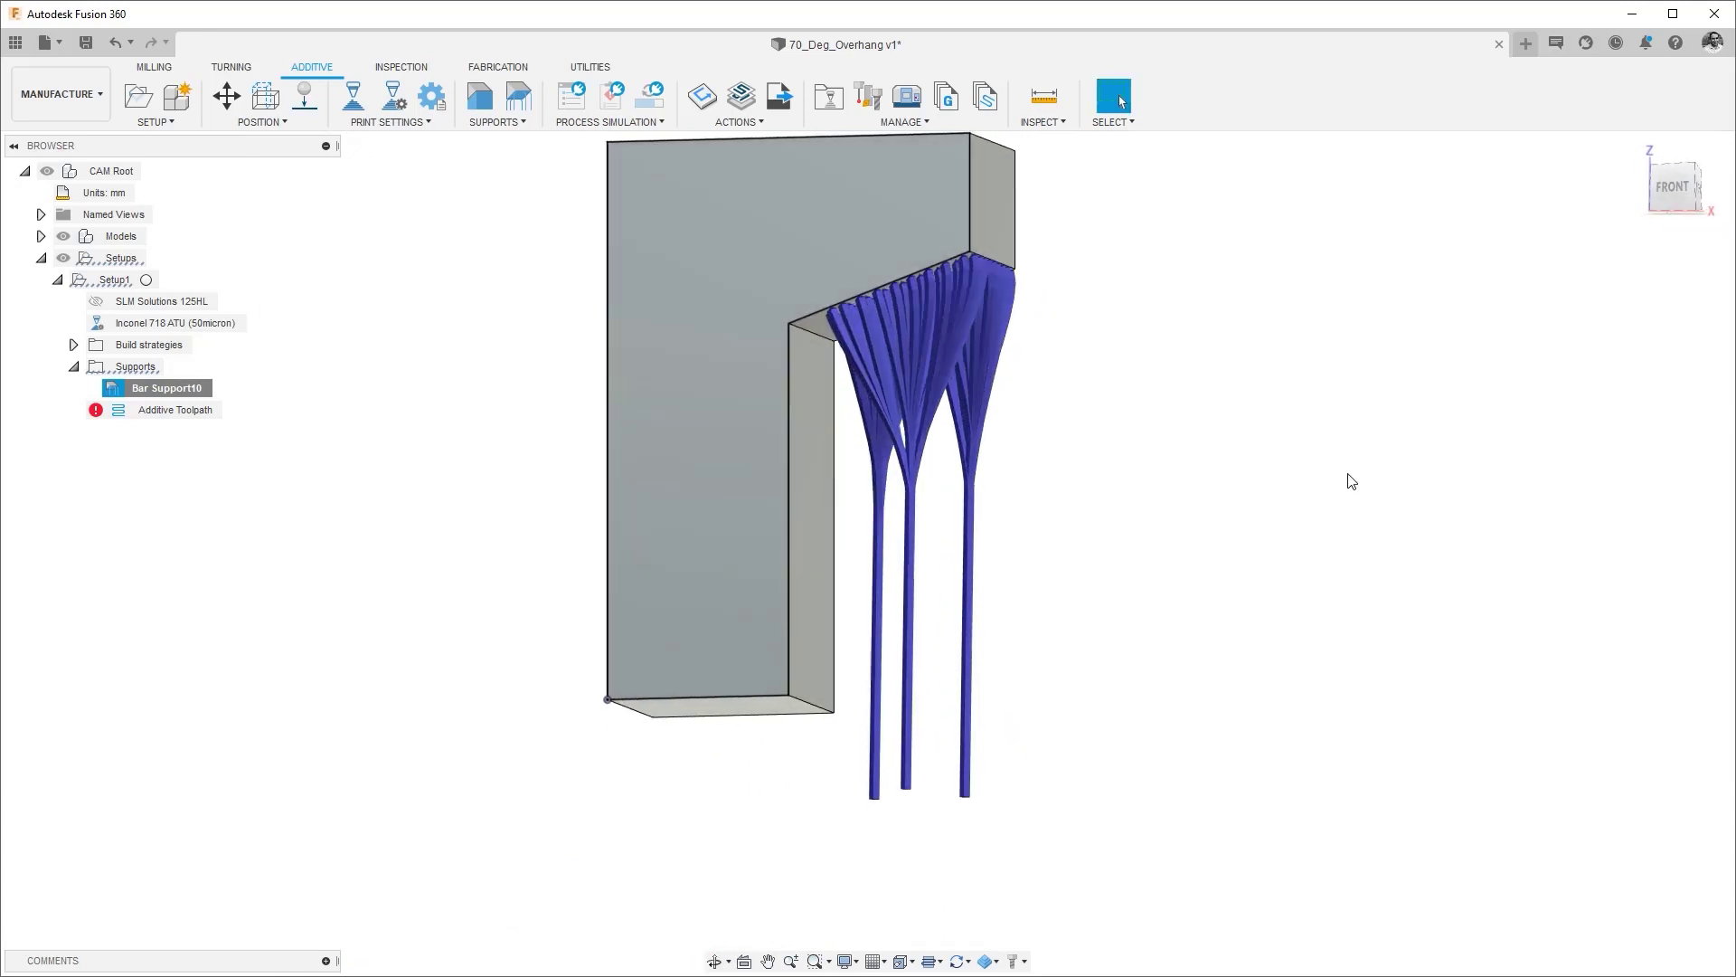
pyautogui.click(1671, 187)
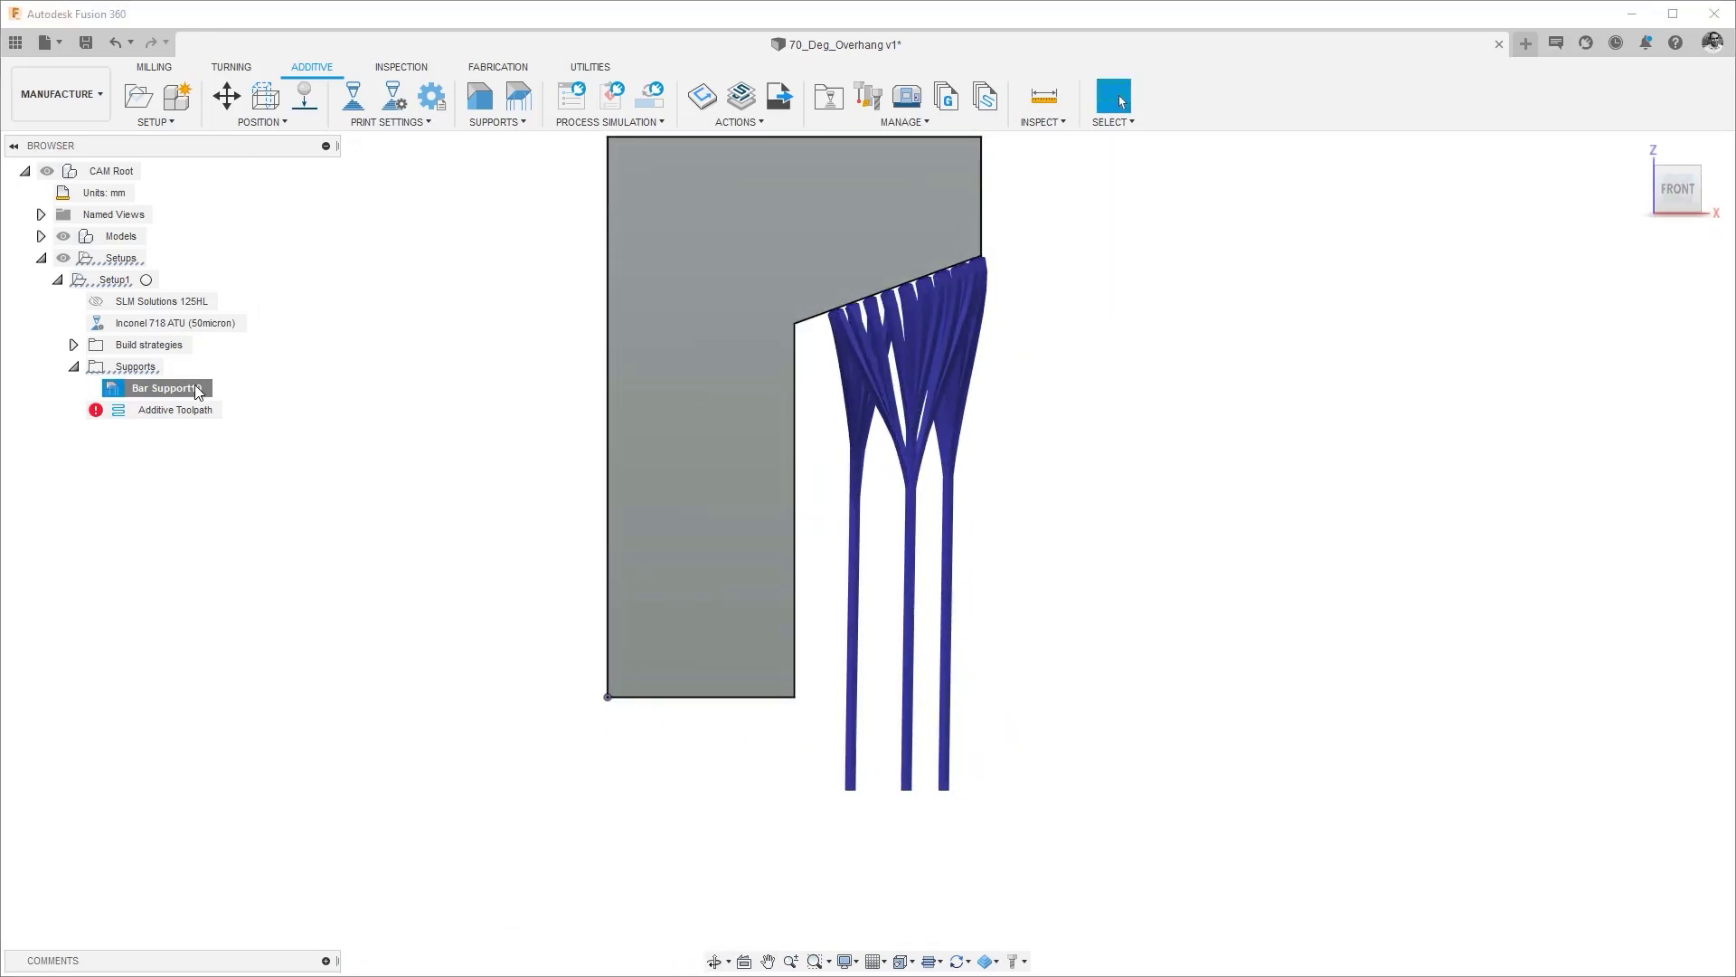
pyautogui.rightClick(197, 387)
# Switch Bar Support10's Tree Structure to Large so its branches converge into a single trunk
pyautogui.click(221, 404)
pyautogui.click(1337, 239)
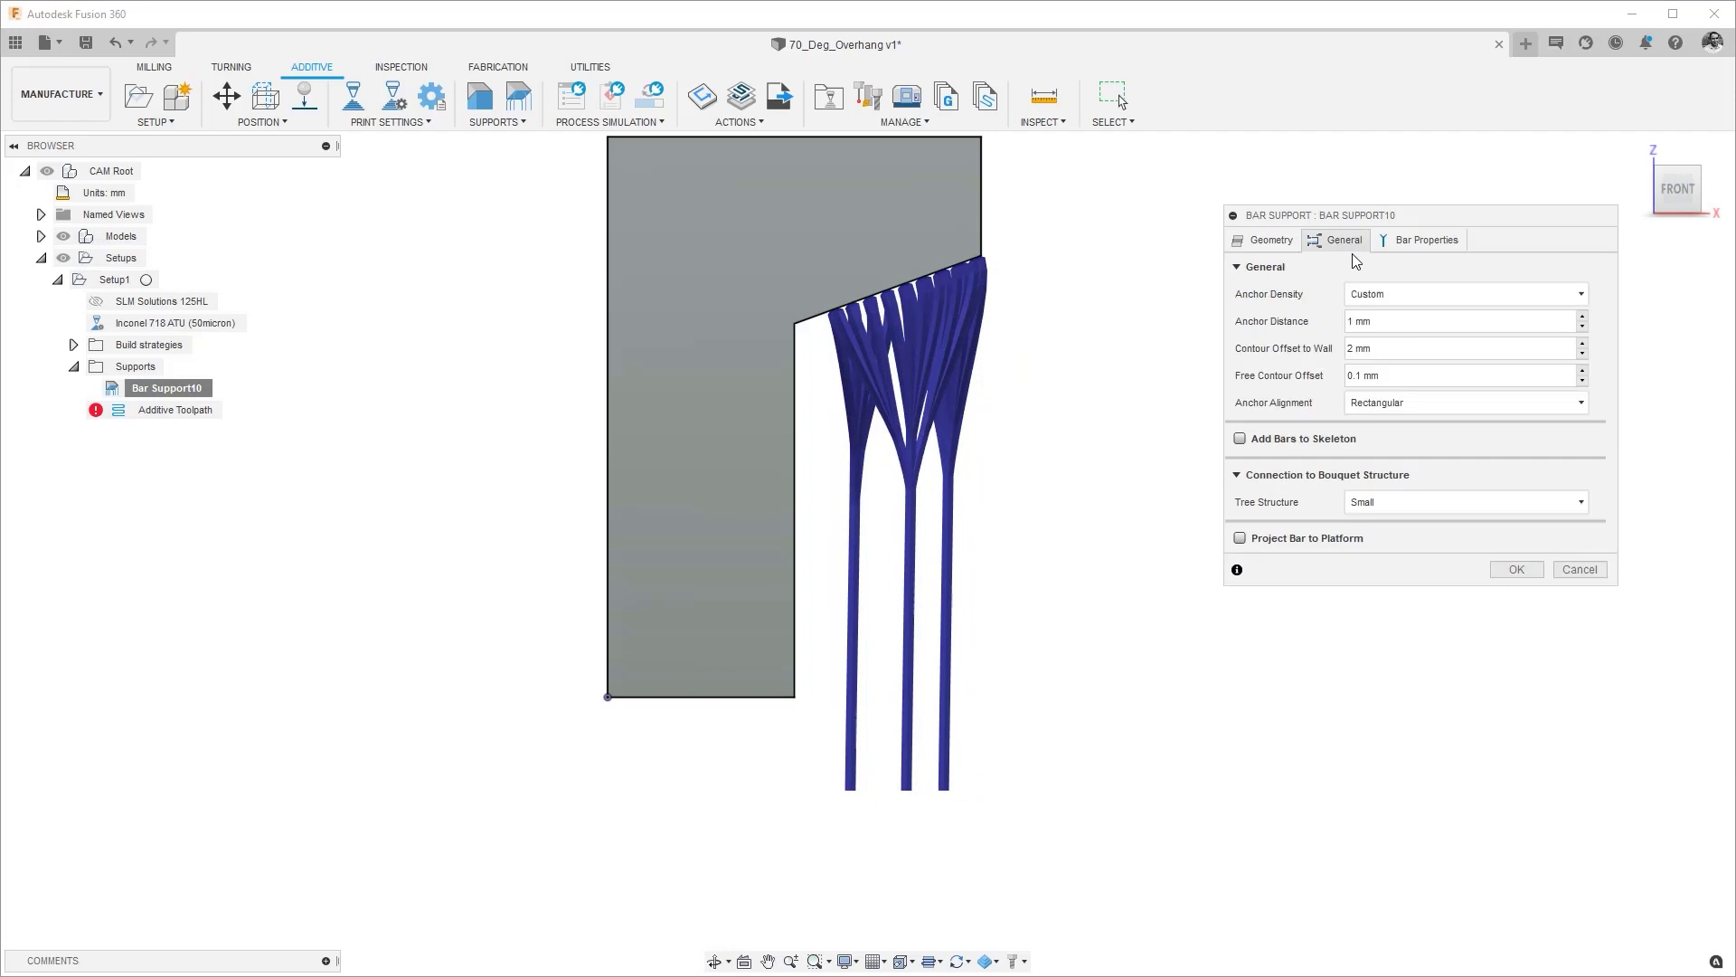
pyautogui.click(1376, 507)
pyautogui.click(1376, 586)
pyautogui.click(1517, 569)
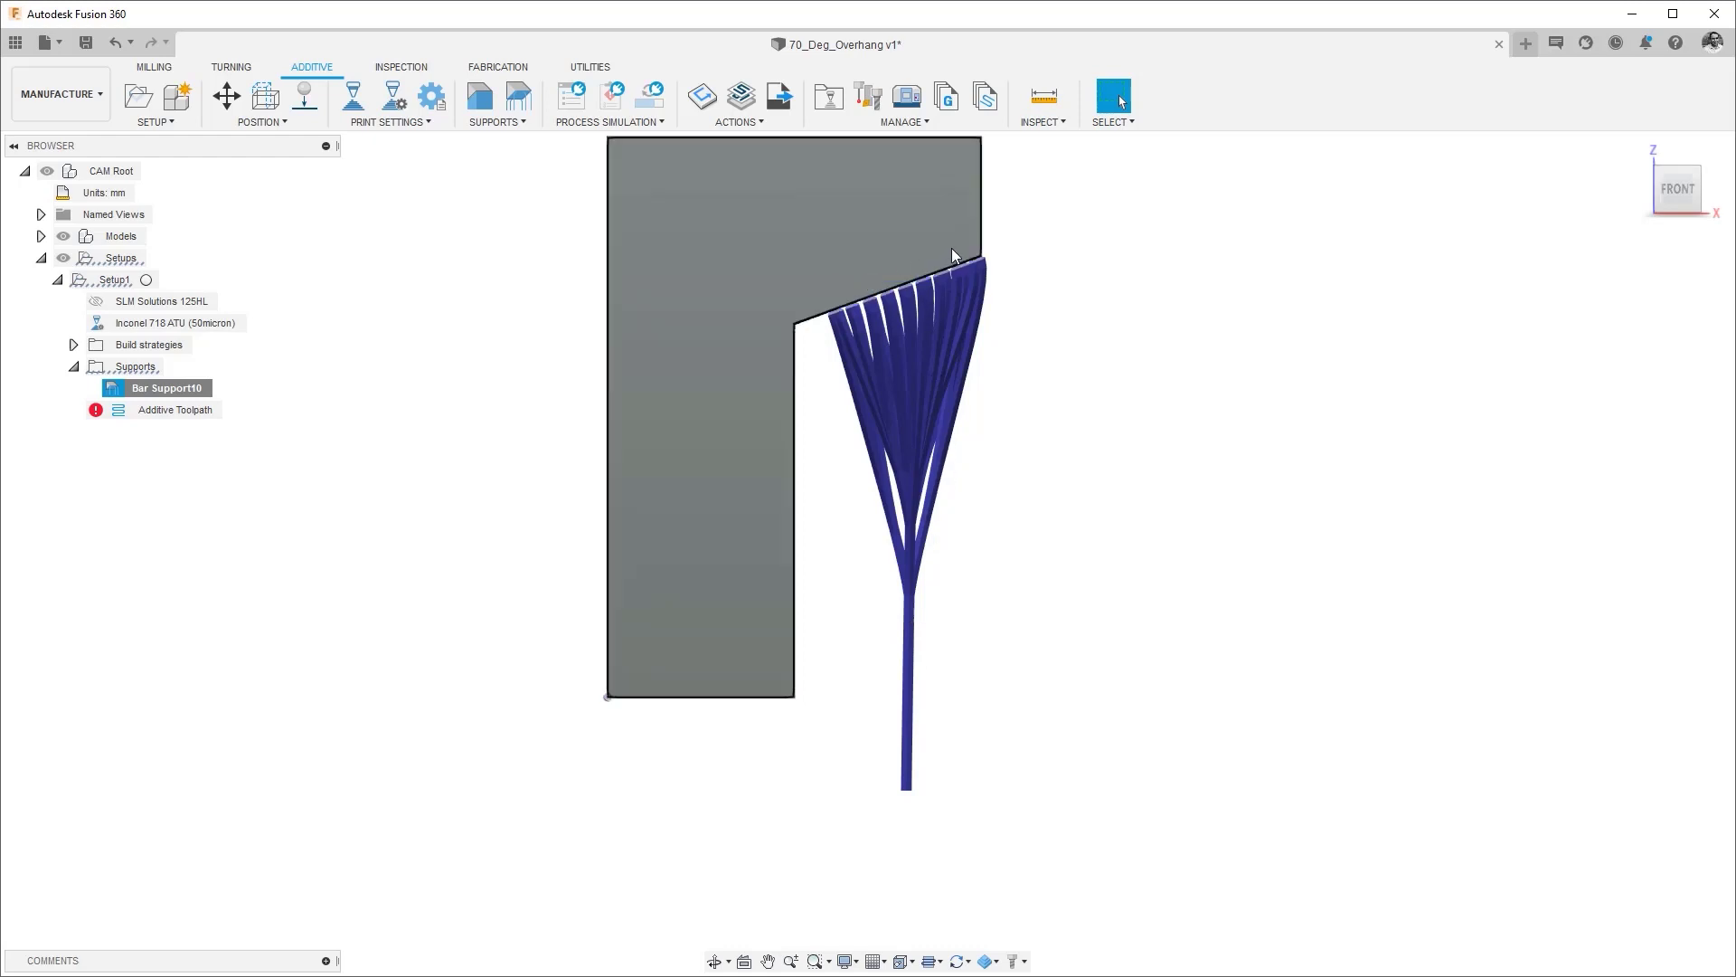
pyautogui.moveTo(1027, 675)
pyautogui.keyDown('shift'); pyautogui.mouseDown(button='middle')
pyautogui.moveTo(926, 589)
pyautogui.moveTo(1008, 649)
pyautogui.mouseUp(button='middle'); pyautogui.keyUp('shift')
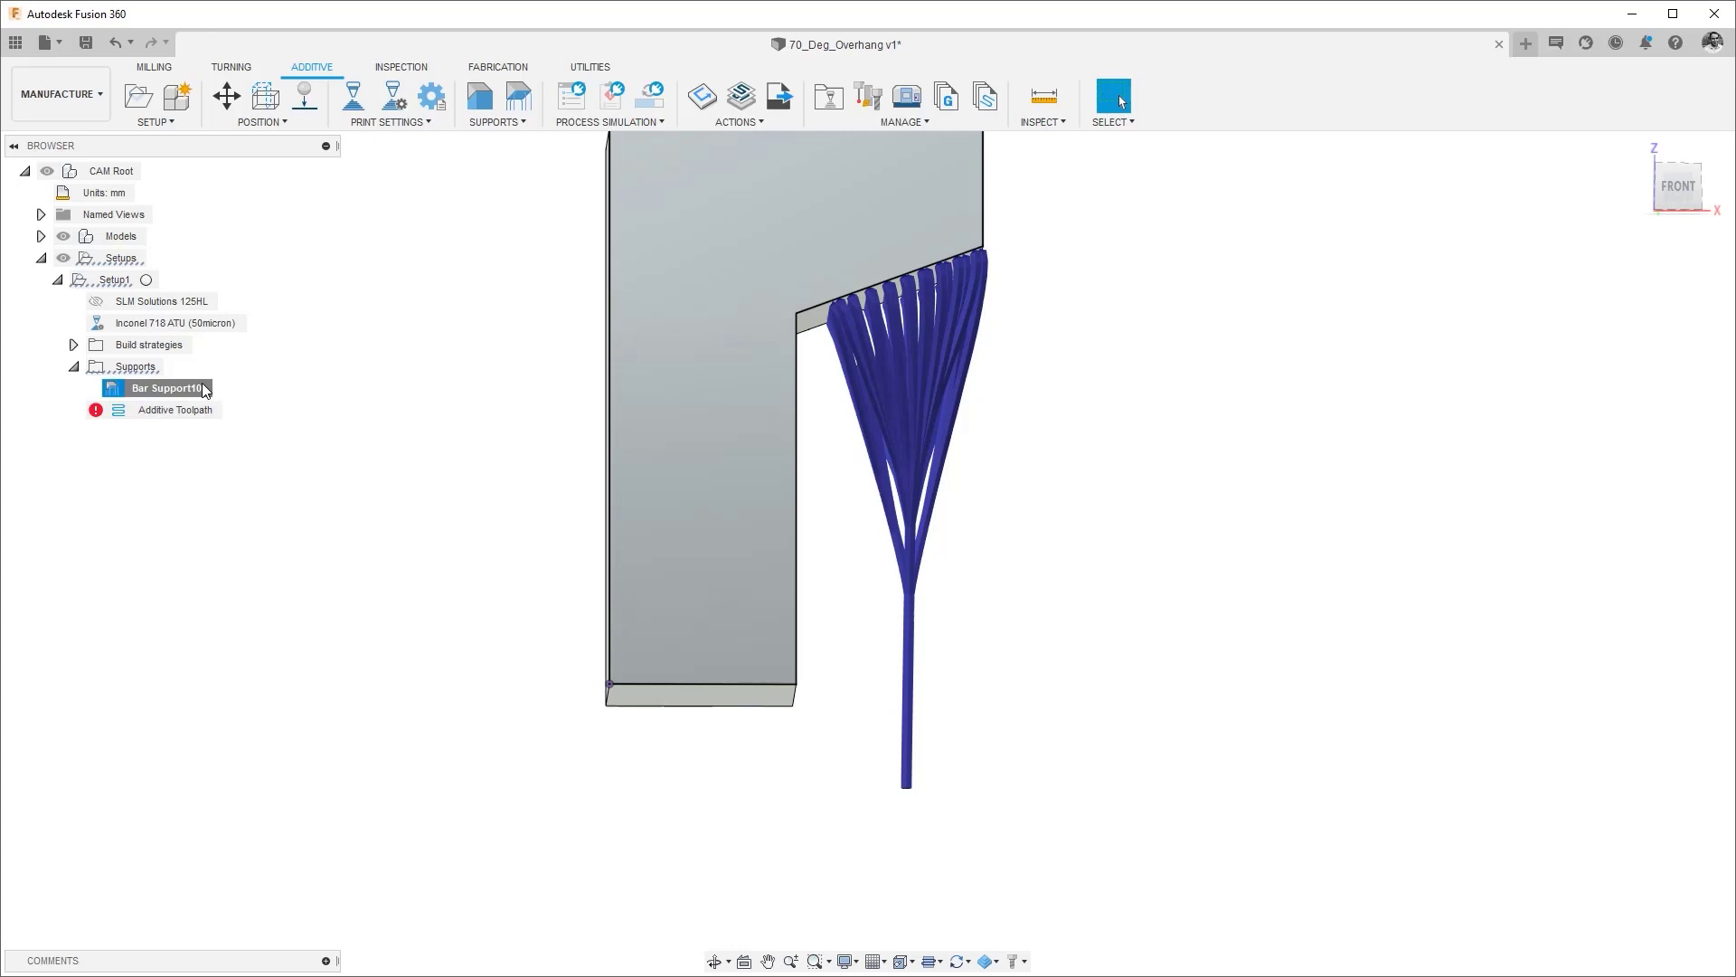
pyautogui.rightClick(205, 391)
# Keep Custom anchor density and set a Custom tree structure: 25 mm diameter, 20 mm height, depth 3
pyautogui.click(226, 398)
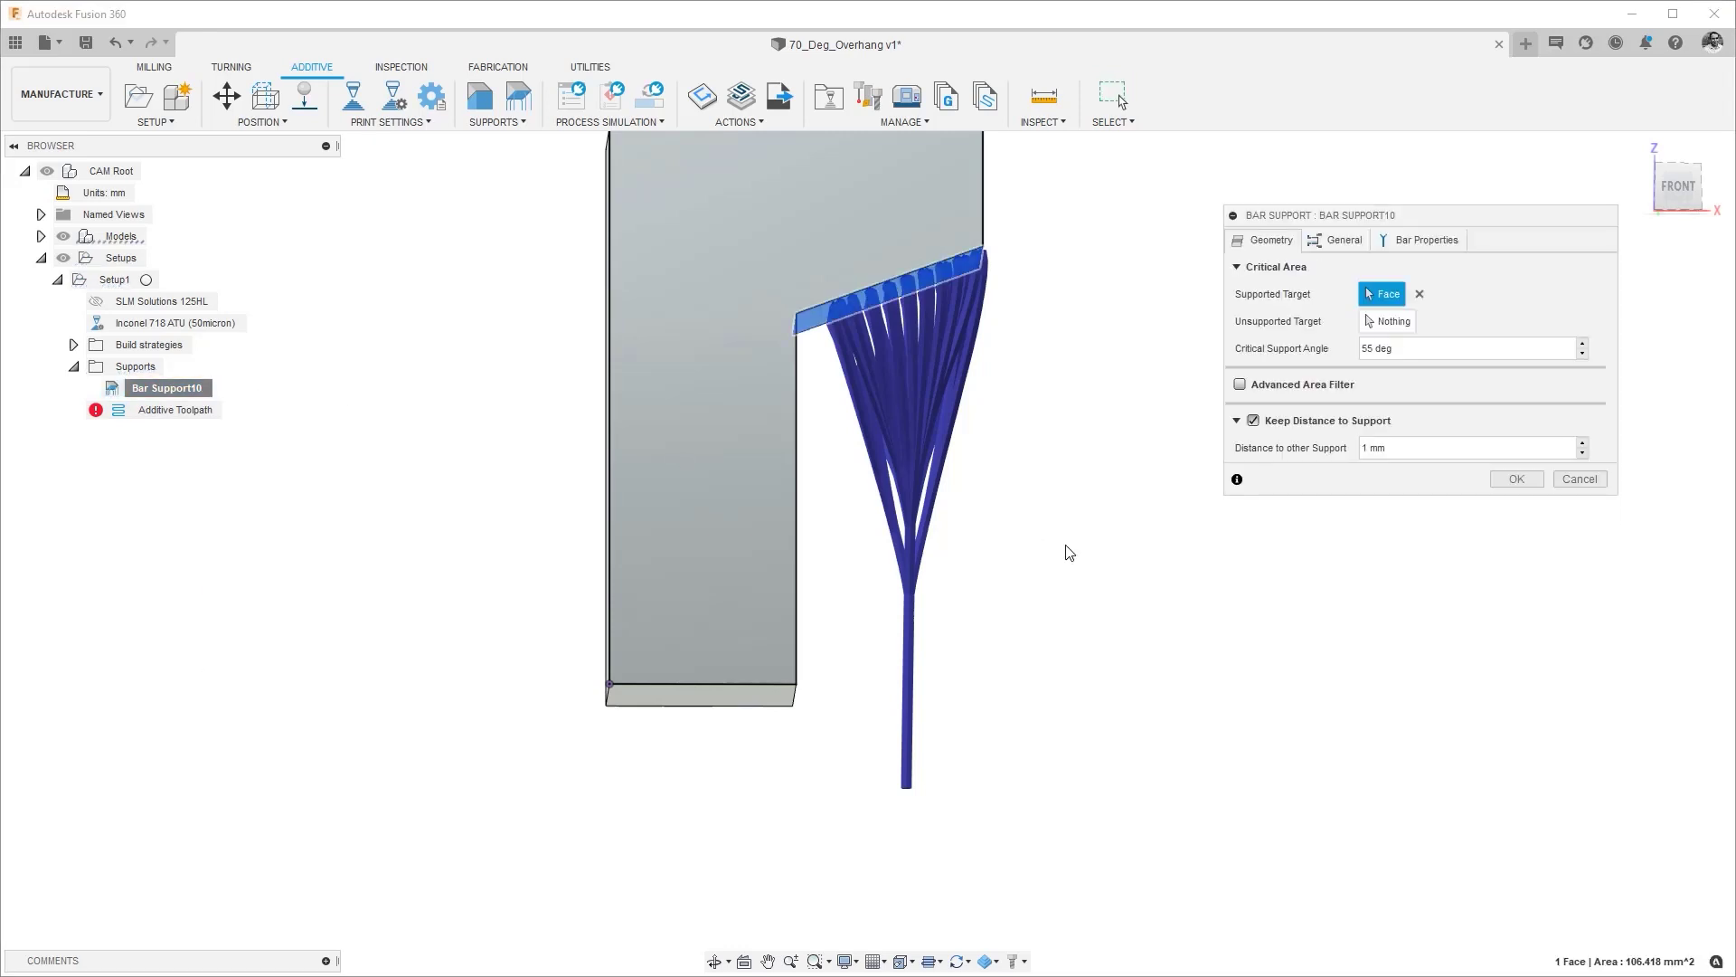
pyautogui.click(1342, 240)
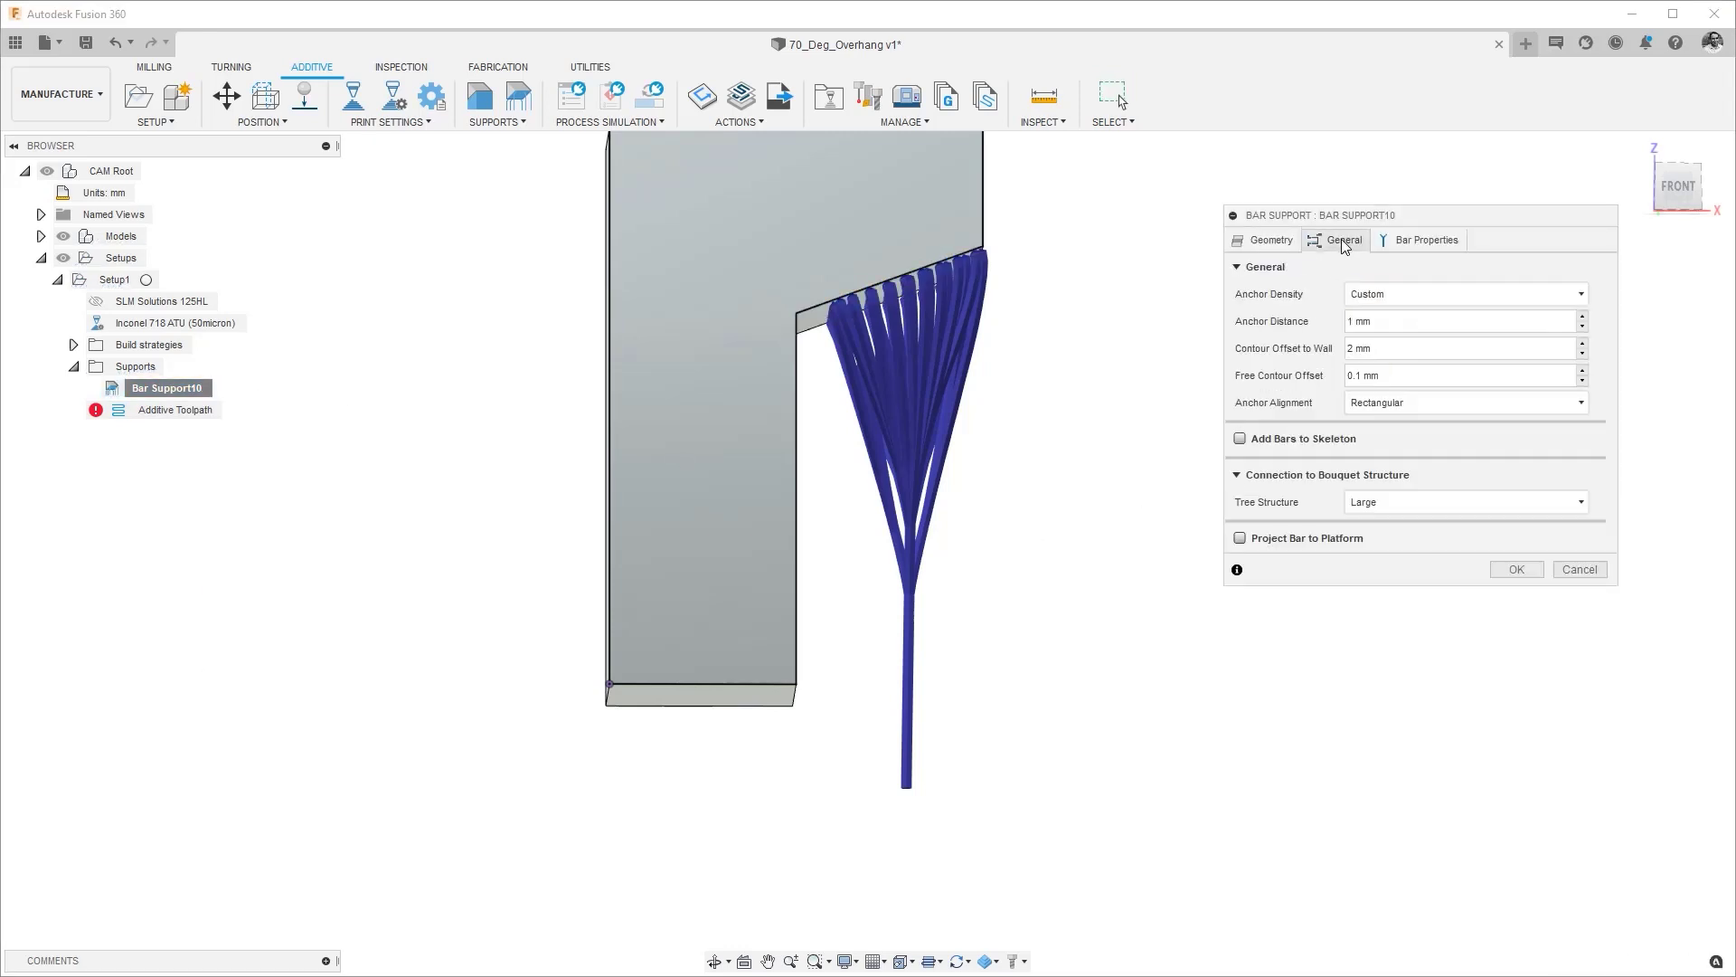
pyautogui.click(1398, 295)
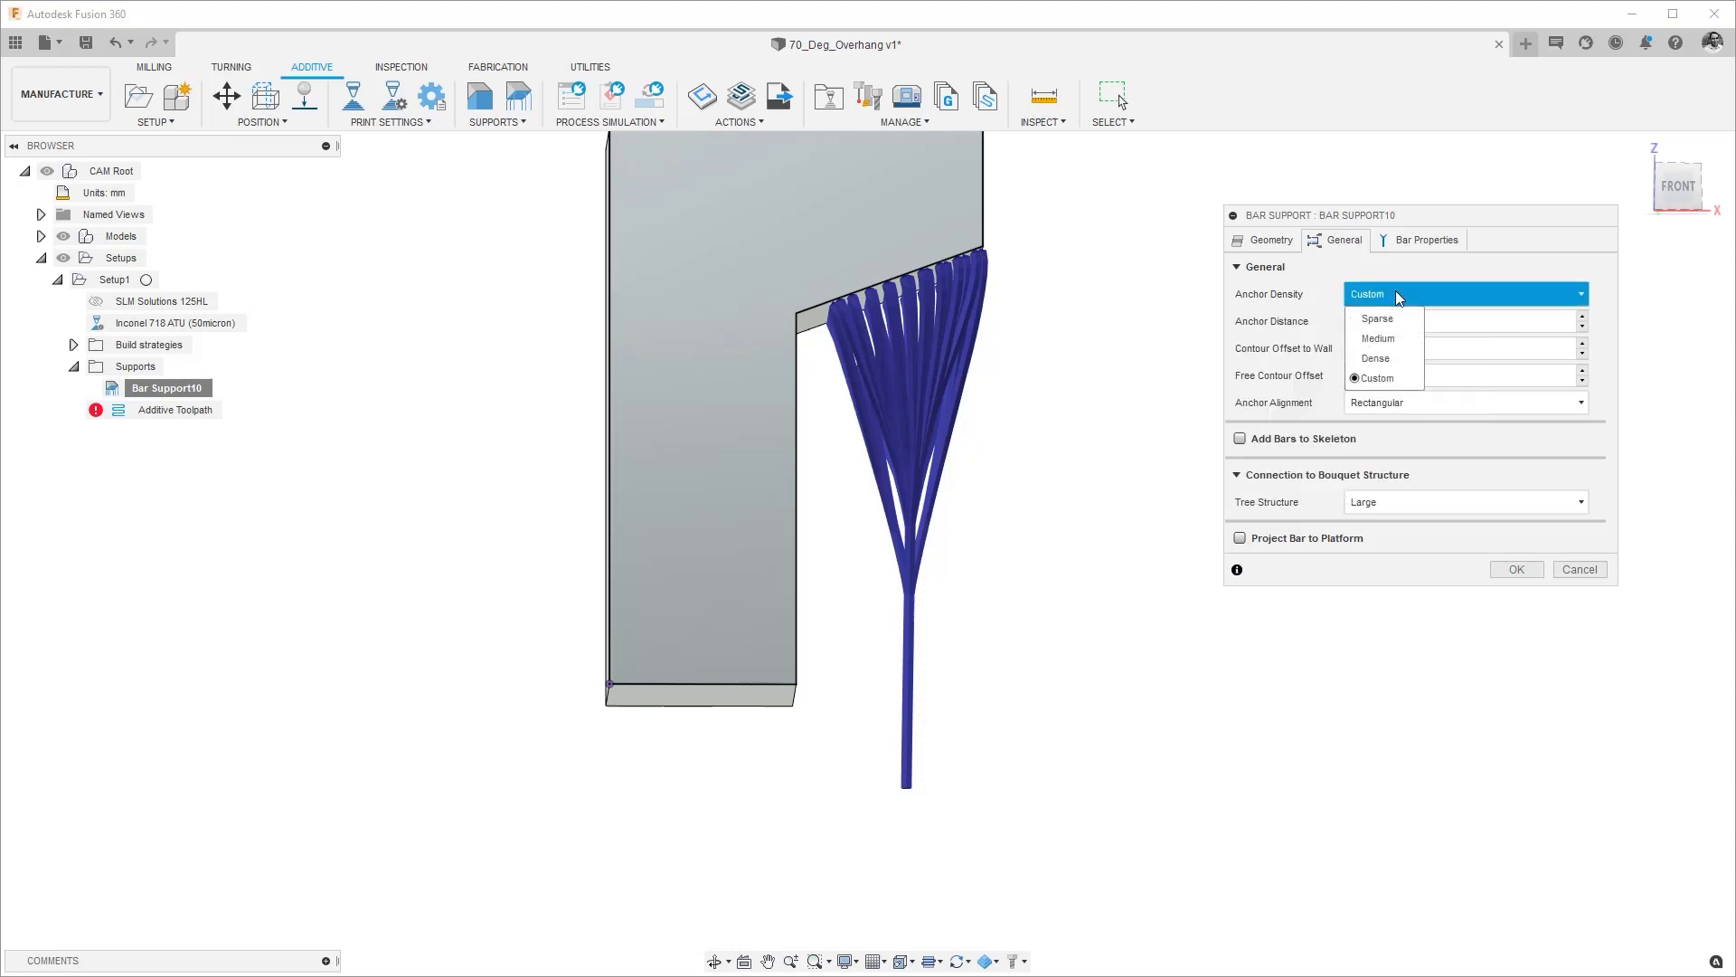
pyautogui.click(1304, 296)
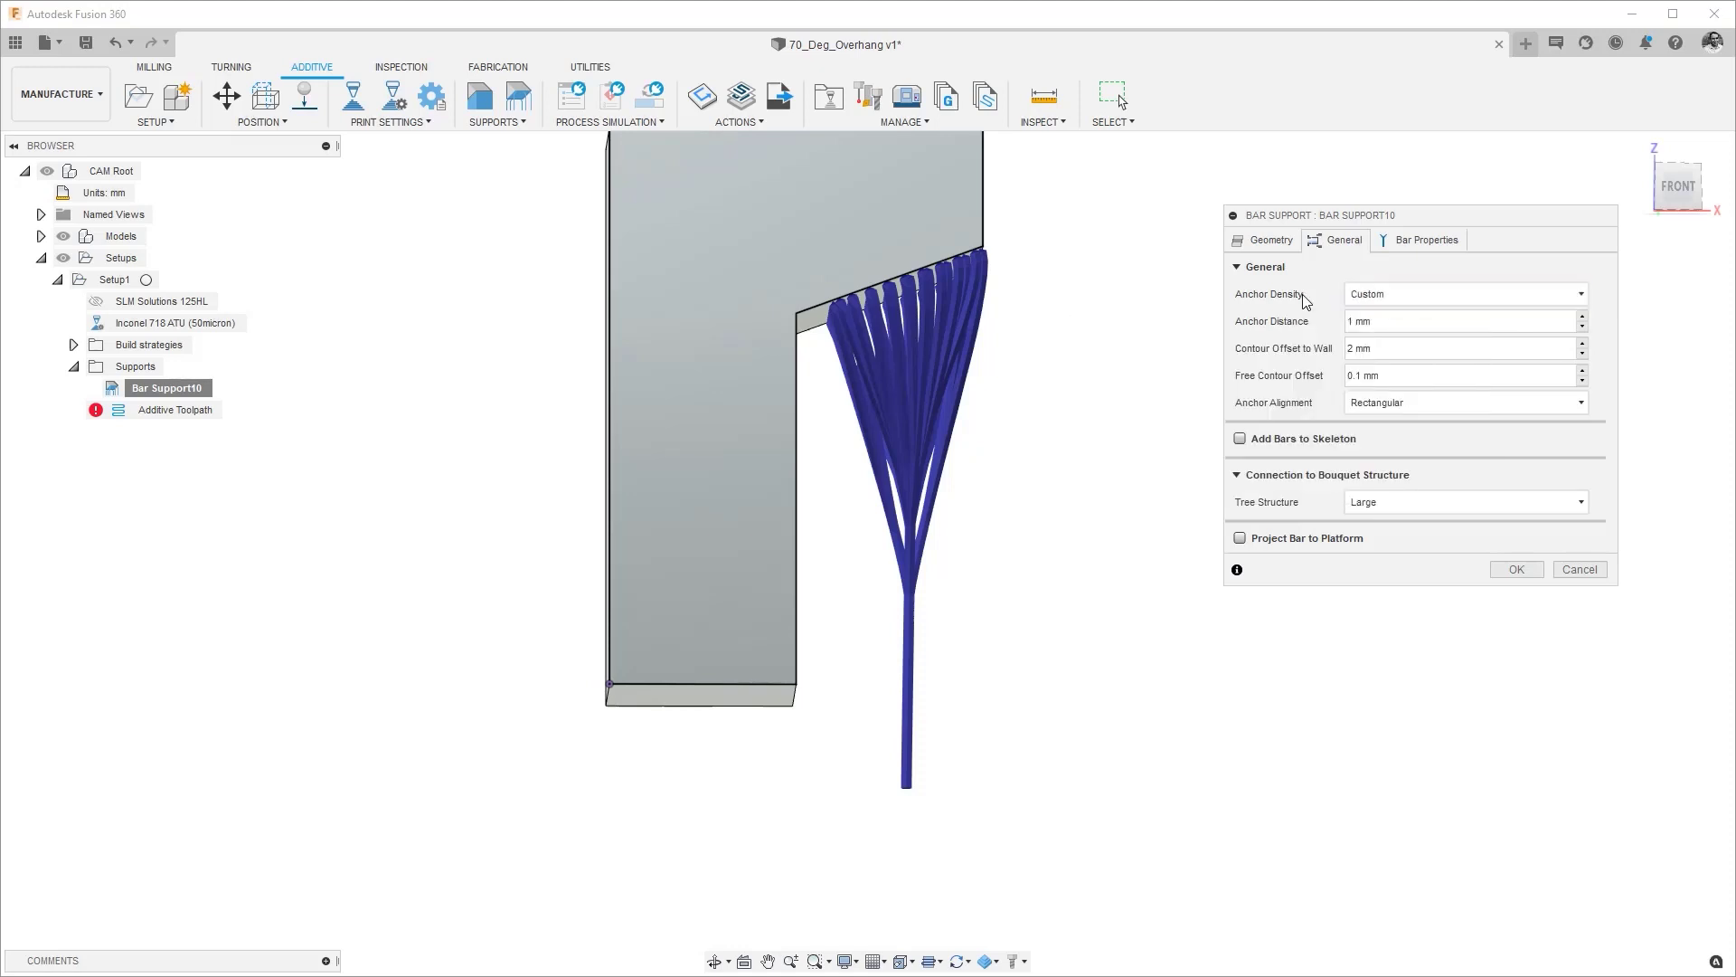
pyautogui.click(1365, 506)
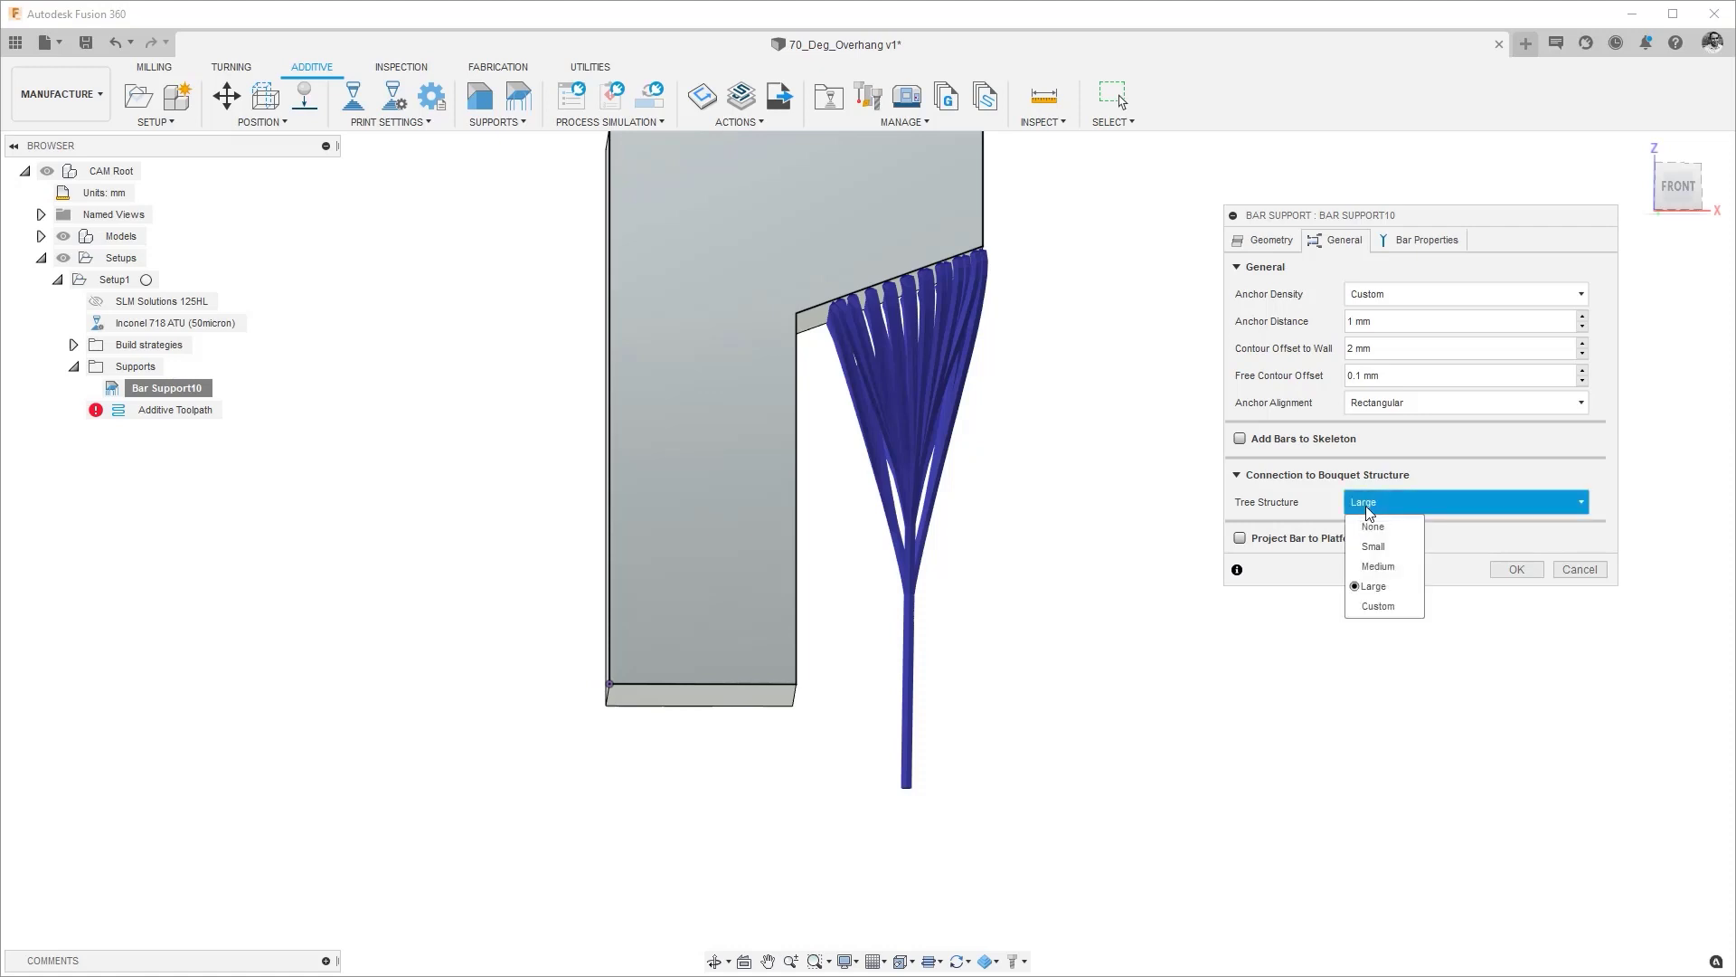
pyautogui.click(1404, 608)
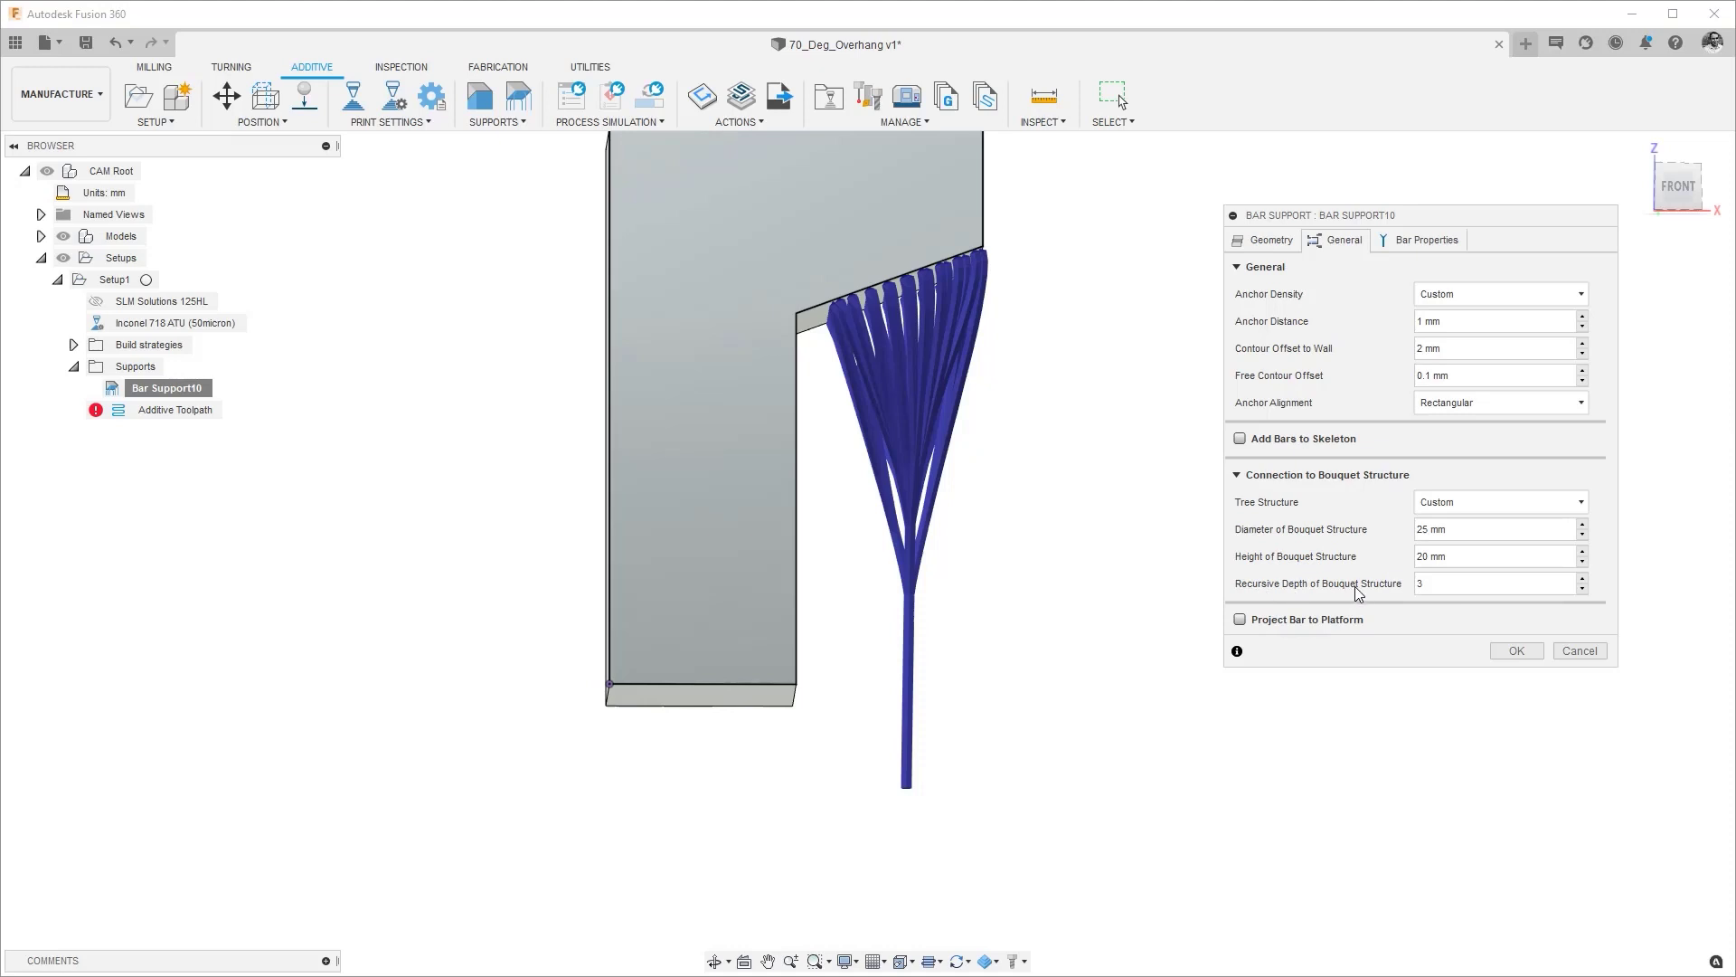
pyautogui.click(1517, 651)
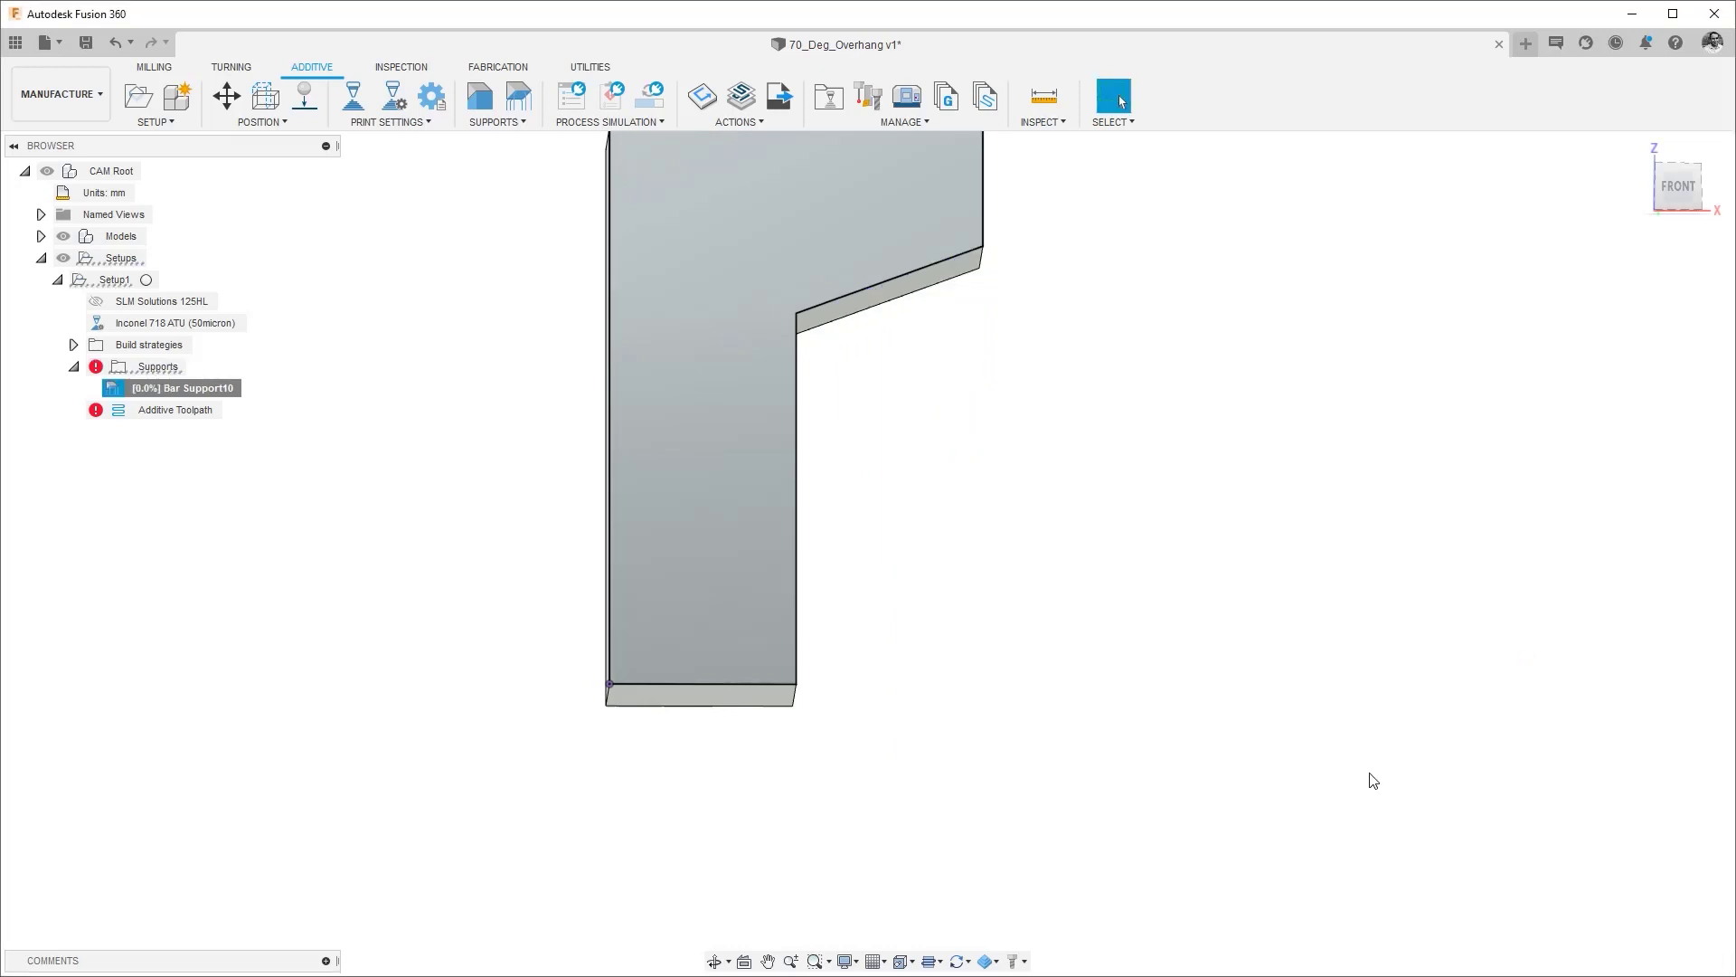
pyautogui.click(1685, 204)
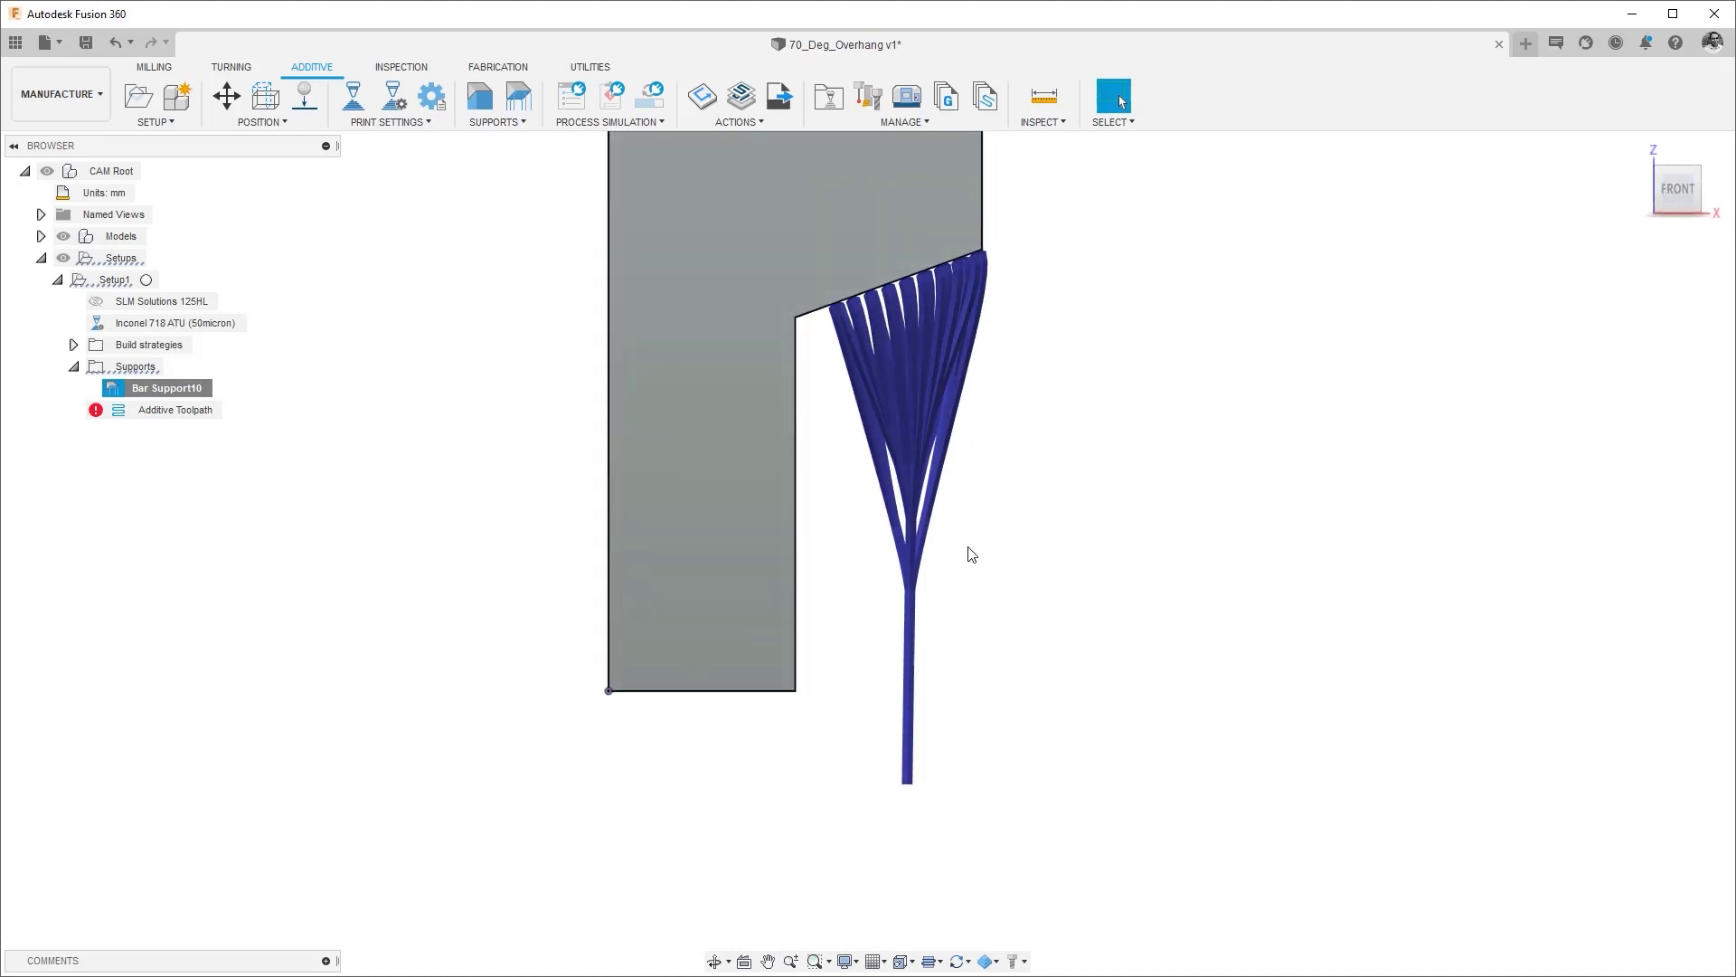
# From the bottom view, change the bouquet diameter from 25 to 4 mm, producing a 3×3 grid of bouquets
pyautogui.rightClick(190, 388)
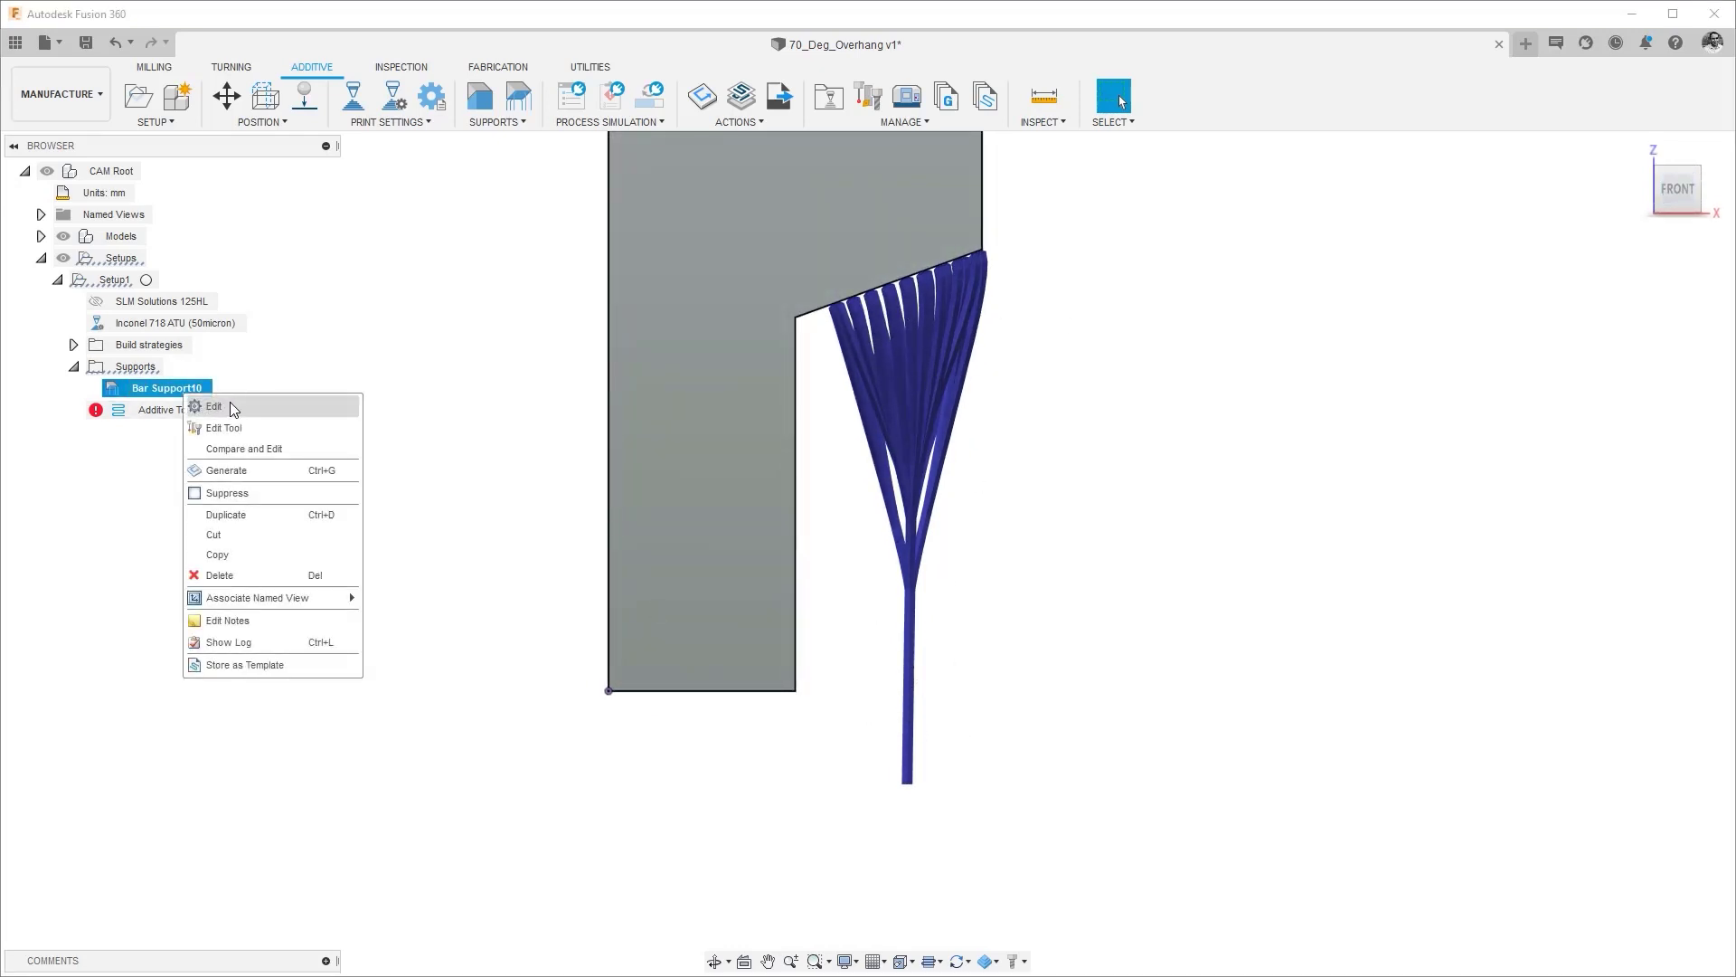
pyautogui.click(234, 405)
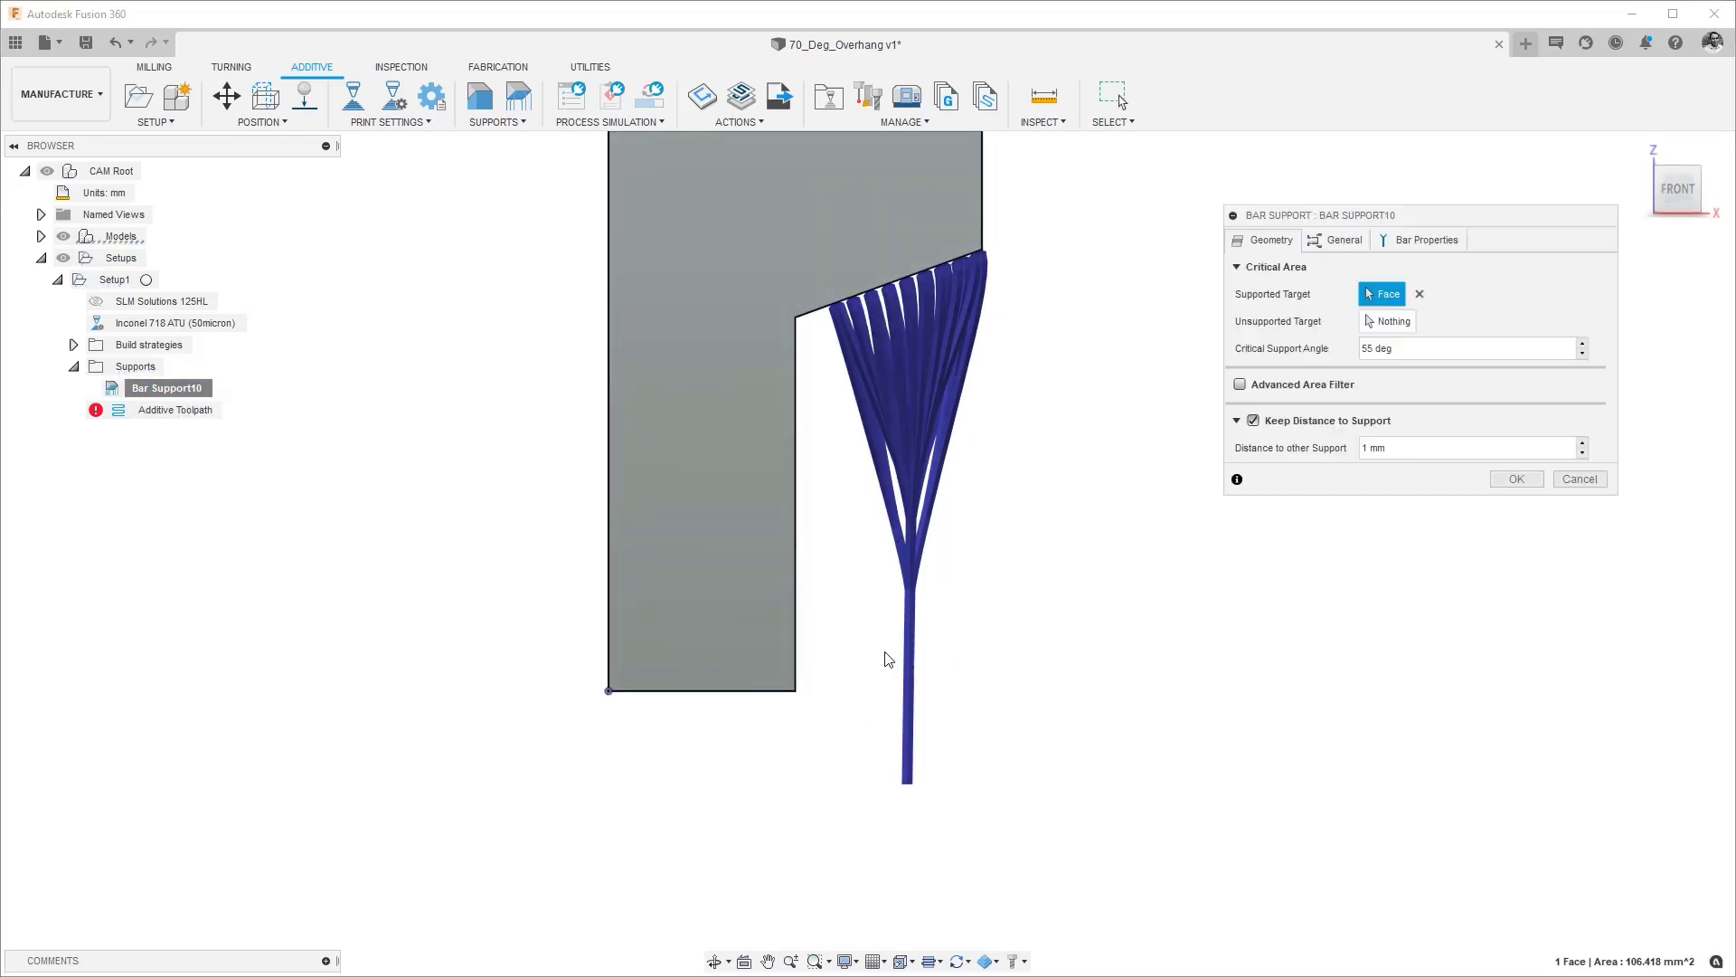
pyautogui.click(1688, 215)
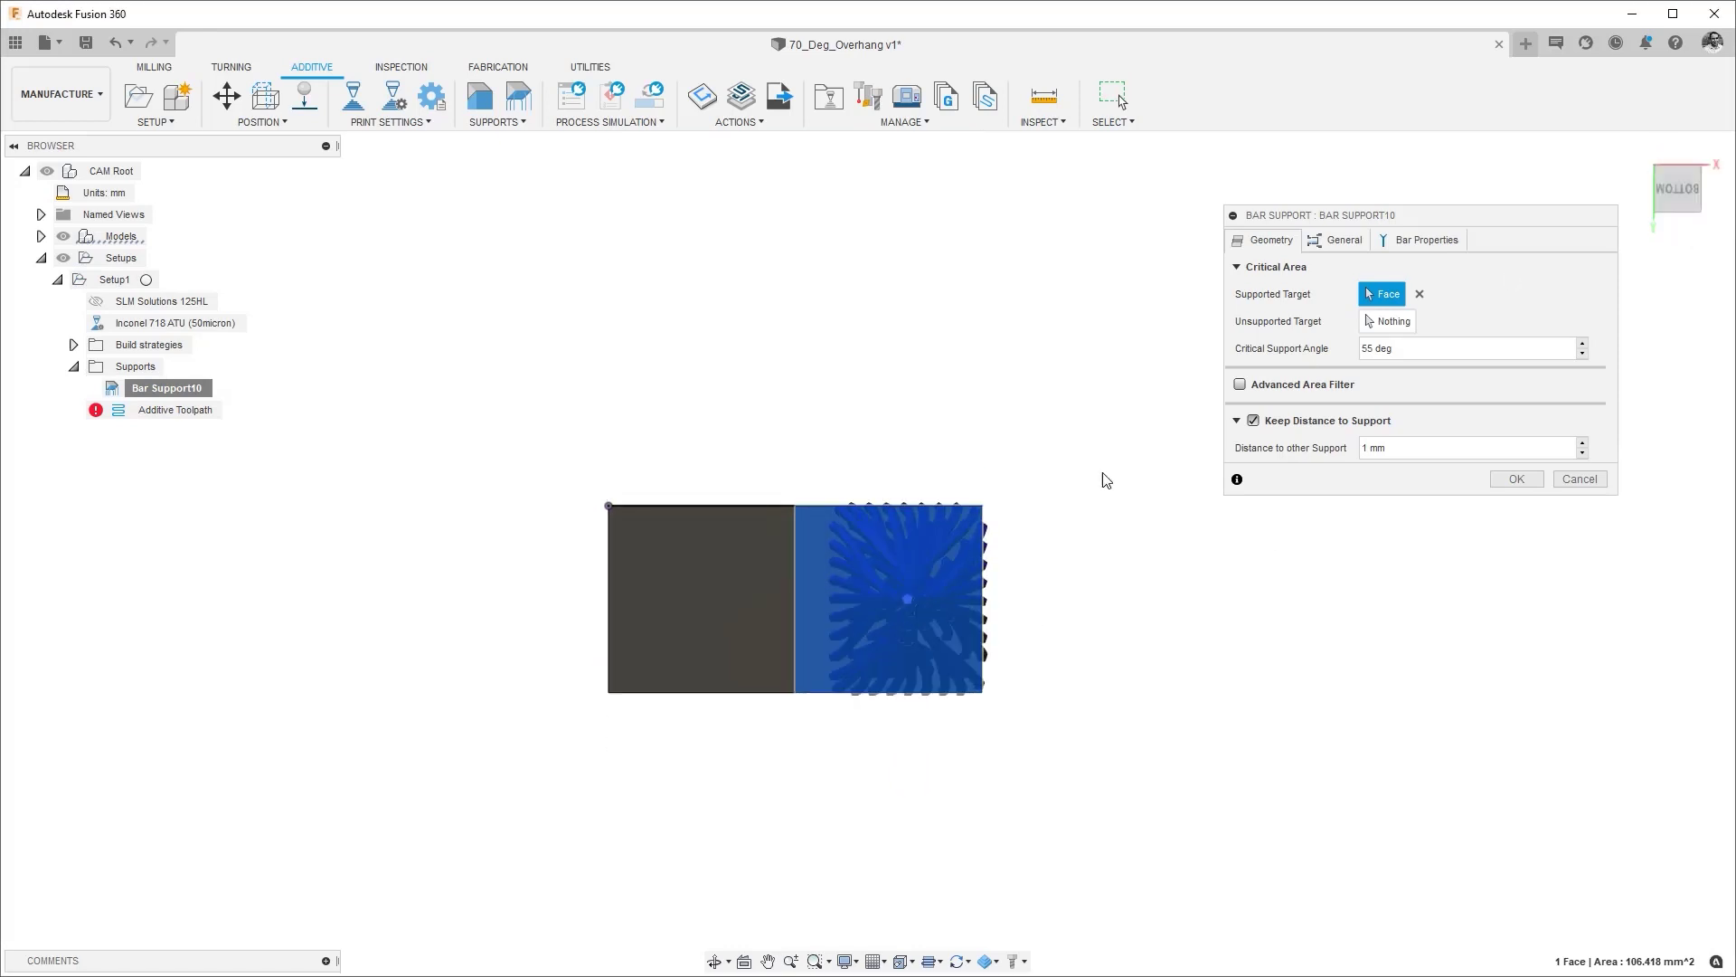
pyautogui.moveTo(1049, 605); pyautogui.dragTo(1042, 404, button='middle')
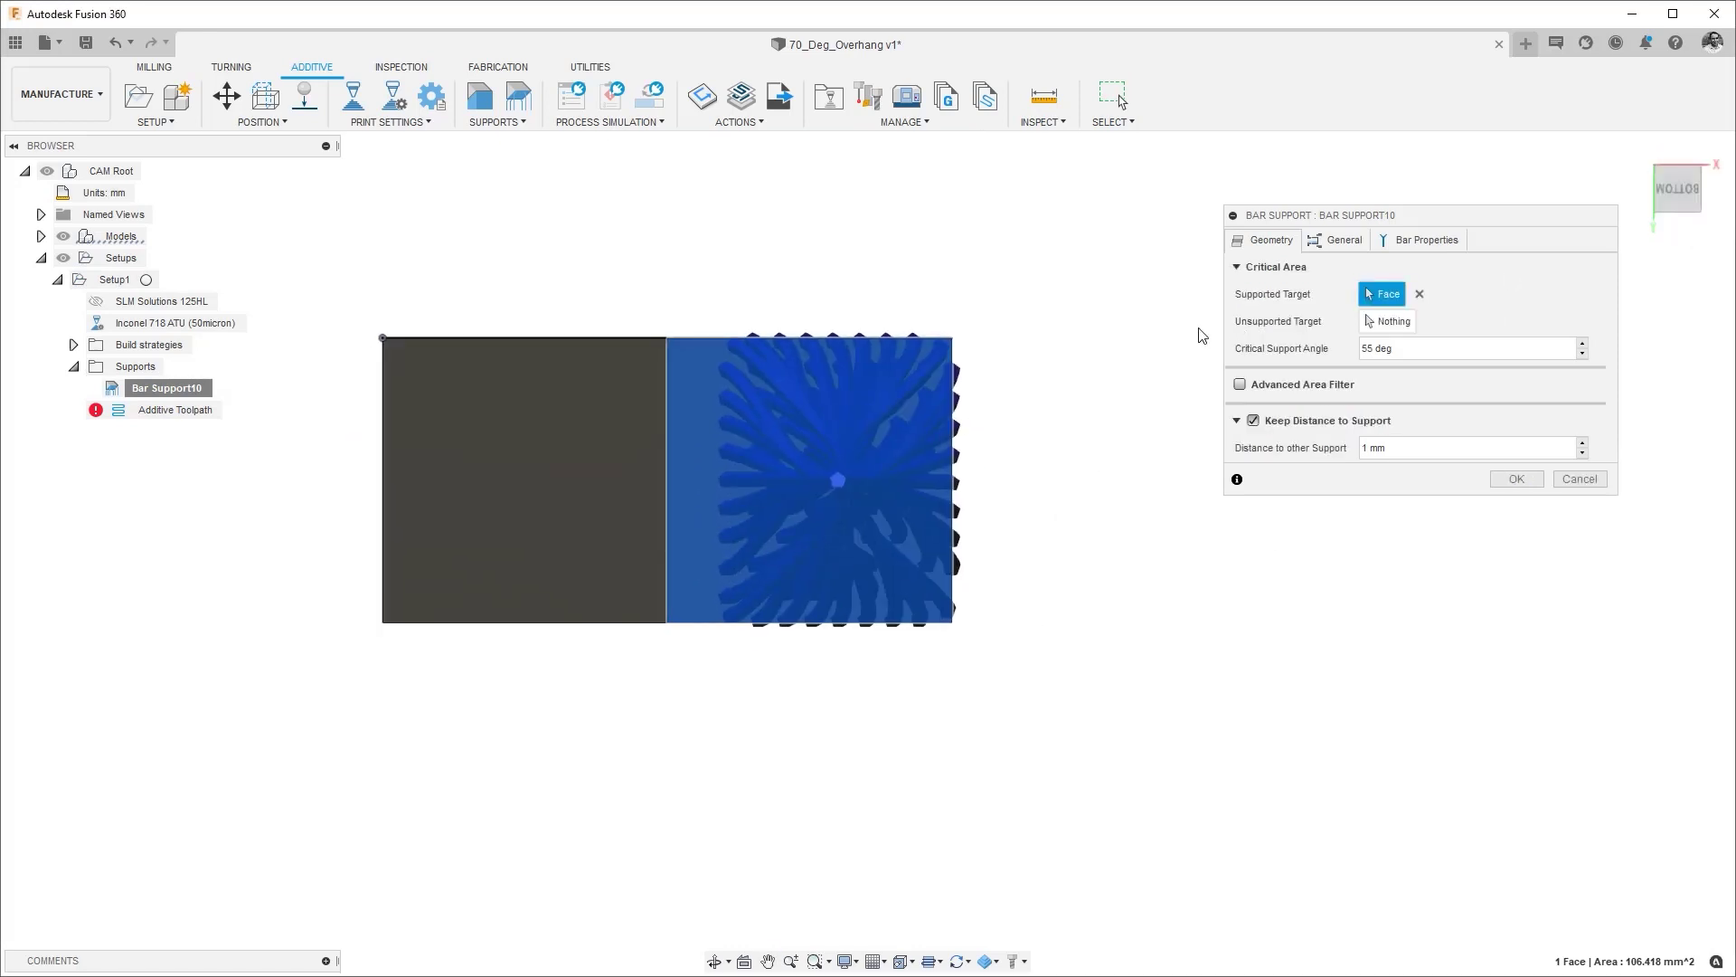
pyautogui.click(1342, 242)
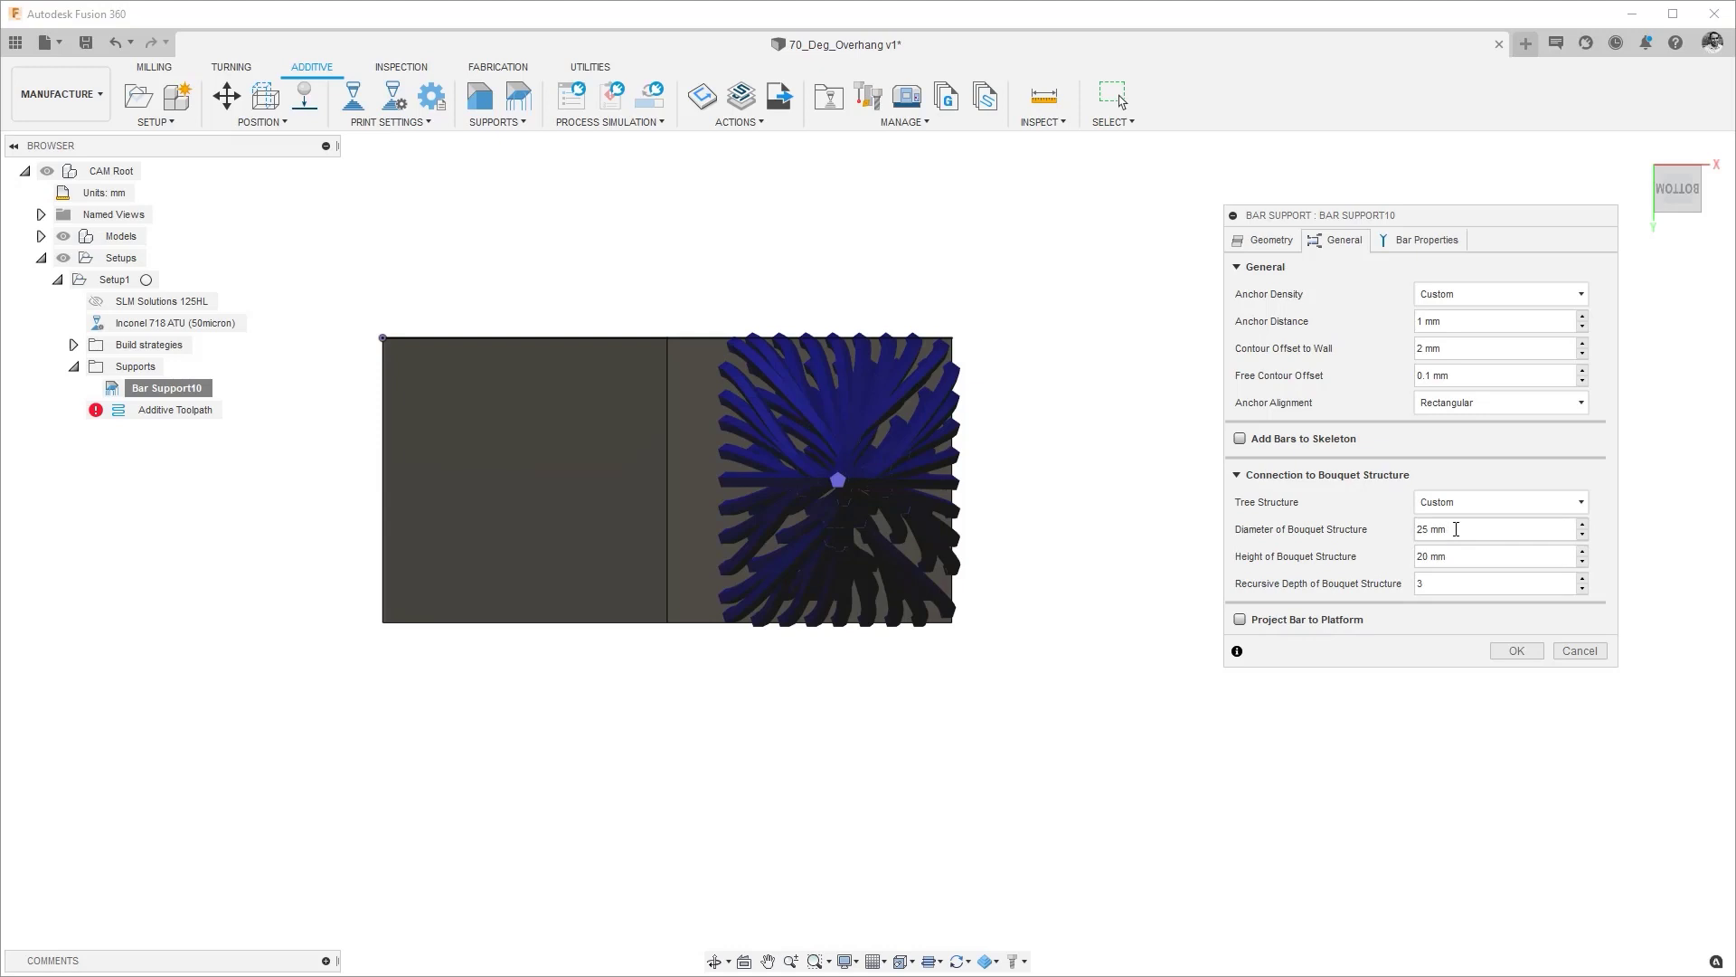
pyautogui.moveTo(1456, 529); pyautogui.dragTo(1368, 530)
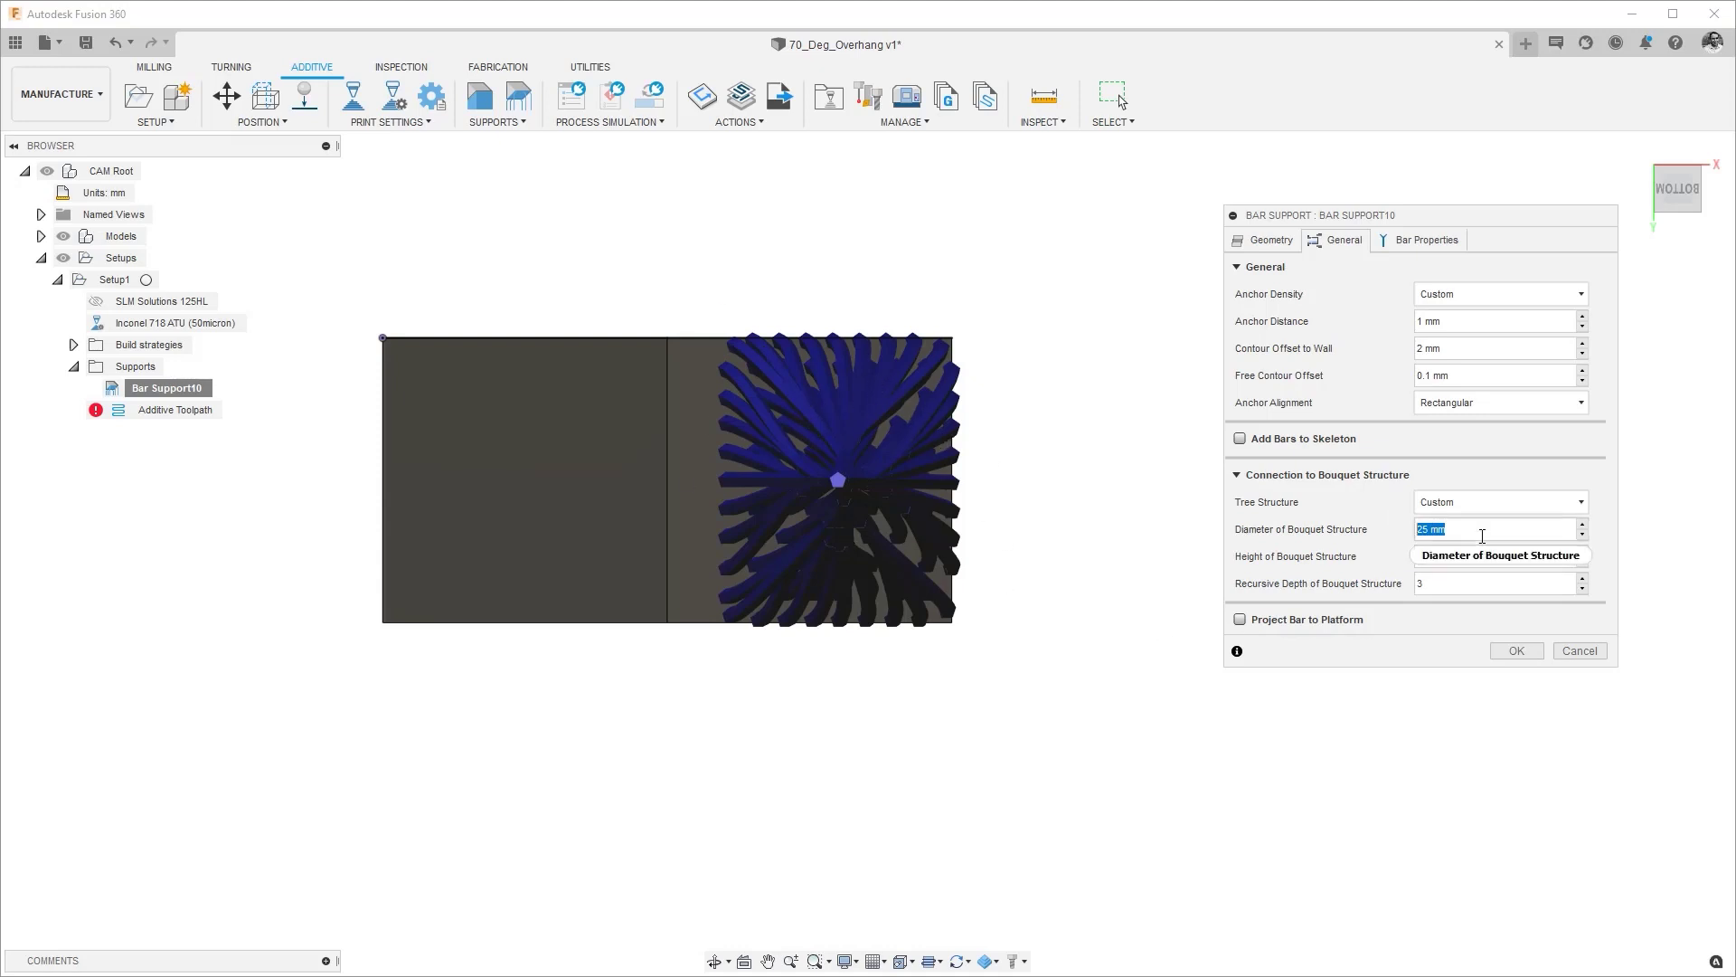
pyautogui.moveTo(1482, 536)
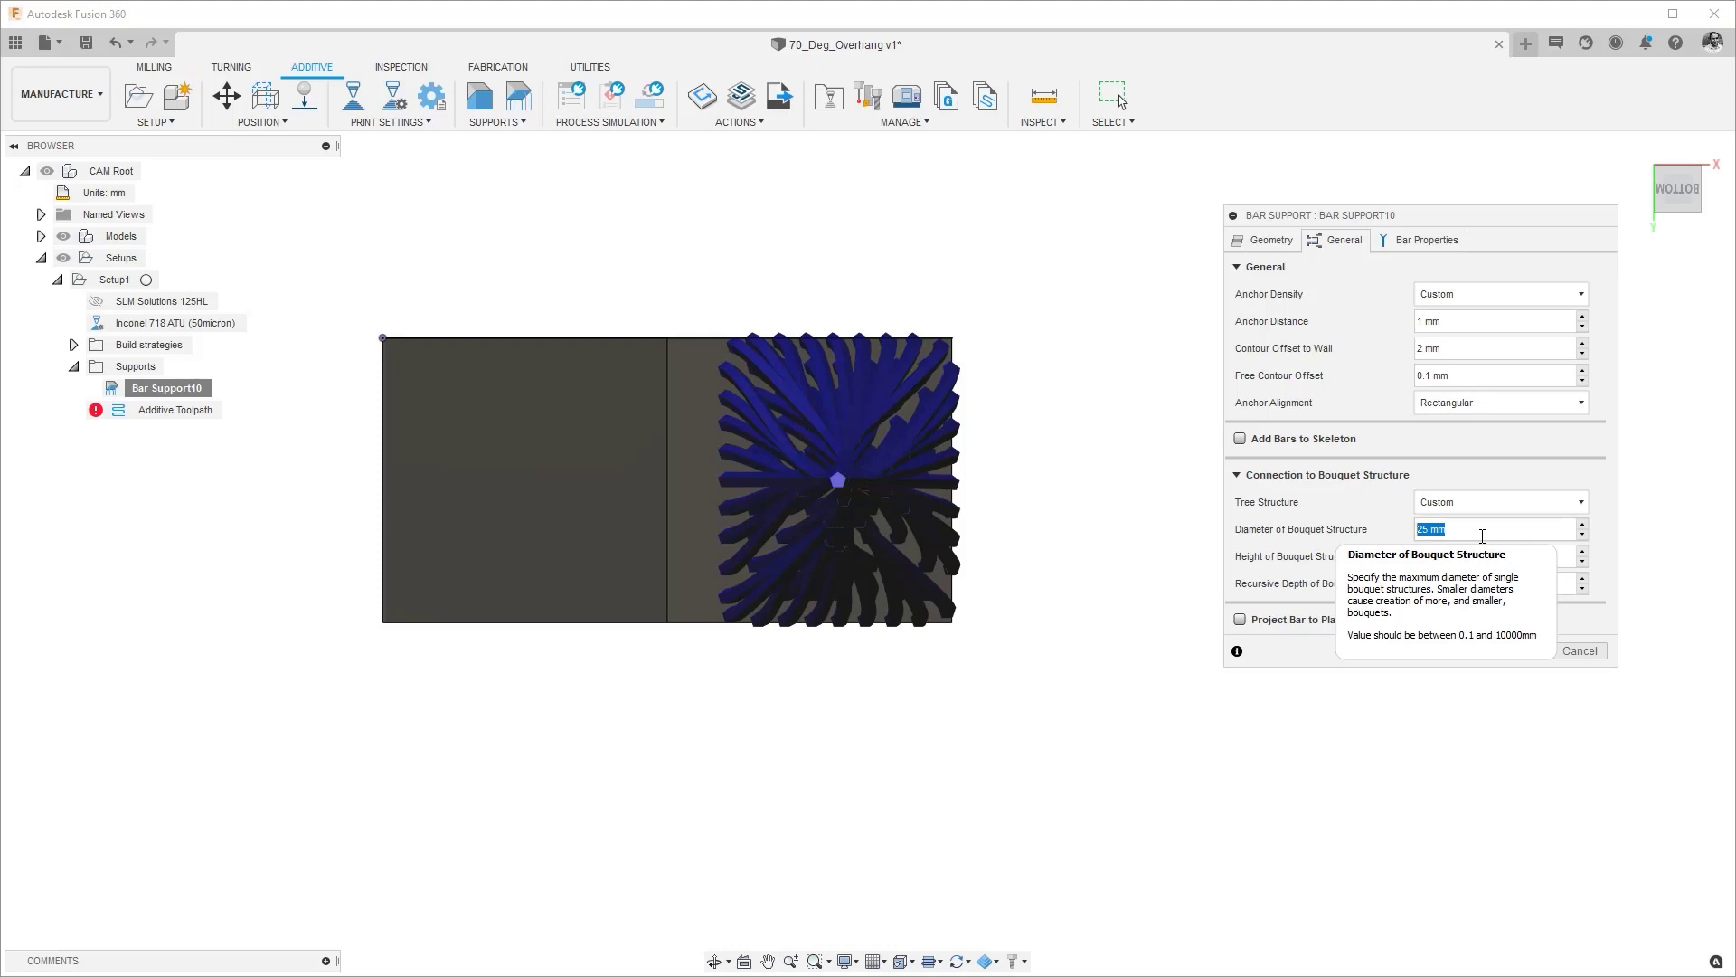
pyautogui.write('4')
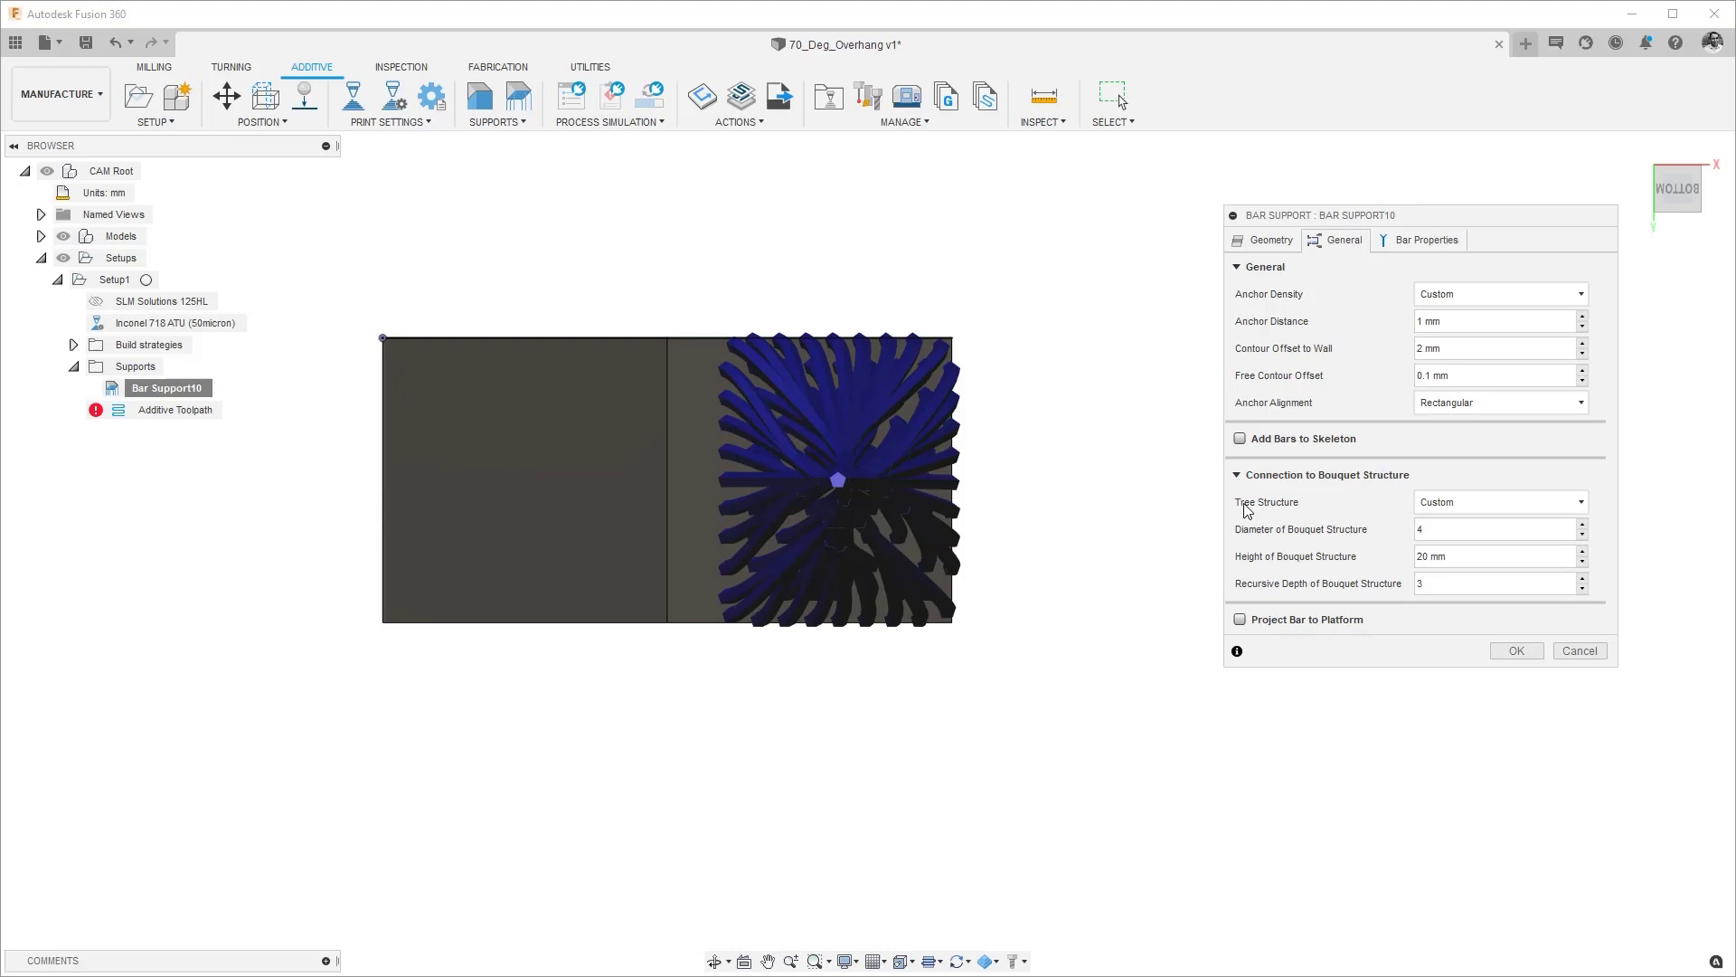
pyautogui.click(1517, 651)
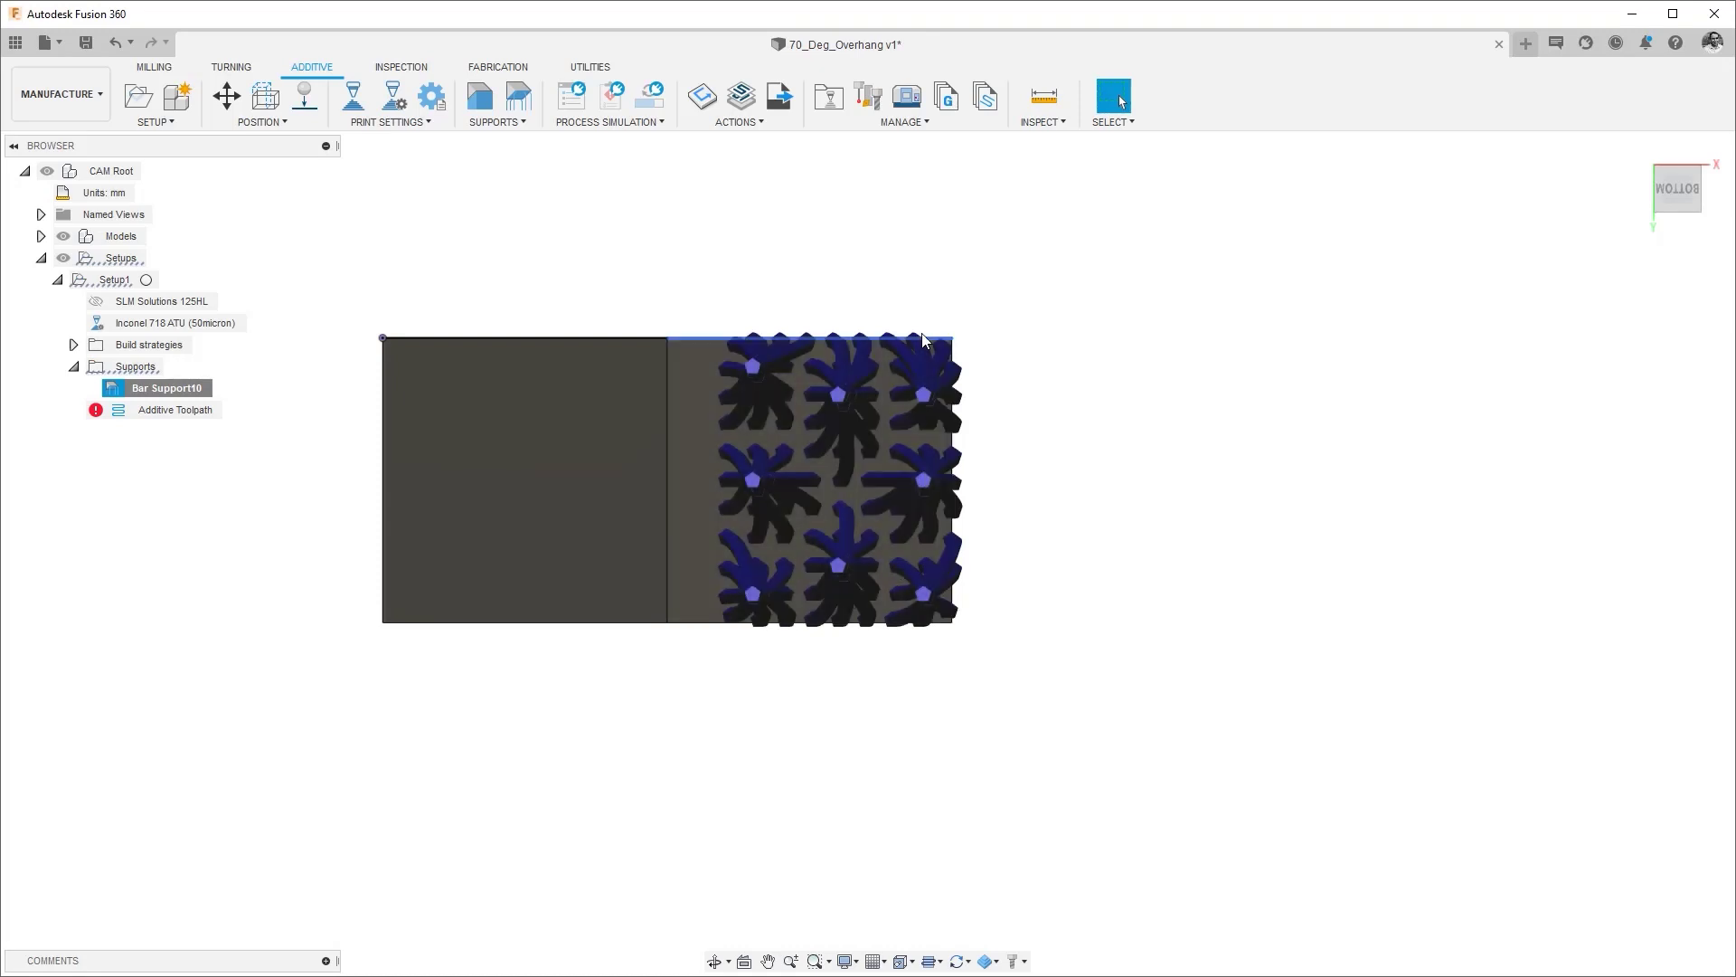
# Increase the bouquet diameter to 6 mm so the support regroups into three larger bouquets
pyautogui.keyDown('shift'); pyautogui.moveTo(1096, 478); pyautogui.dragTo(1031, 449, button='middle'); pyautogui.keyUp('shift')
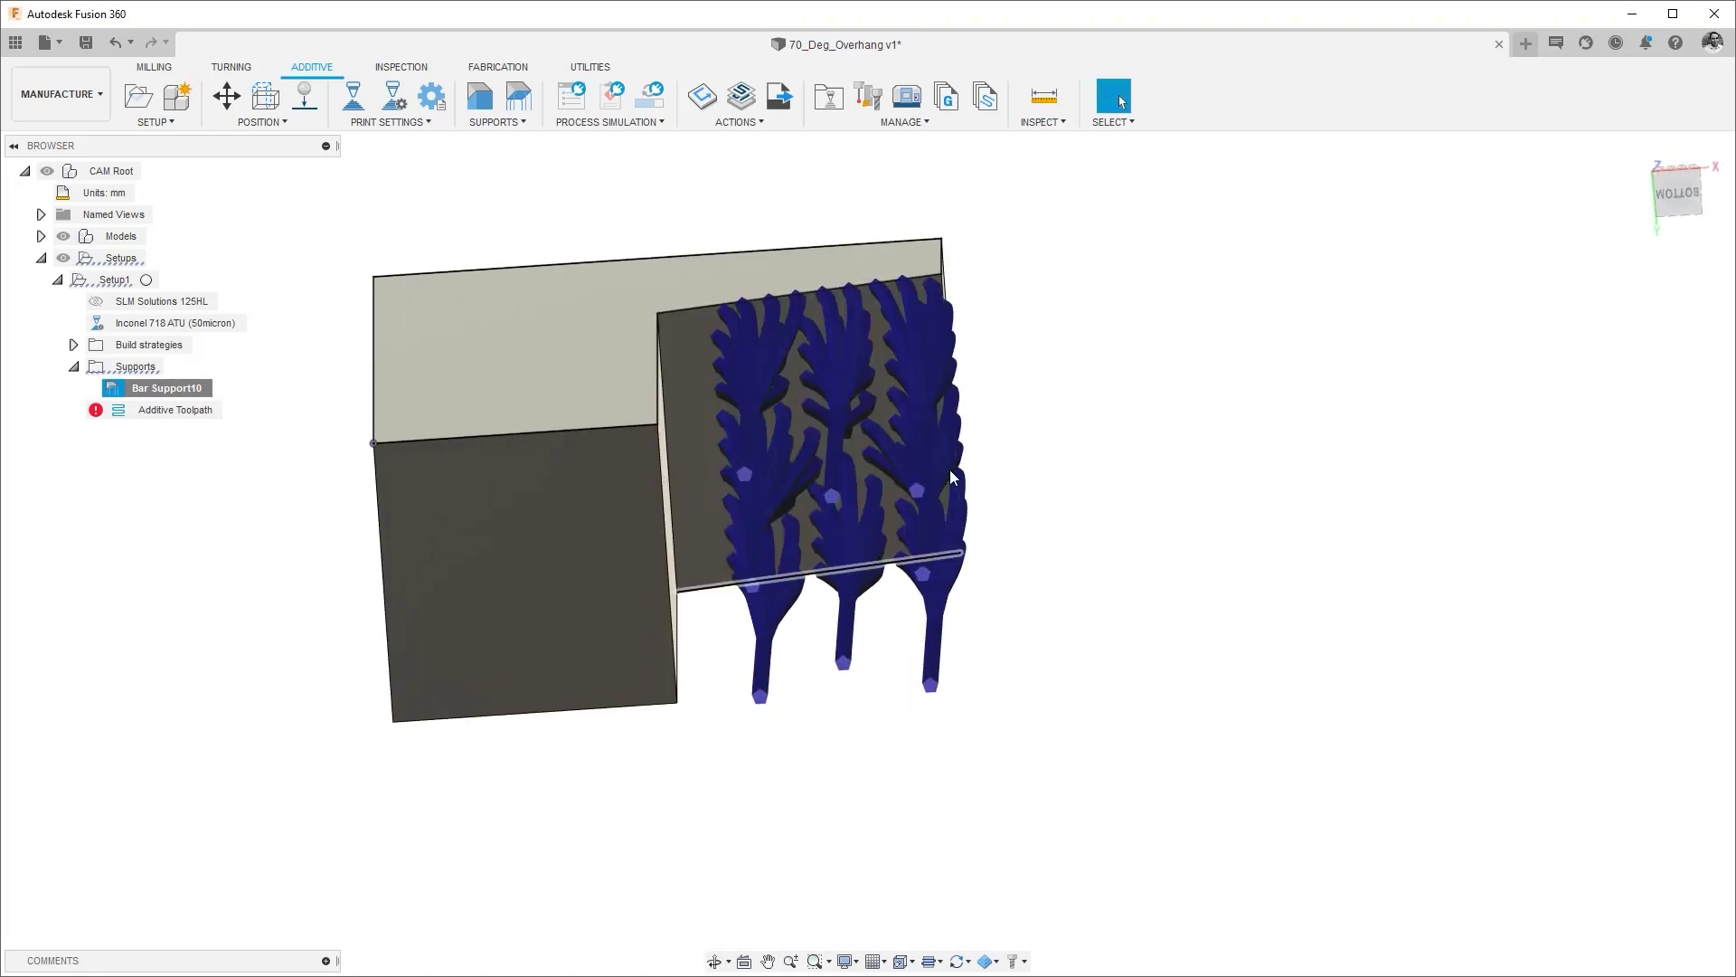
pyautogui.moveTo(1045, 509)
pyautogui.keyDown('shift'); pyautogui.mouseDown(button='middle')
pyautogui.moveTo(988, 578)
pyautogui.moveTo(1025, 493)
pyautogui.mouseUp(button='middle'); pyautogui.keyUp('shift')
pyautogui.click(1682, 192)
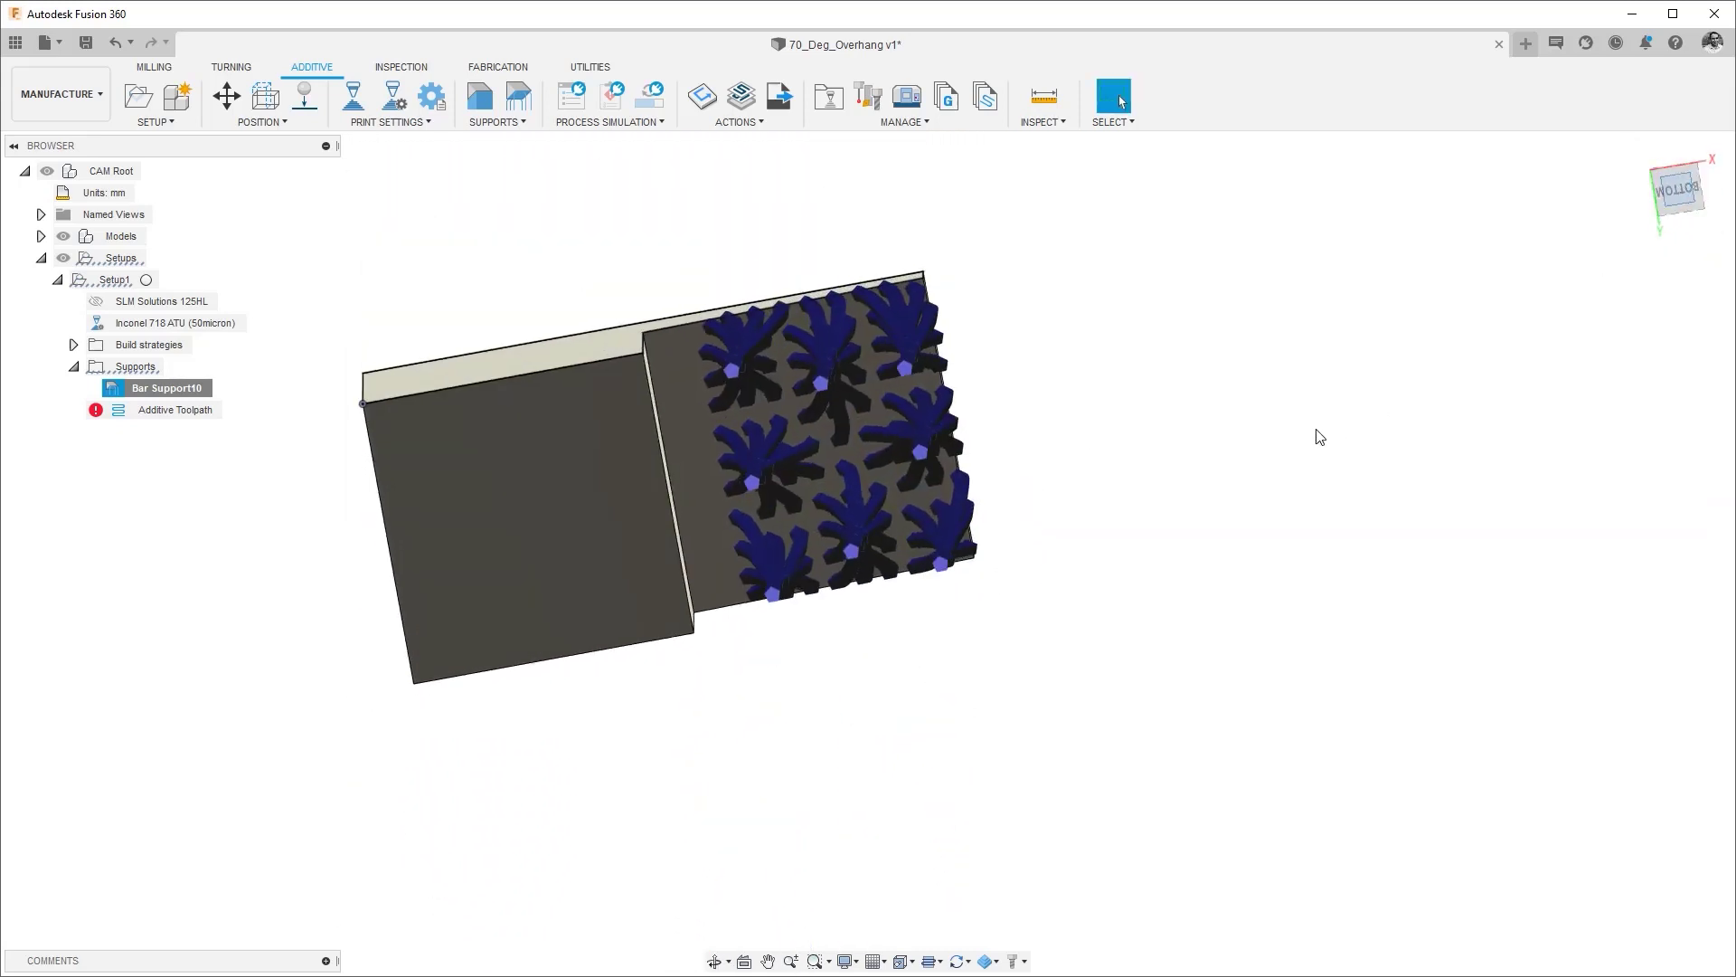
pyautogui.rightClick(192, 389)
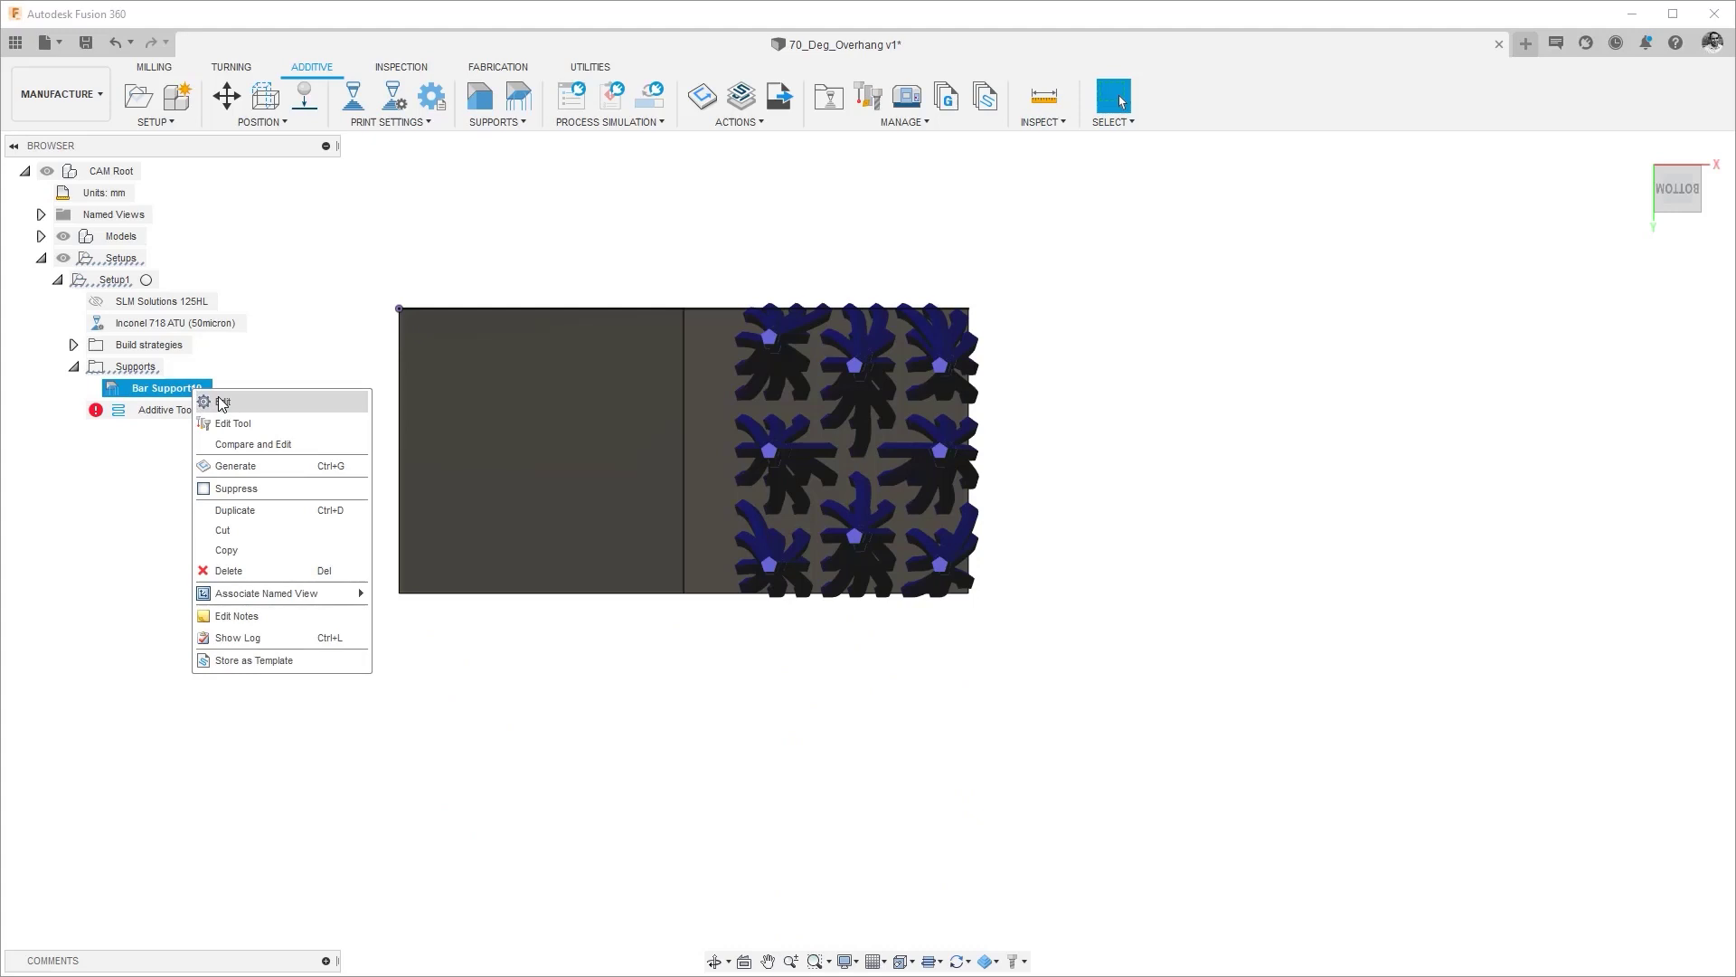
pyautogui.click(222, 400)
pyautogui.click(1337, 239)
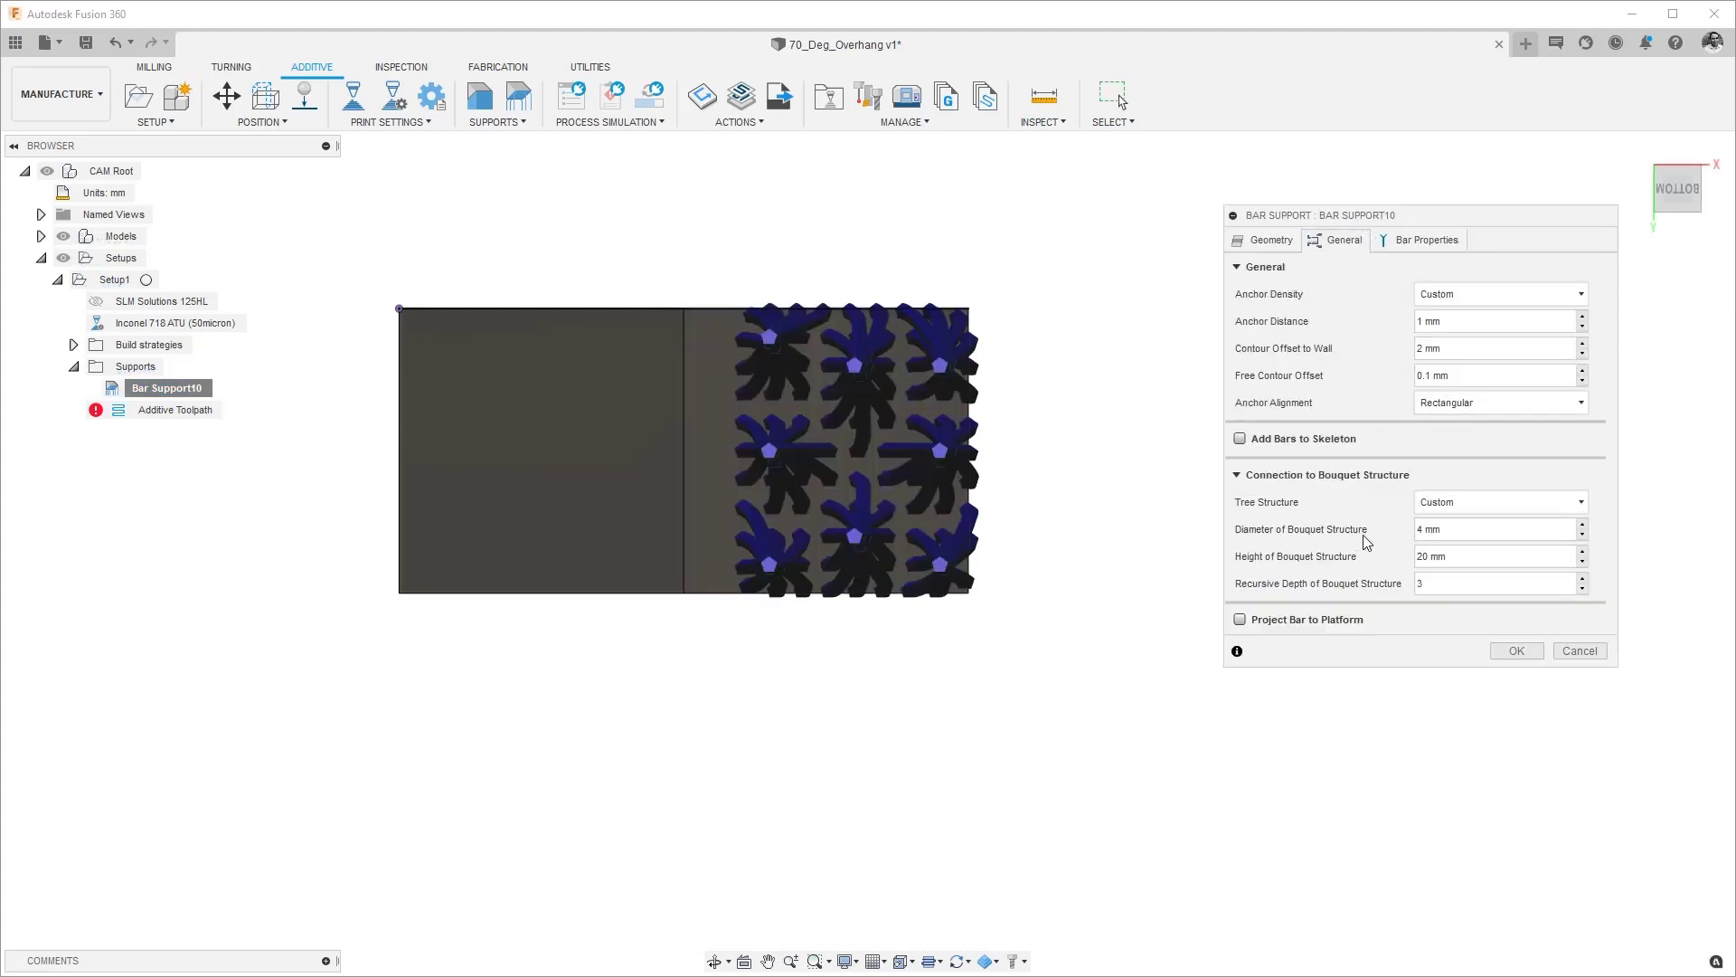
pyautogui.click(1421, 527)
pyautogui.click(1510, 660)
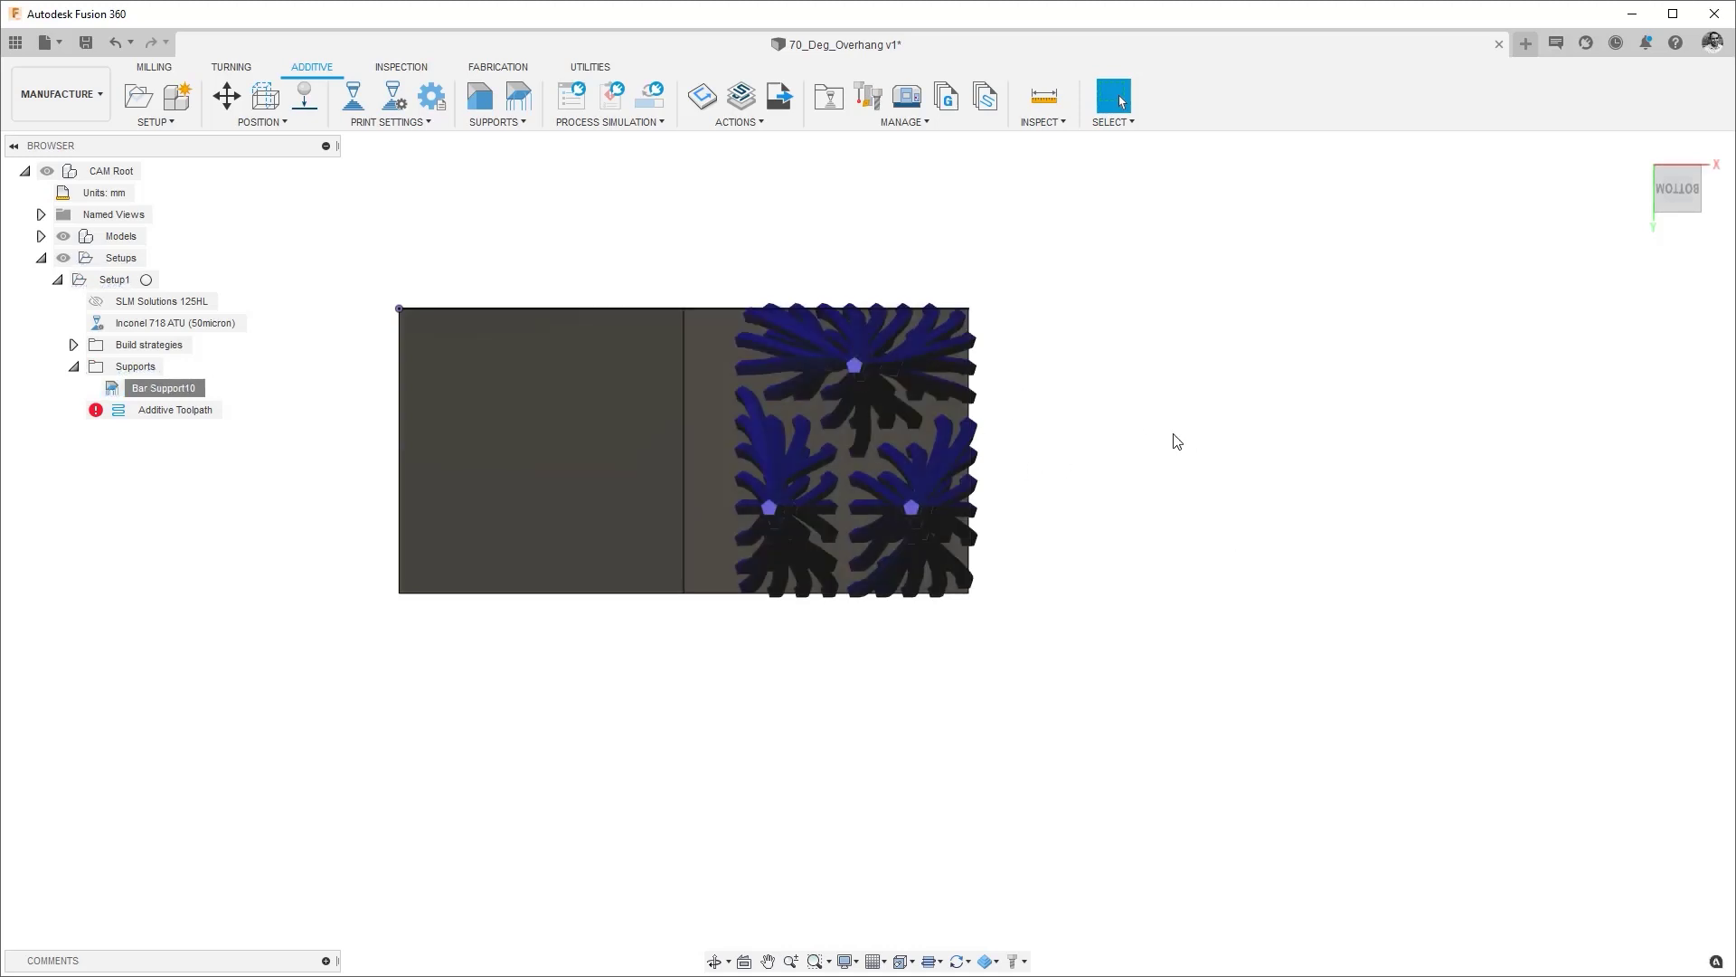
pyautogui.moveTo(1085, 450)
pyautogui.keyDown('shift'); pyautogui.mouseDown(button='middle')
pyautogui.moveTo(1105, 482)
pyautogui.moveTo(1085, 437)
pyautogui.mouseUp(button='middle'); pyautogui.keyUp('shift')
pyautogui.press('Escape')
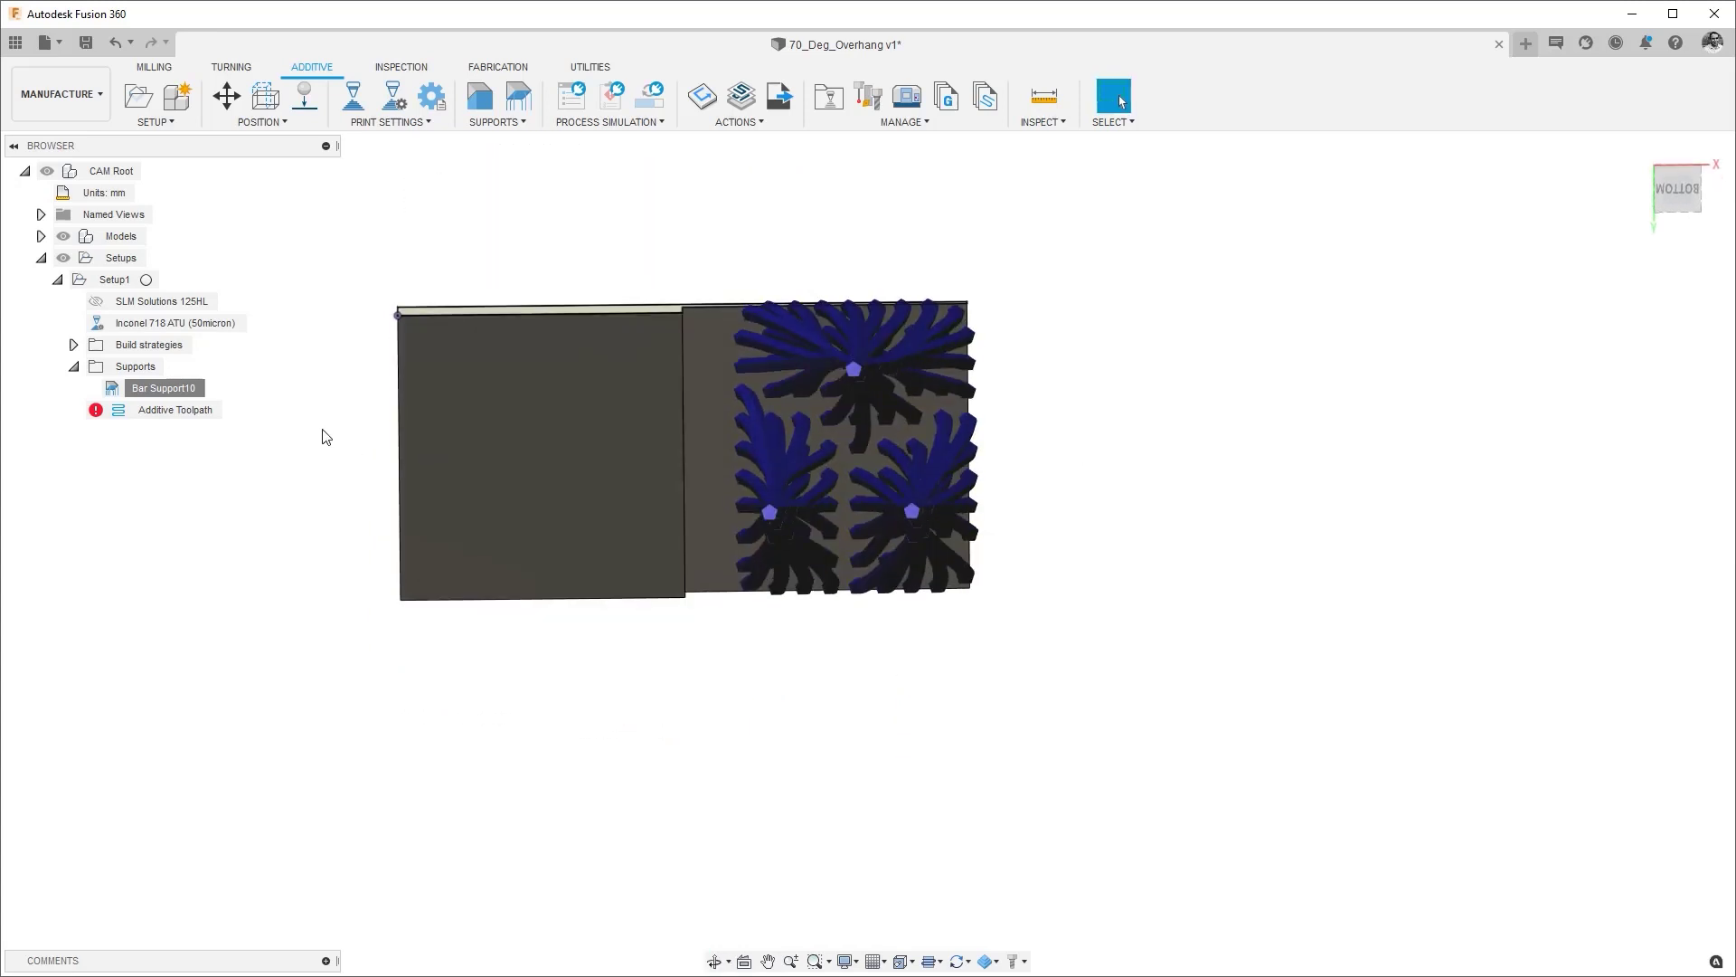
# Lower the Height of Bouquet Structure to 10 mm so the three trunks branch closer to the overhang
pyautogui.rightClick(165, 390)
pyautogui.click(184, 401)
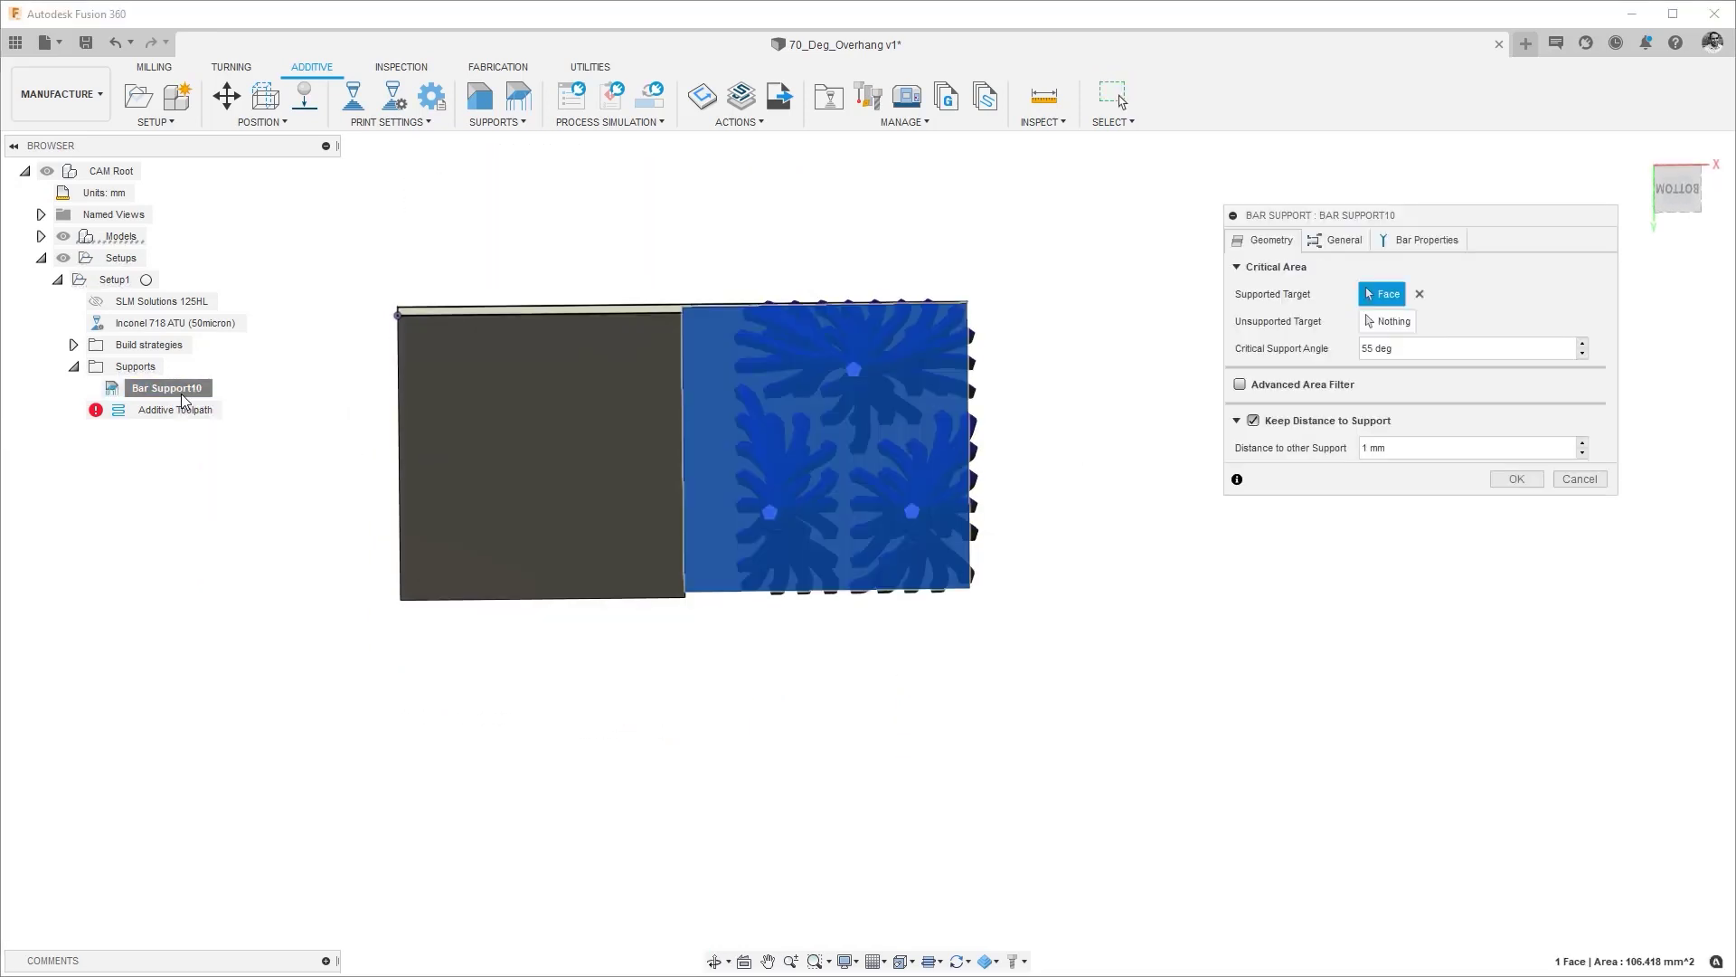
pyautogui.click(1337, 241)
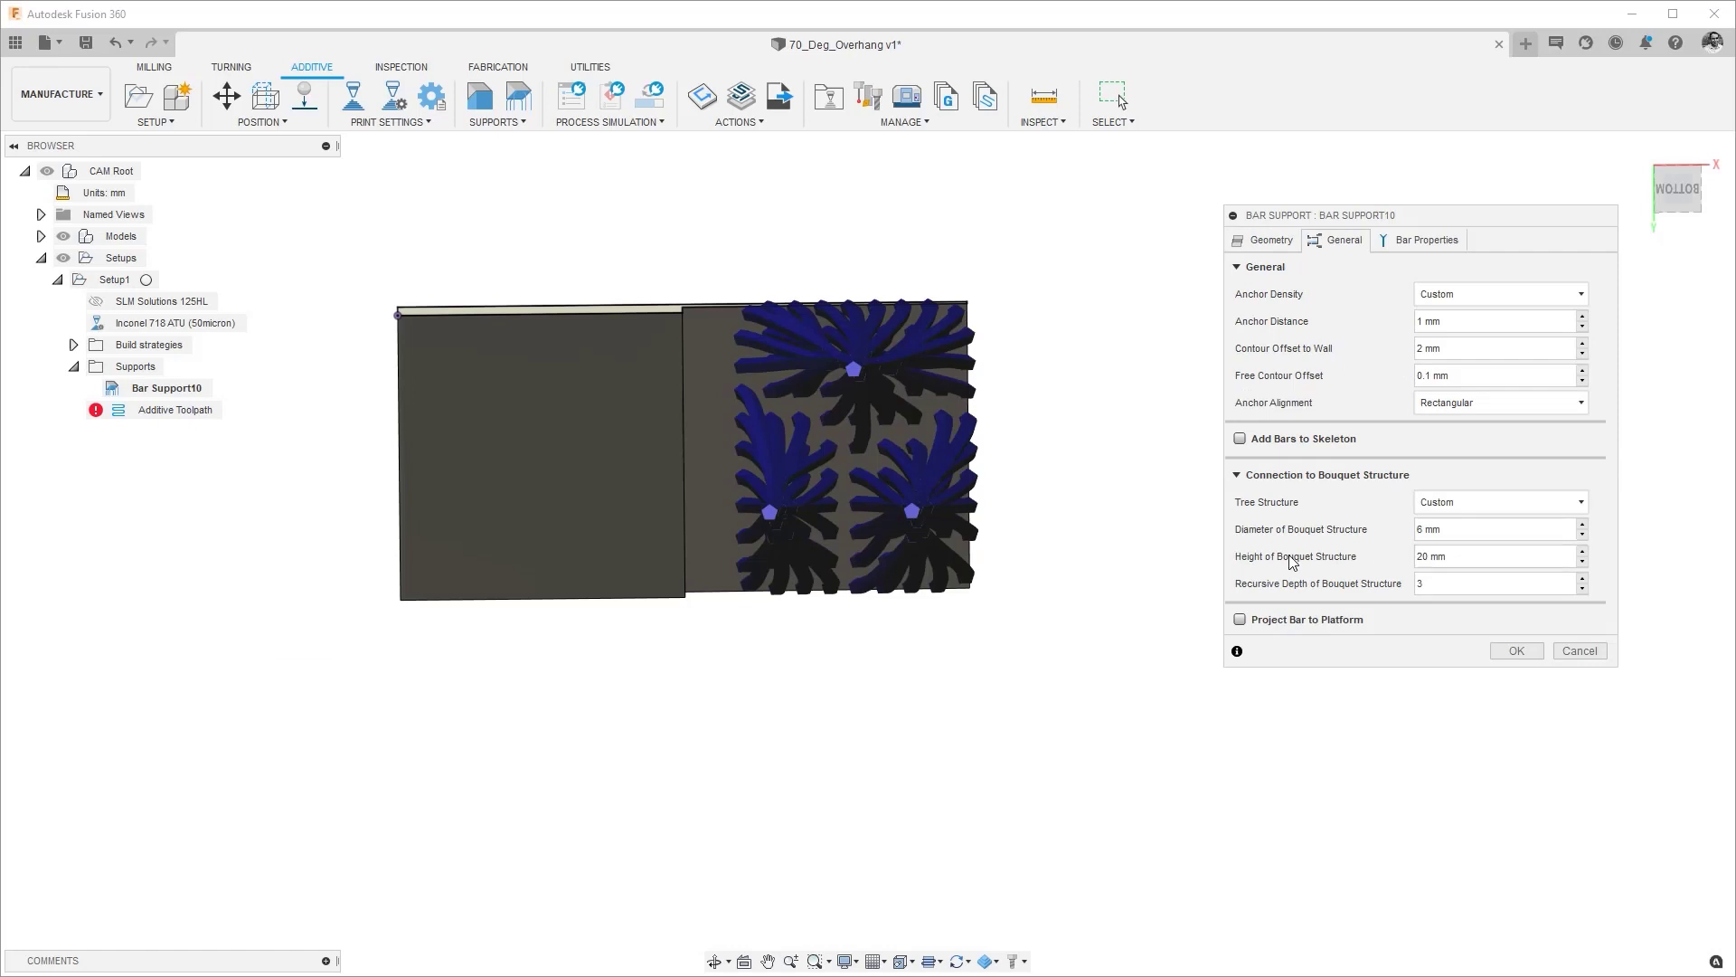
pyautogui.click(1686, 170)
pyautogui.click(1684, 172)
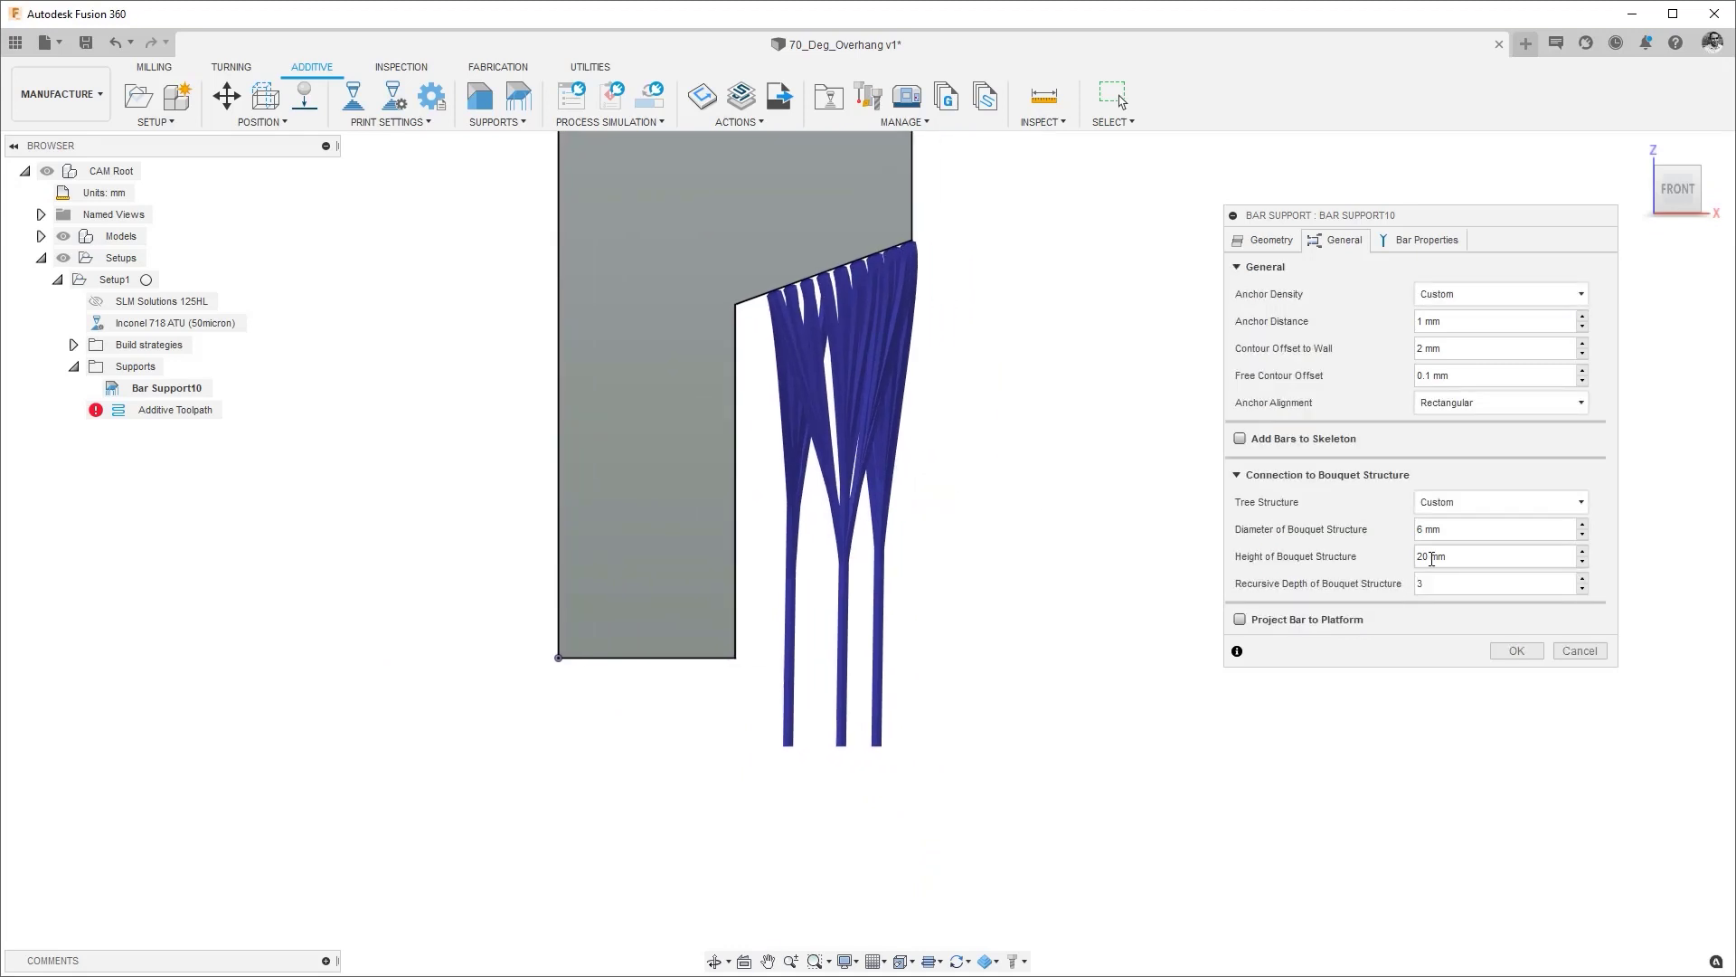
pyautogui.moveTo(1429, 558); pyautogui.dragTo(1411, 558)
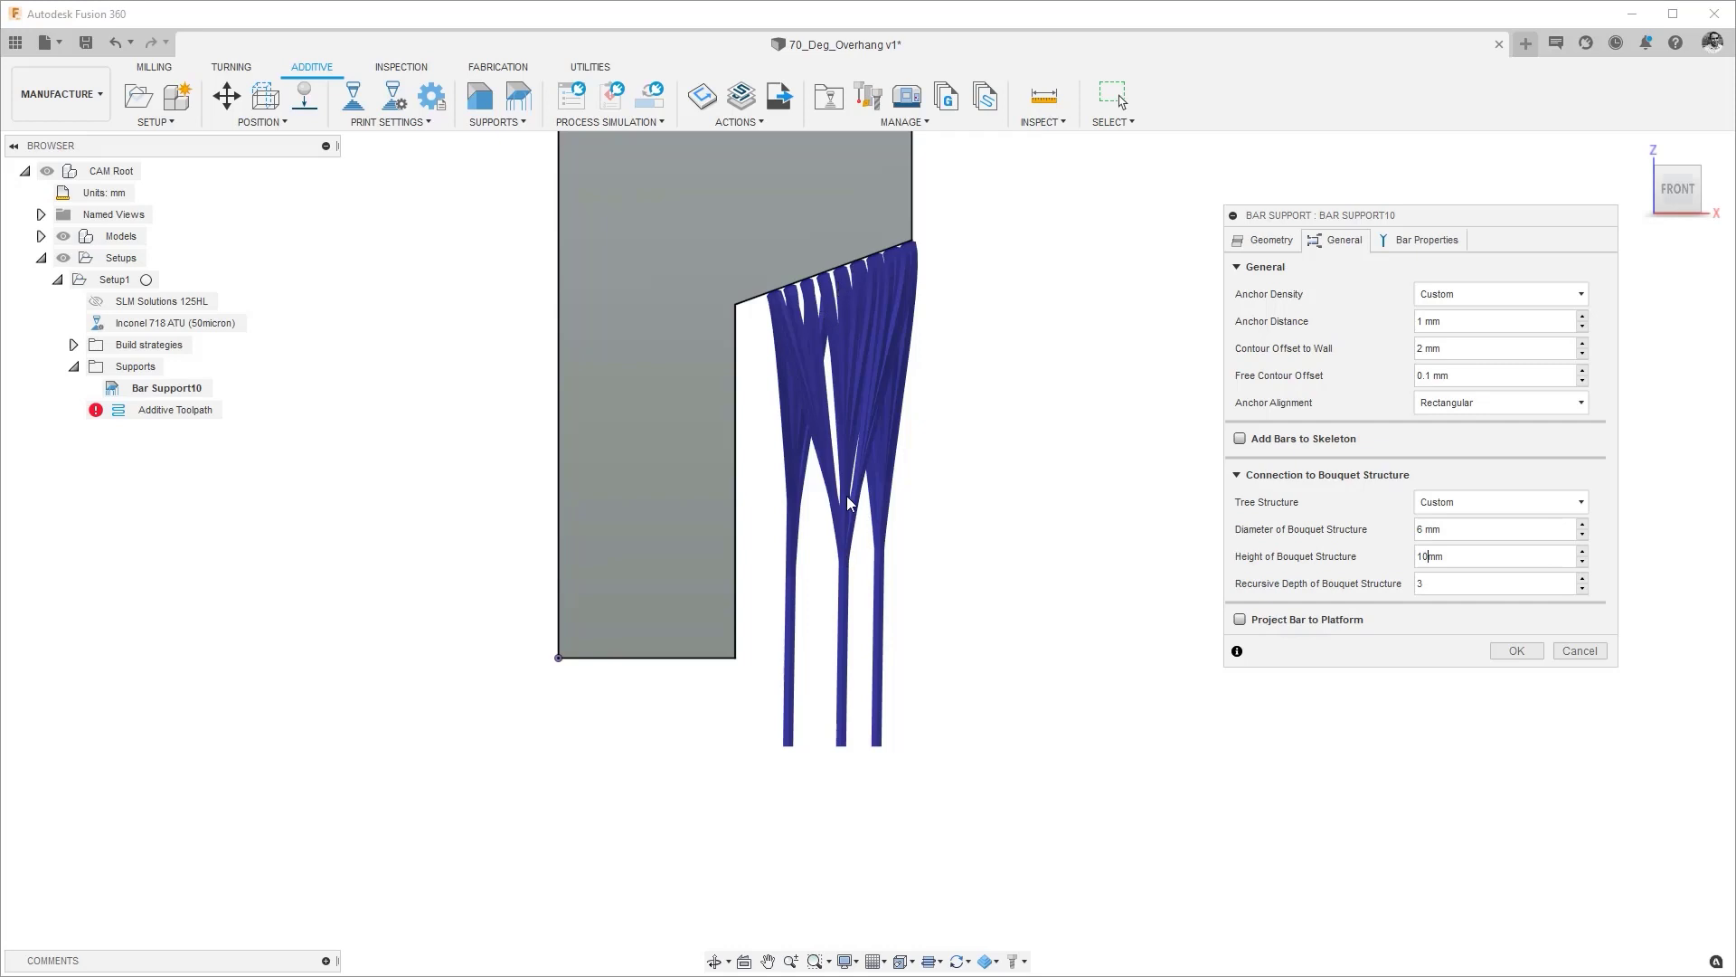
pyautogui.click(1516, 652)
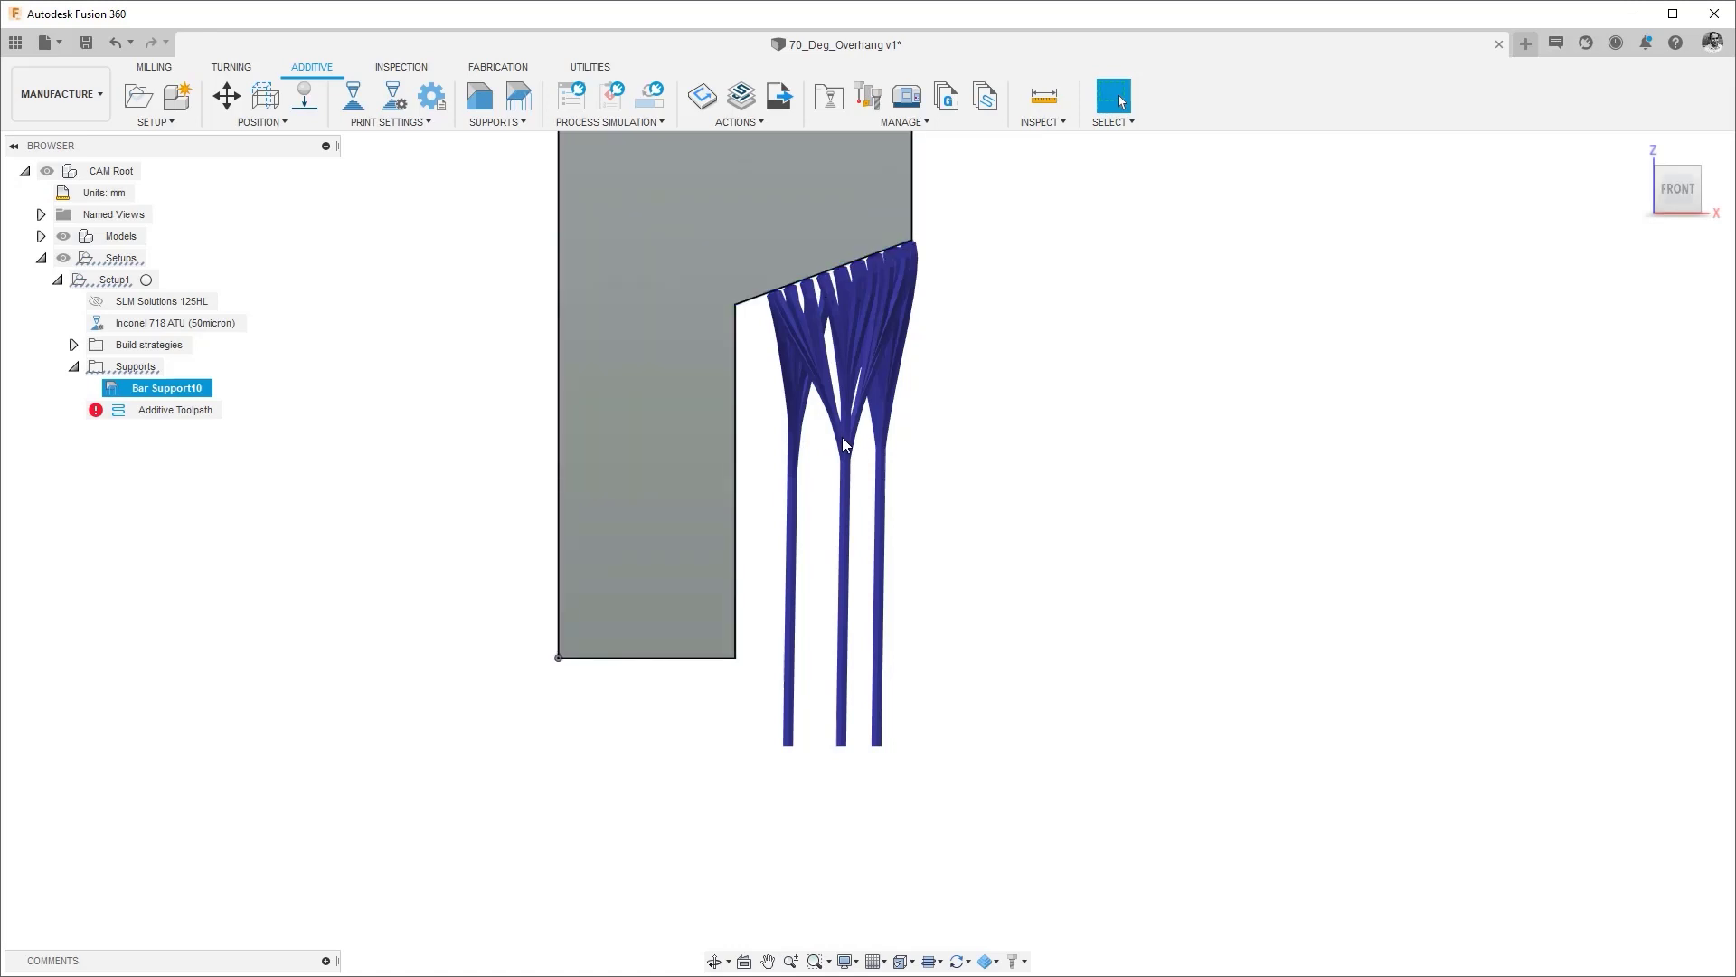
pyautogui.rightClick(192, 388)
# Change Recursive Depth of Bouquet Structure from 3 to 0 so bars run straight into each trunk
pyautogui.click(241, 399)
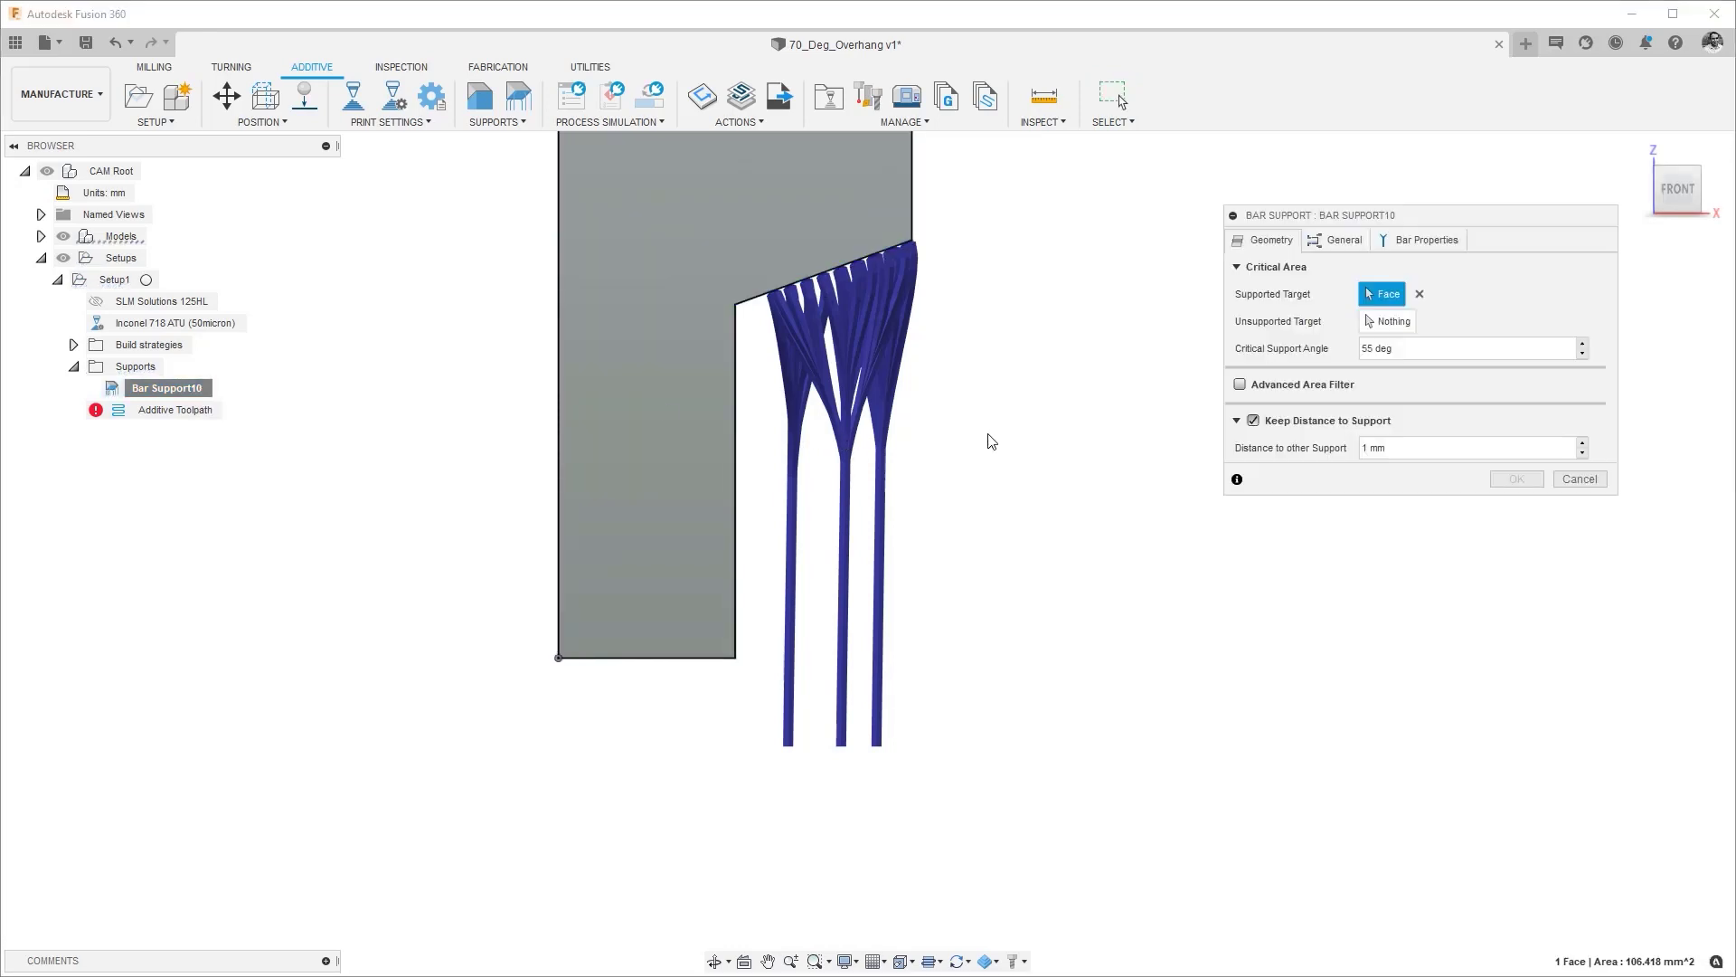
pyautogui.click(1342, 239)
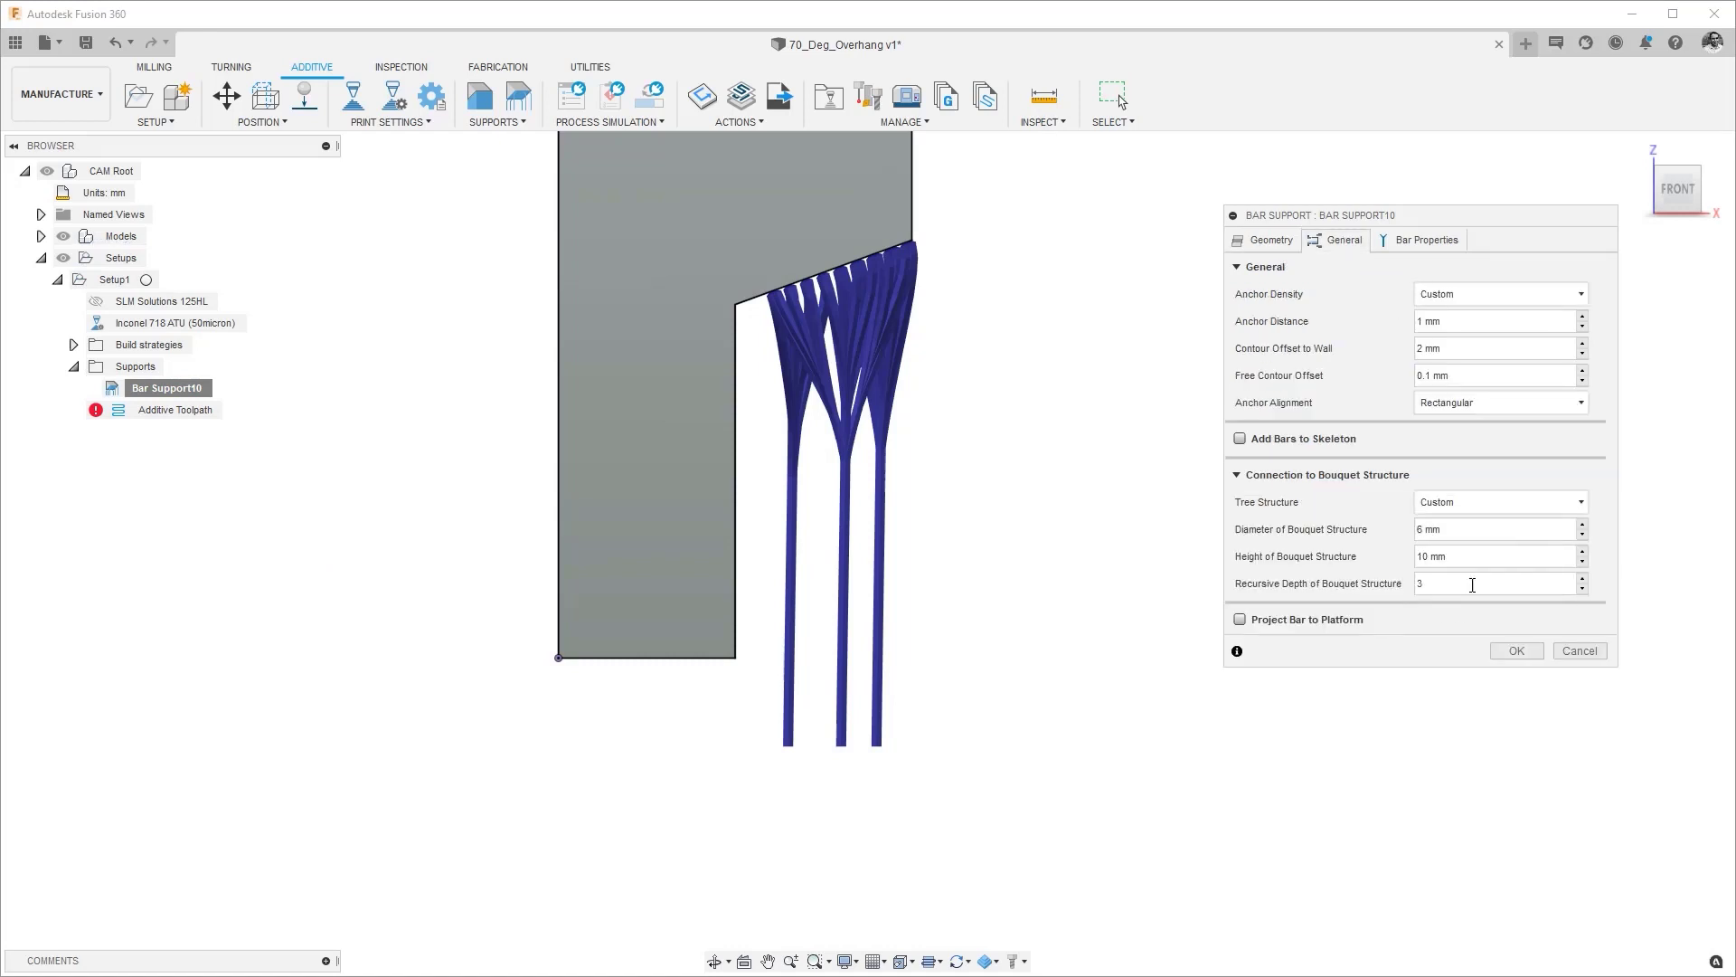
pyautogui.doubleClick(1417, 585)
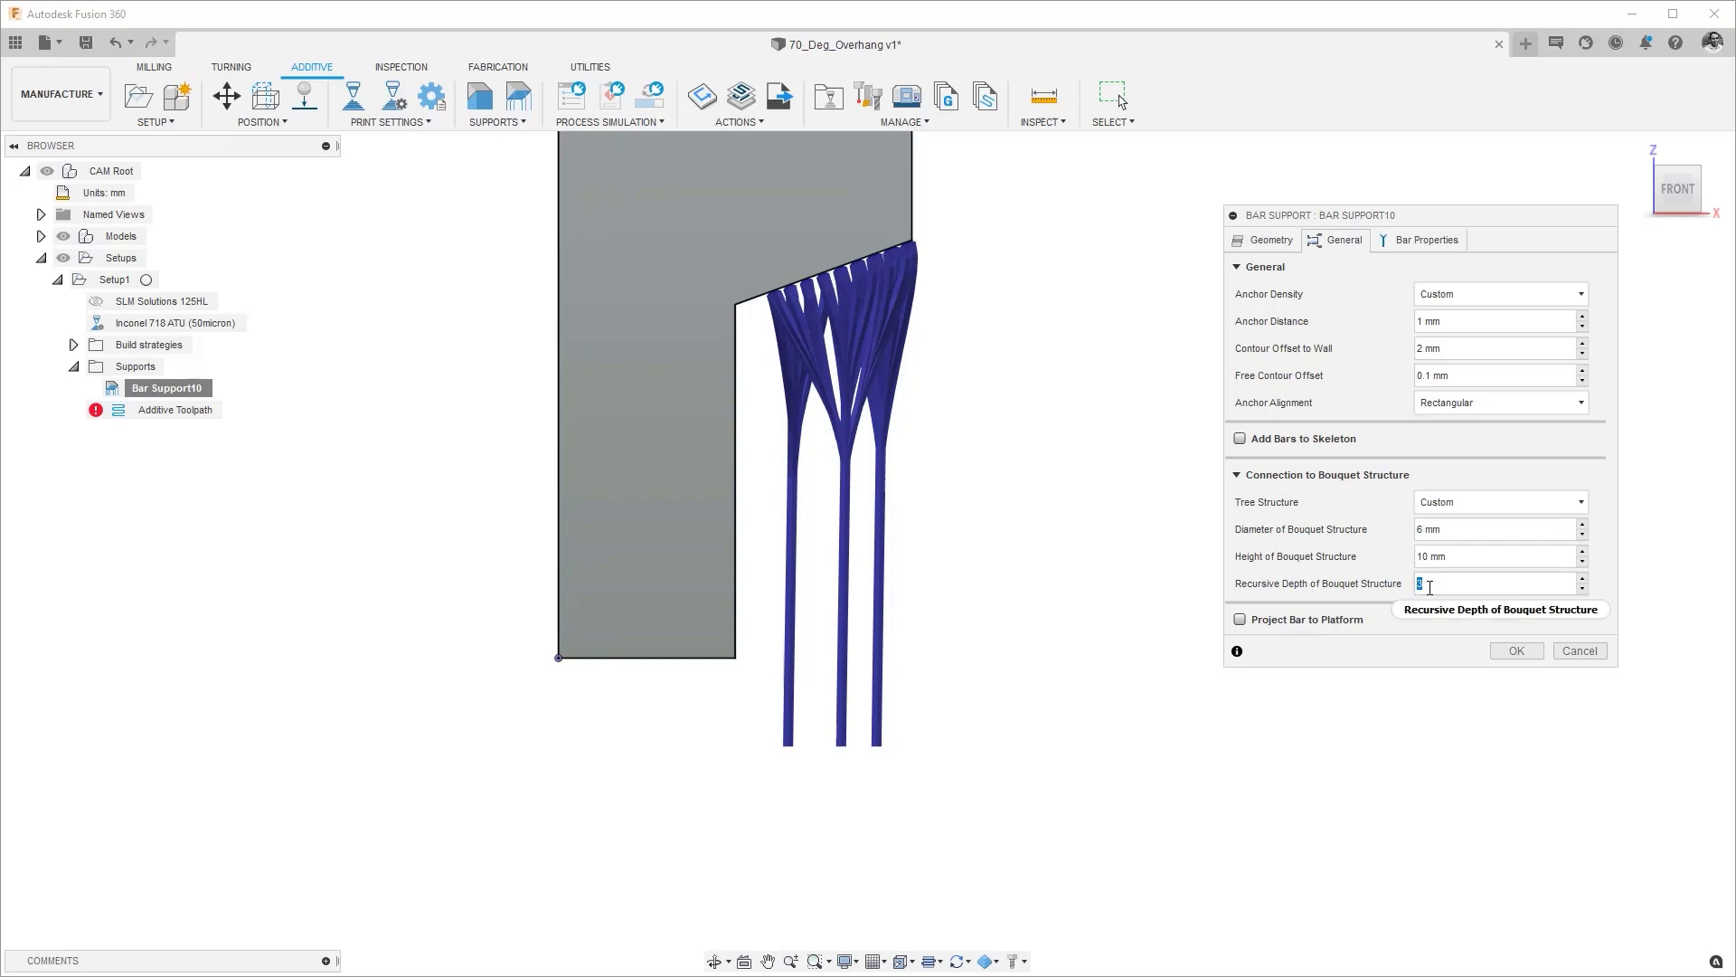
pyautogui.write('0')
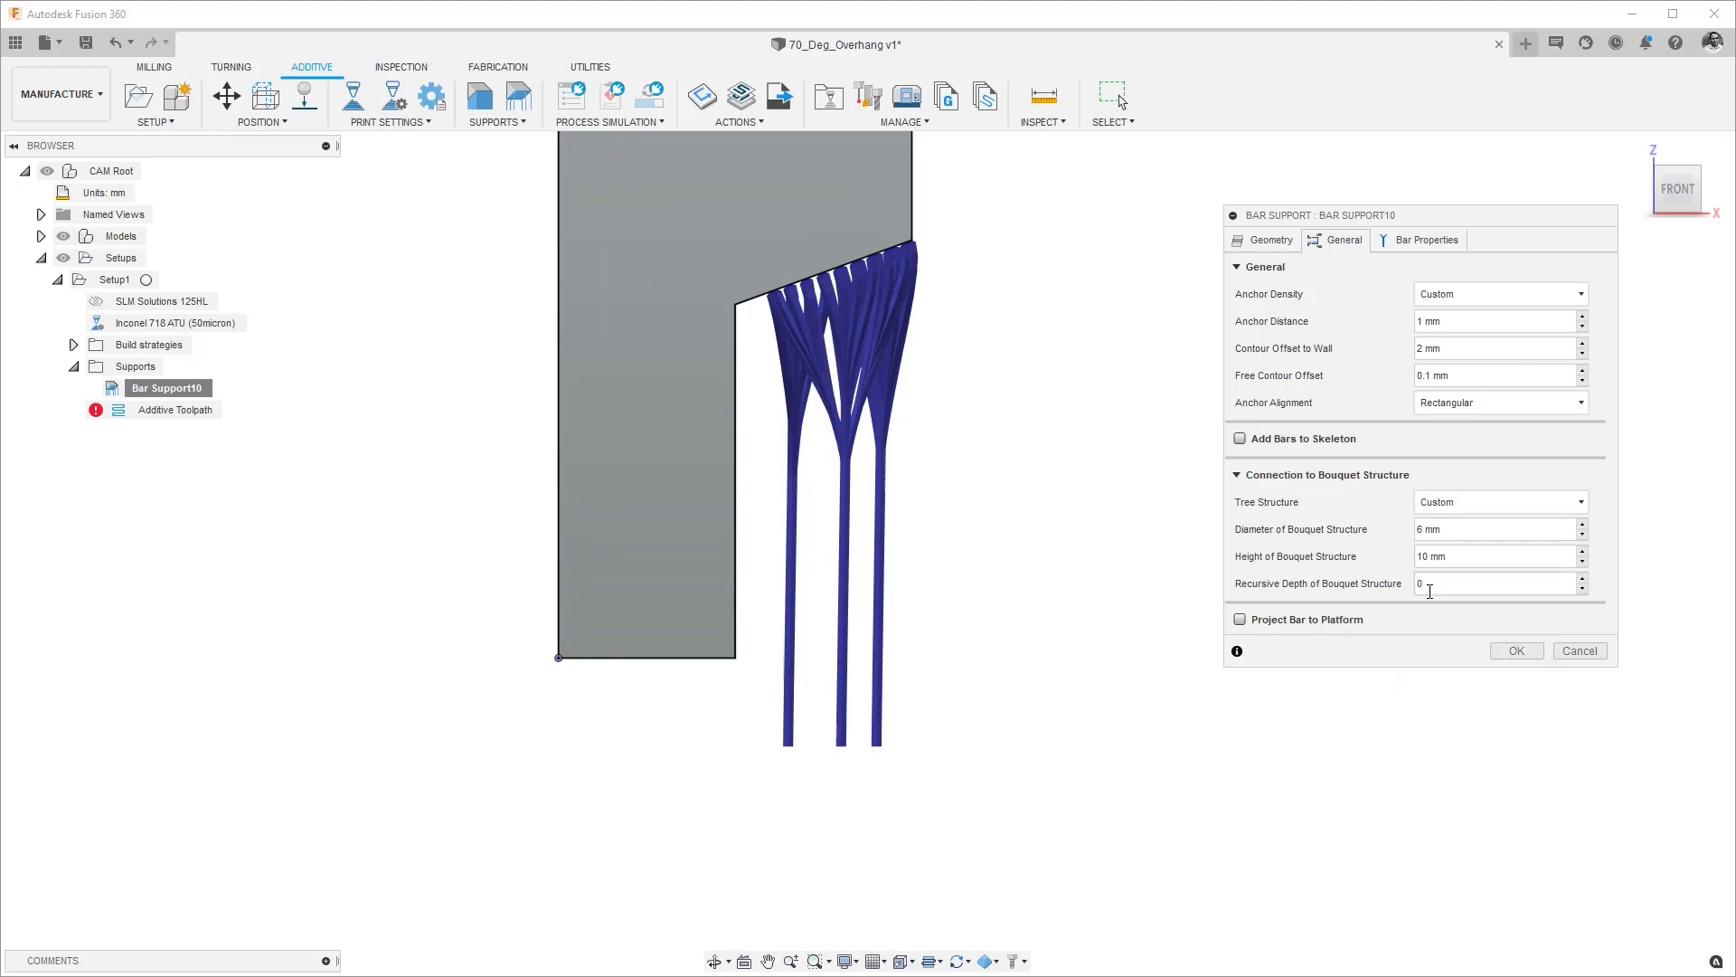
pyautogui.click(1524, 656)
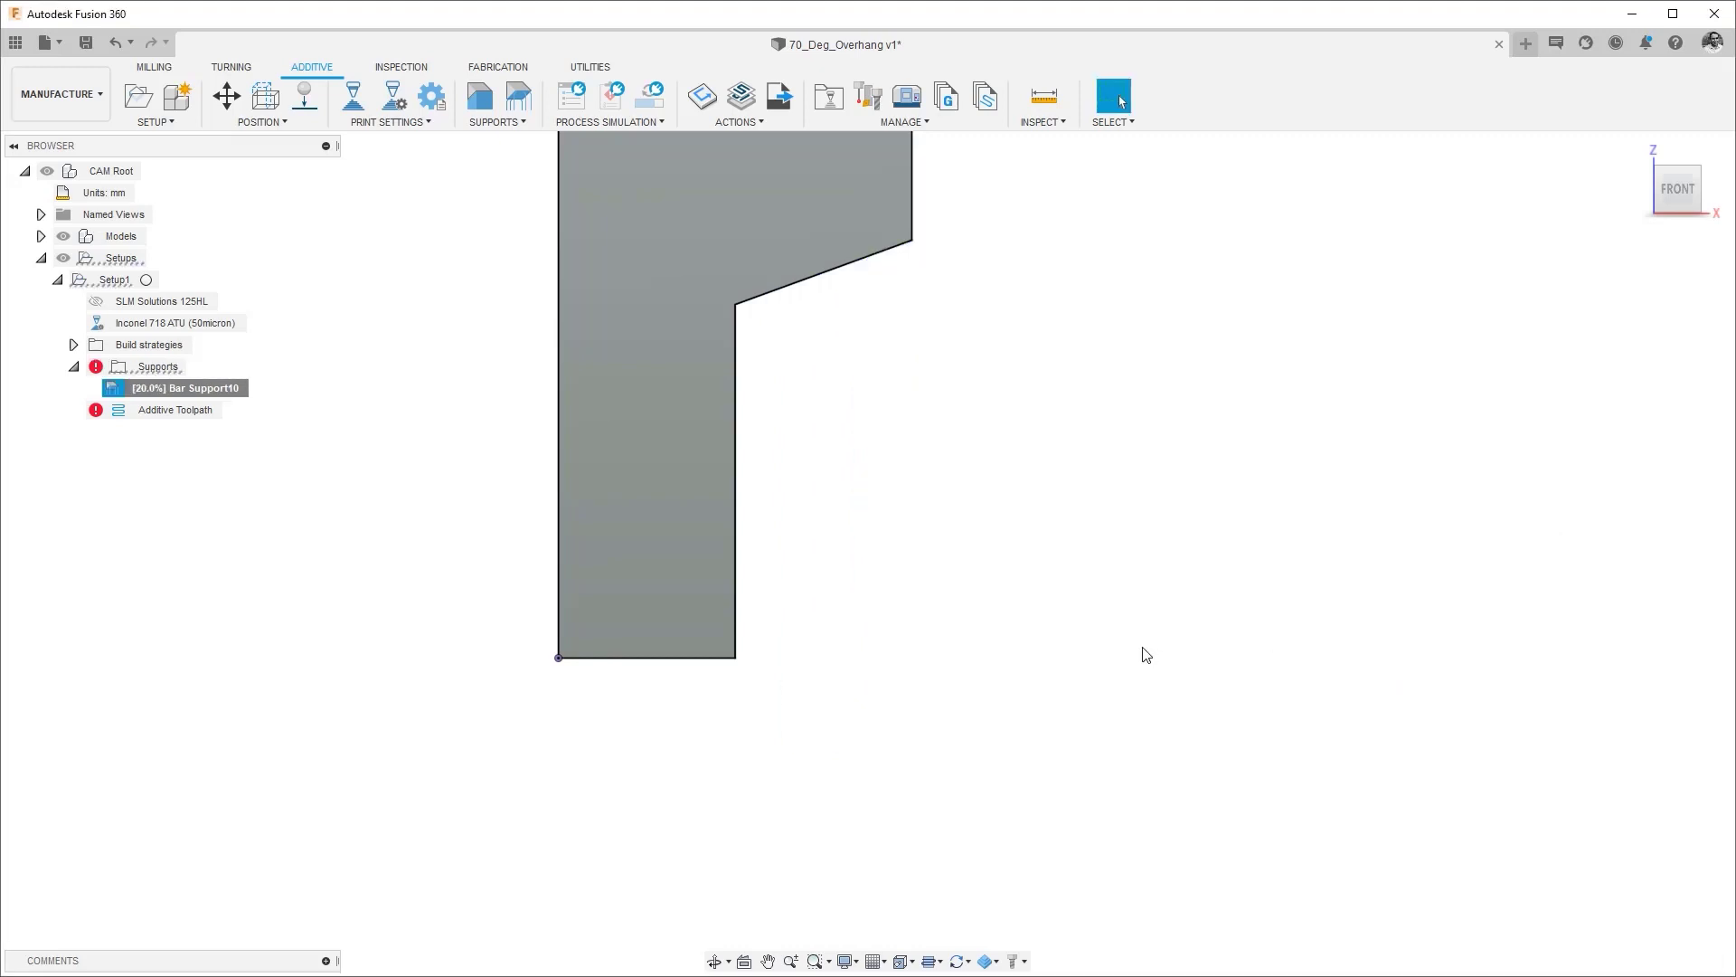
pyautogui.scroll(2, 966, 466)
pyautogui.keyDown('shift'); pyautogui.moveTo(969, 465); pyautogui.dragTo(1000, 314, button='middle'); pyautogui.keyUp('shift')
# Raise the bouquet diameter from 6 to 25 mm, making one fan of straight bars on a slender trunk
pyautogui.rightClick(145, 395)
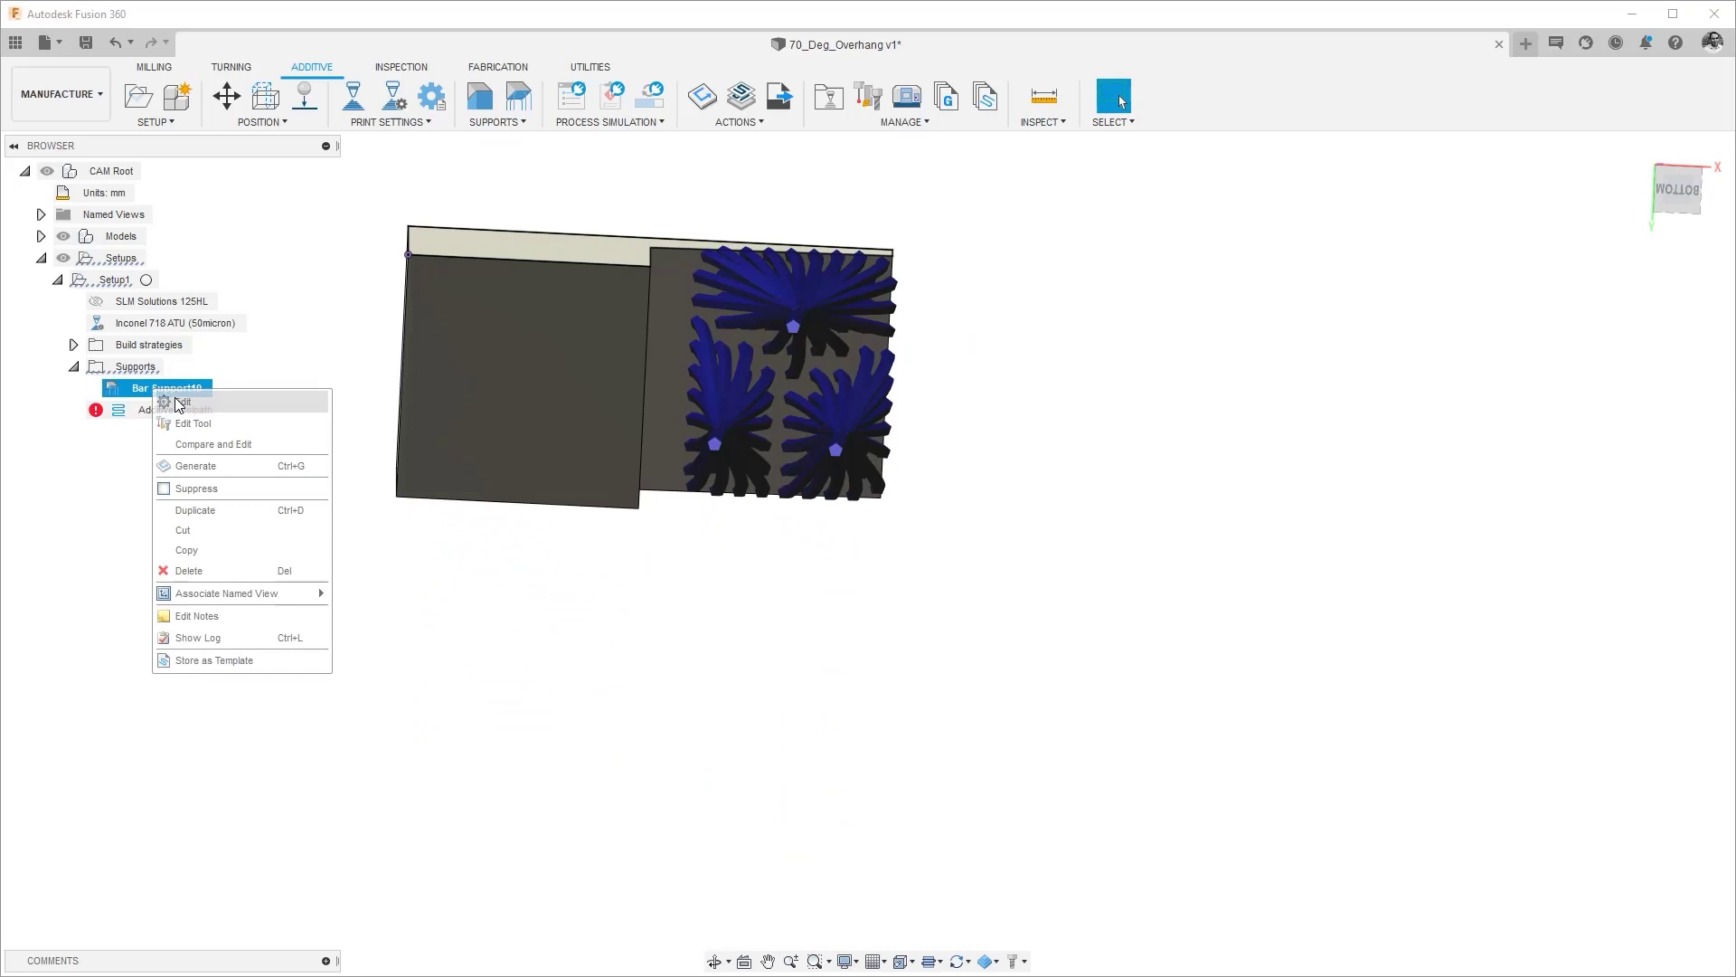
pyautogui.click(167, 416)
pyautogui.click(1344, 241)
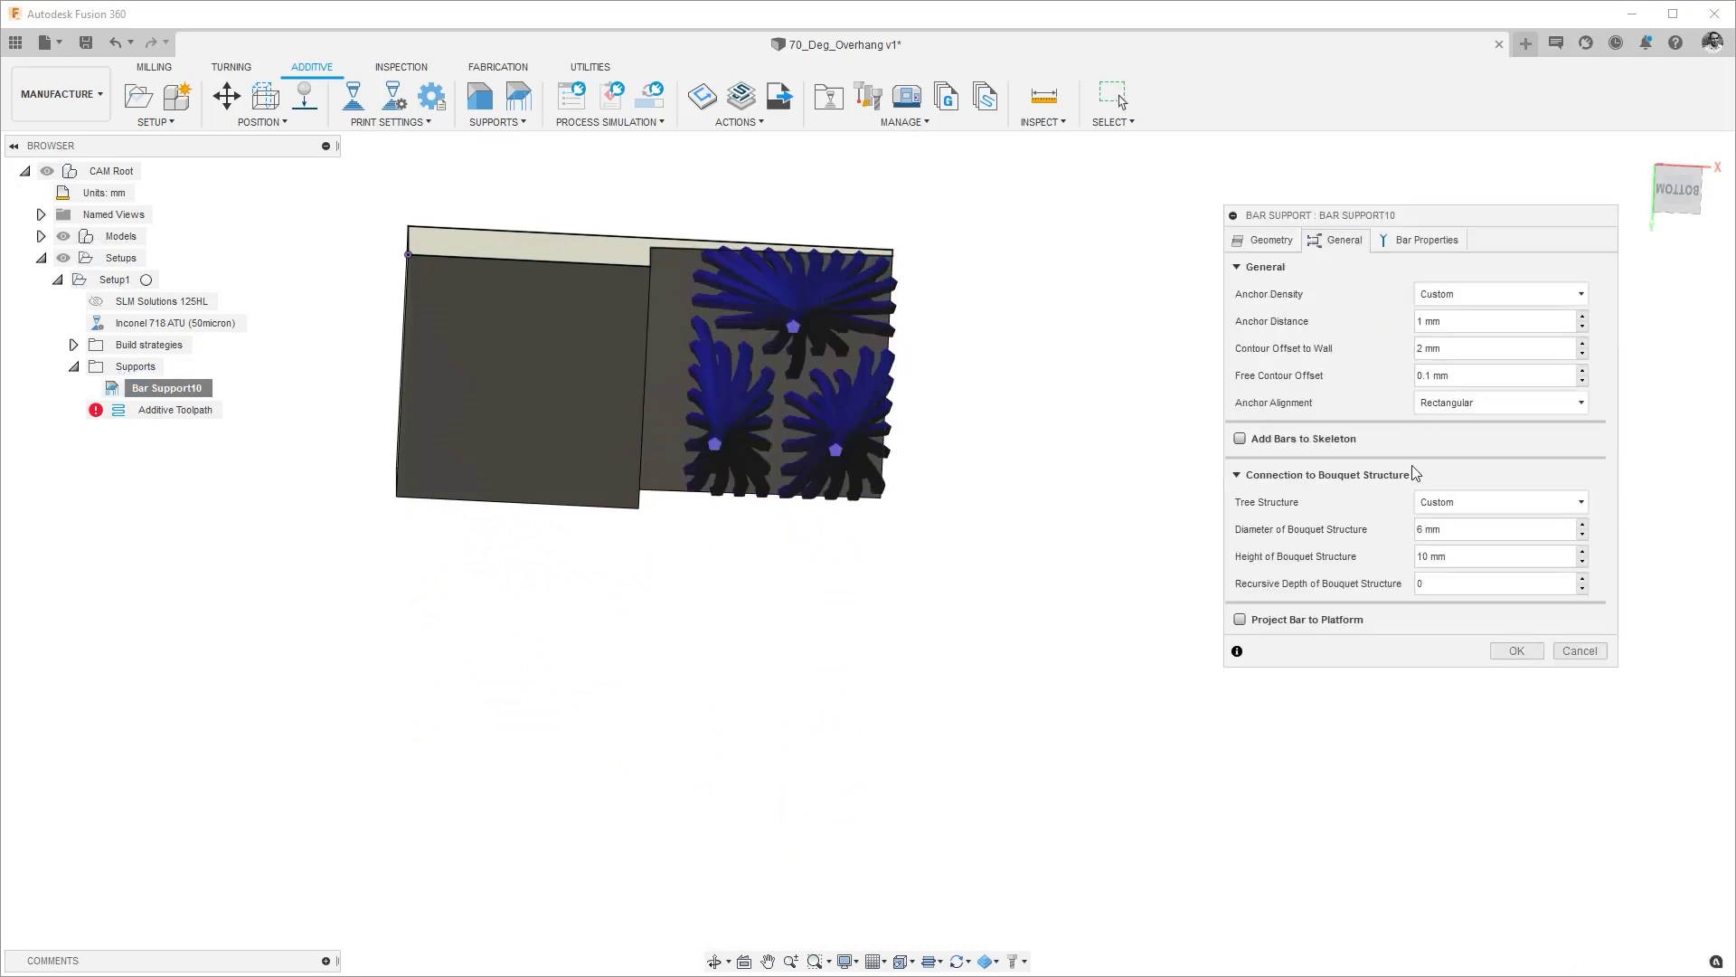
pyautogui.tripleClick(1458, 530)
pyautogui.write('25')
pyautogui.click(1516, 651)
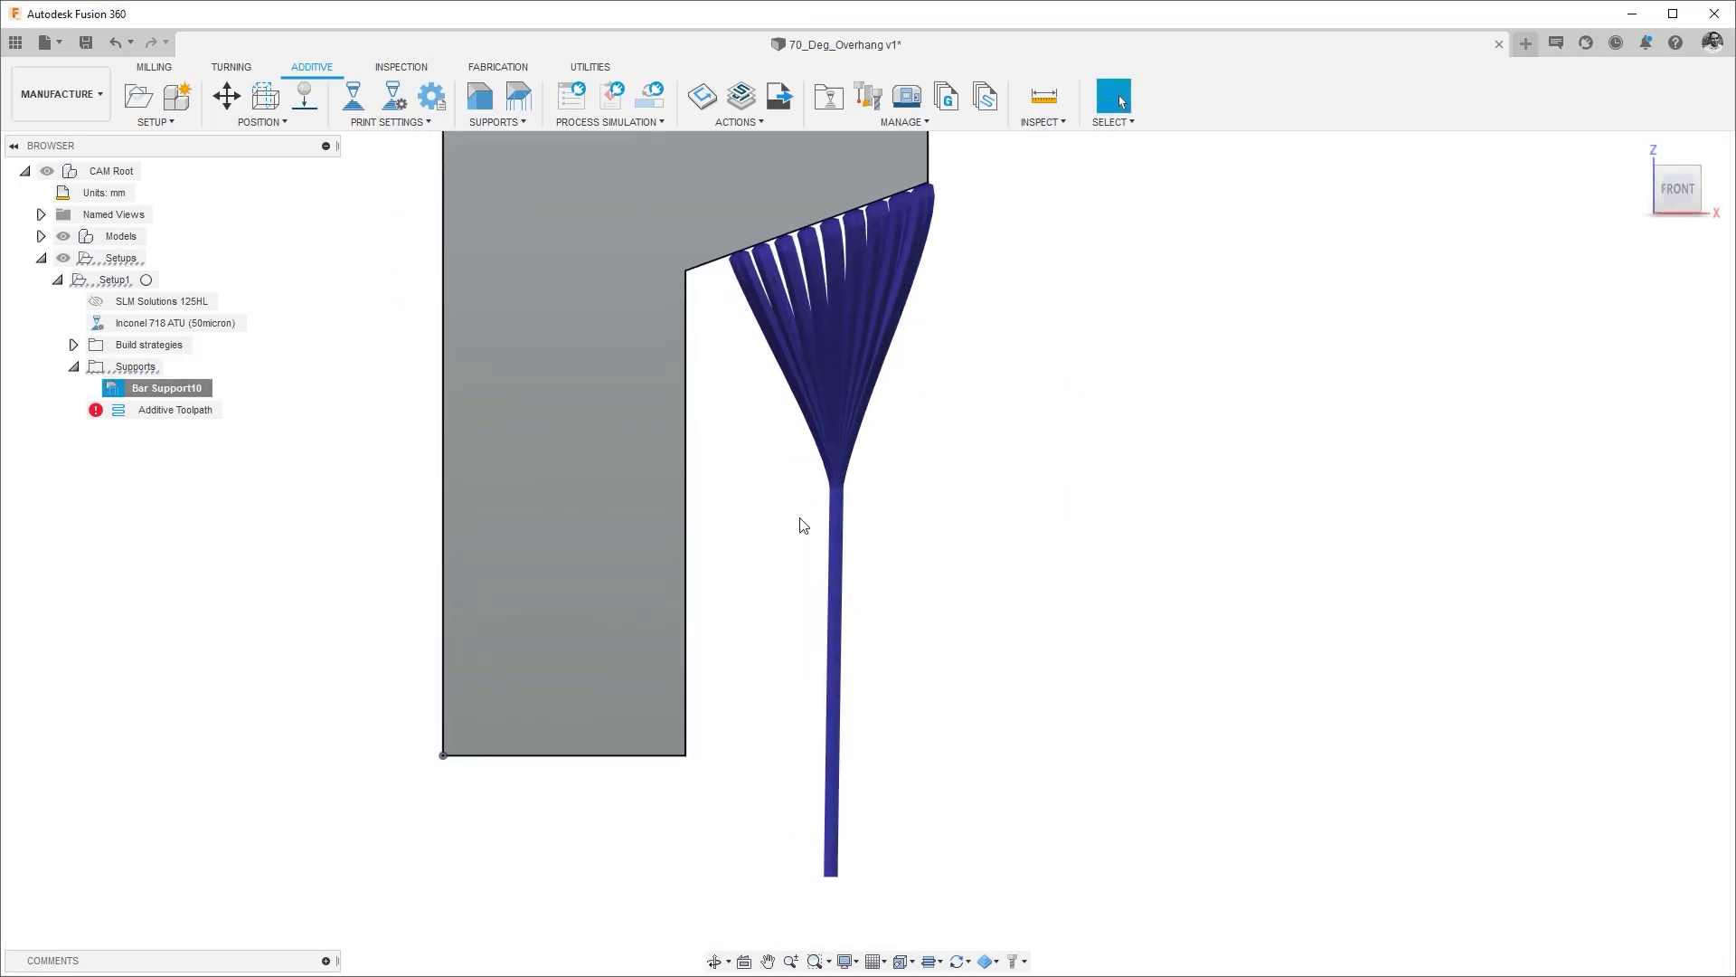
pyautogui.keyDown('shift'); pyautogui.moveTo(836, 488); pyautogui.dragTo(799, 494, button='middle'); pyautogui.keyUp('shift')
pyautogui.scroll(5, 798, 495)
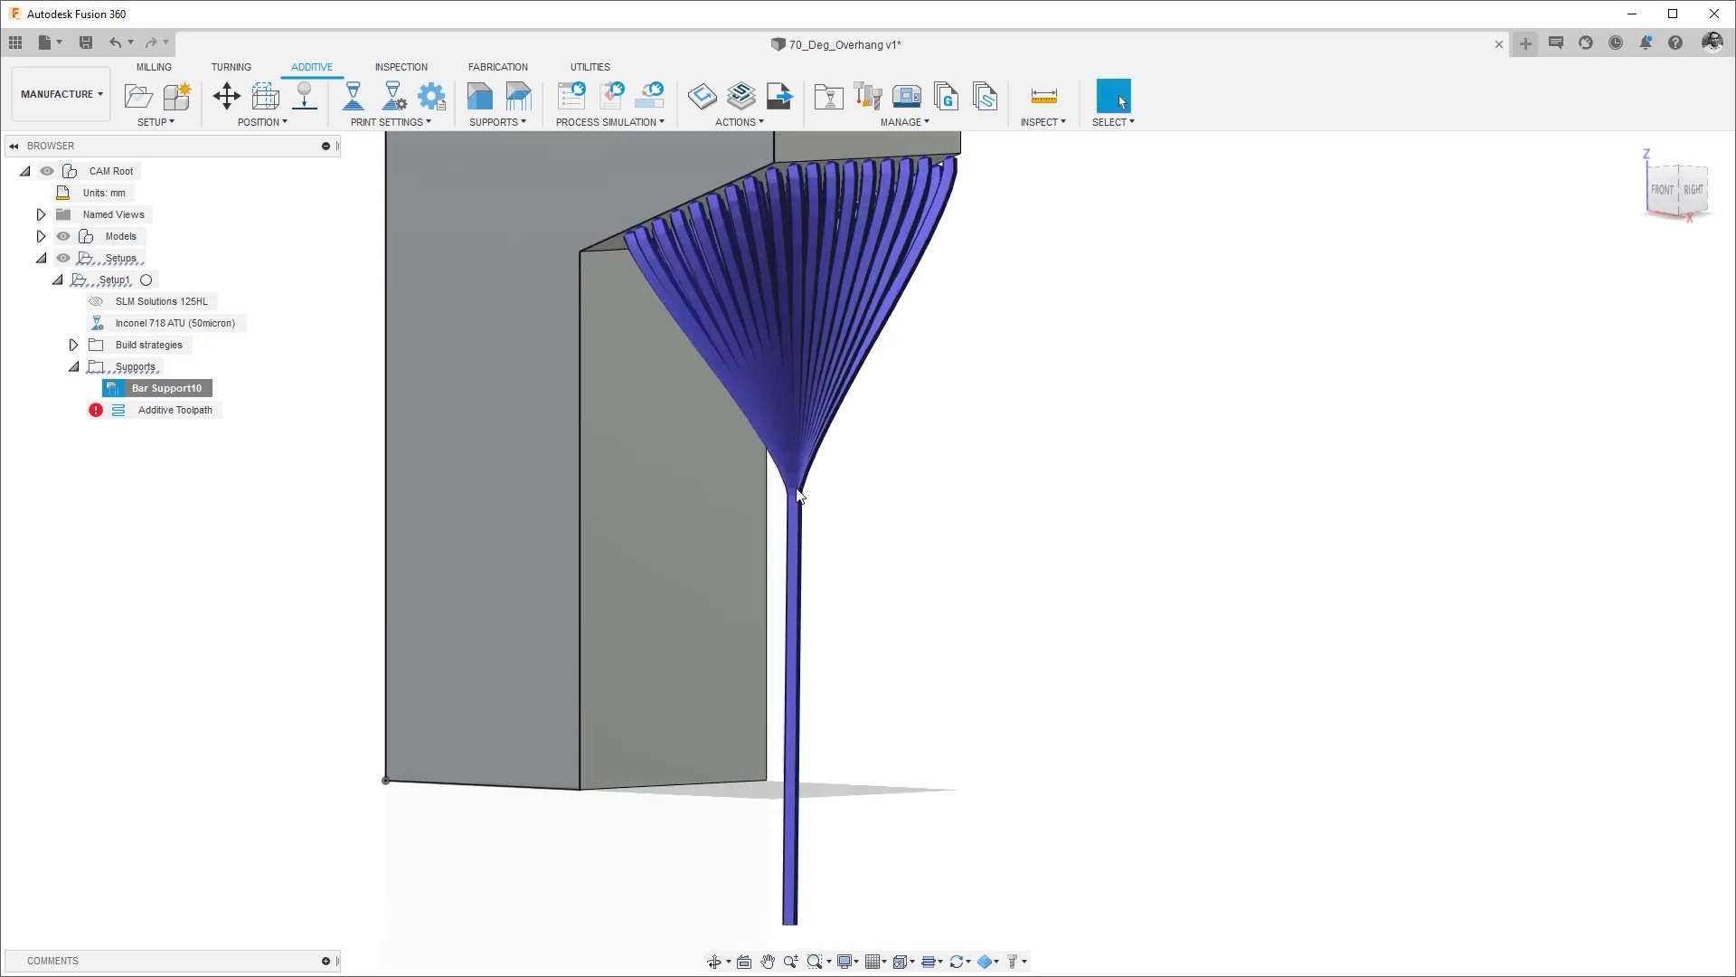
pyautogui.keyDown('shift'); pyautogui.moveTo(792, 380); pyautogui.dragTo(831, 604, button='middle'); pyautogui.keyUp('shift')
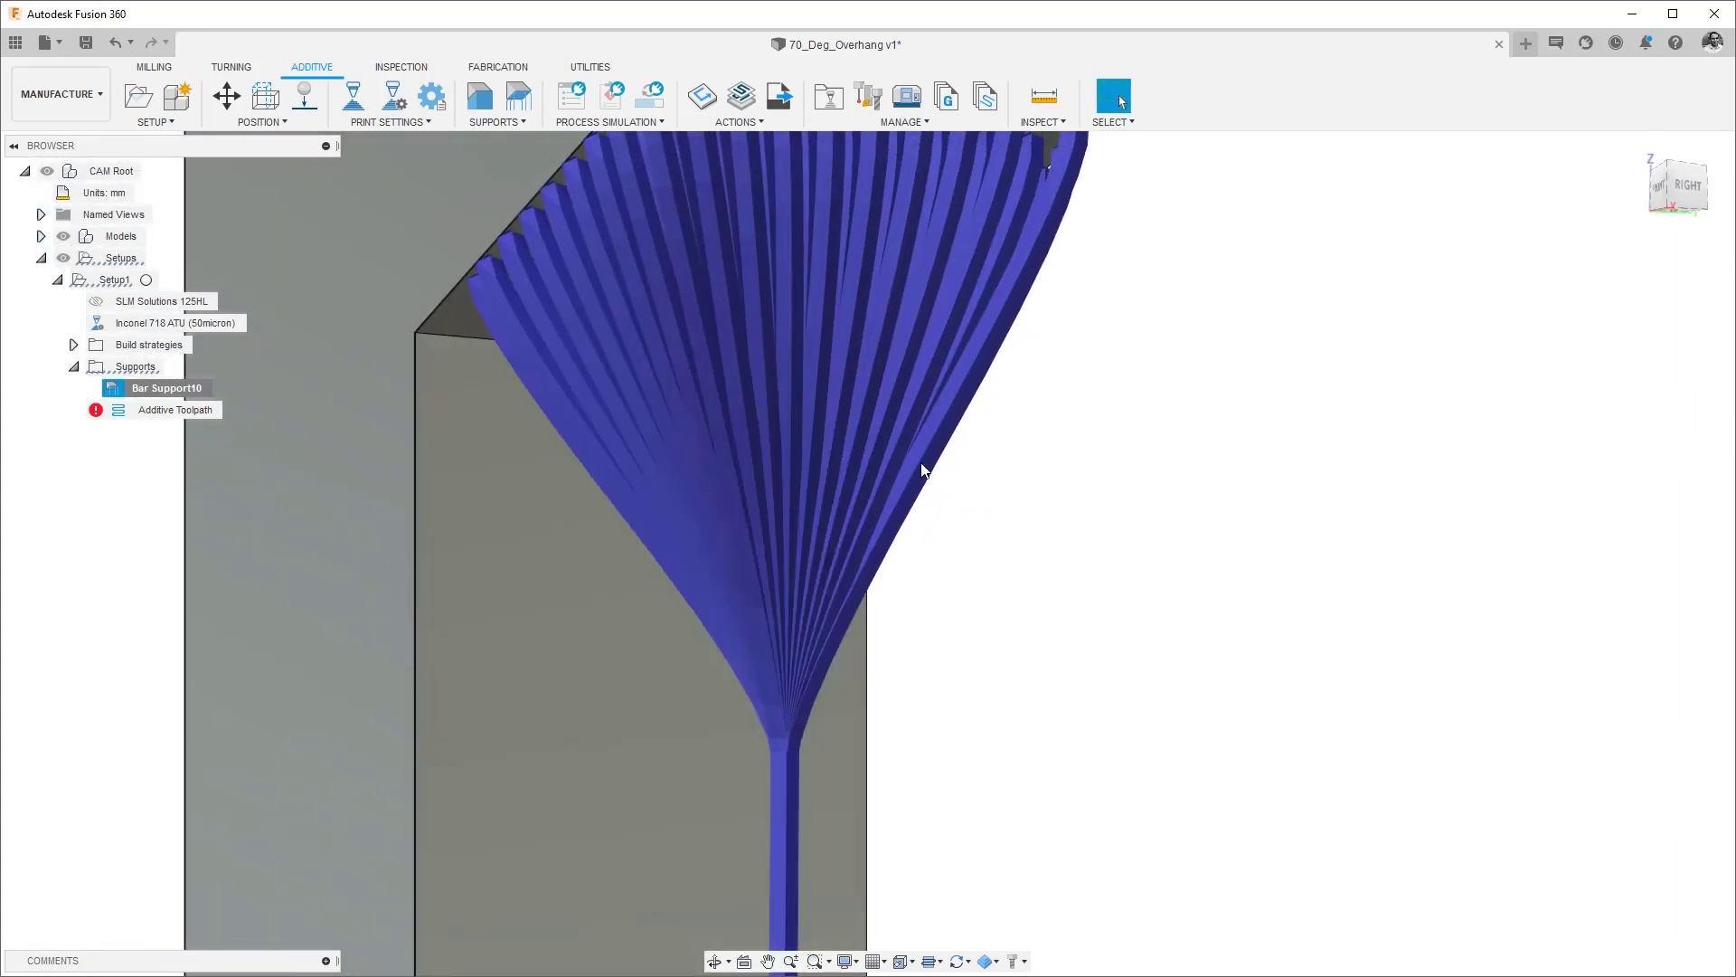
# Change Bar Support10's bouquet Recursive Depth from 0 to 1 and view the regenerated branches
pyautogui.rightClick(178, 390)
pyautogui.click(201, 403)
pyautogui.click(1350, 242)
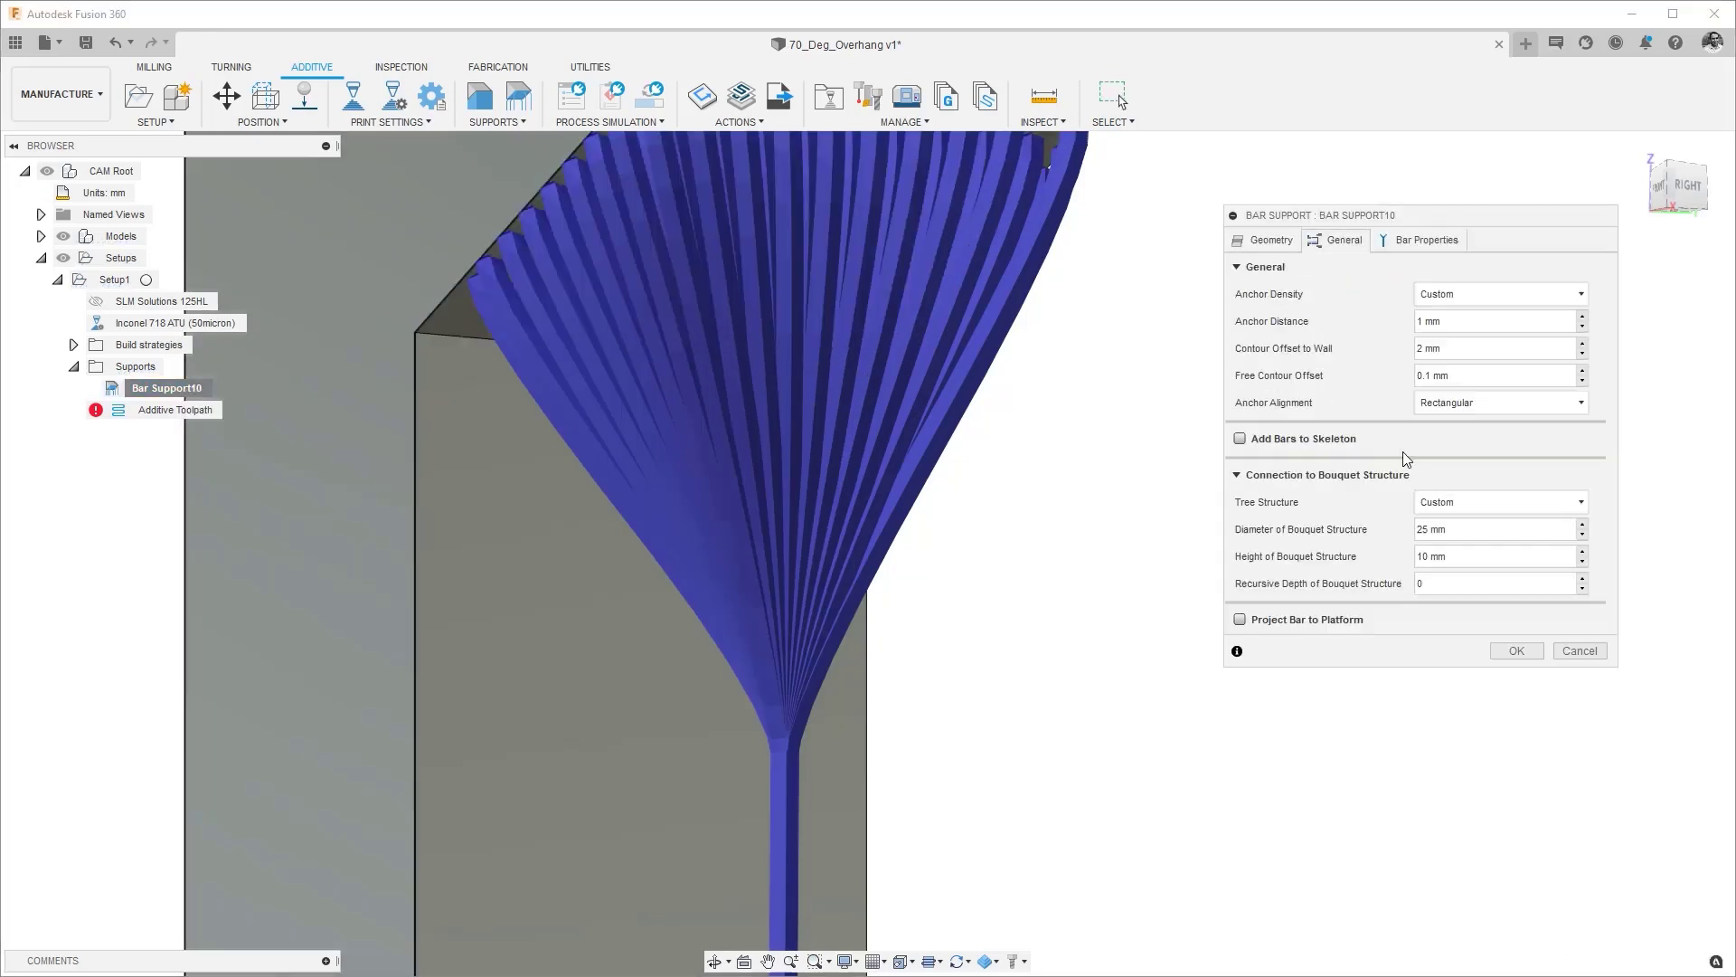
pyautogui.doubleClick(1425, 585)
pyautogui.click(1517, 650)
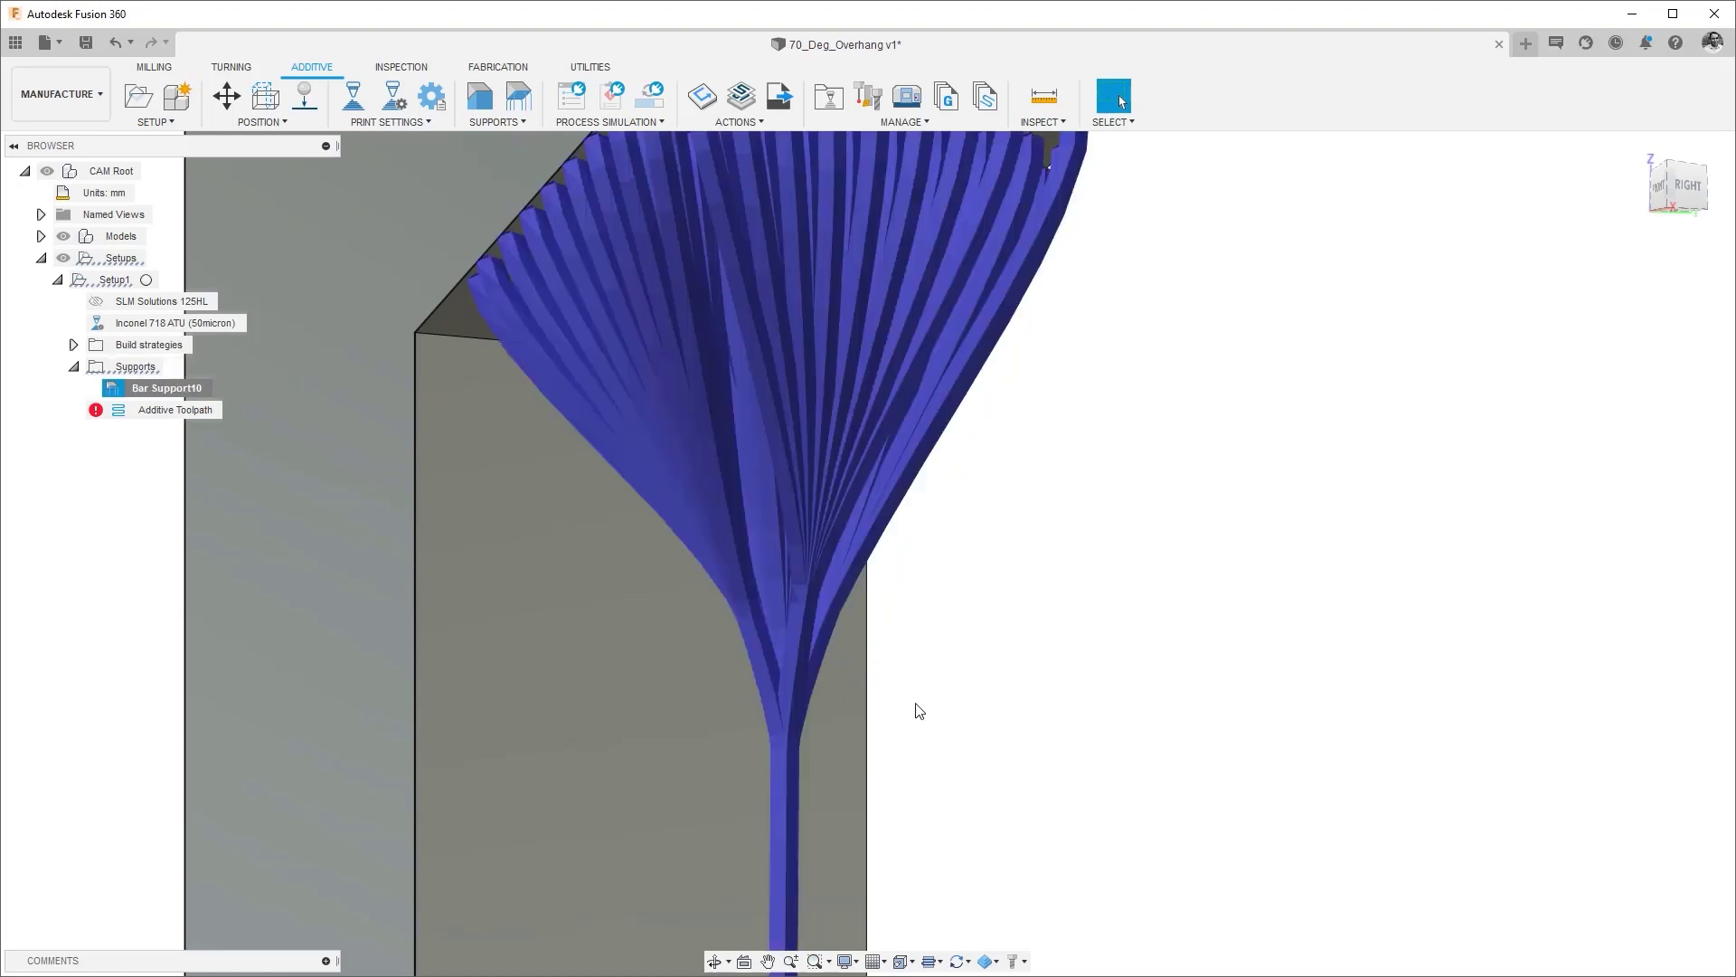
pyautogui.keyDown('shift'); pyautogui.moveTo(784, 723); pyautogui.dragTo(996, 484, button='middle'); pyautogui.keyUp('shift')
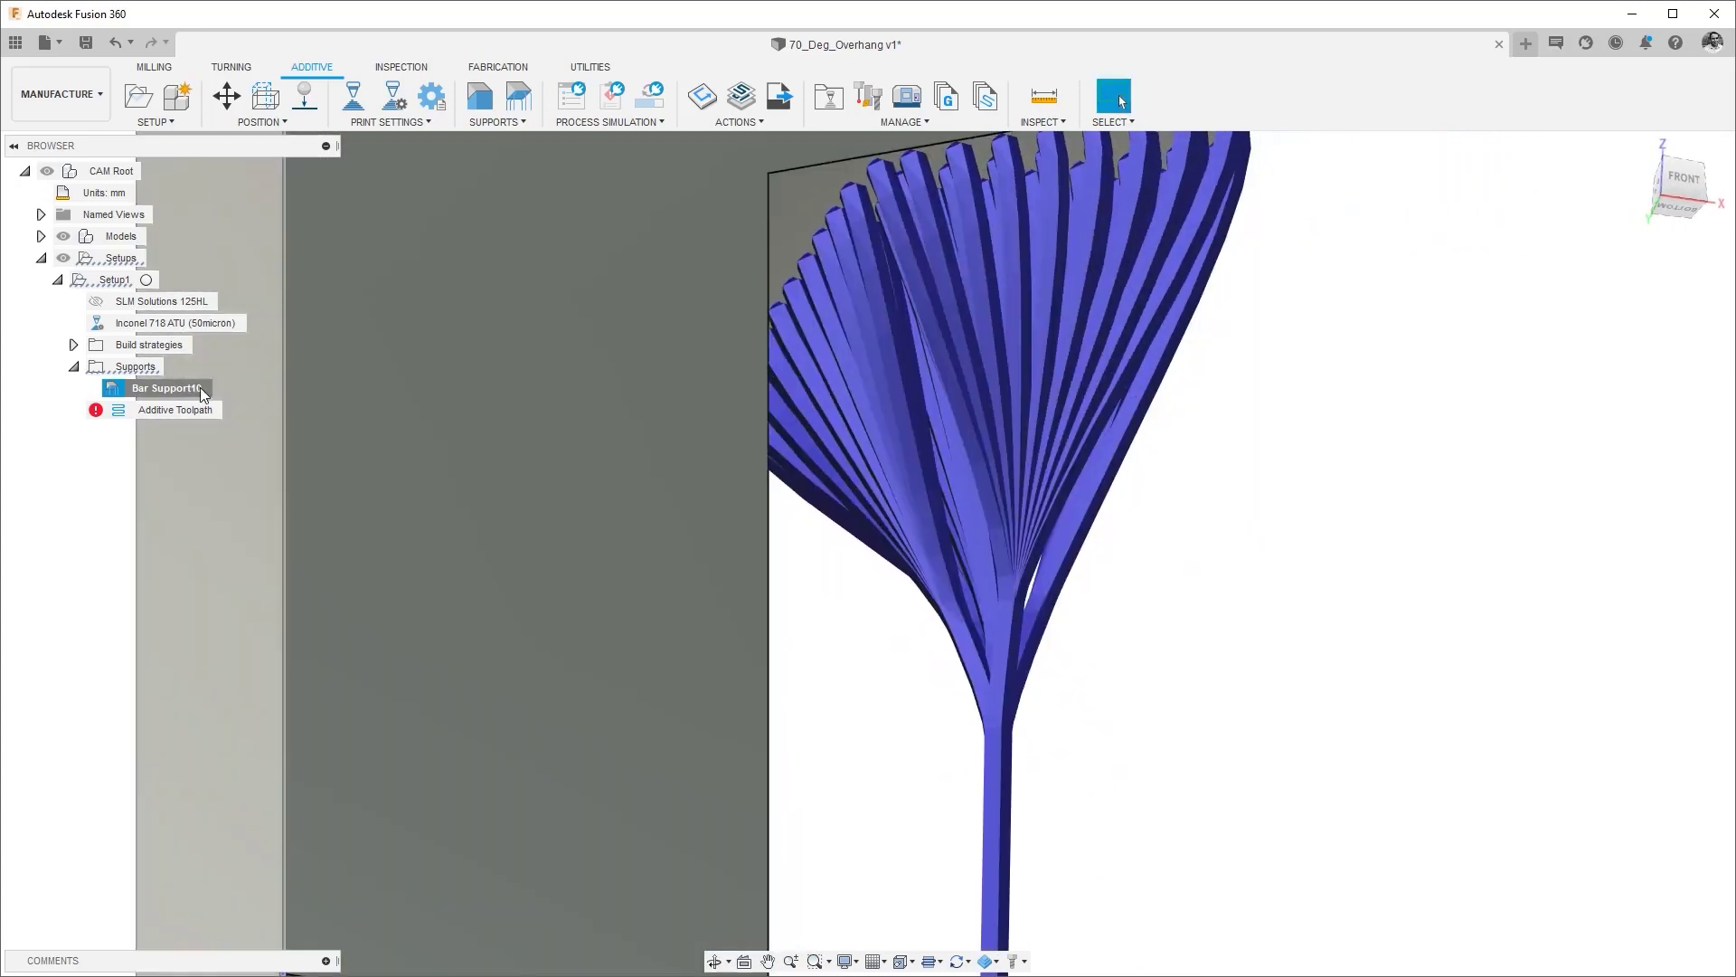
pyautogui.rightClick(198, 387)
# Raise Bar Support10's bouquet Recursive Depth from 1 to 2 and inspect the finer branching
pyautogui.click(278, 409)
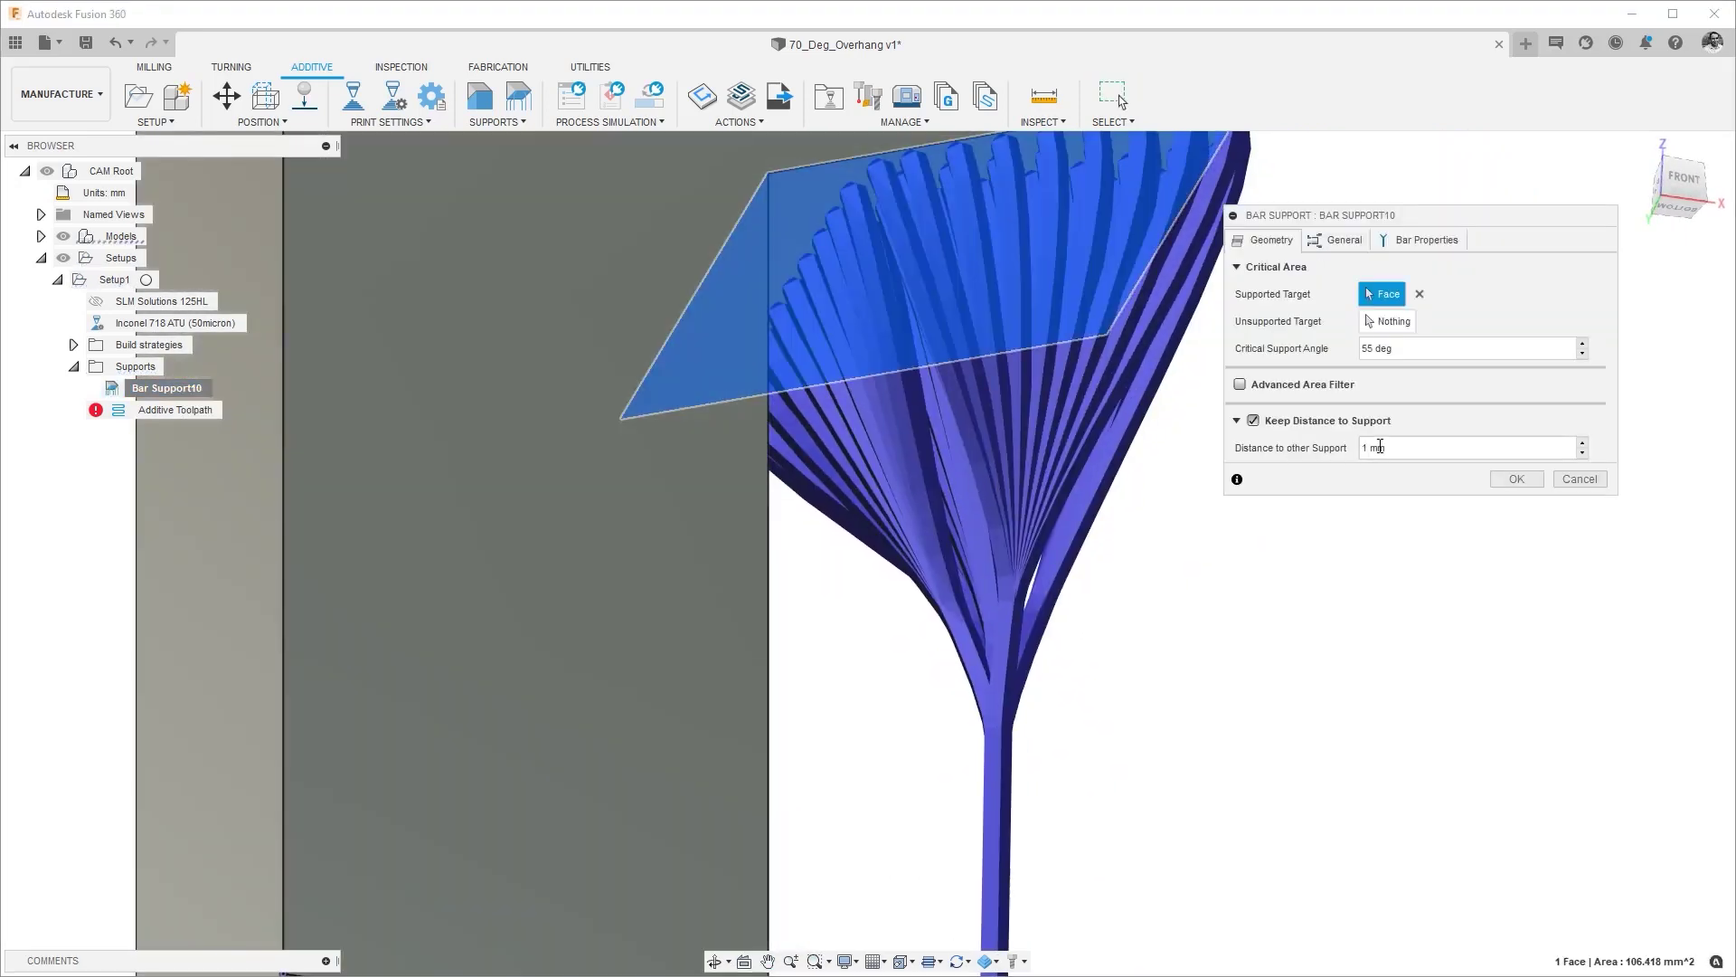
pyautogui.click(1339, 240)
pyautogui.click(1428, 583)
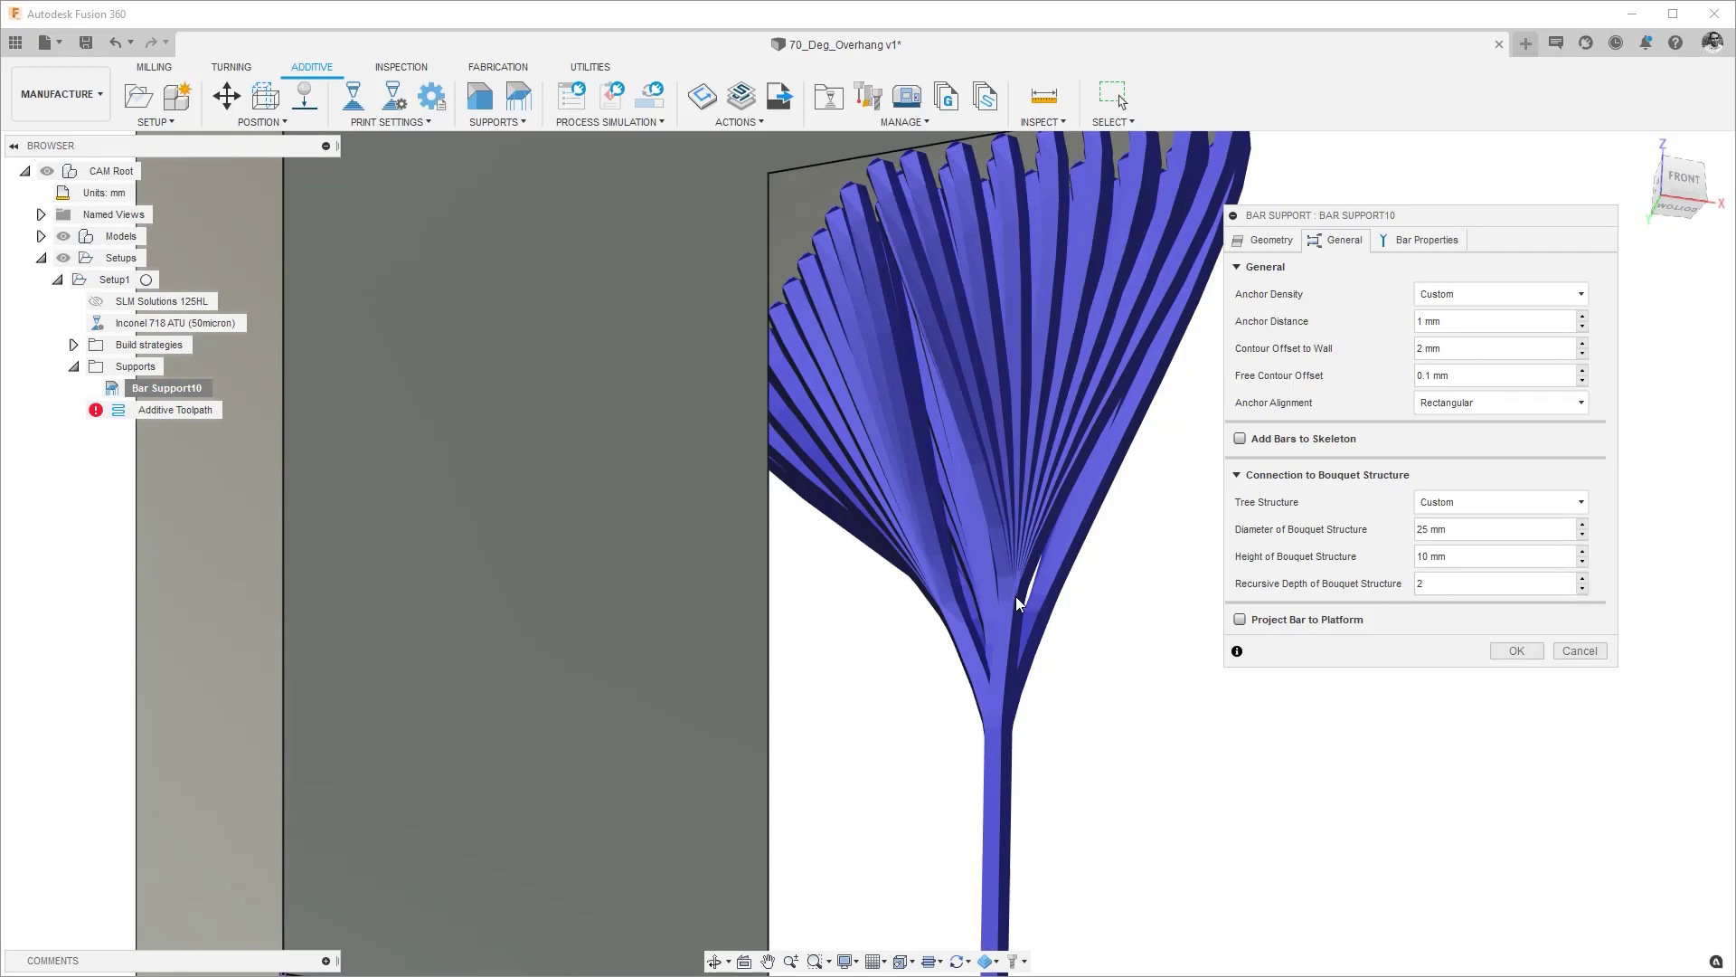
pyautogui.click(1525, 653)
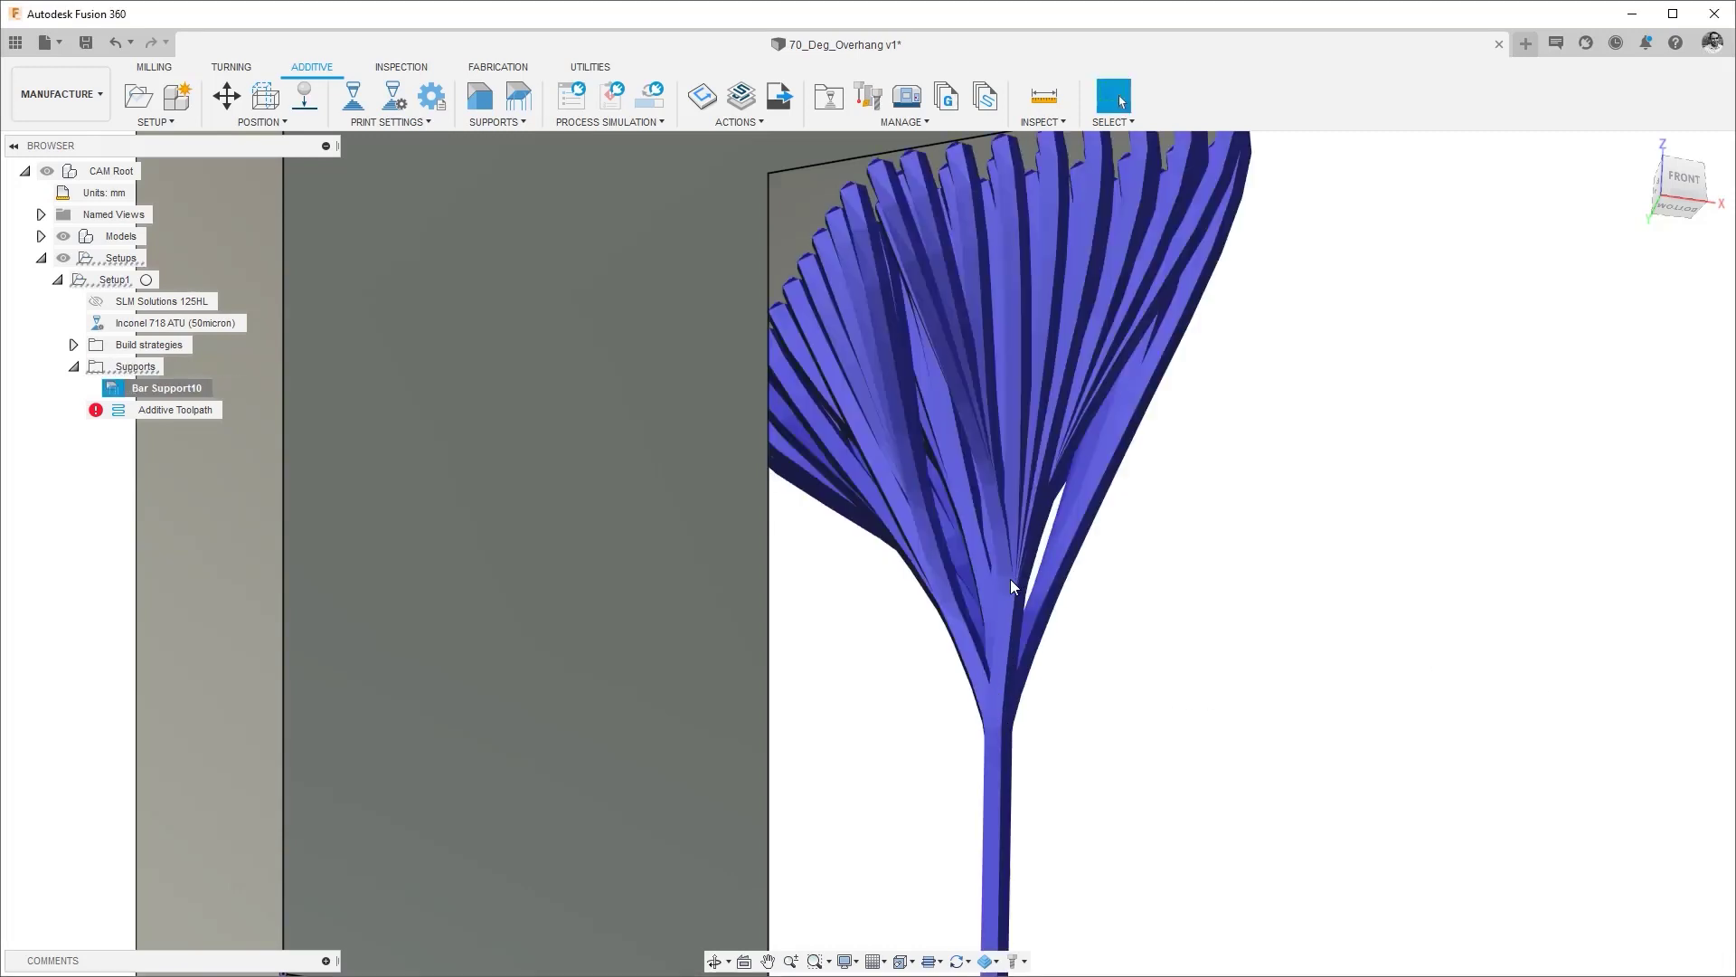
pyautogui.moveTo(1011, 580)
pyautogui.keyDown('shift'); pyautogui.mouseDown(button='middle')
pyautogui.moveTo(965, 573)
pyautogui.moveTo(1036, 570)
pyautogui.mouseUp(button='middle'); pyautogui.keyUp('shift')
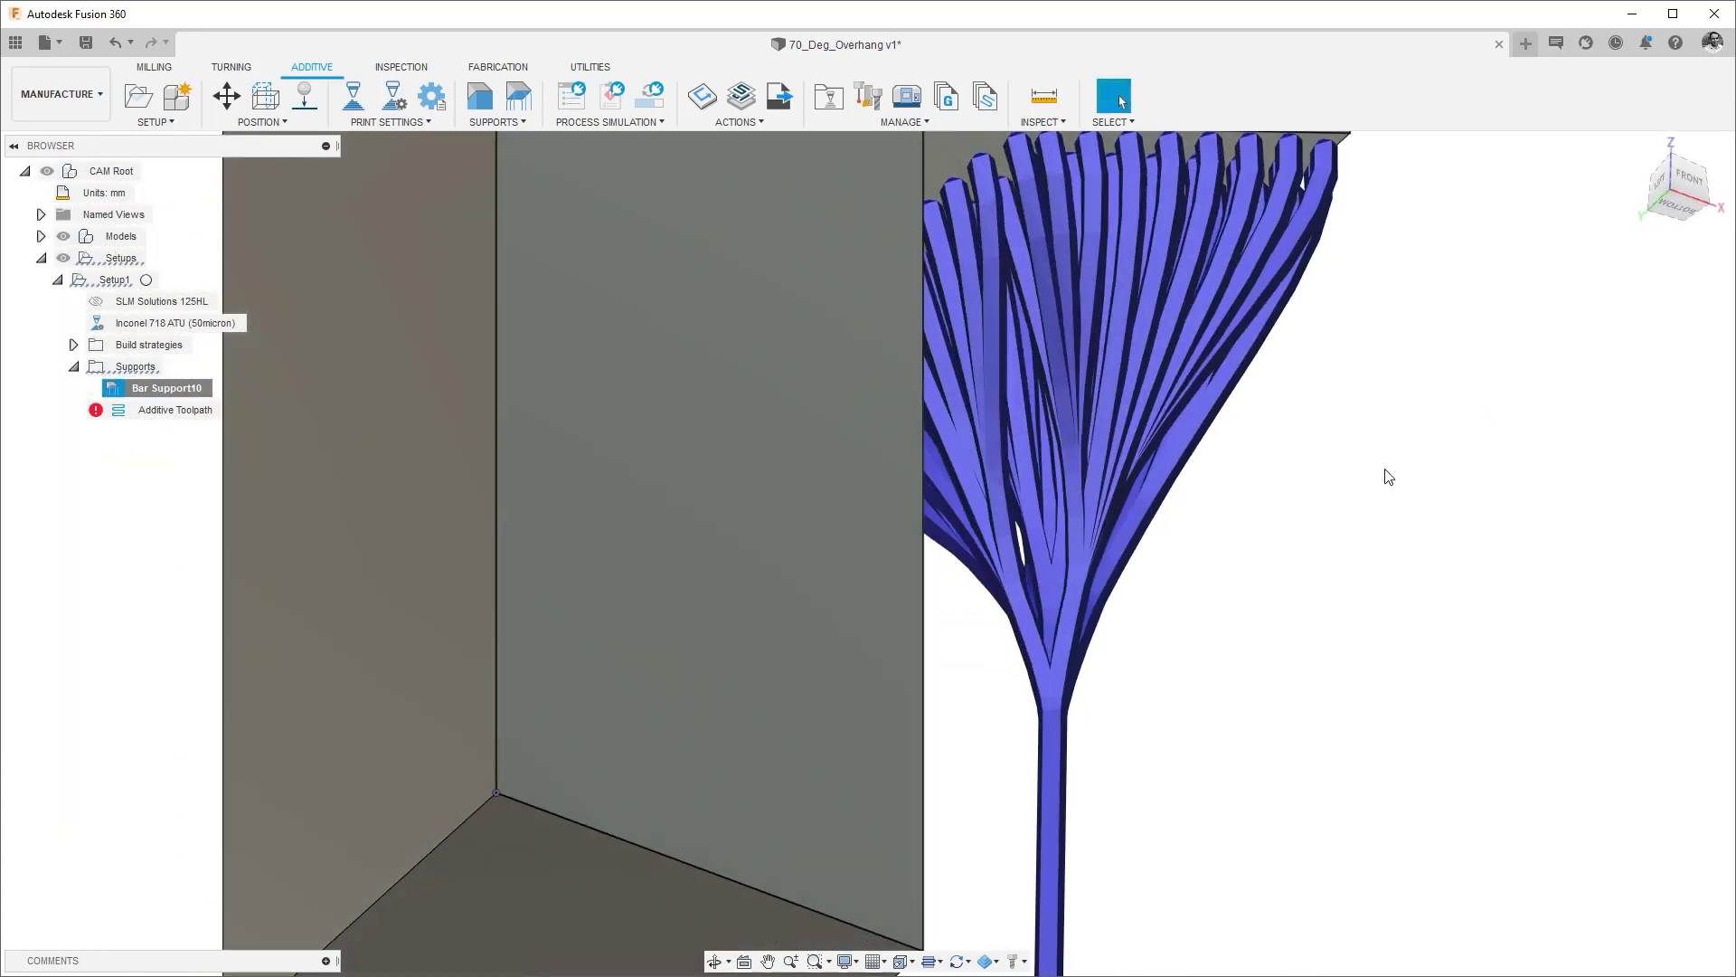
pyautogui.scroll(-5, 1011, 445)
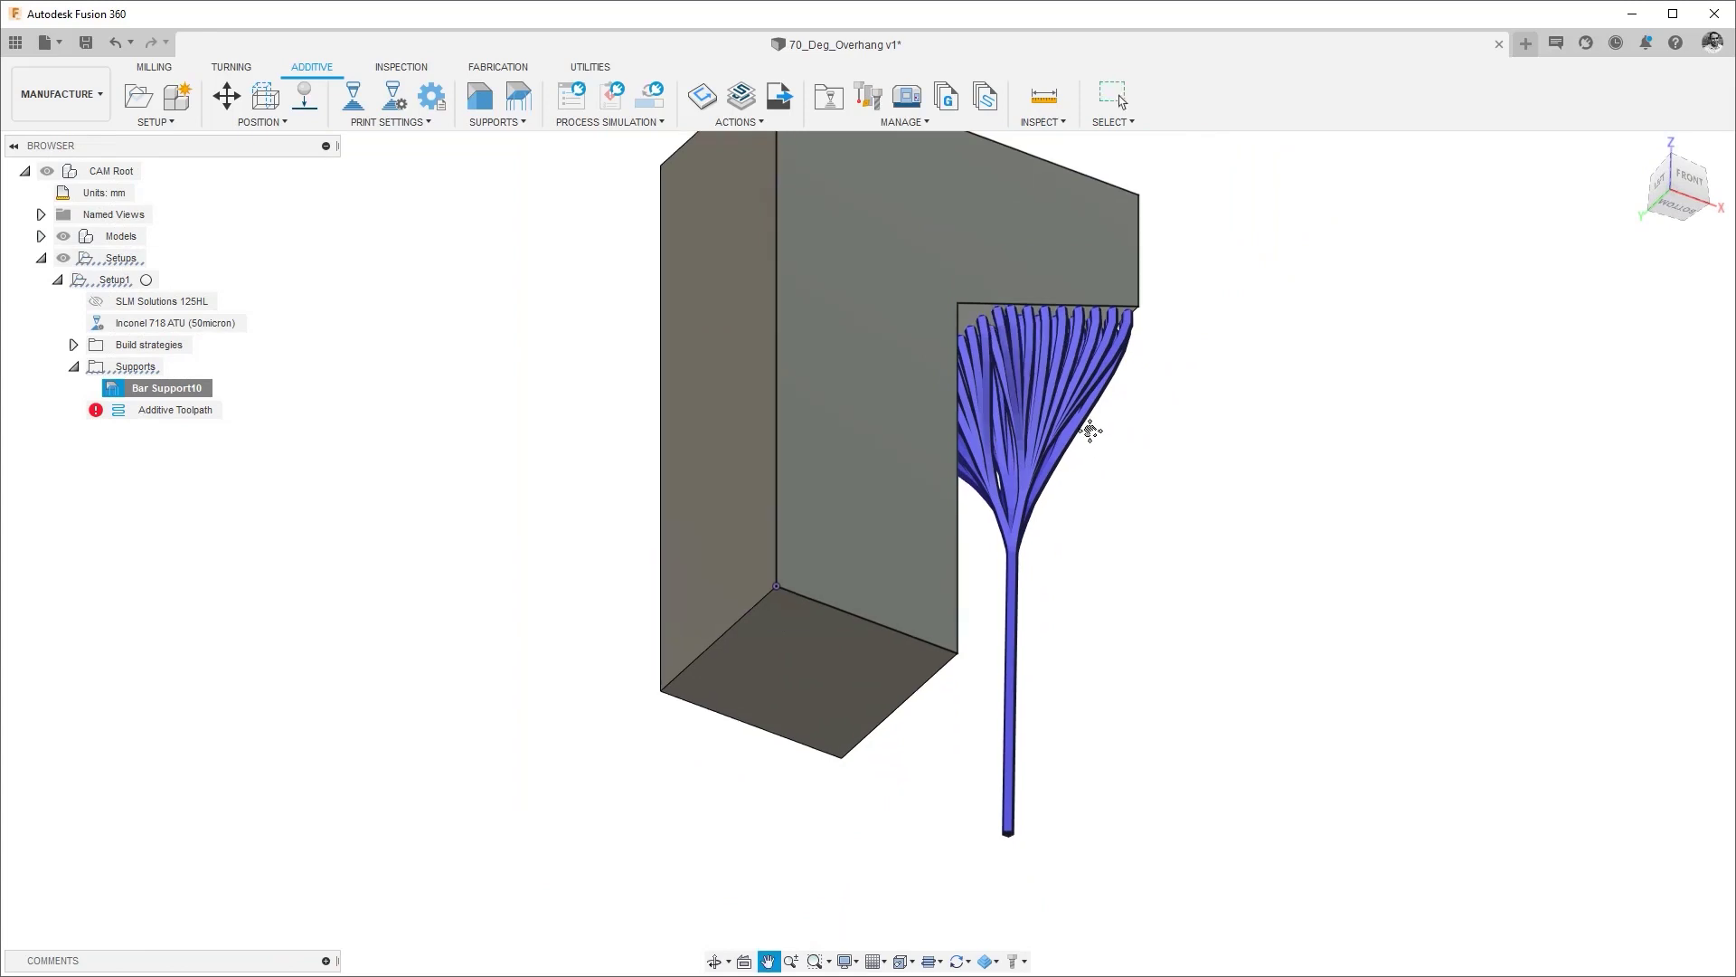
# Review Bar Support10's Bar Properties (Small size, Solid contour, On part breakpoint) from front and isometric views
pyautogui.rightClick(185, 388)
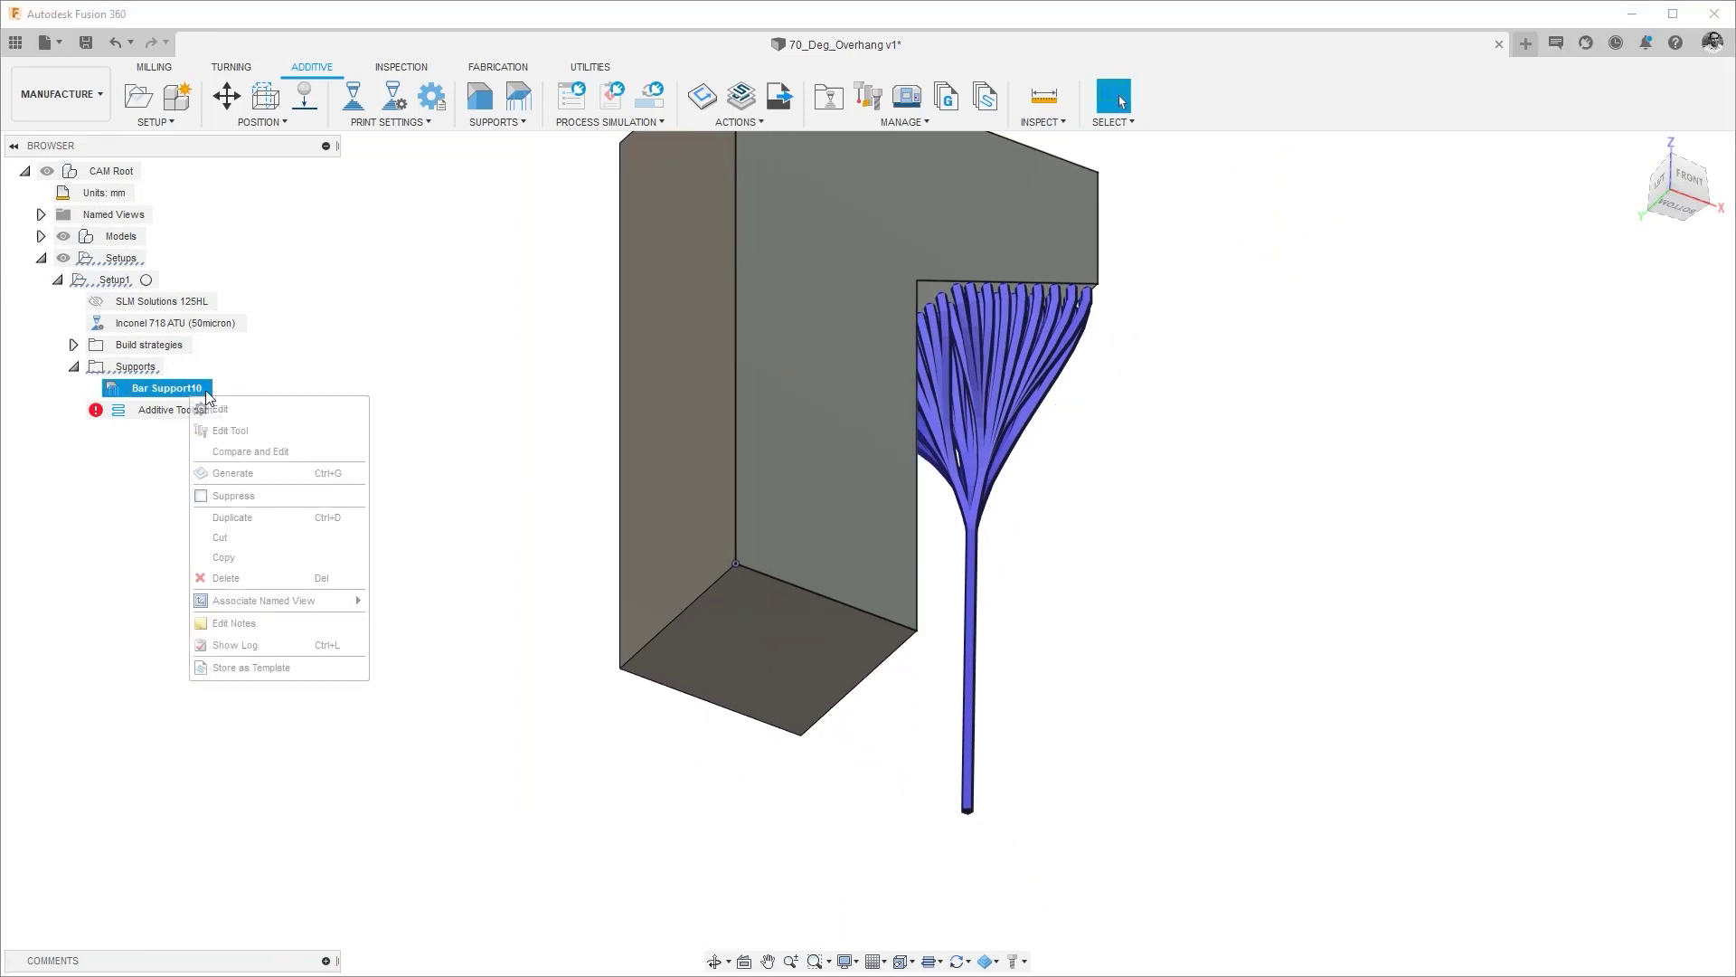
pyautogui.click(222, 409)
pyautogui.click(1343, 241)
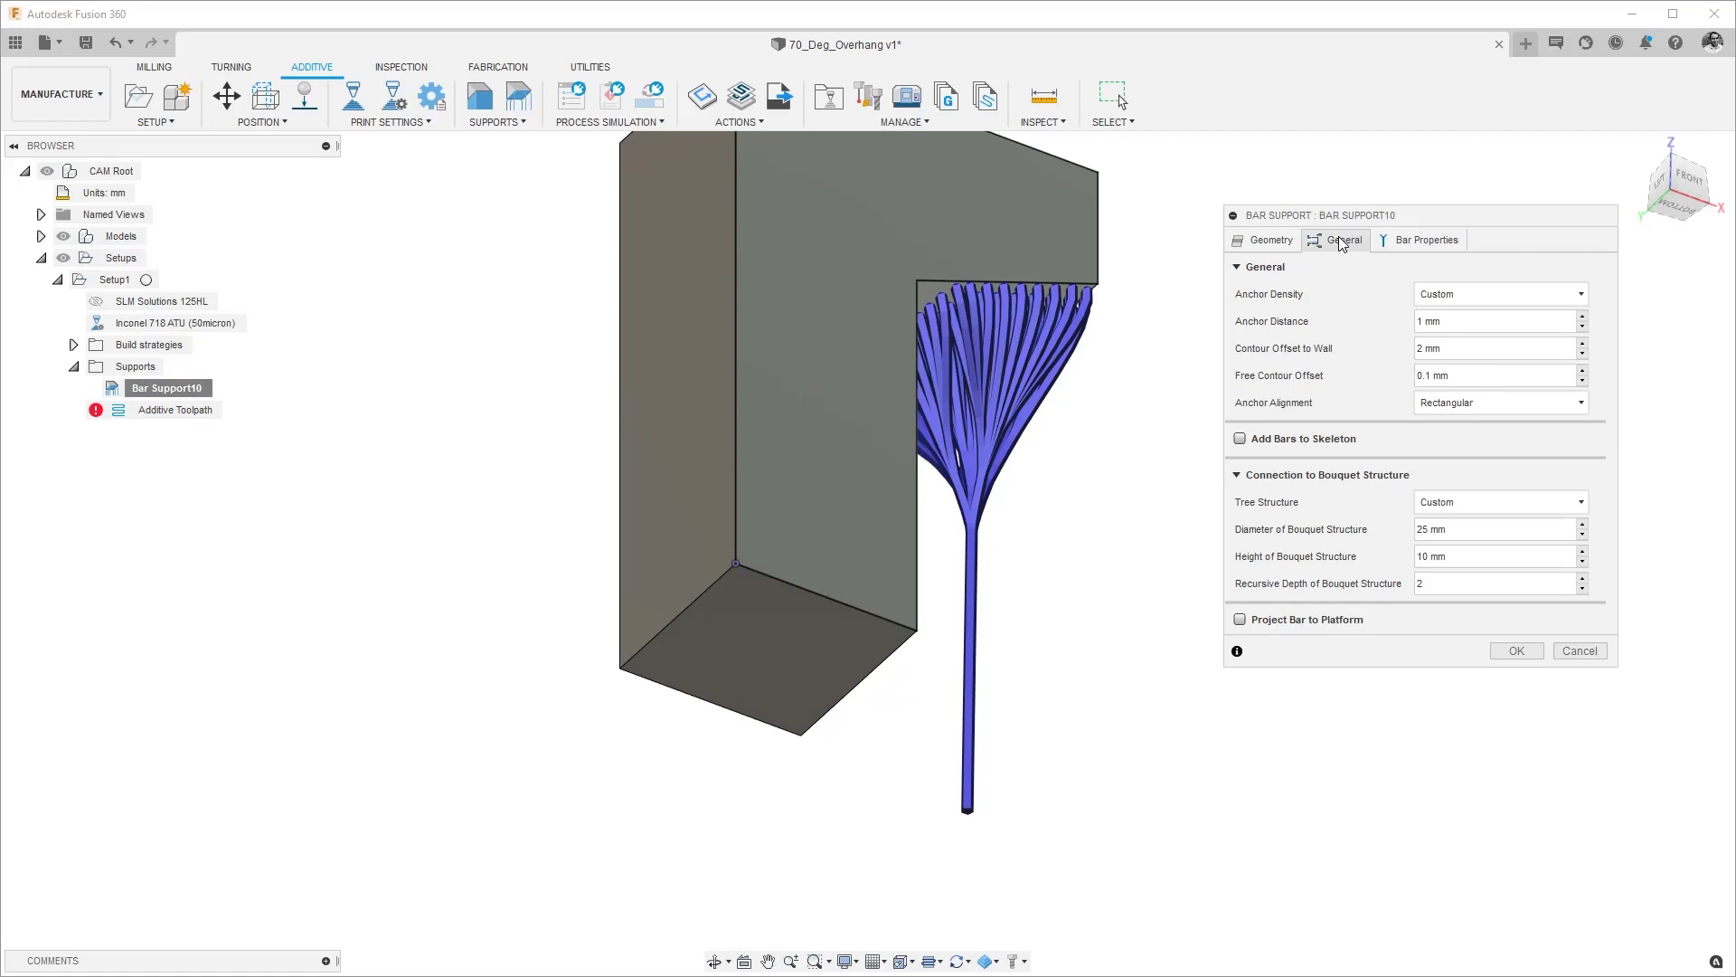
pyautogui.click(1421, 240)
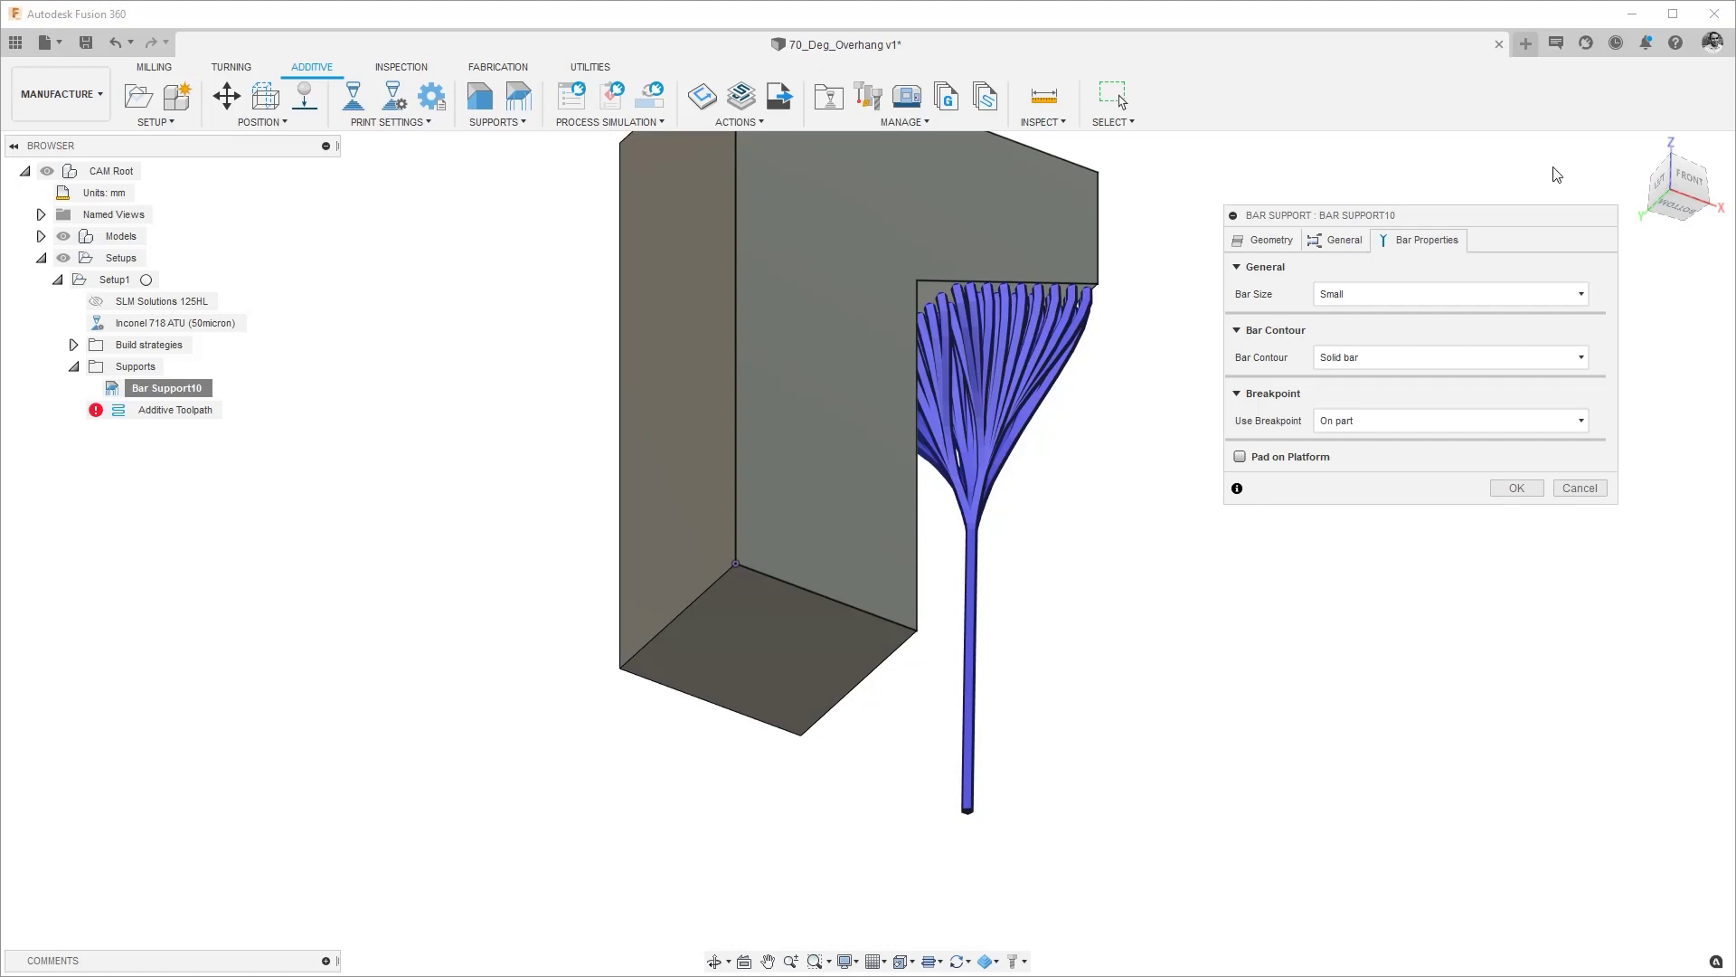
pyautogui.click(1688, 177)
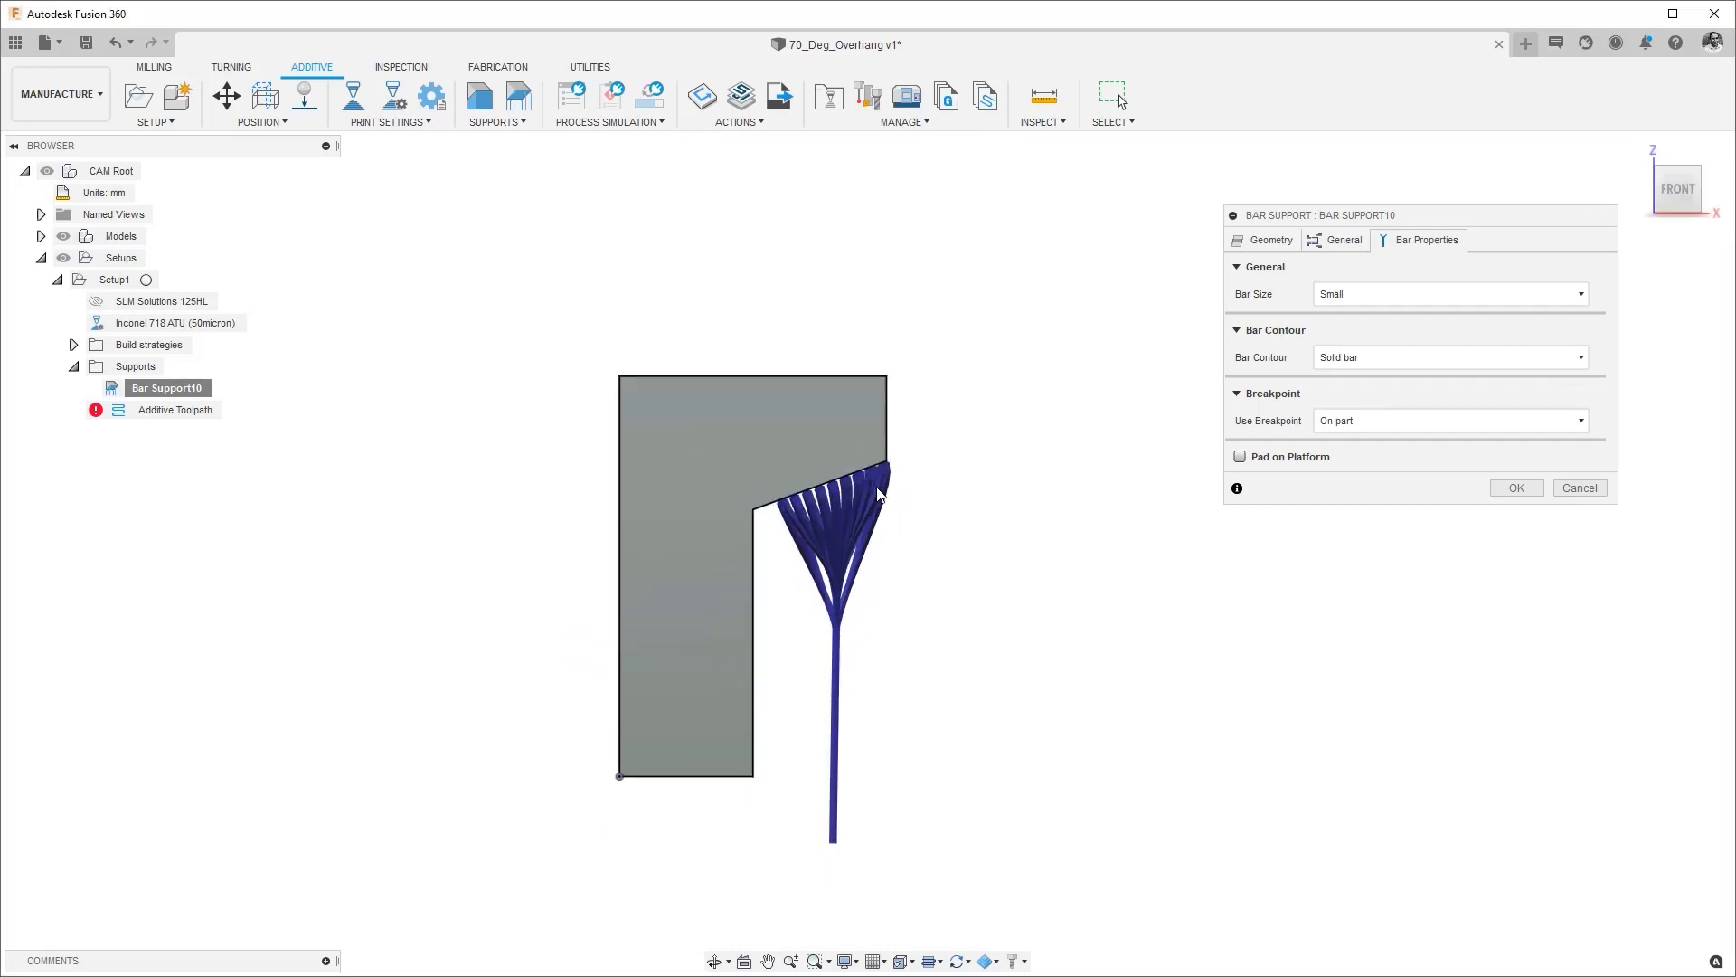
pyautogui.keyDown('shift'); pyautogui.moveTo(882, 496); pyautogui.dragTo(891, 418, button='middle'); pyautogui.keyUp('shift')
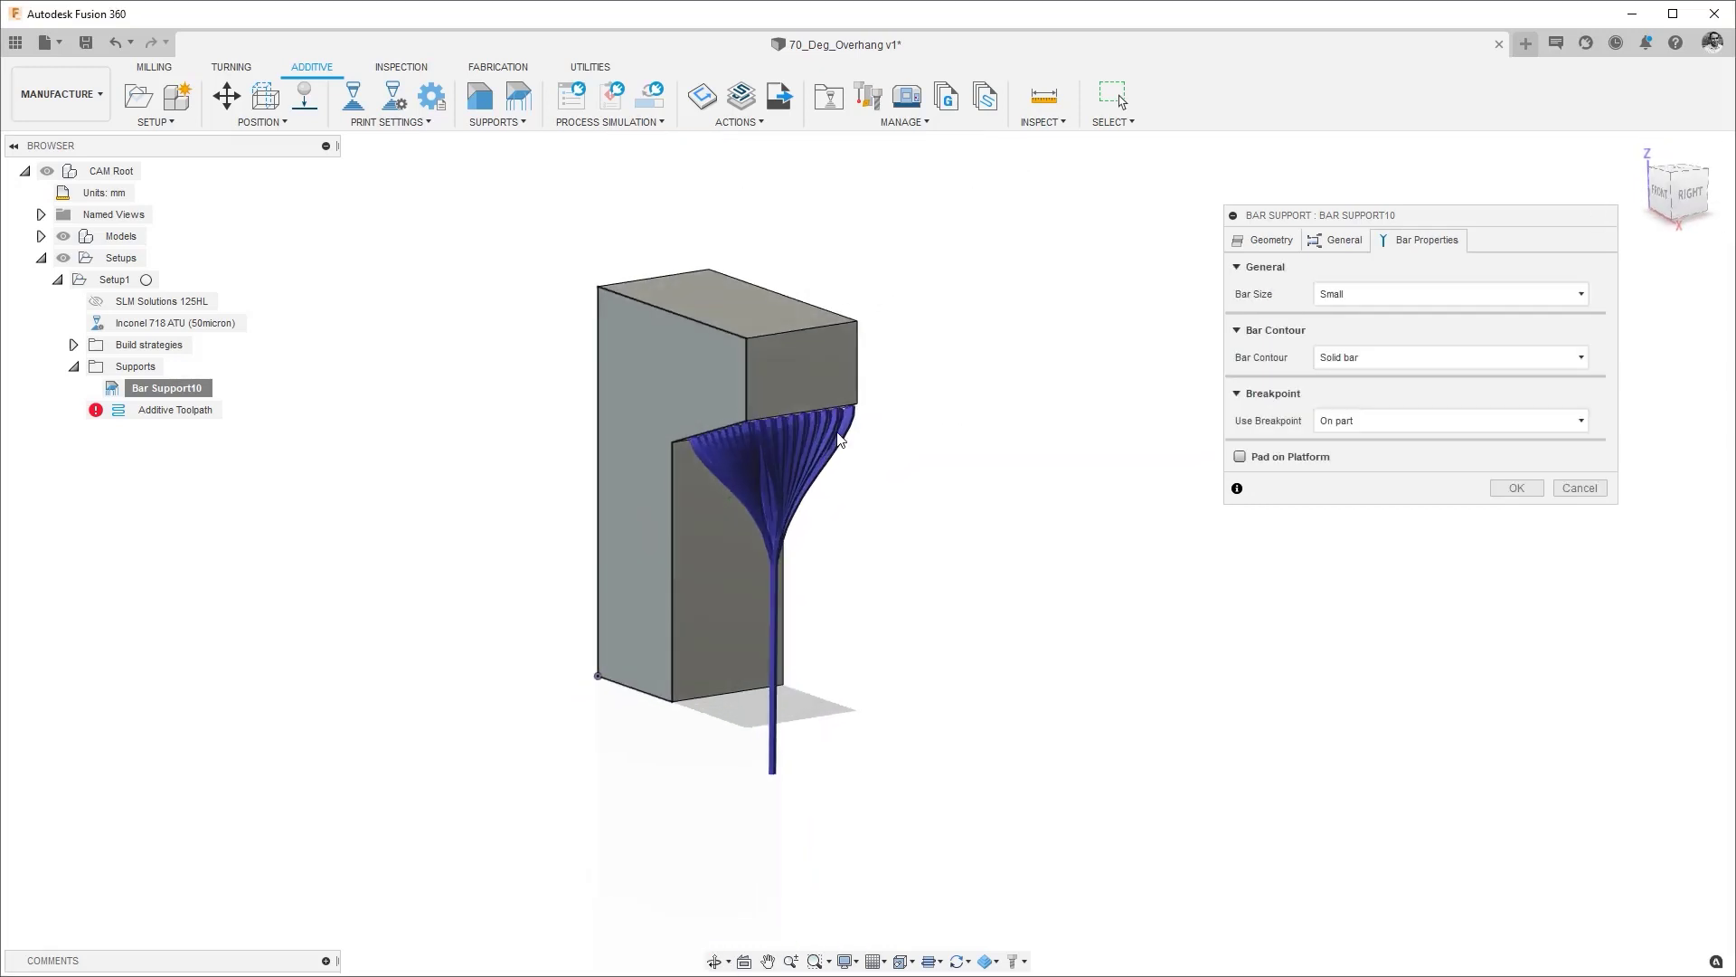